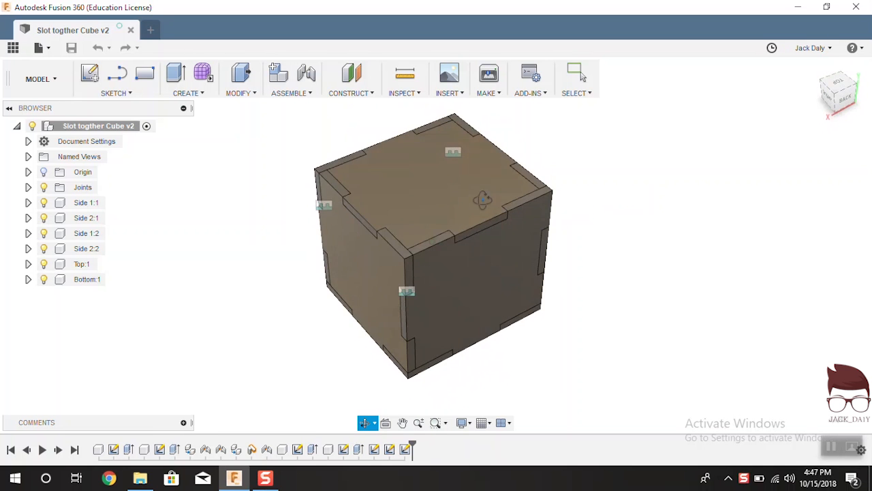
- Examine the finished slot-together cube from several angles, checking how its top and side panels interlock
left_click_drag(463, 195, 387, 164)
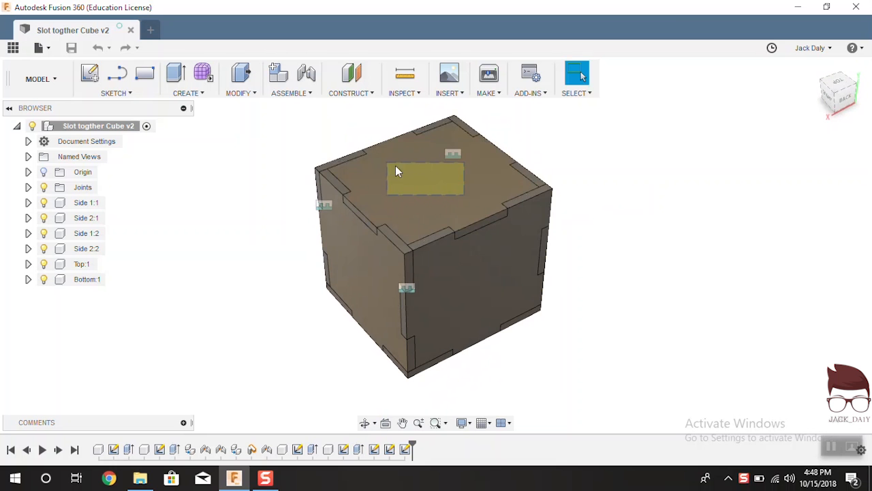
left_click(577, 195)
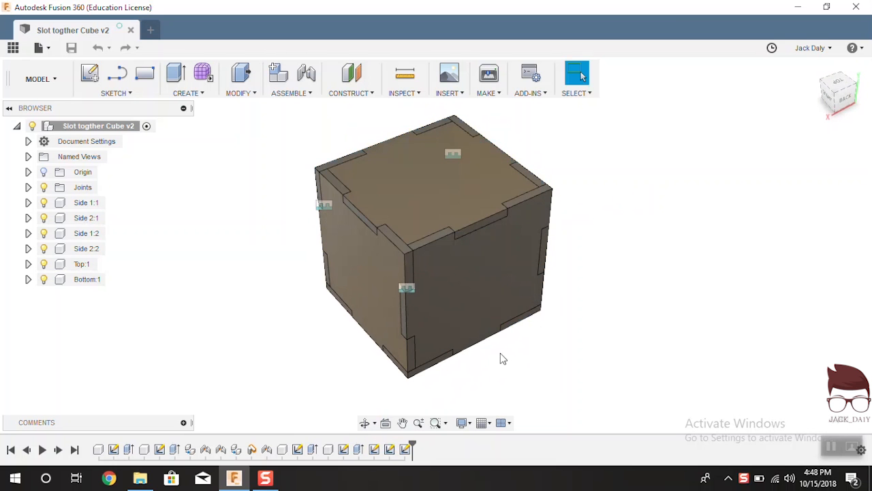
middle_click_drag(300, 303, 557, 307, "shift")
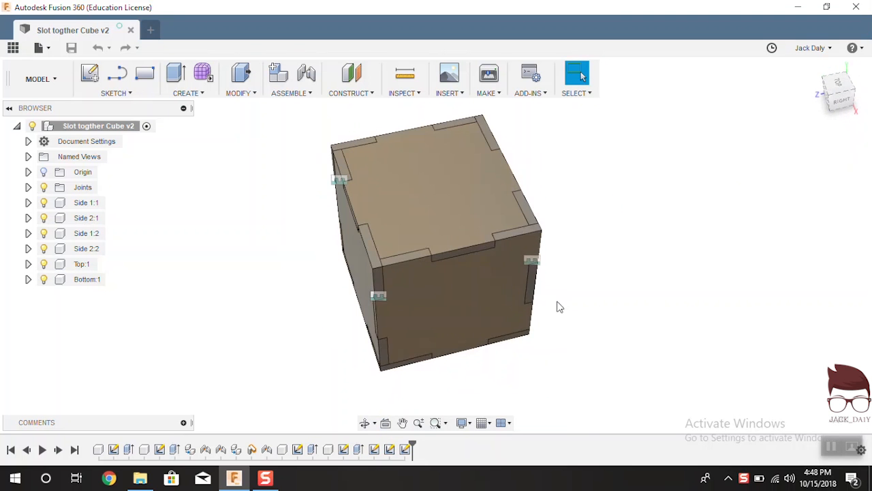
left_click(446, 204)
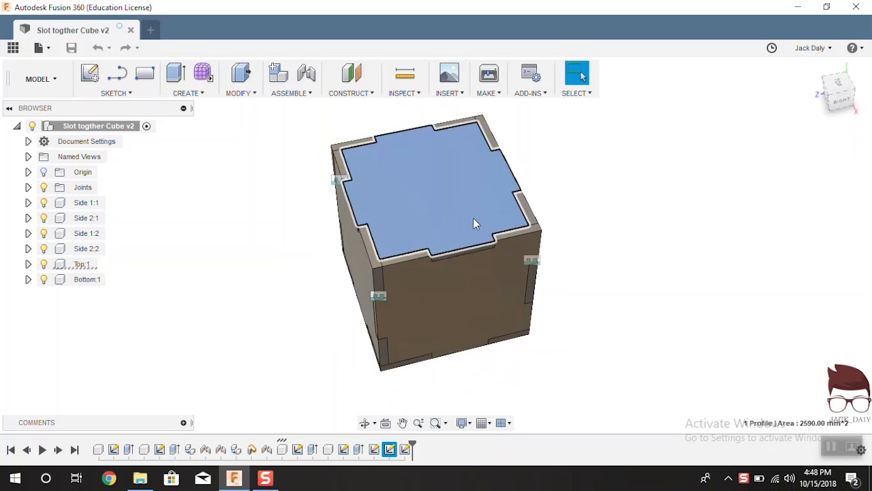
left_click(593, 197)
left_click_drag(471, 209, 468, 194)
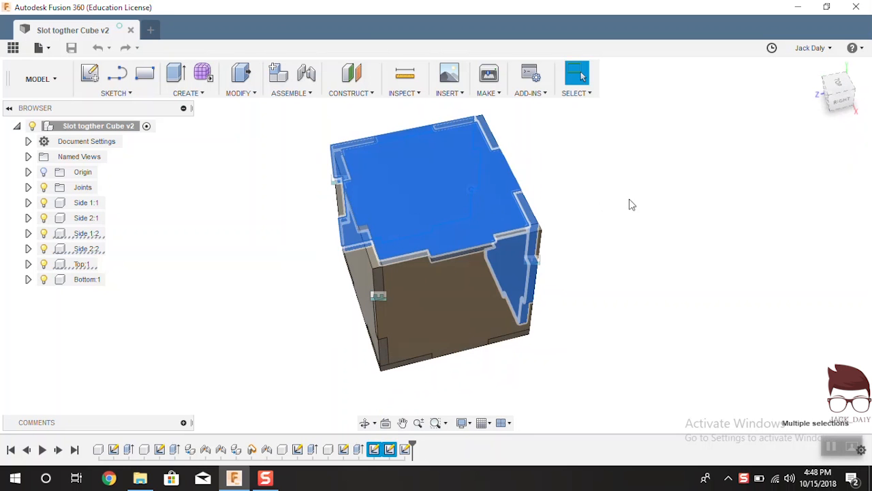
left_click(629, 206)
middle_click_drag(609, 277, 493, 247, "shift")
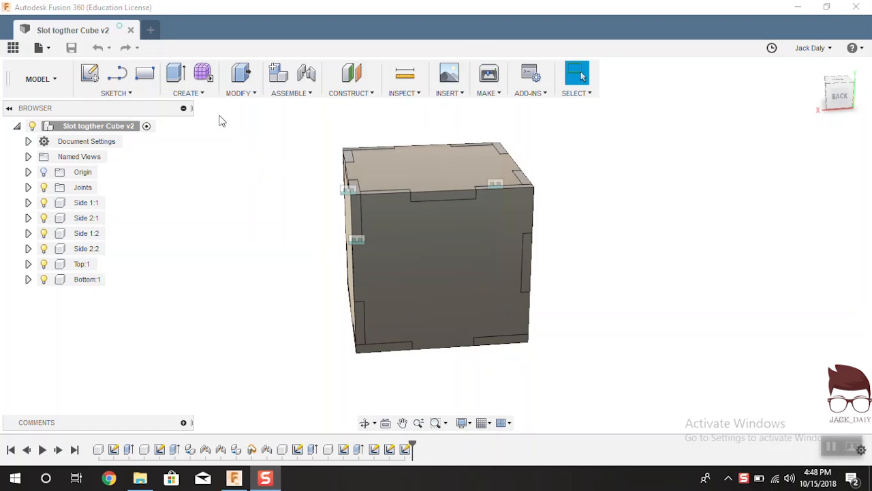
middle_click_drag(299, 227, 340, 248, "shift")
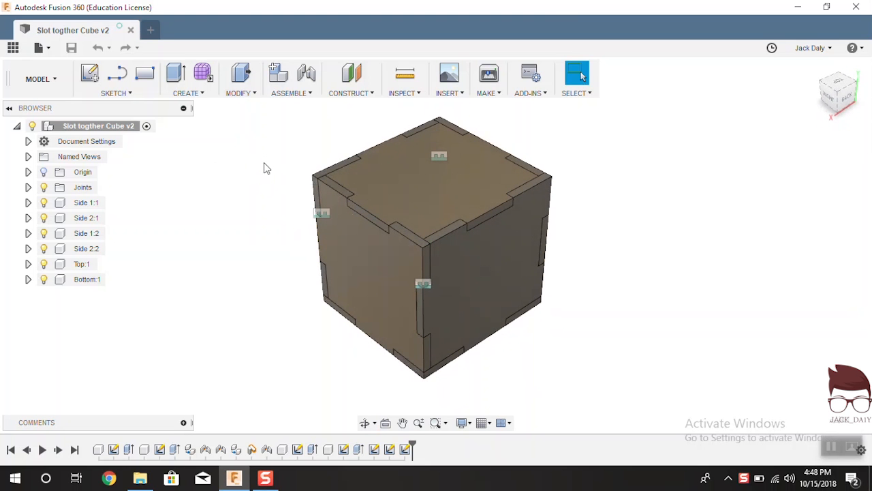
- Create a new empty design alongside the finished cube
left_click(151, 29)
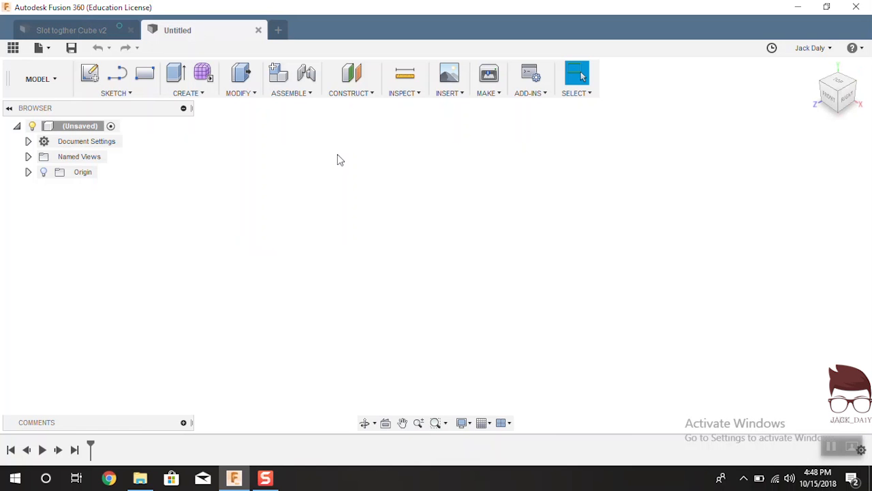
left_click(285, 77)
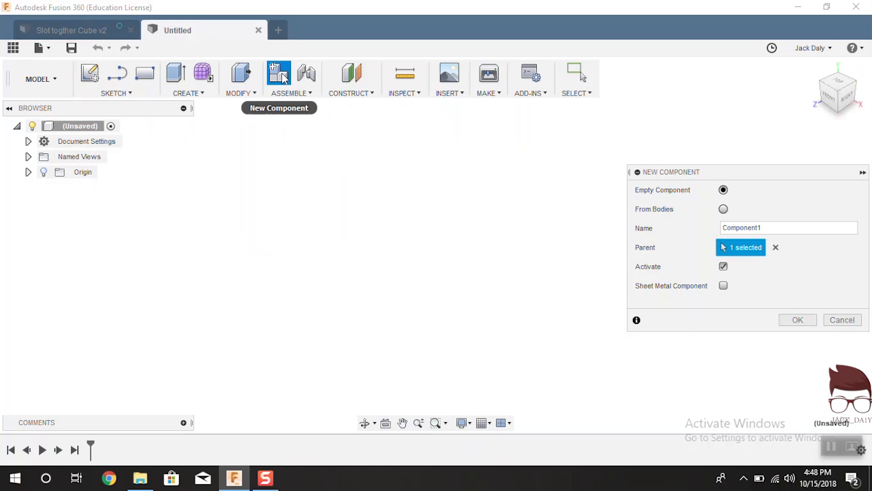
left_click(71, 32)
middle_click_drag(628, 317, 571, 283, "shift")
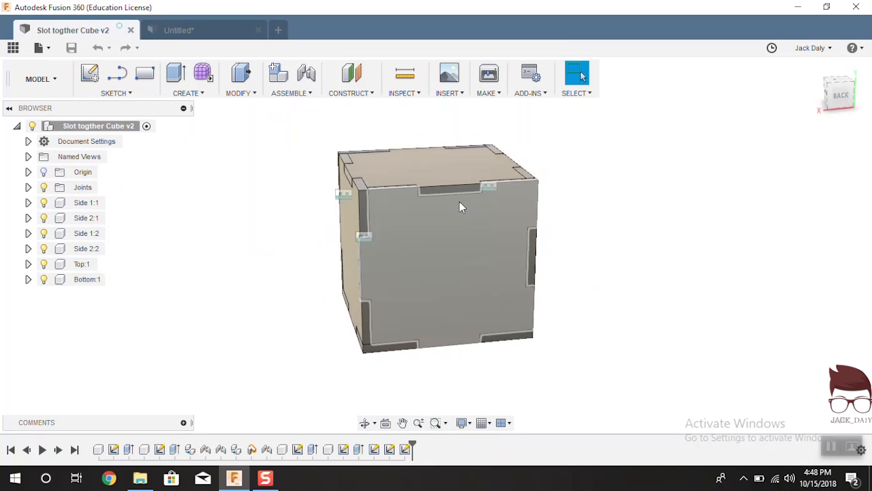
middle_click_drag(283, 204, 323, 221, "shift")
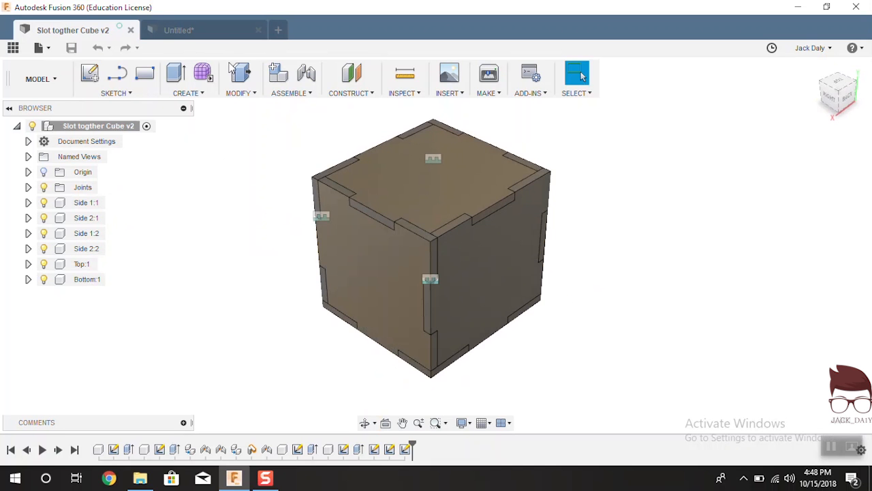
left_click(225, 30)
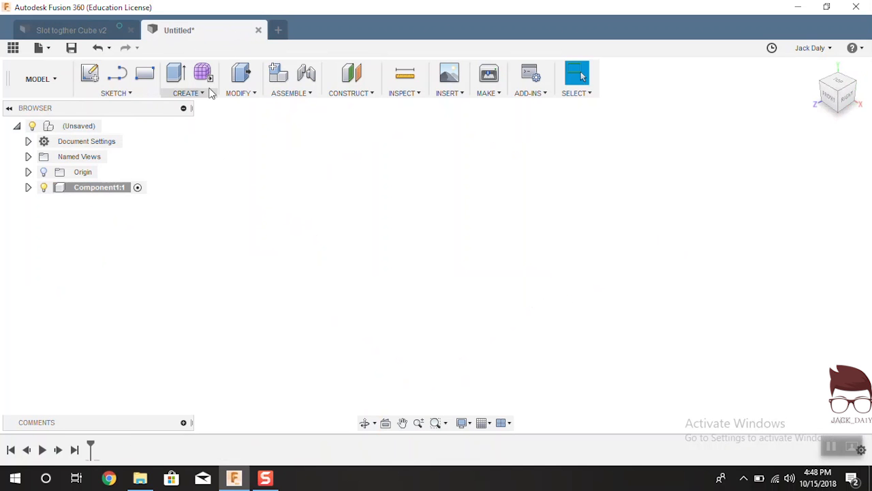
key("ctrl+z")
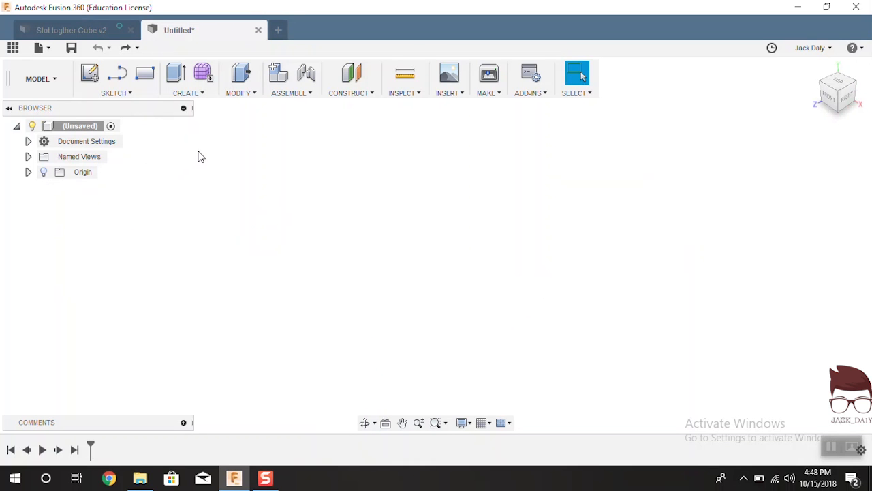
- Create an empty, activated component named Side 1 under the top-level design
left_click(280, 73)
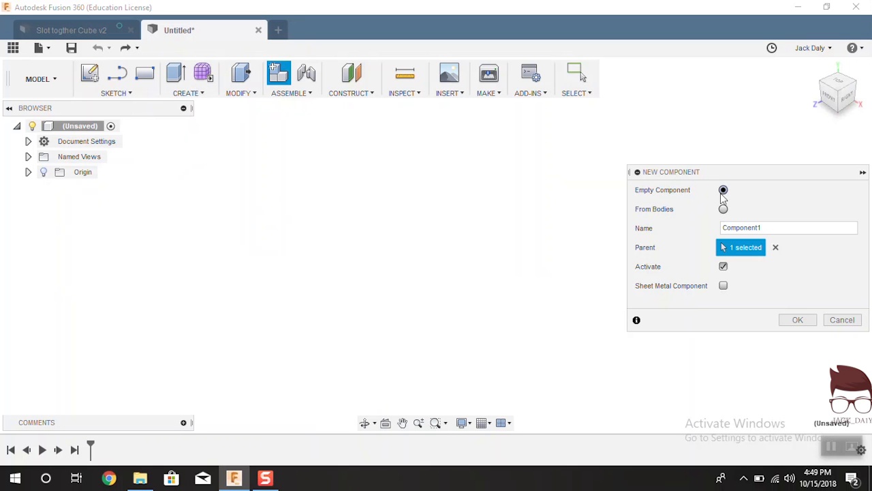
left_click_drag(767, 227, 619, 237)
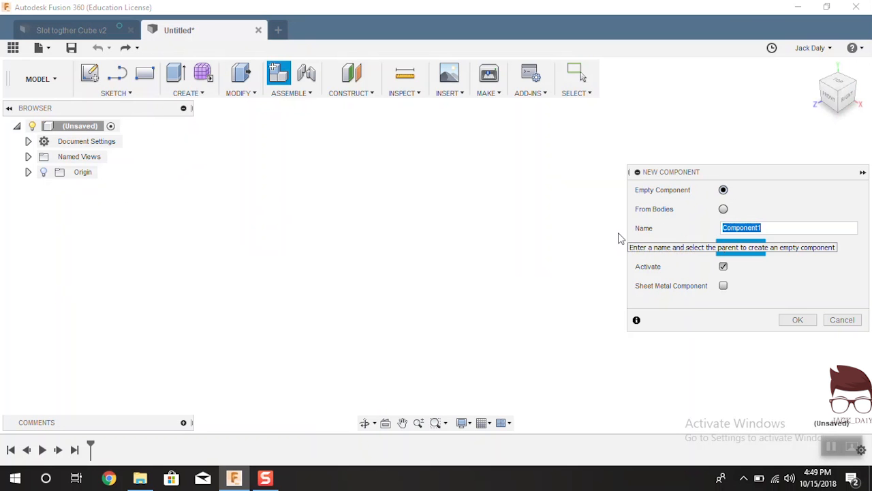
type("ide 1")
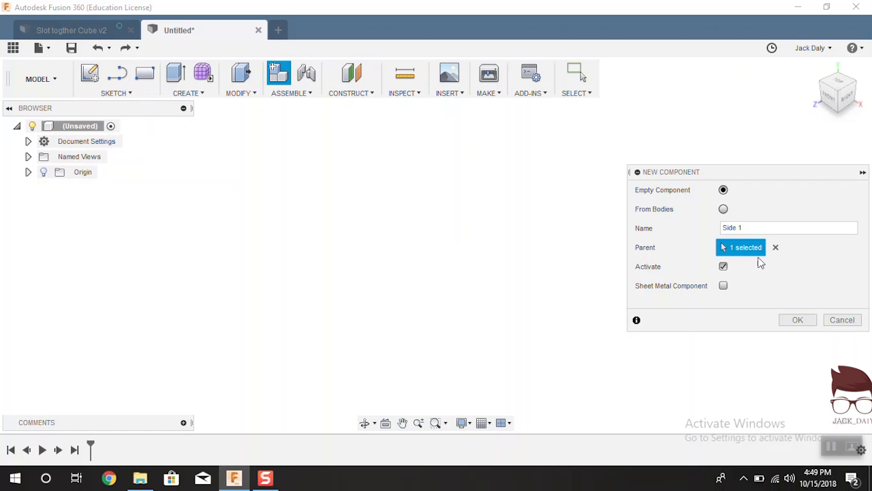
left_click(88, 130)
left_click(797, 320)
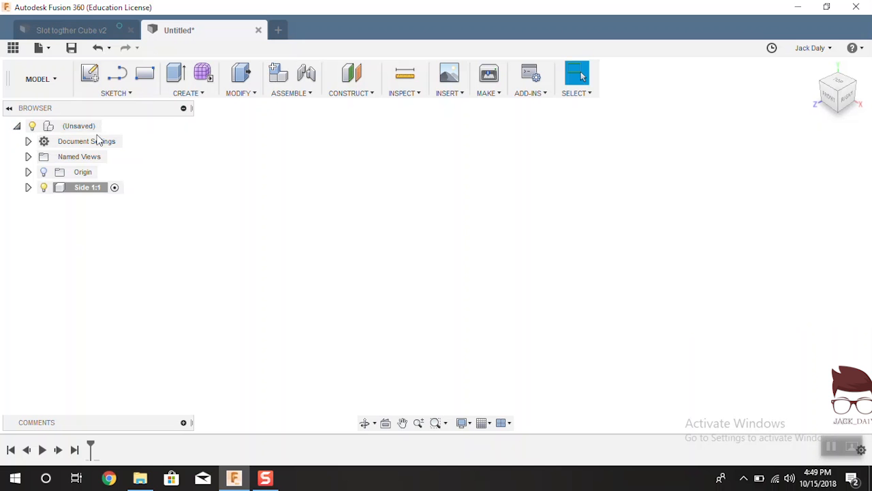
- Examine the origin axes and planes contained in the Side 1 component
left_click(101, 191)
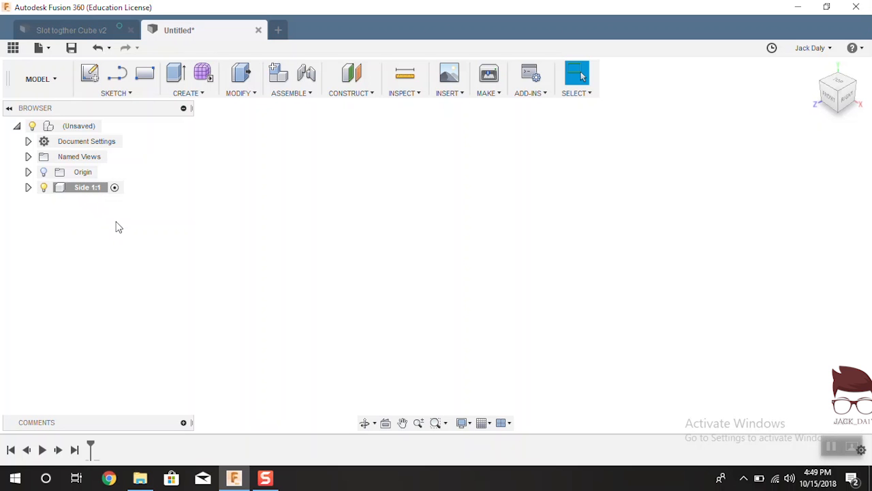
left_click(28, 188)
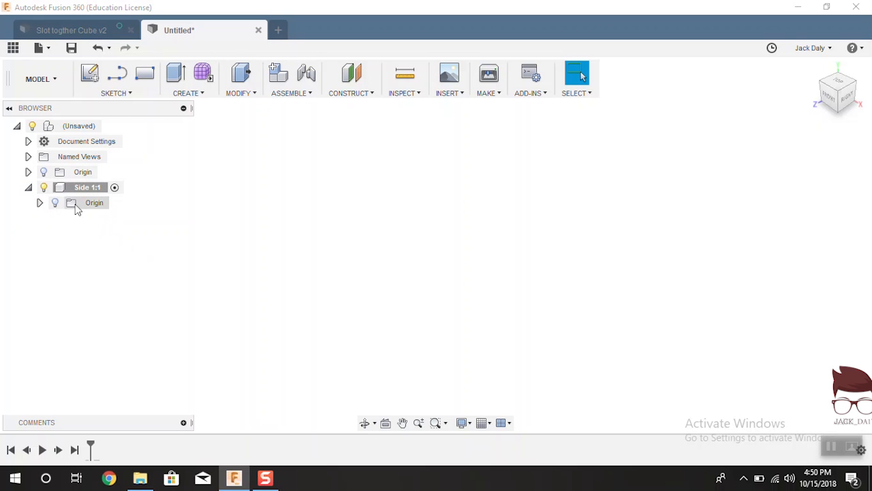
left_click(40, 203)
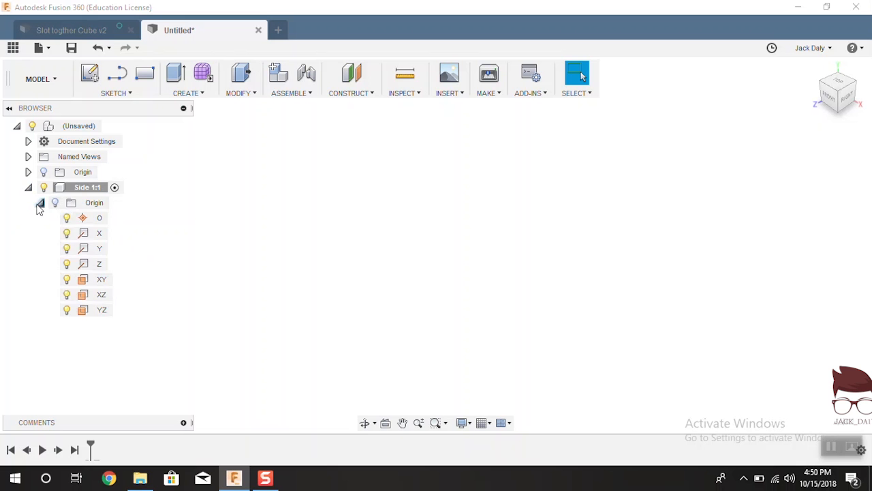
left_click(39, 203)
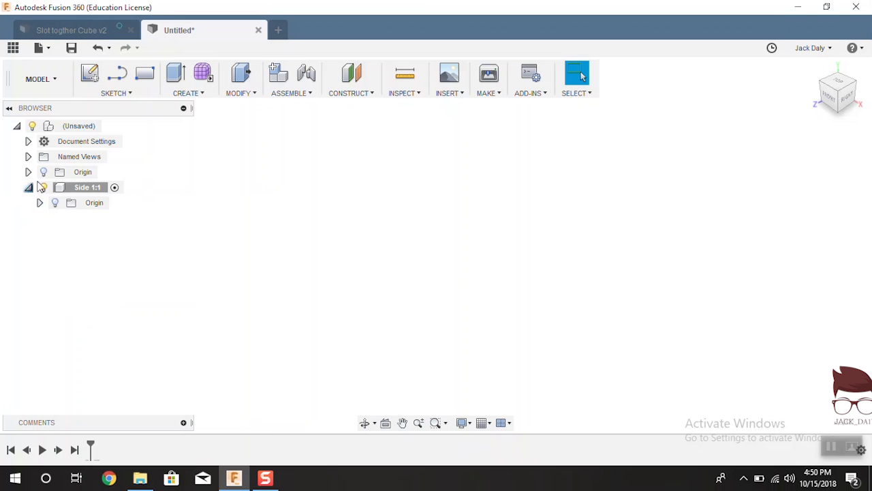
left_click(28, 189)
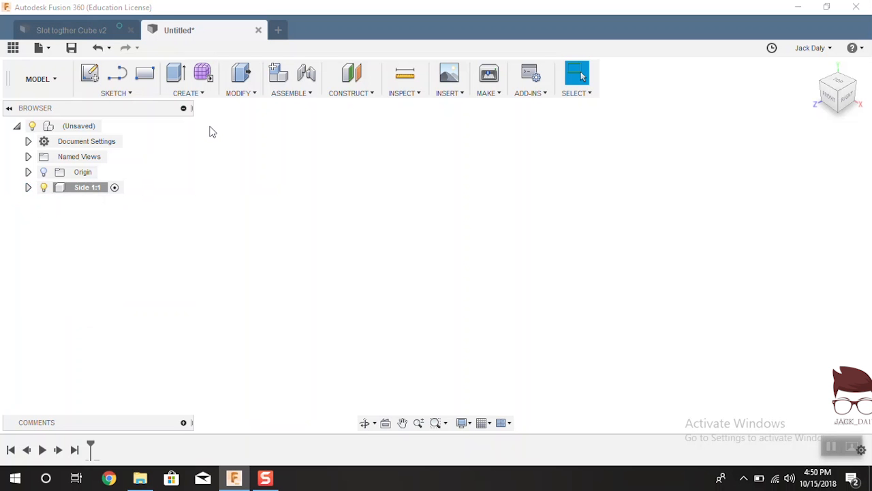
- Start a sketch on the vertical YZ plane in the Side 1 component
left_click(87, 73)
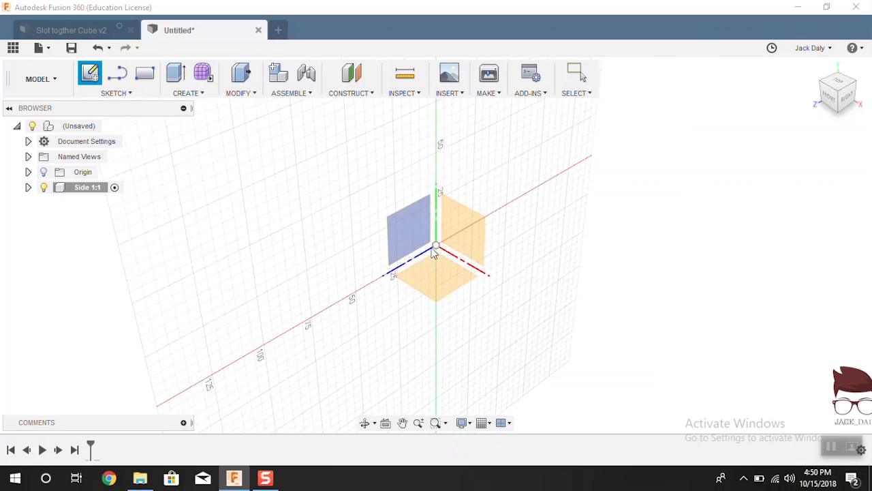
left_click(407, 235)
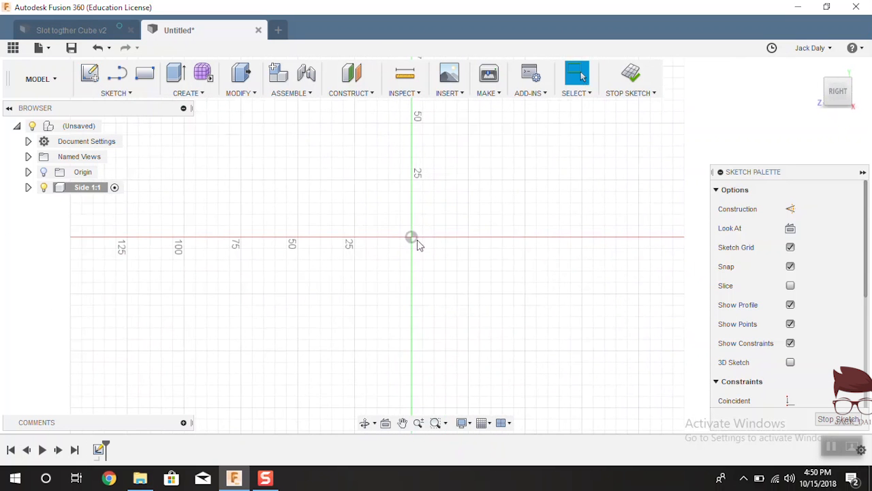
scroll(415, 245, "up", 2)
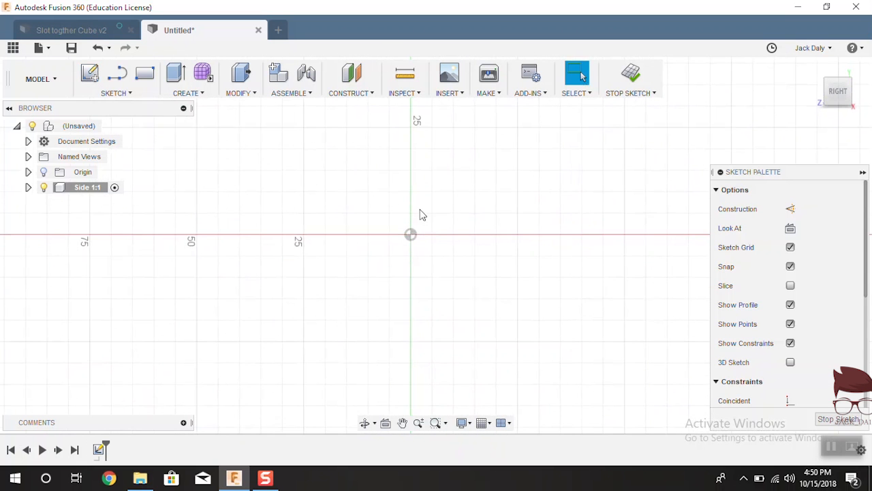
scroll(410, 235, "down", 1)
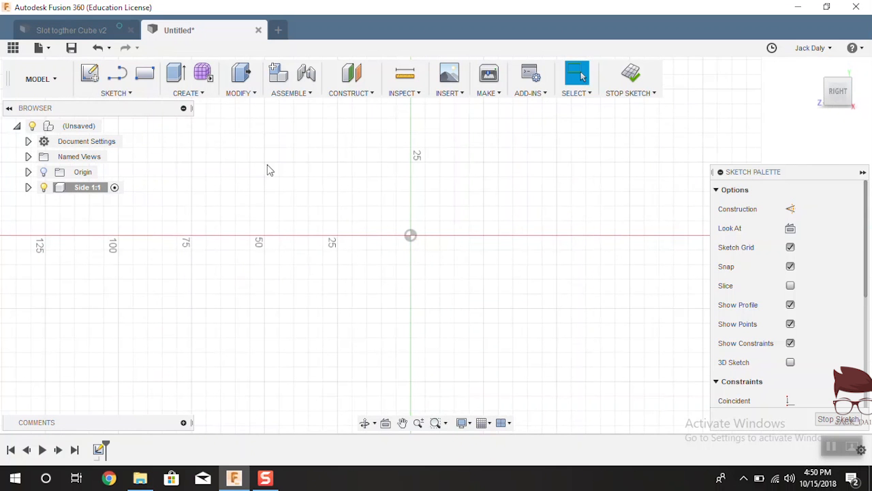
- Draw a center rectangle of 50 mm by 50 mm centred on the sketch origin
key("s")
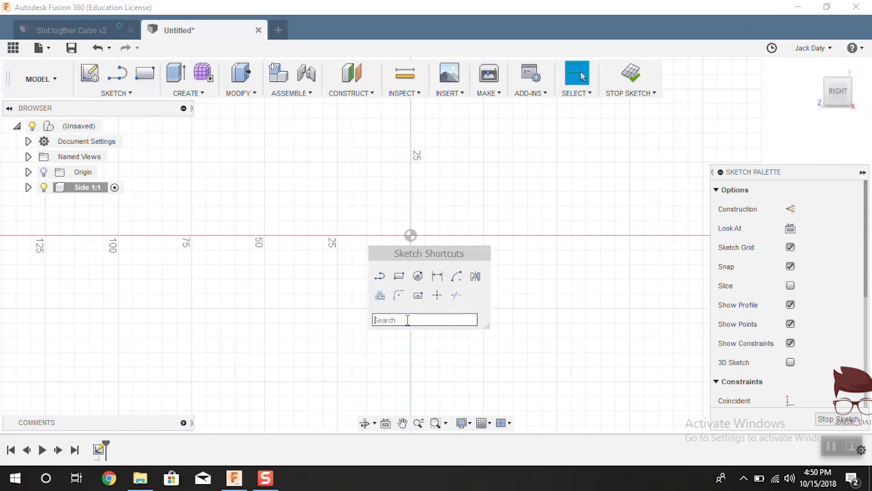
type("cent")
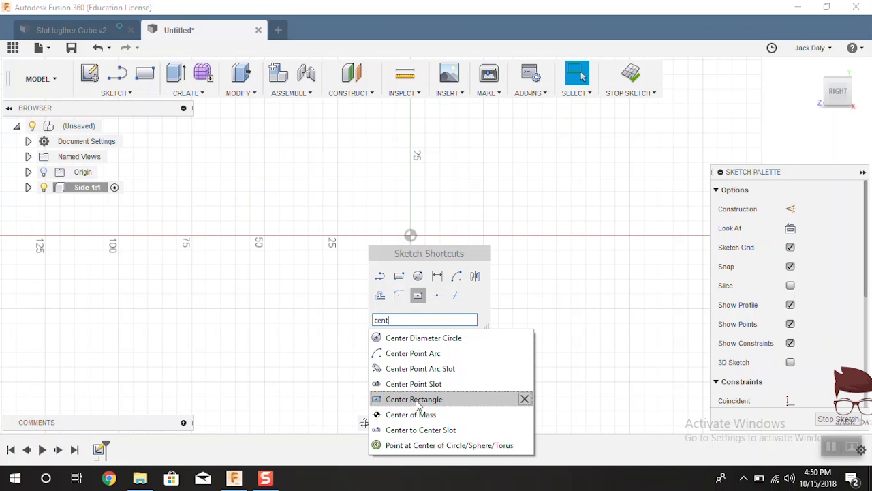
left_click(522, 399)
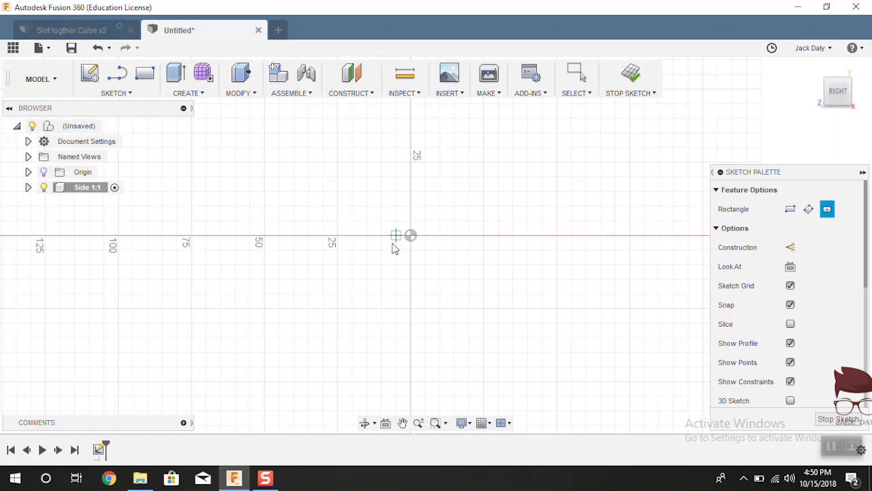
left_click(410, 235)
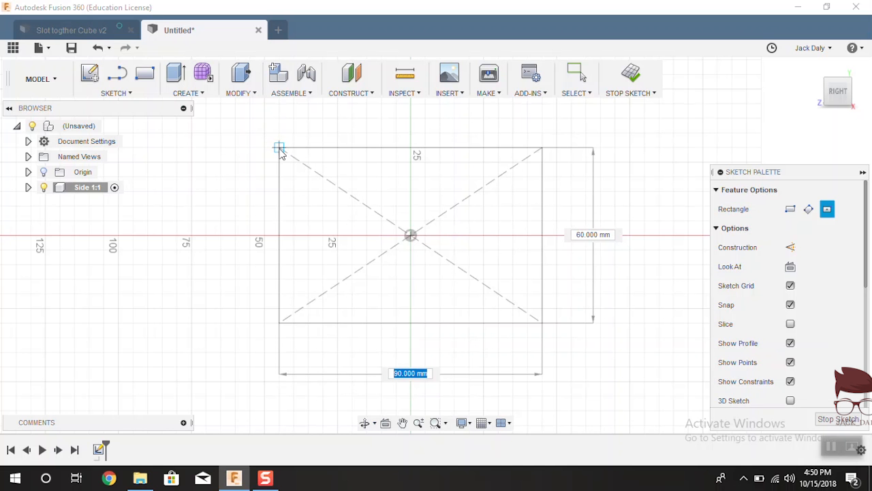
type("50")
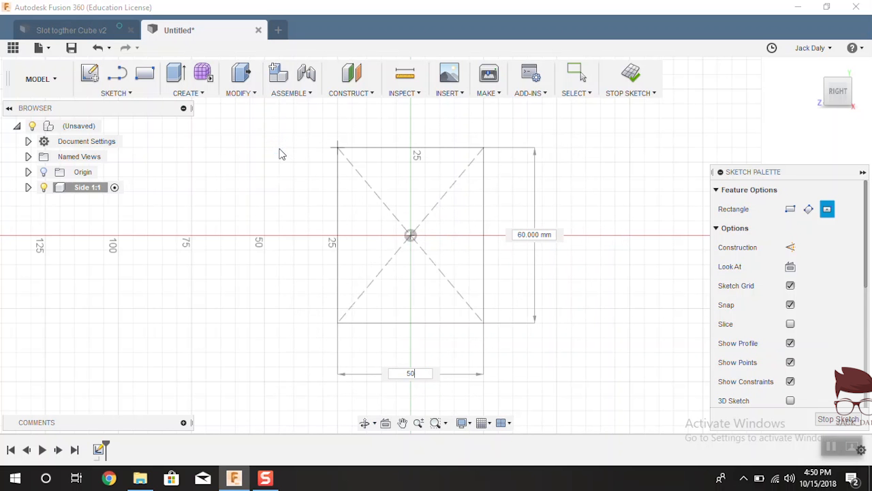
key("Tab")
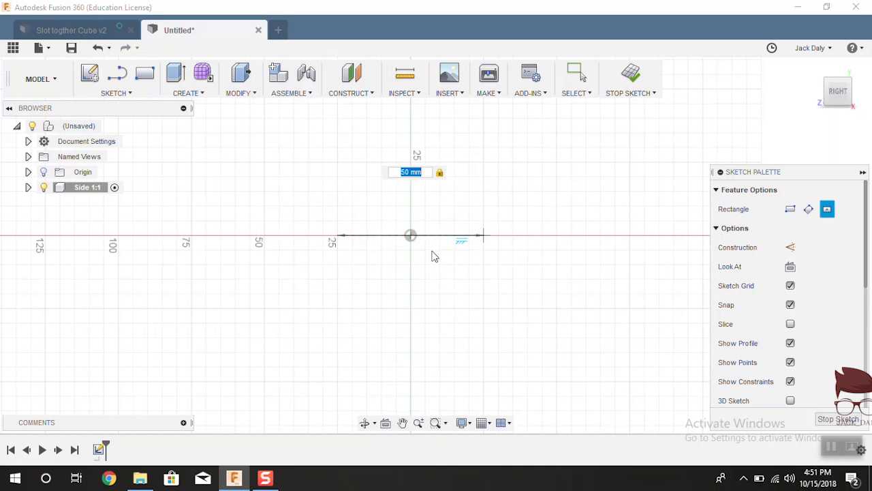
type("50")
key("Tab")
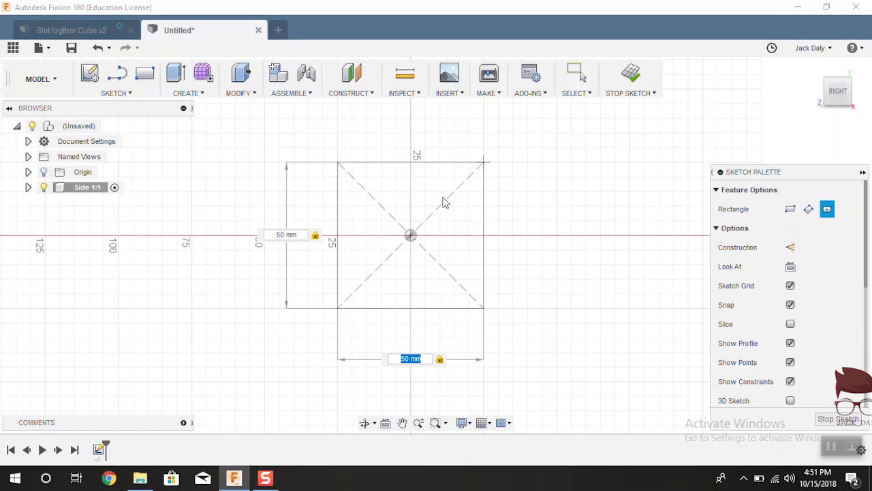
key("Return")
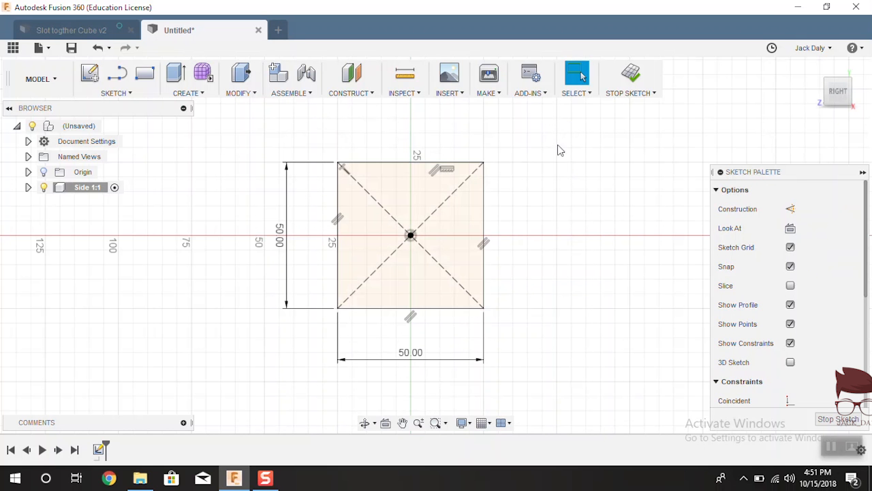
mouse_move(526, 173)
right_mouse_down()
mouse_move(41, 80)
mouse_move(404, 204)
mouse_move(566, 214)
right_mouse_up()
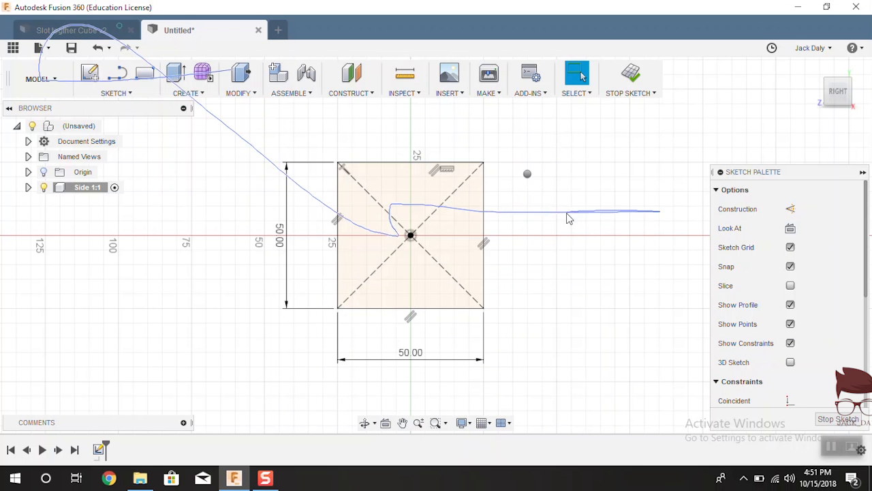
- Examine how the interlocking tabs run along the panel edges in the finished Slot togther Cube v2 design
right_click(559, 175)
left_click(449, 139)
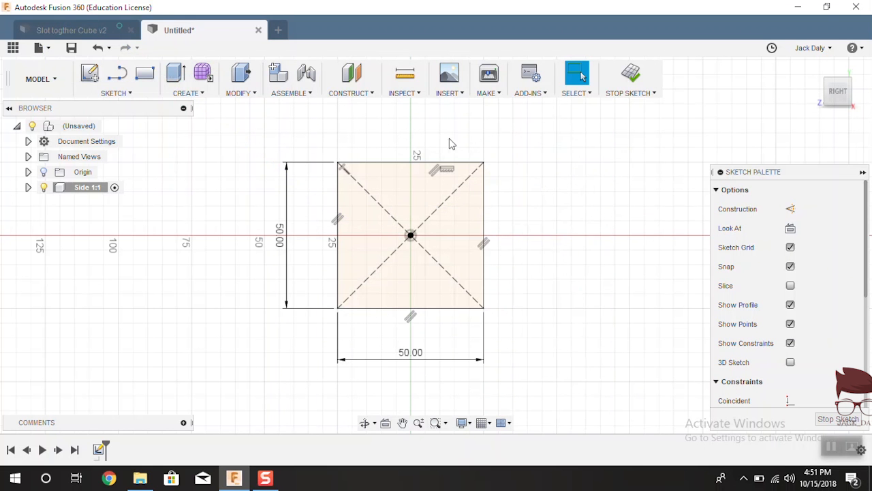
left_click(109, 31)
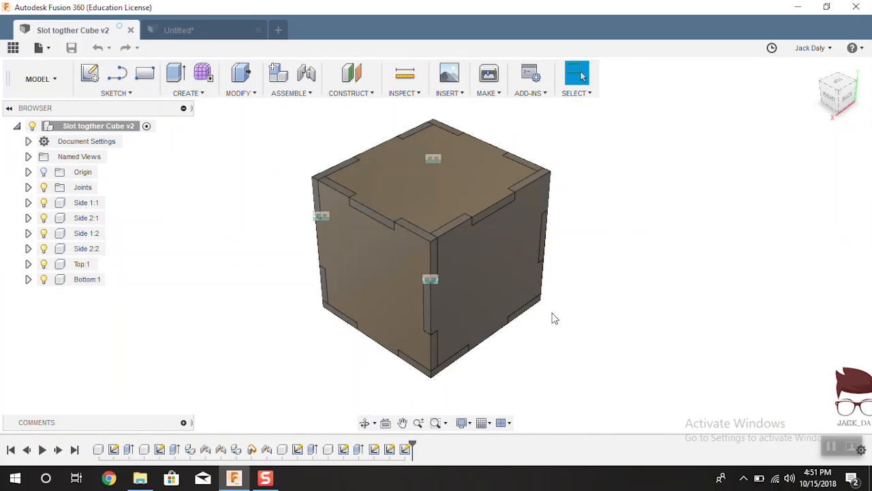
middle_click_drag(553, 318, 511, 216, "shift")
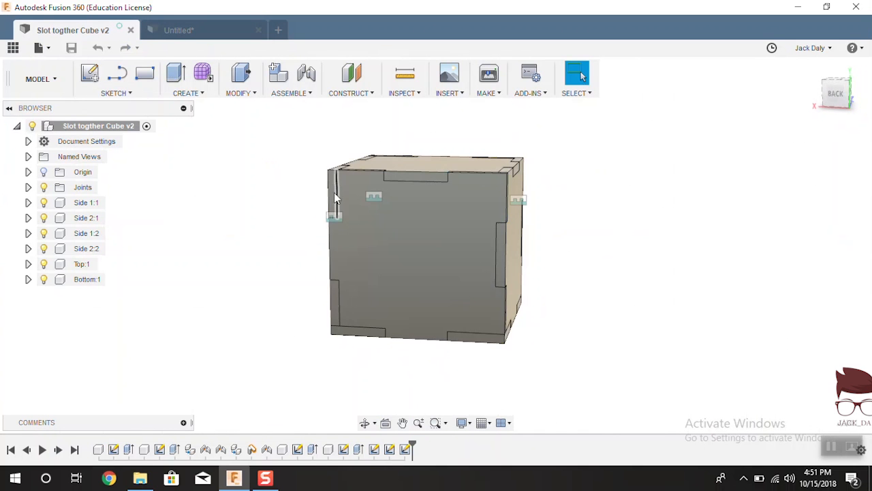
middle_click_drag(494, 337, 401, 253, "shift")
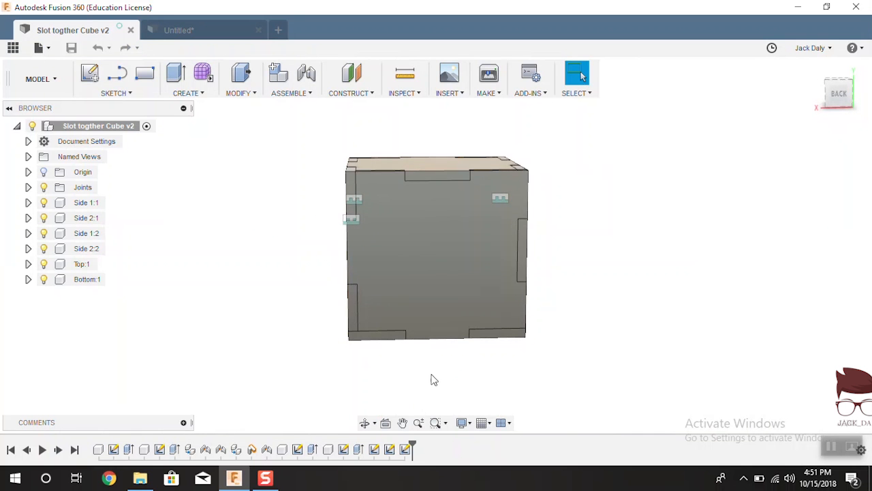
scroll(436, 347, "up", 3)
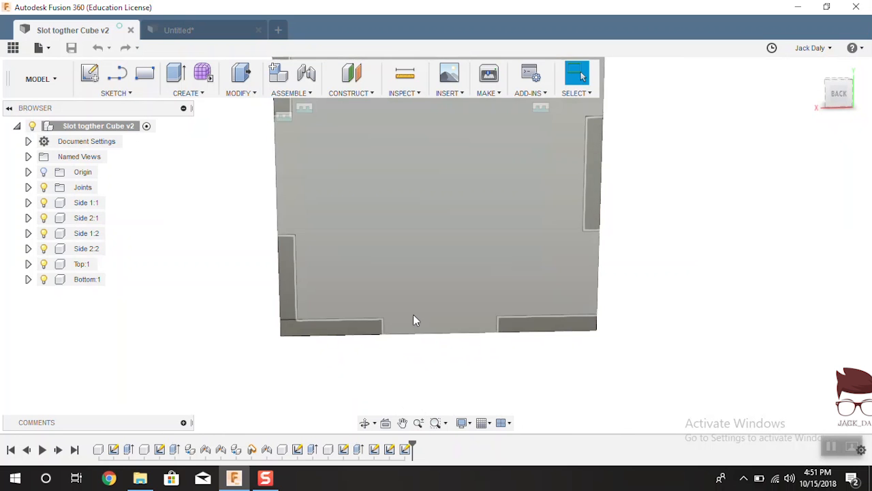
scroll(413, 318, "down", 3)
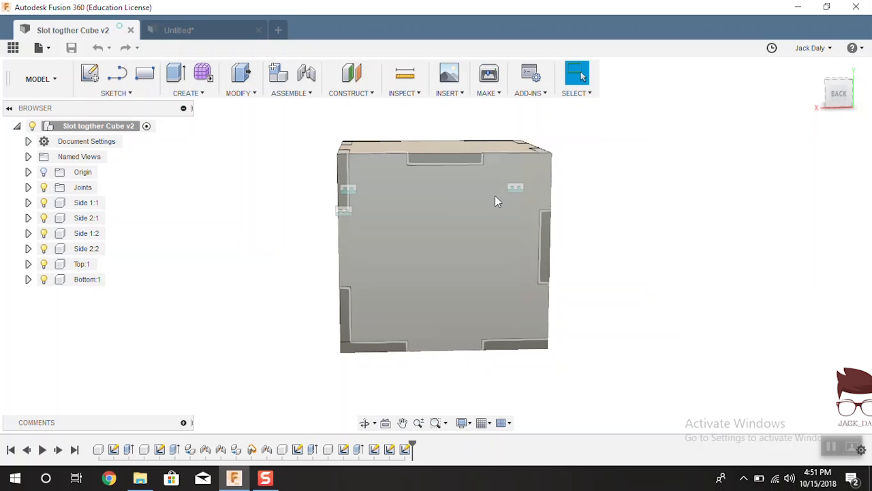
middle_click_drag(412, 314, 416, 292, "shift")
scroll(404, 271, "up", 2)
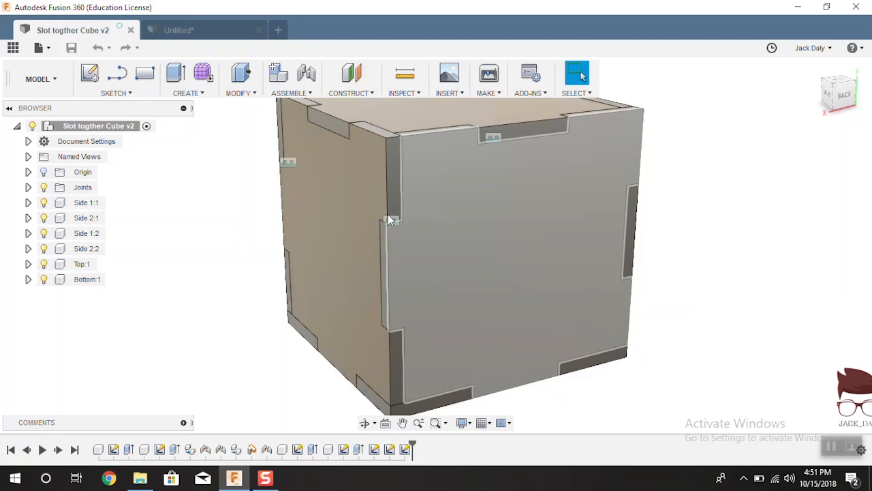
left_click(196, 31)
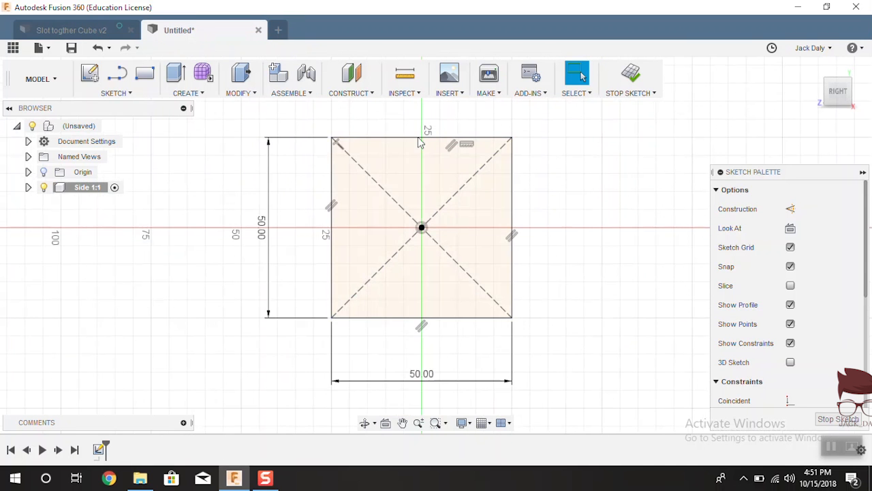
left_click(74, 30)
mouse_move(531, 298)
middle_mouse_down("shift")
mouse_move(530, 269)
mouse_move(519, 268)
middle_mouse_up("shift")
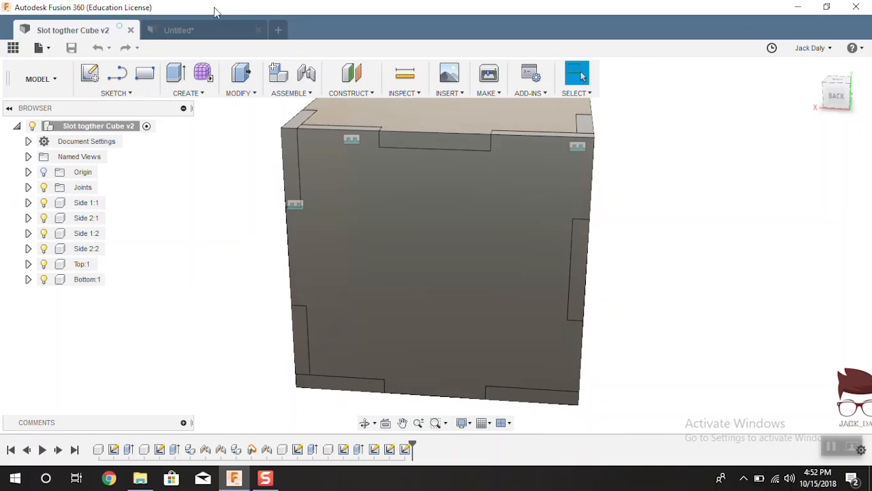
- In the Side 1 sketch, draw a horizontal construction line across the full square, about 9.5 mm below its upper edge
left_click(210, 26)
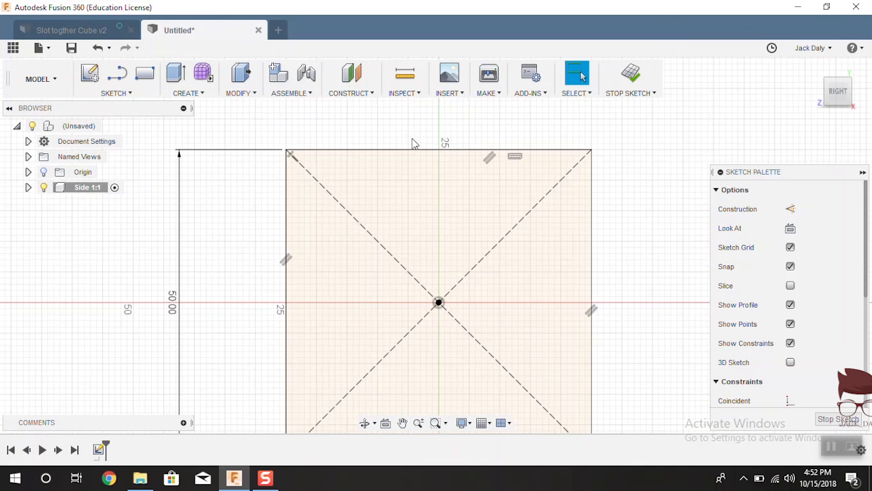
key("s")
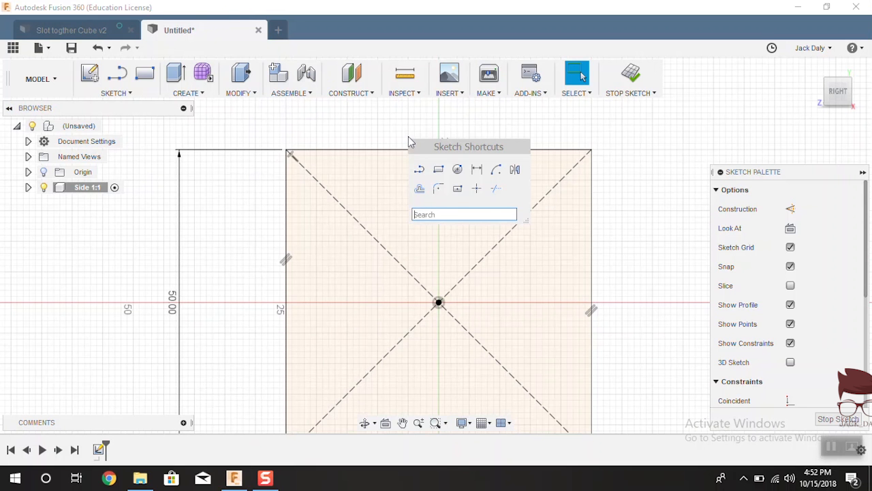
left_click(418, 170)
scroll(417, 173, "up", 3)
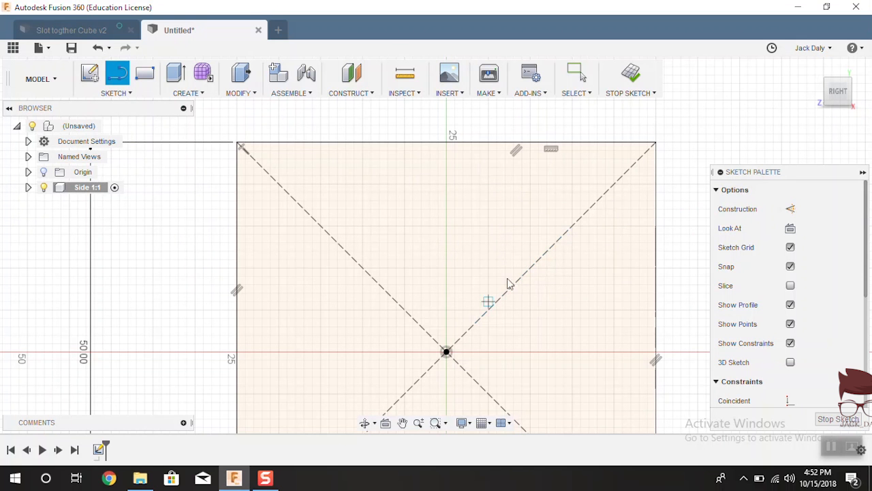
left_click(790, 212)
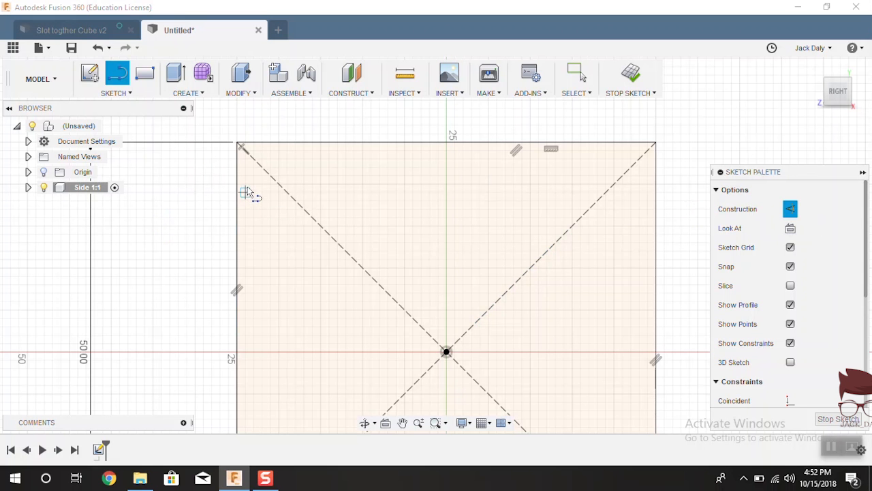
left_click(237, 222)
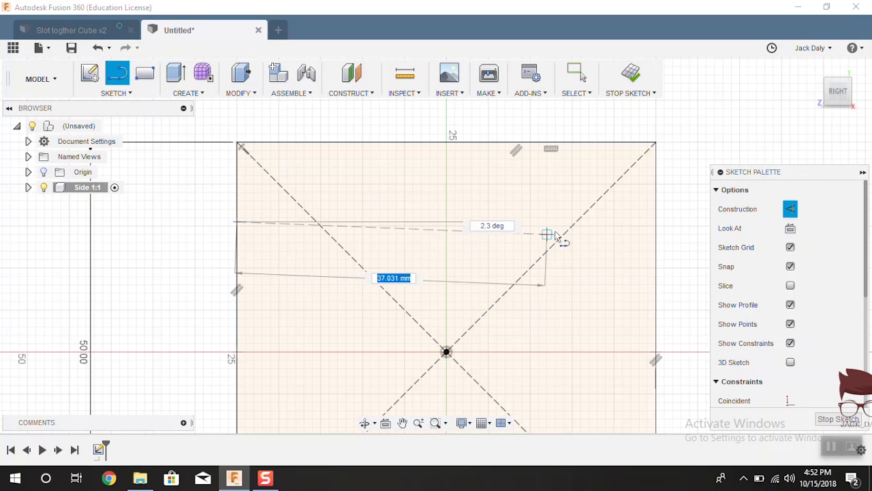
double_click(656, 222)
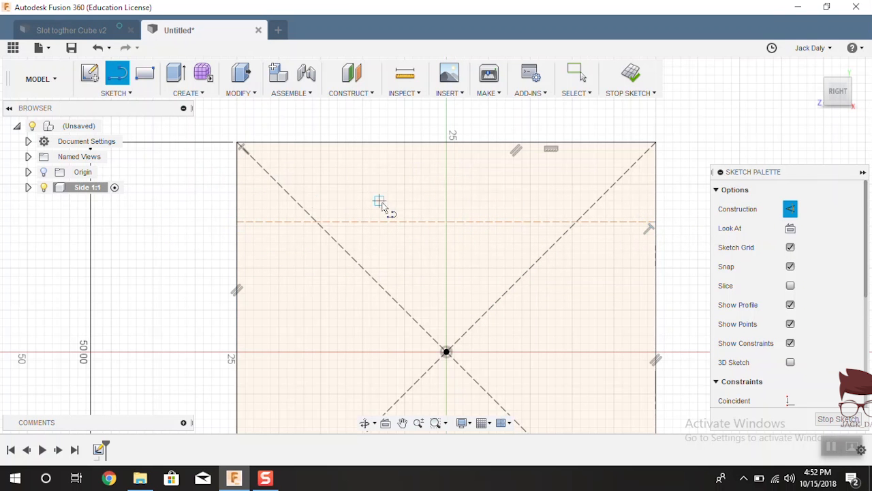
- Dimension the construction line at 3 mm from the upper edge of the square
key("s")
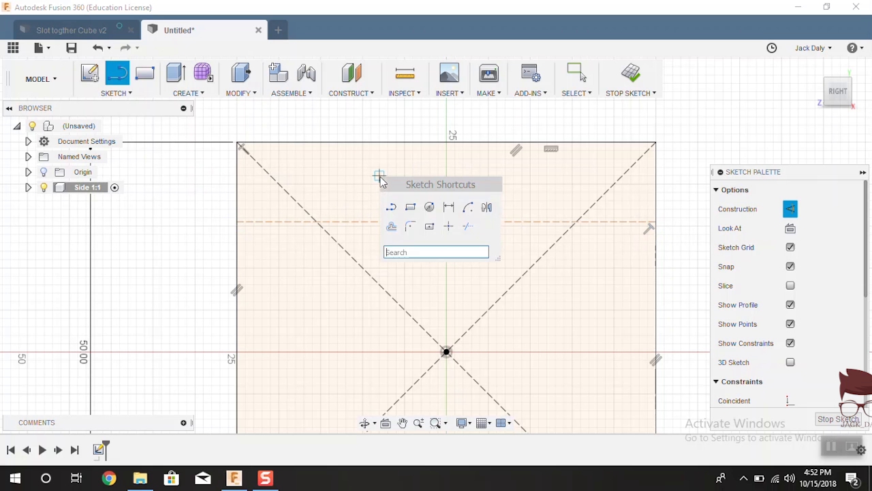
left_click(448, 208)
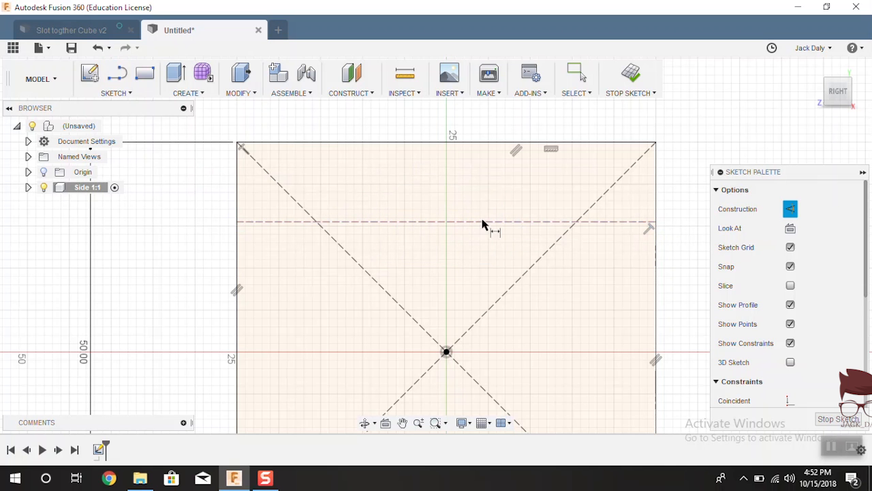
left_click(461, 222)
left_click(468, 143)
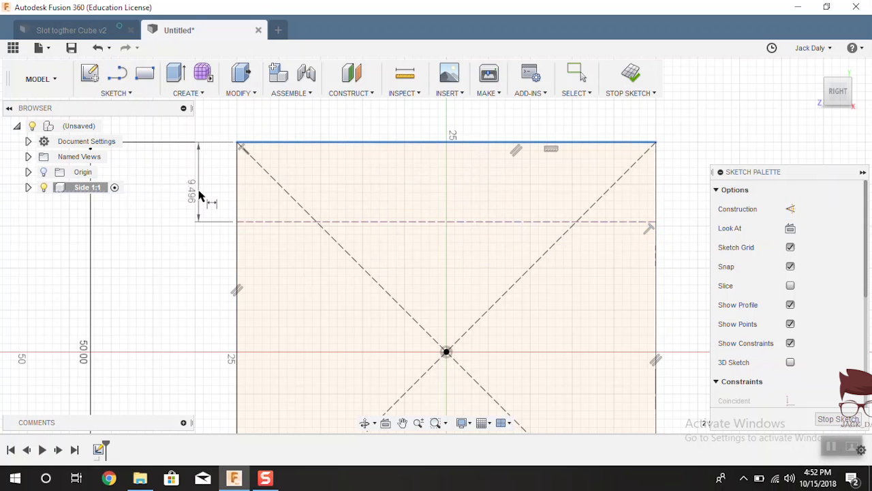
left_click(199, 195)
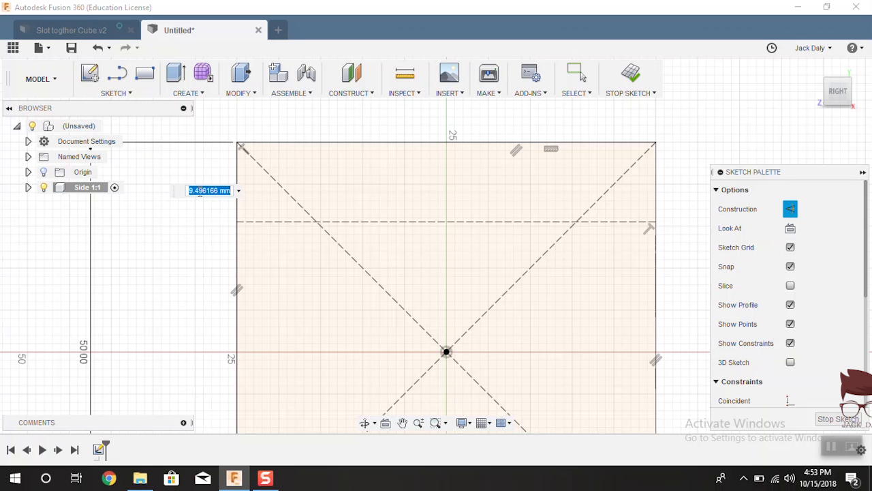
type("4")
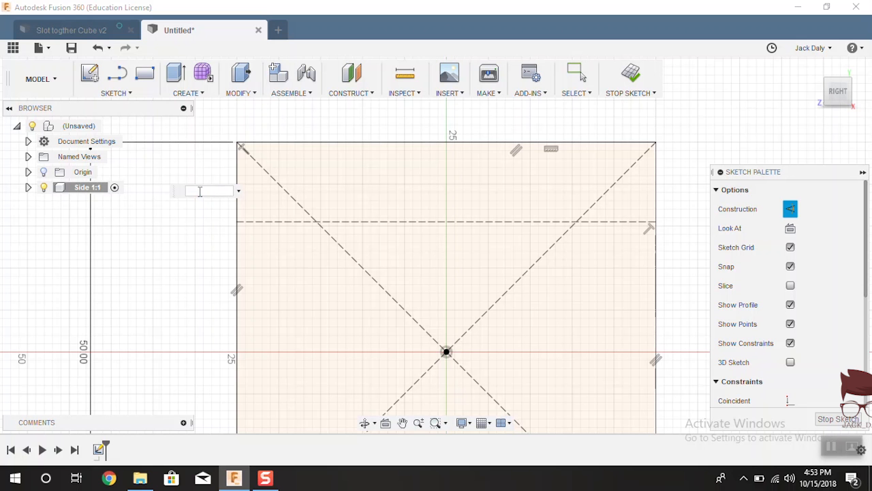
key("Return")
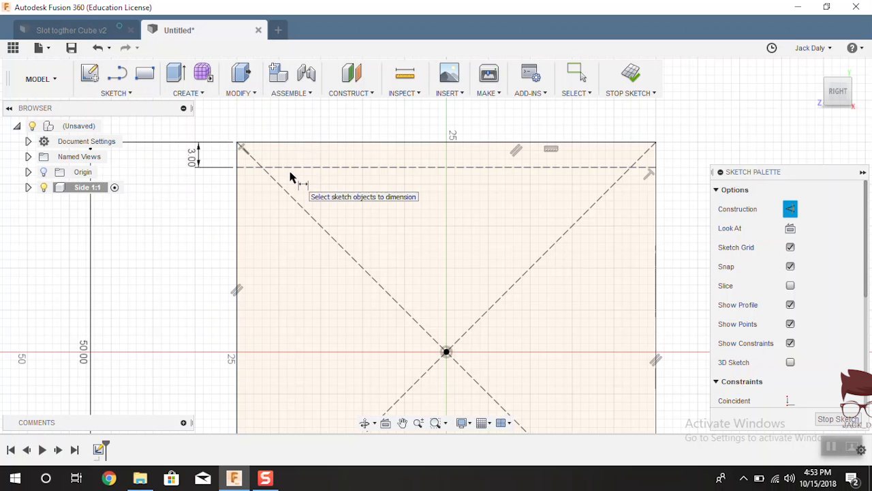
- Draw a construction rectangle from the square's upper edge down to the horizontal construction line
key("s")
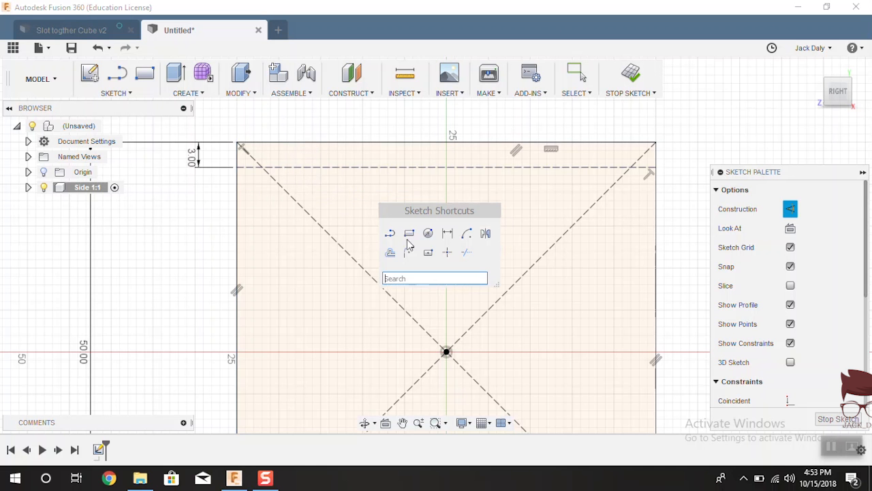
left_click(409, 234)
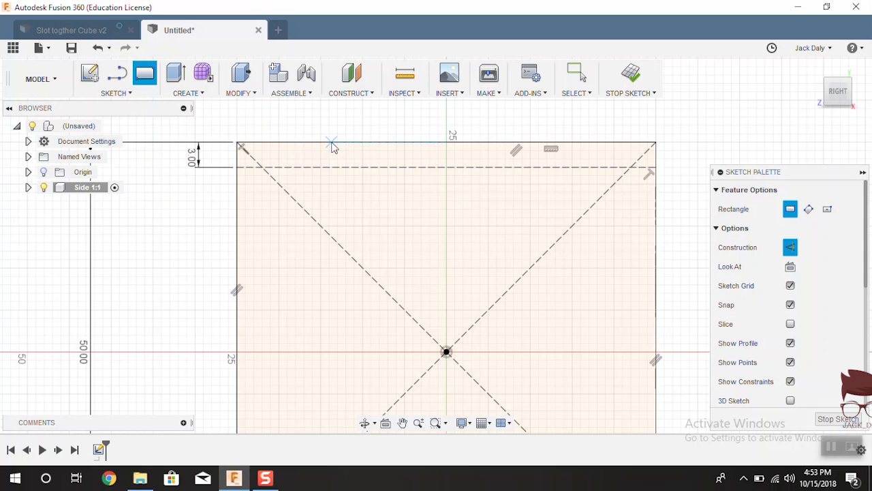
left_click(331, 144)
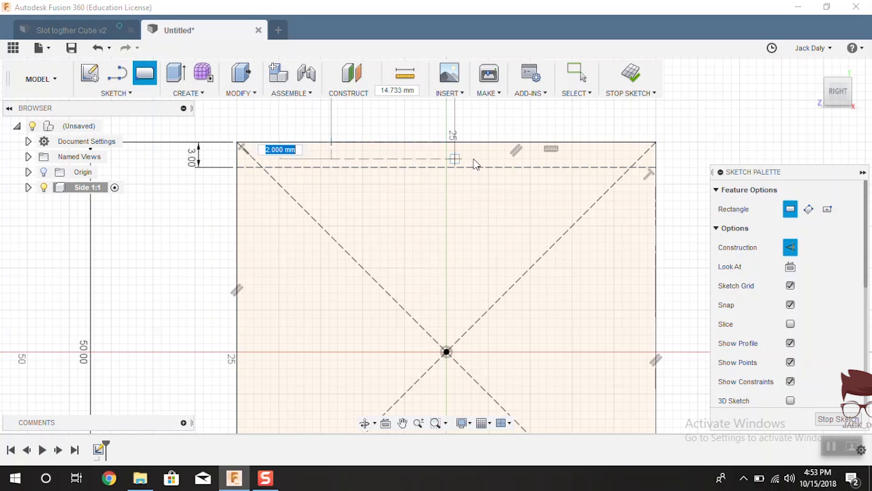
left_click(556, 167)
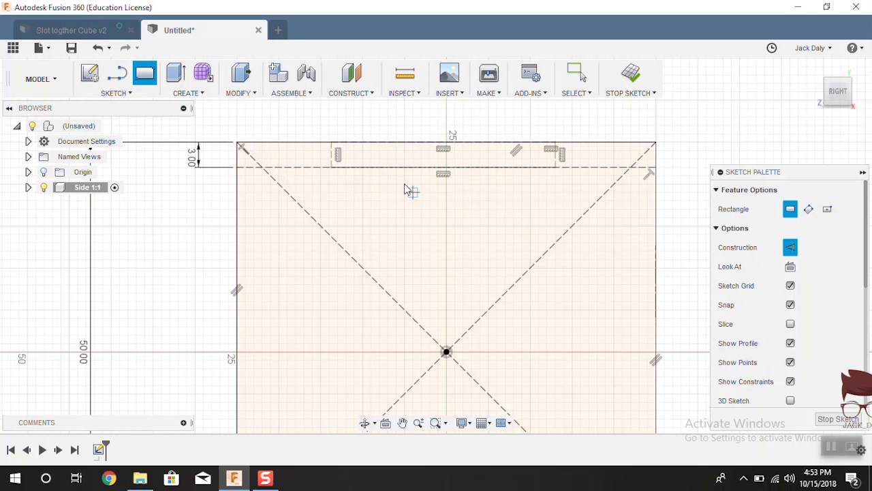
key("Escape")
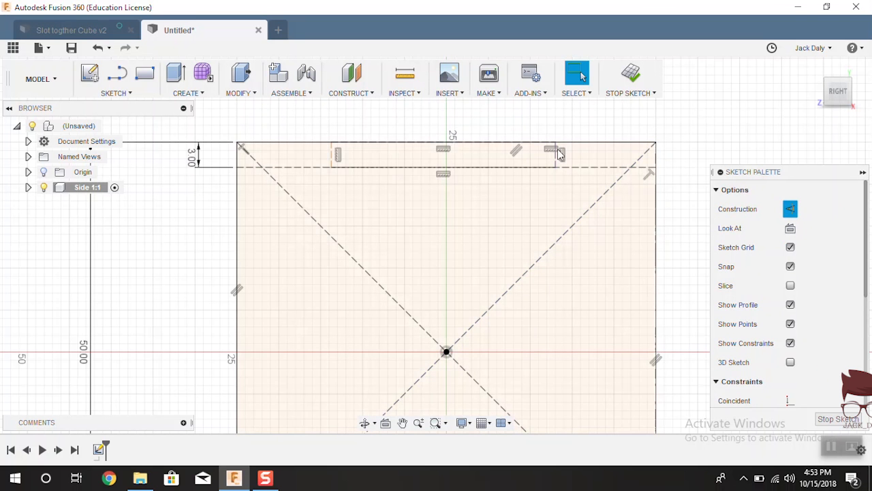
- Try to convert the construction rectangle's right and lower sides to regular sketch lines
left_click(791, 209)
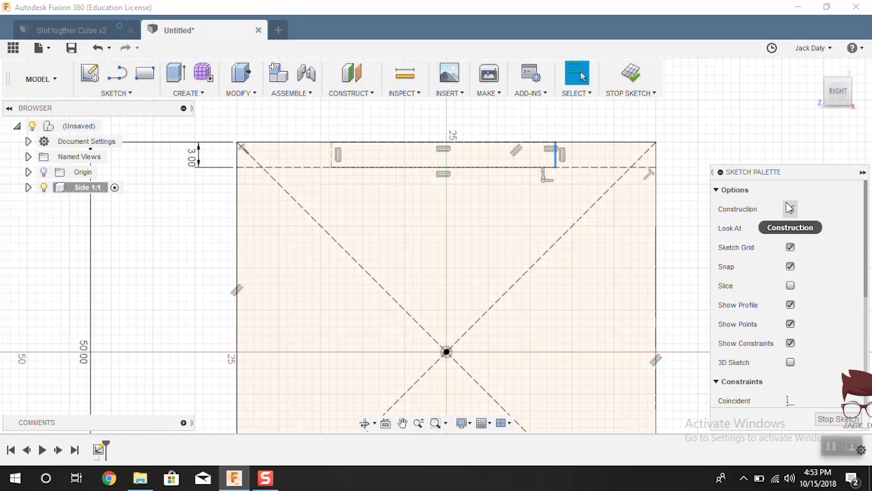
left_click(578, 93)
left_click(716, 129)
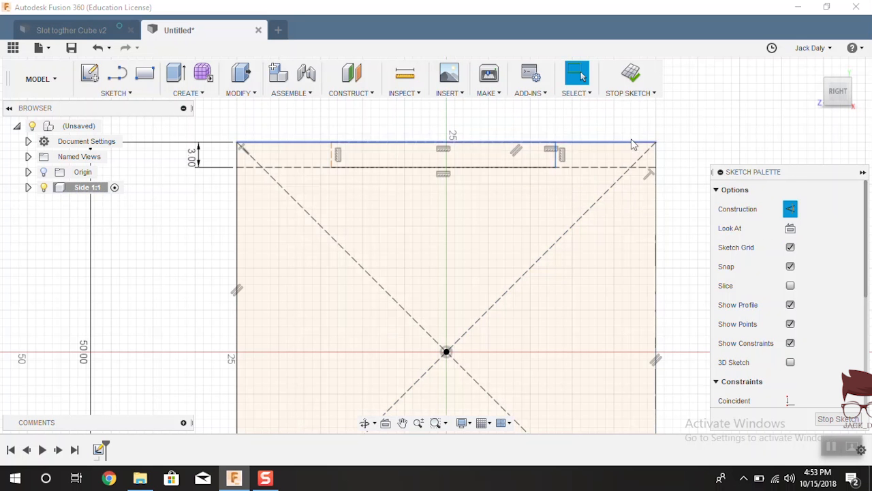
scroll(554, 163, "up", 3)
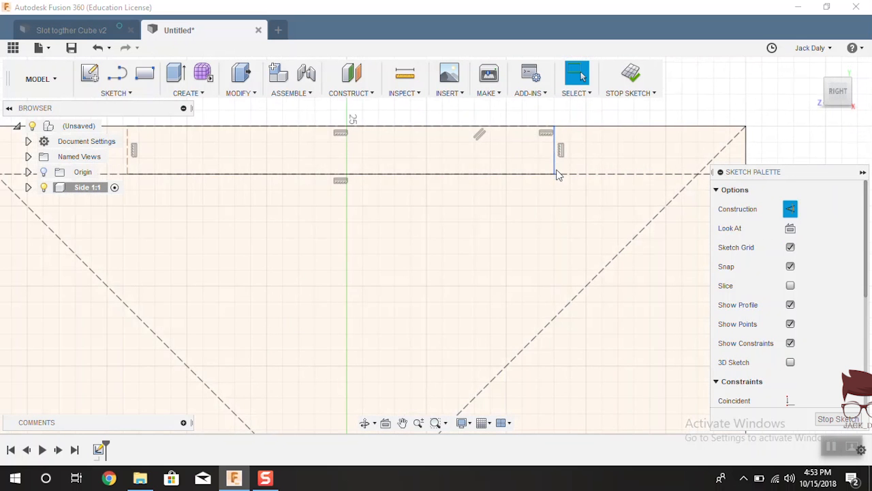
left_click(555, 174)
scroll(559, 171, "down", 1)
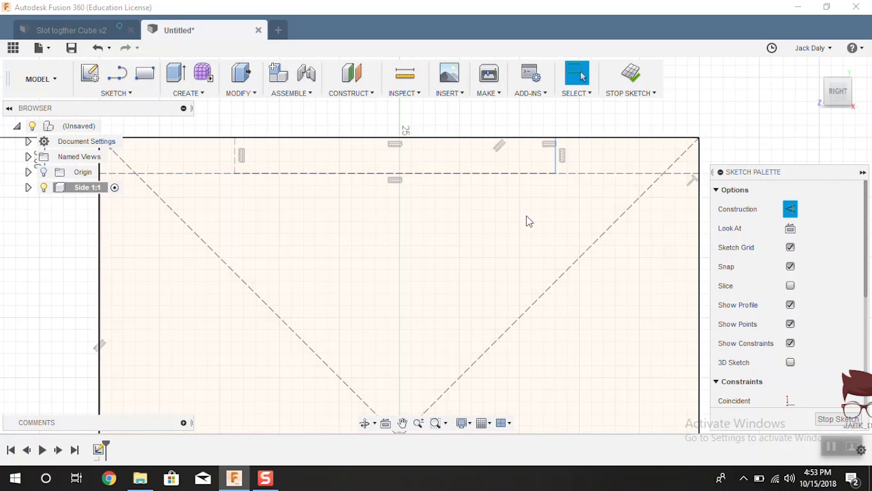
- Draw a regular two-point rectangle 3 mm high between the square's upper edge and the construction line, clear of both corners
key("s")
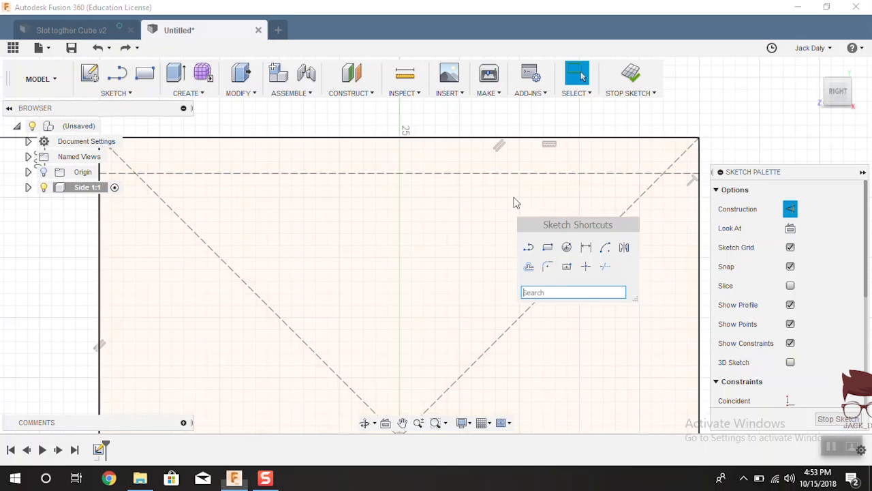
left_click(547, 246)
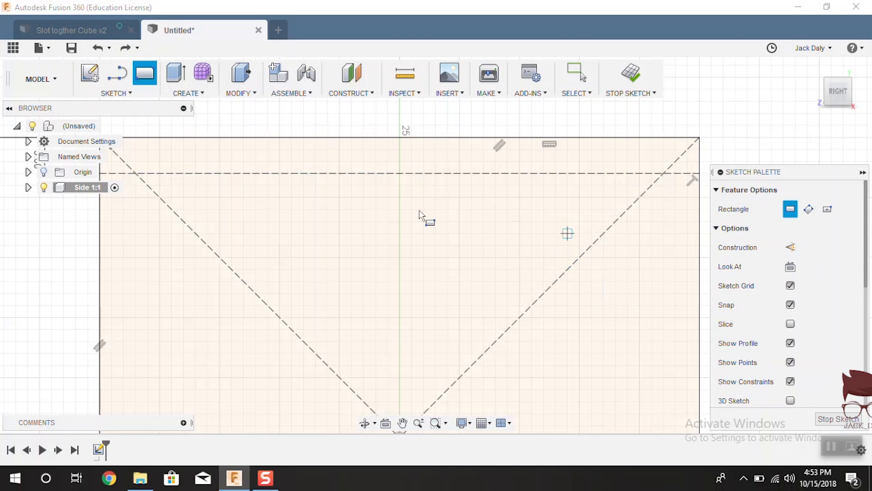
left_click(253, 139)
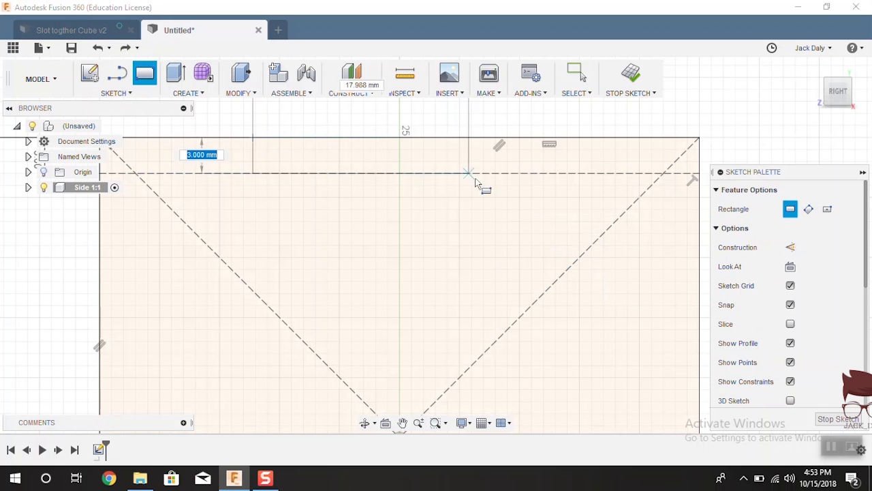
left_click(584, 173)
- Dimension the slot rectangle's right side at 15 mm from the square's right edge
key("s")
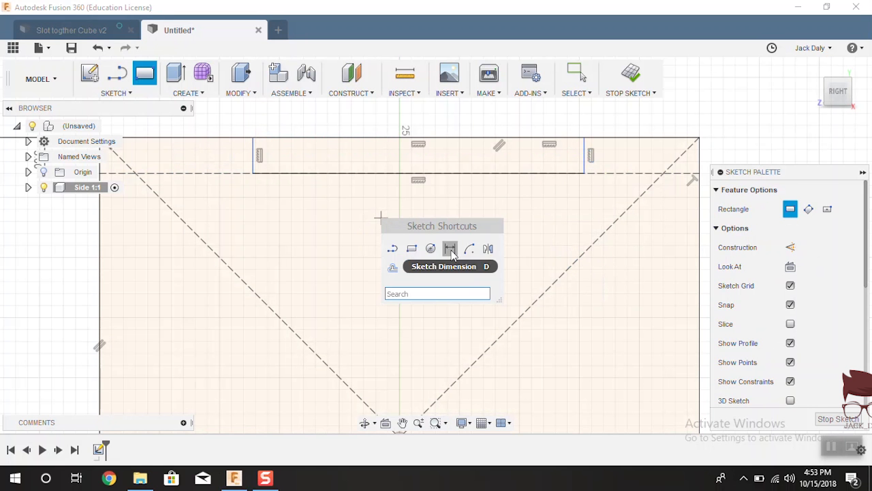
left_click(450, 249)
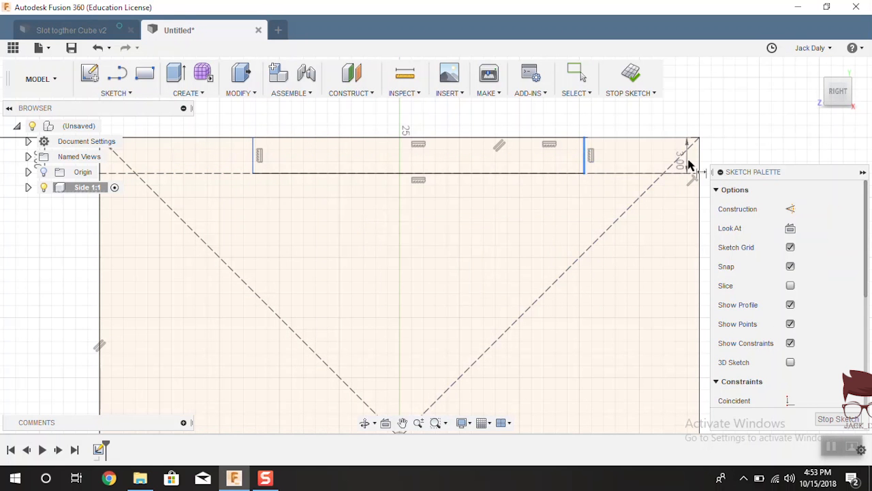
left_click(700, 167)
left_click(649, 125)
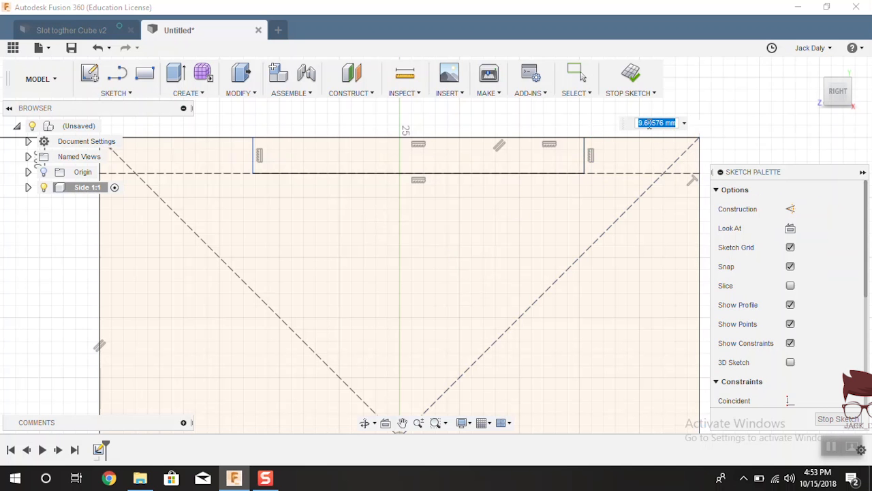
type("15")
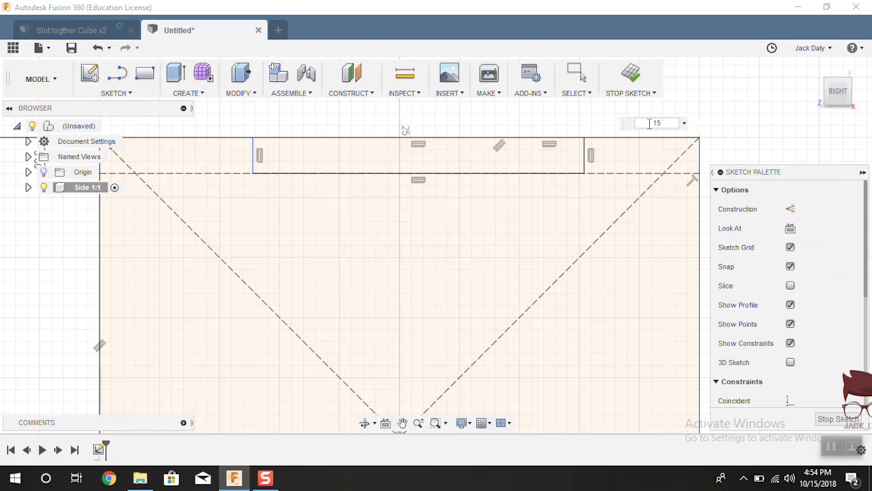
key("Return")
- Move the 3 mm depth dimension farther out from the square's left edge
scroll(265, 170, "down", 3)
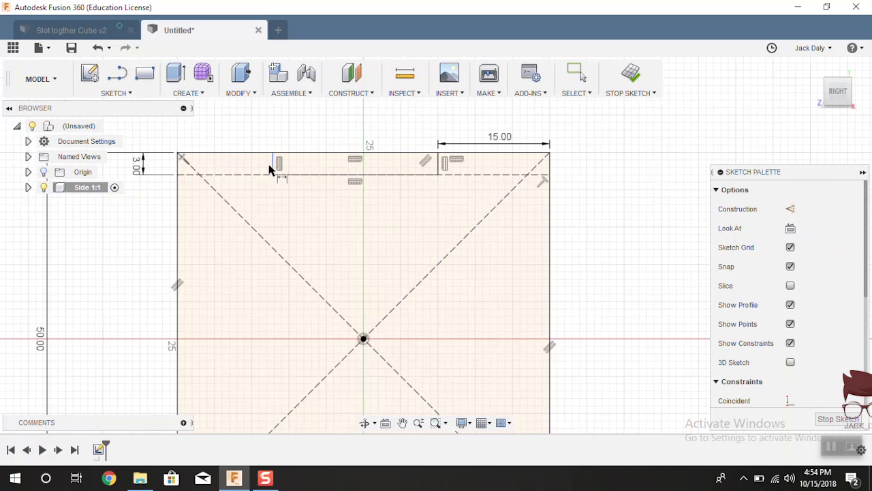
scroll(345, 179, "up", 2)
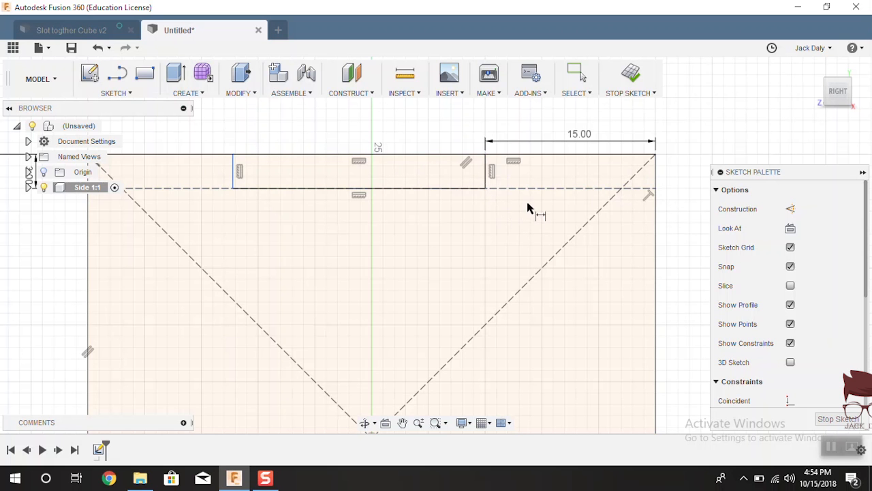
scroll(404, 156, "down", 3)
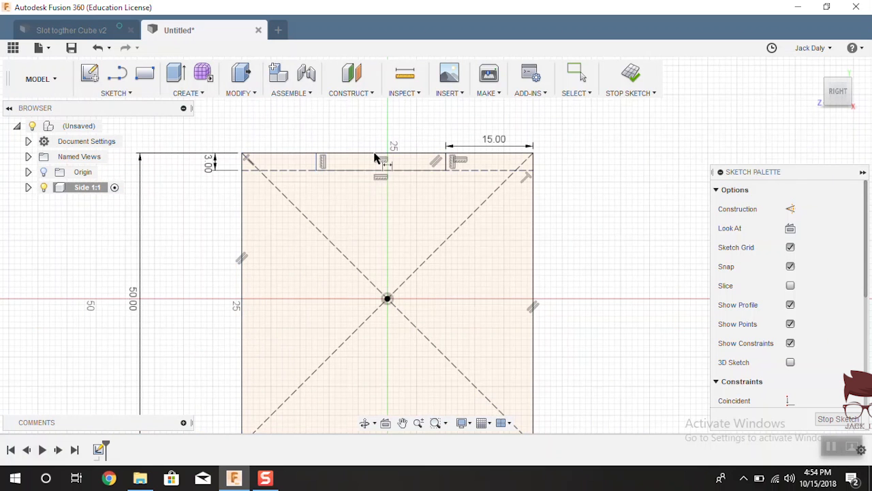
left_click_drag(209, 164, 176, 171)
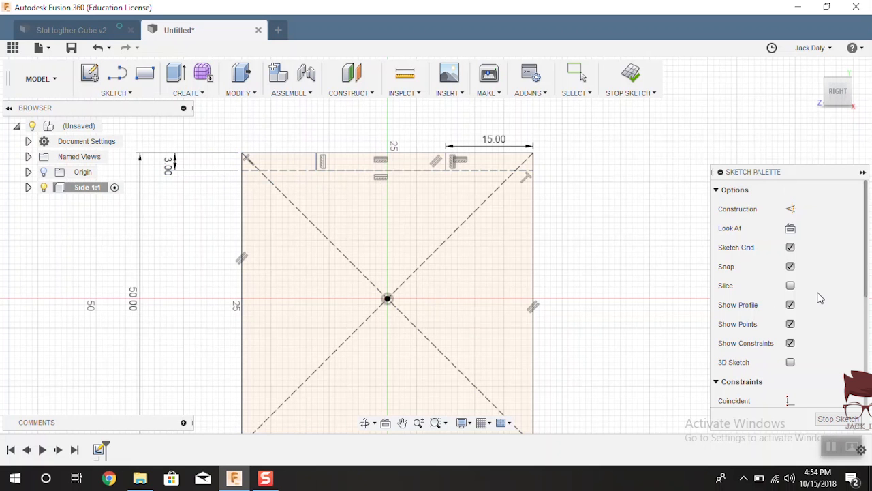
- Add a dimension between the square's left edge and the slot rectangle's left side
scroll(818, 289, "down", 2)
scroll(792, 314, "down", 1)
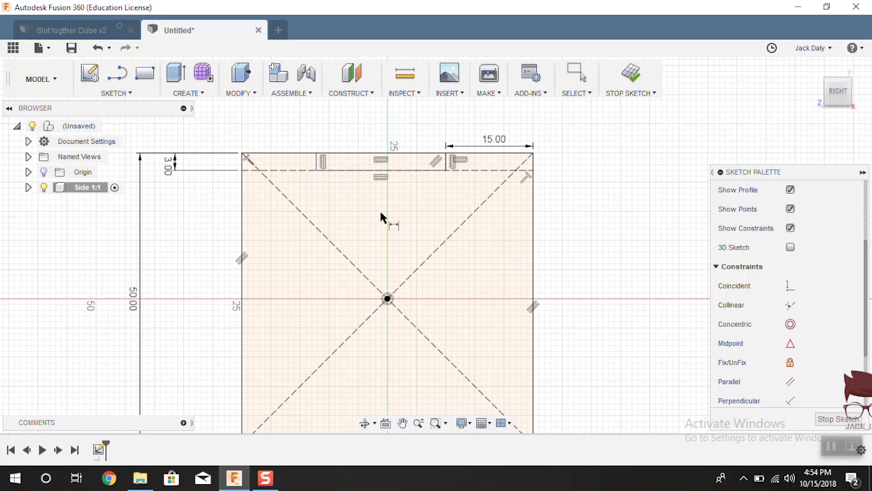
scroll(320, 171, "up", 5)
scroll(321, 171, "down", 3)
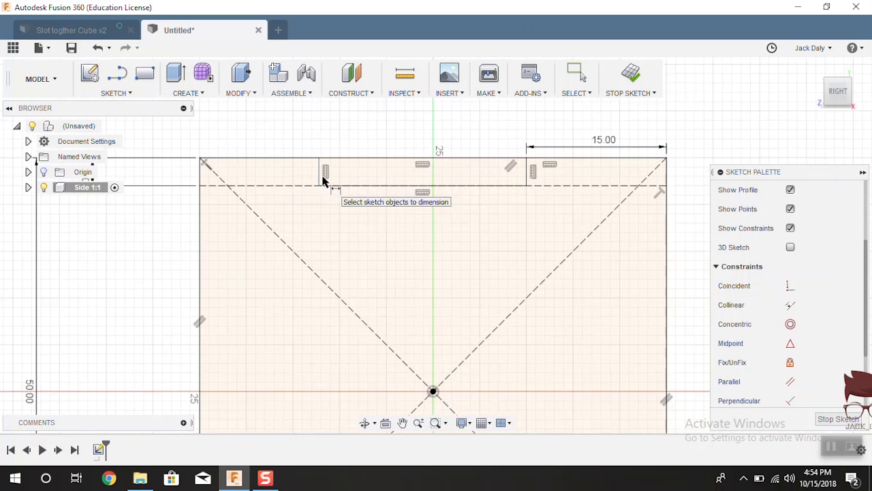
left_click(201, 183)
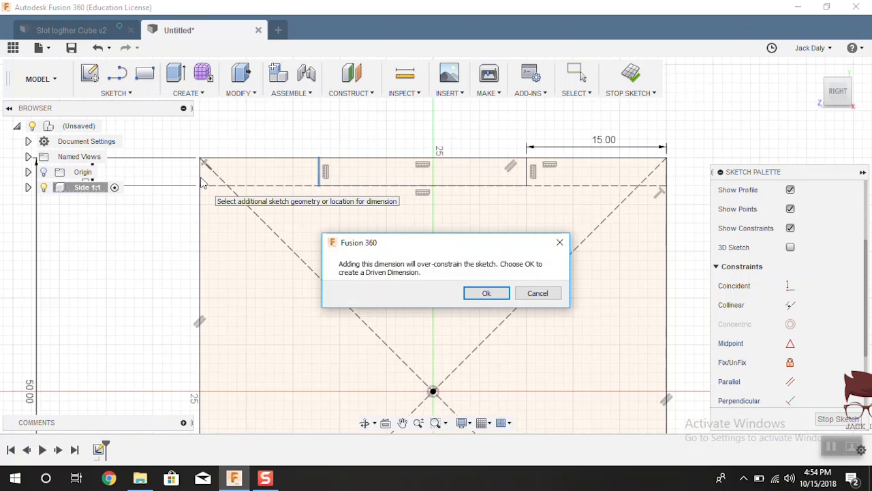
left_click(537, 294)
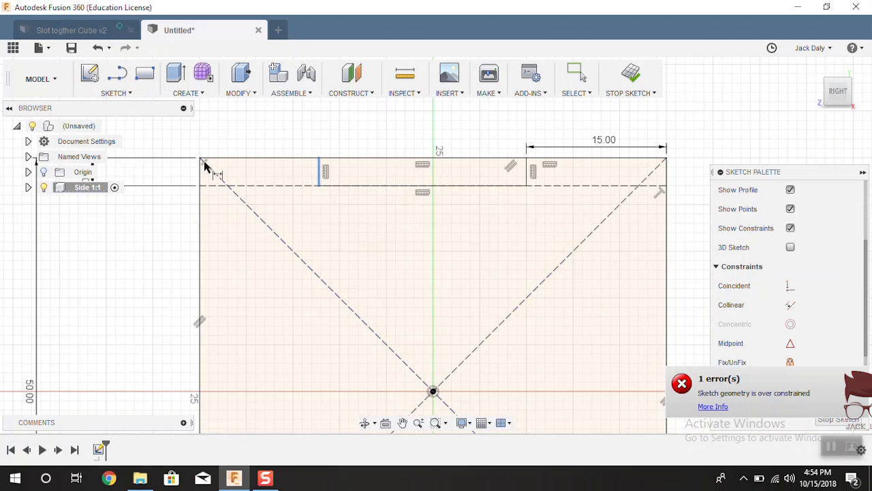
left_click(201, 170)
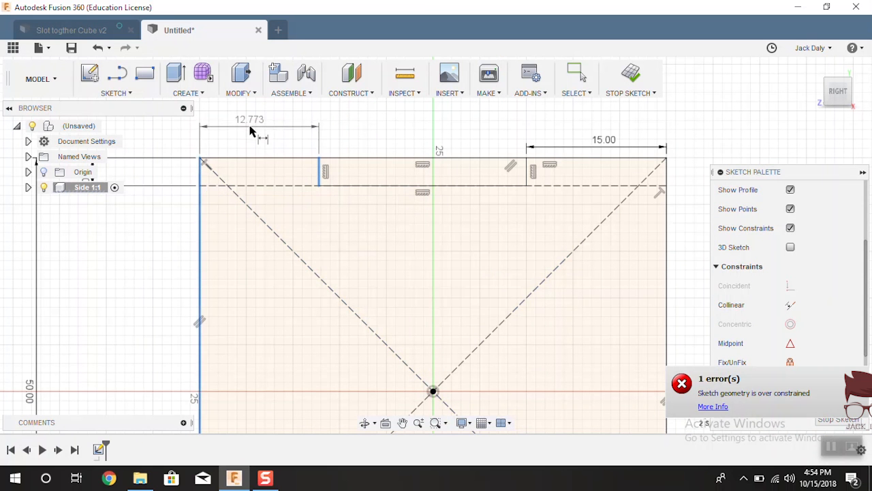
left_click(251, 132)
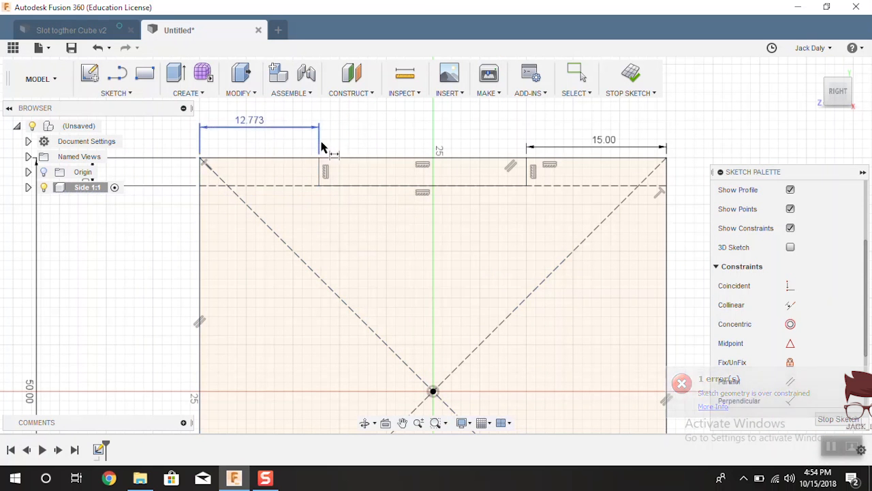
- Set the distance from the square's left edge to the slot rectangle's left side to 15 mm
double_click(252, 123)
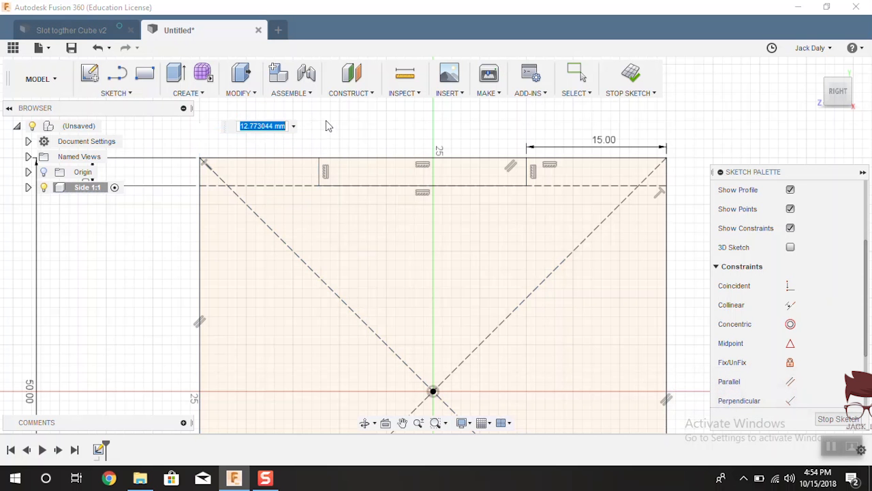
key("Return")
scroll(387, 205, "down", 3)
scroll(385, 202, "up", 2)
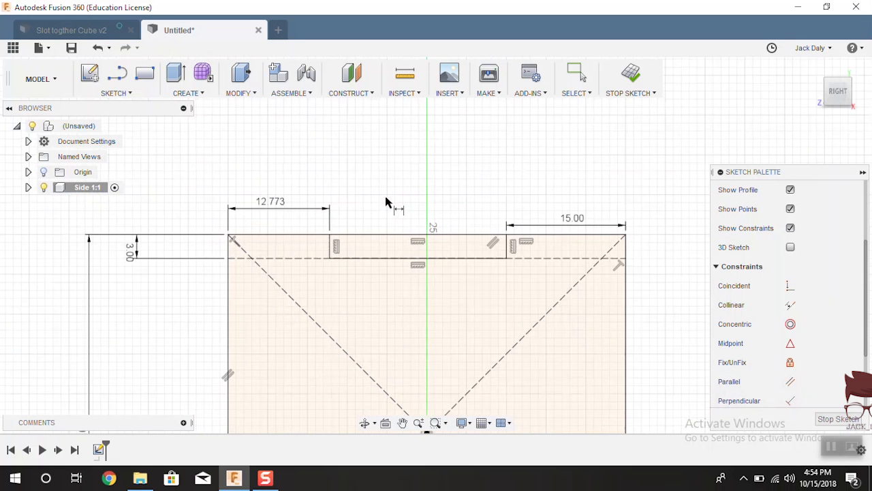
double_click(275, 210)
key("Return")
double_click(285, 217)
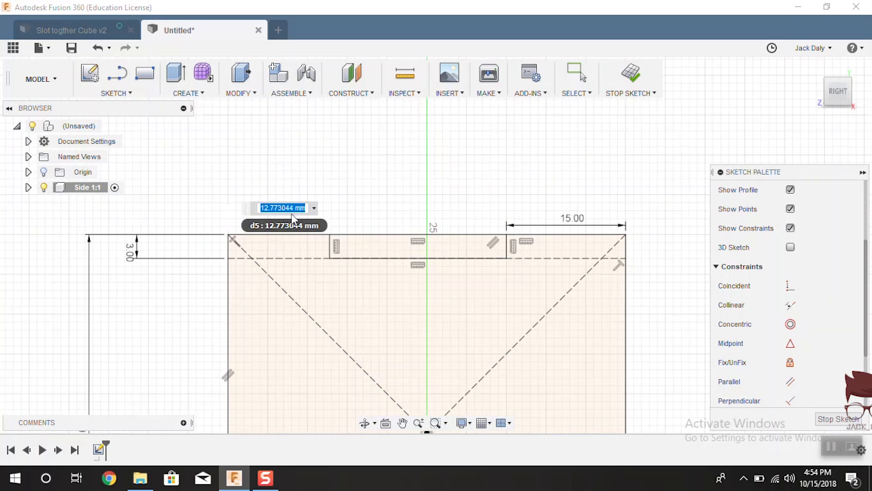
type("15")
key("Return")
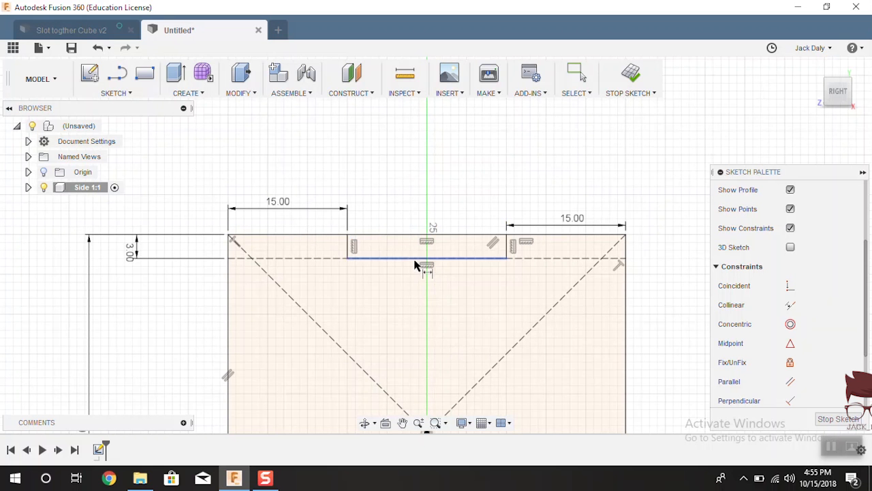
- Check the slot in the Slot togther Cube v2 design and trim the square's upper edge between the slot's two sides in the untitled design
left_click(95, 30)
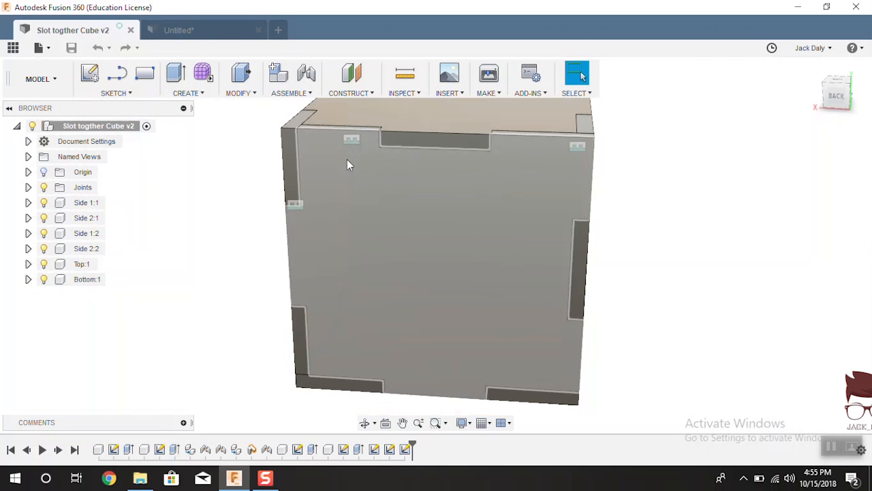
left_click(179, 30)
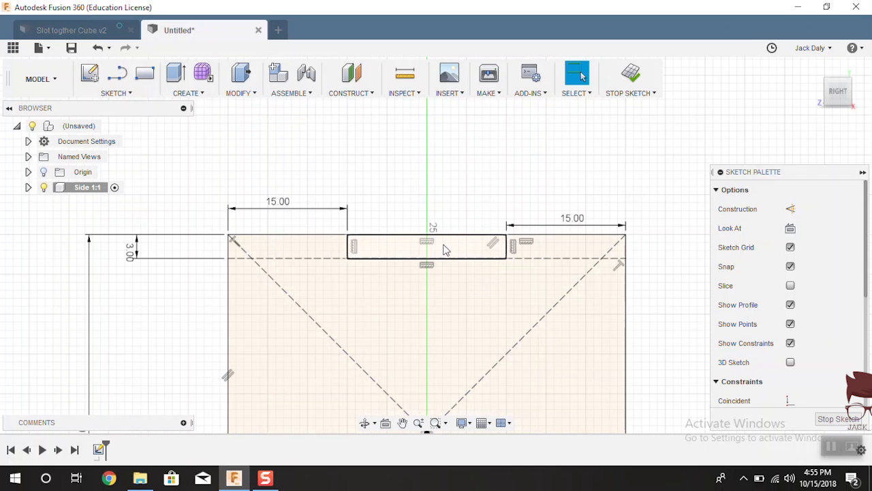
key("s")
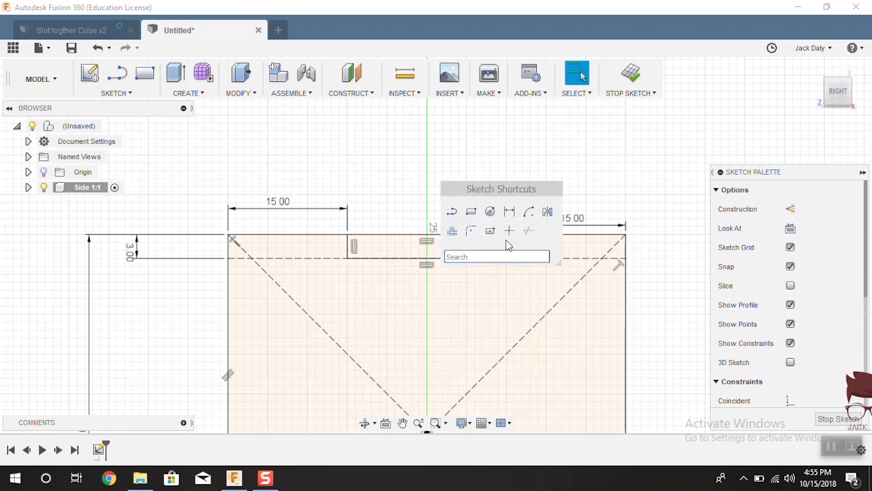
left_click(525, 229)
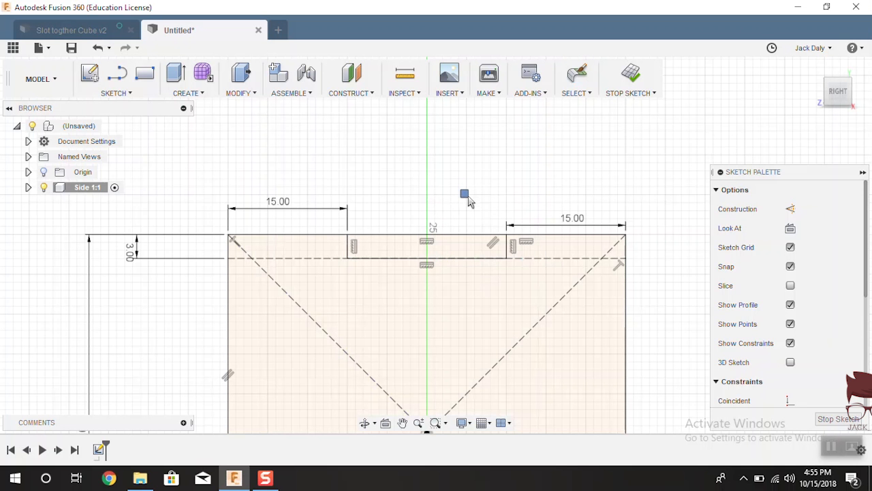
left_click(468, 235)
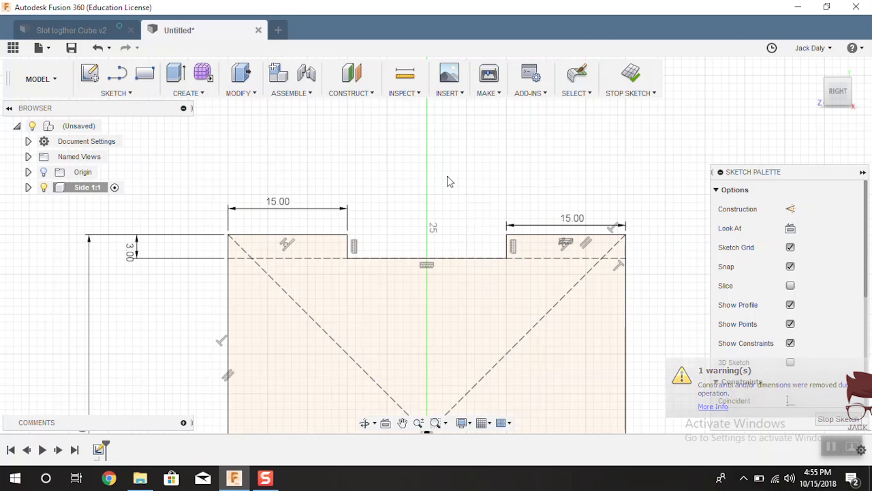
key("Escape")
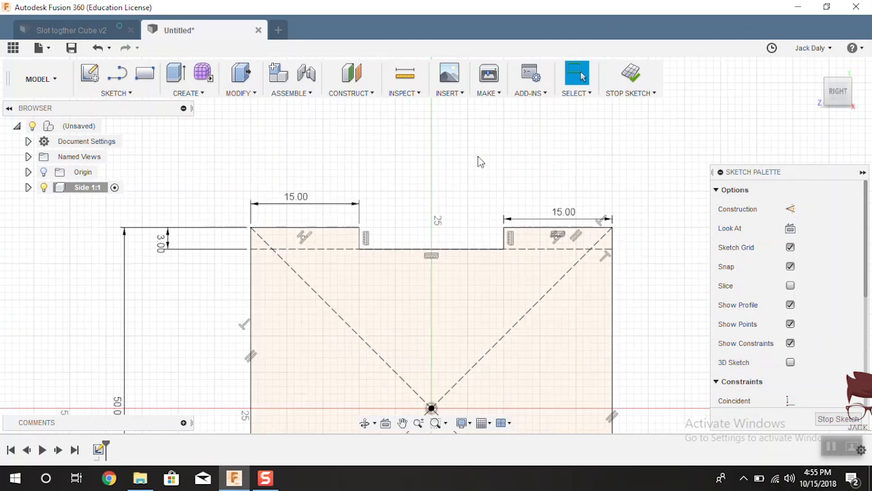
- Examine the positions of the edge slots on the back face of the Slot togther Cube v2 model and return to the untitled sketch
scroll(479, 159, "down", 4)
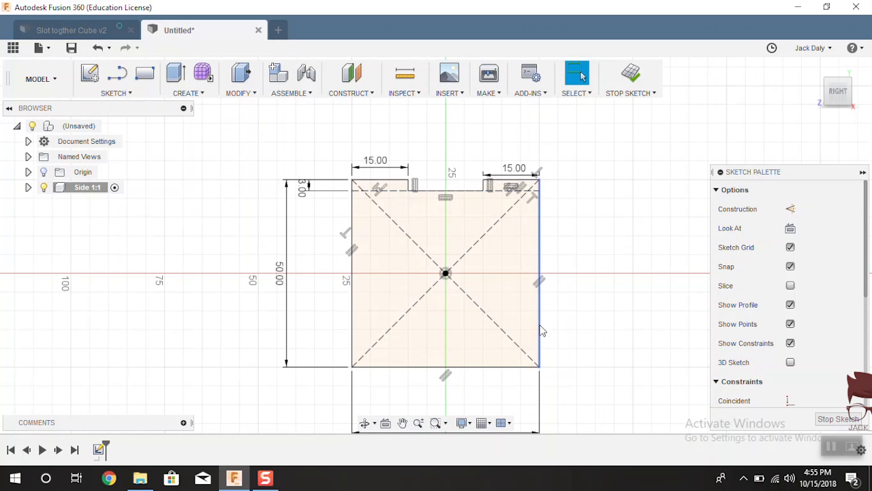
left_click(68, 30)
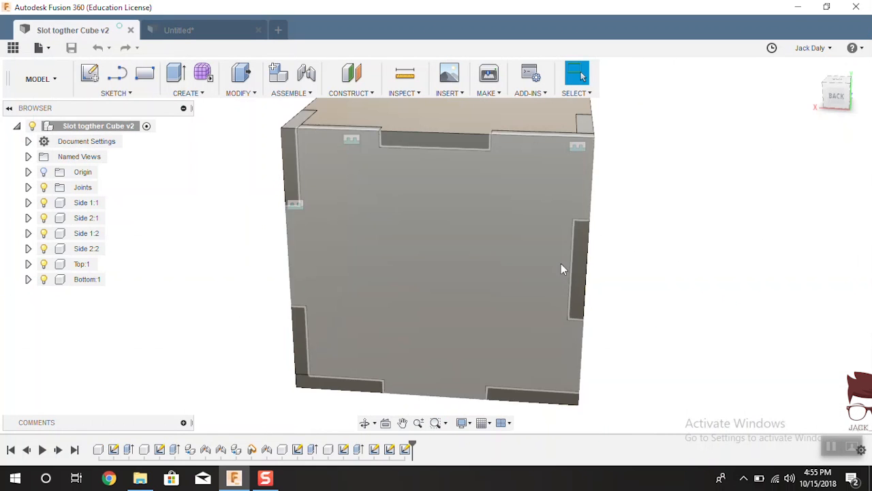
middle_click_drag(561, 263, 518, 270, "shift")
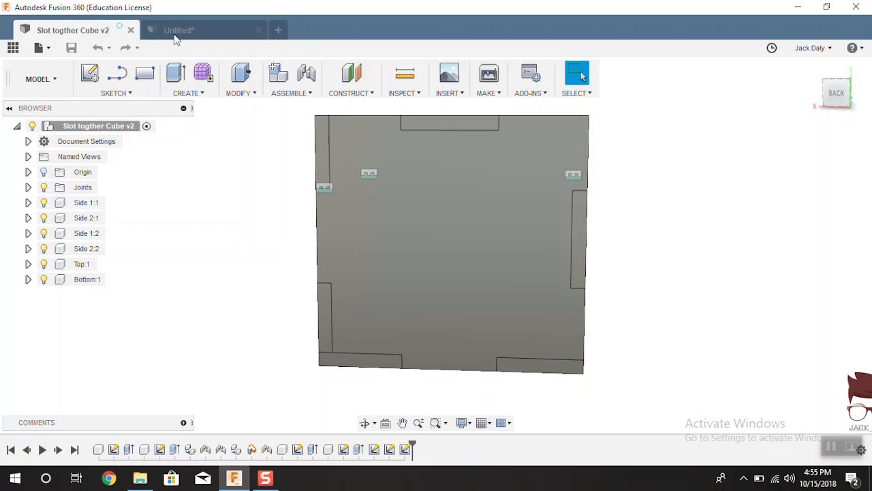
left_click(221, 32)
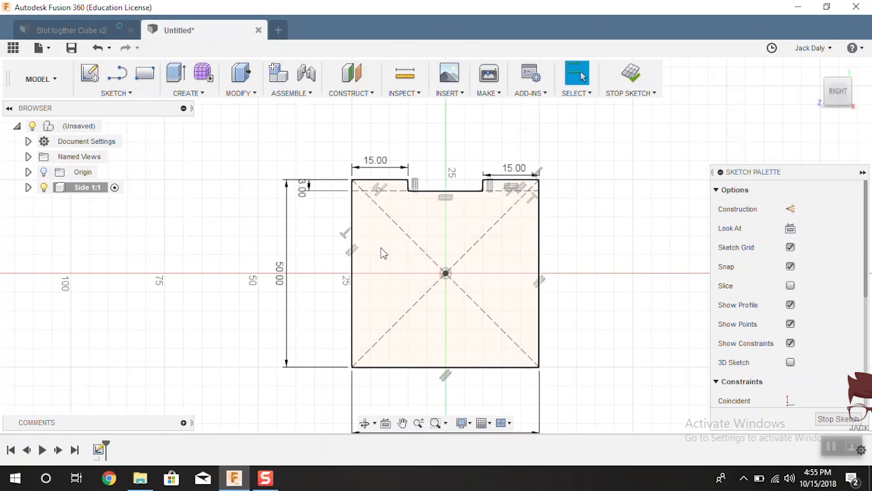
scroll(482, 332, "up", 3)
scroll(414, 272, "down", 3)
scroll(421, 389, "up", 1)
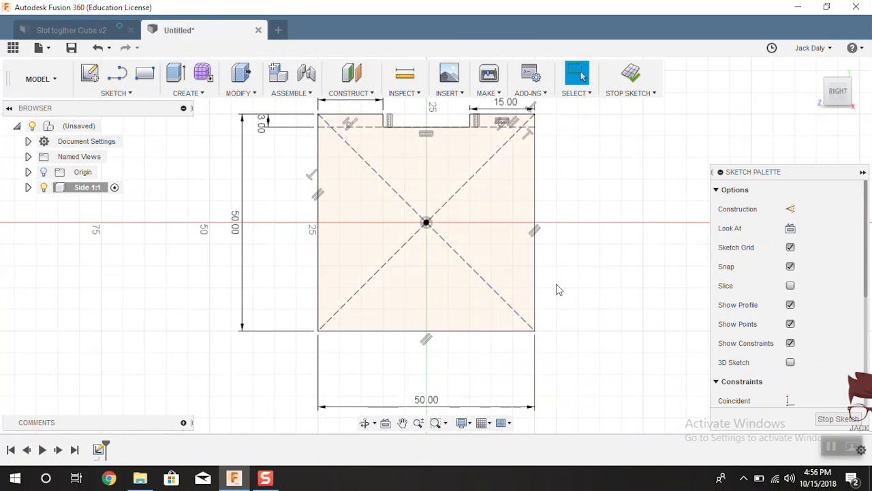
- Draw a horizontal construction line across the square's full width, just below its lower edge
key("s")
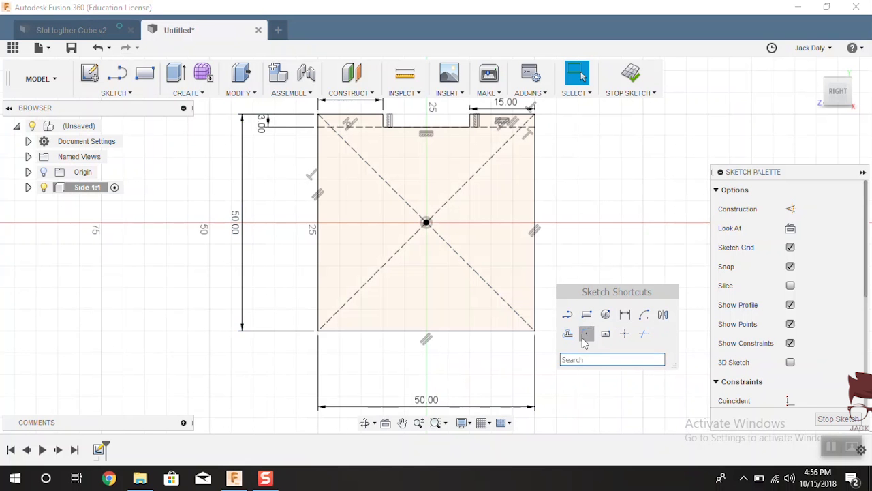
left_click(567, 314)
scroll(326, 382, "up", 2)
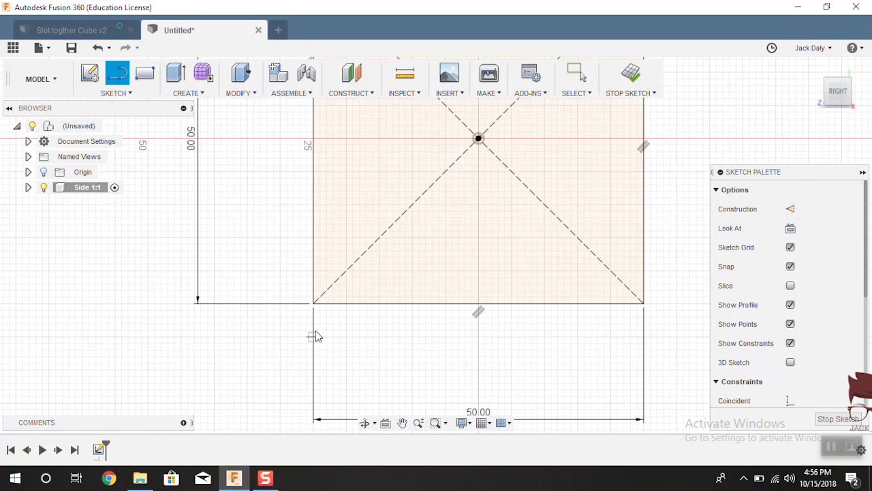
left_click(312, 332)
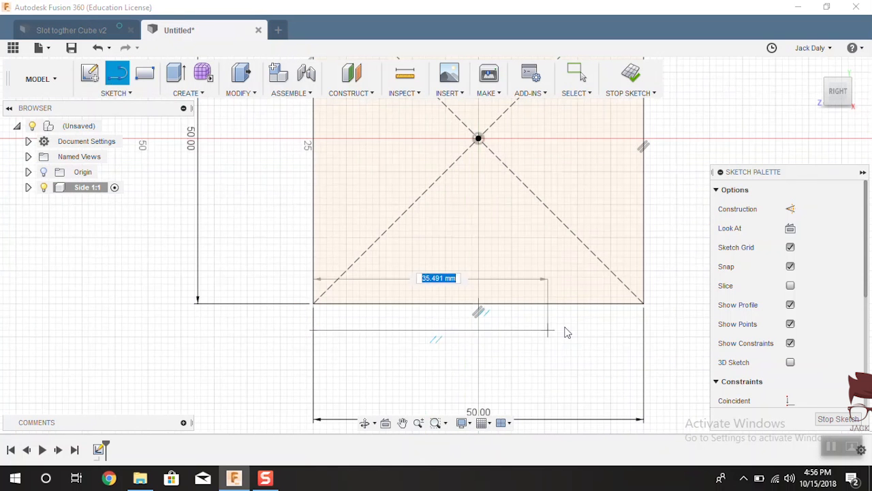
left_click(644, 331)
key("Escape")
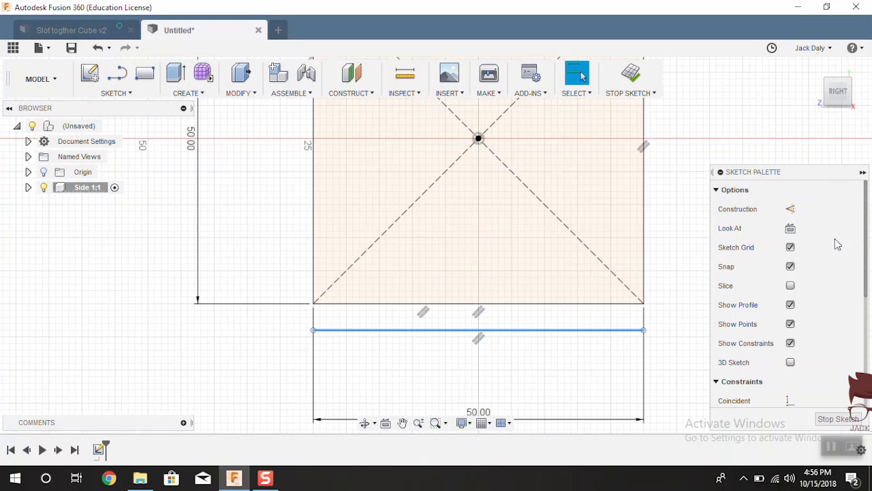
left_click(790, 209)
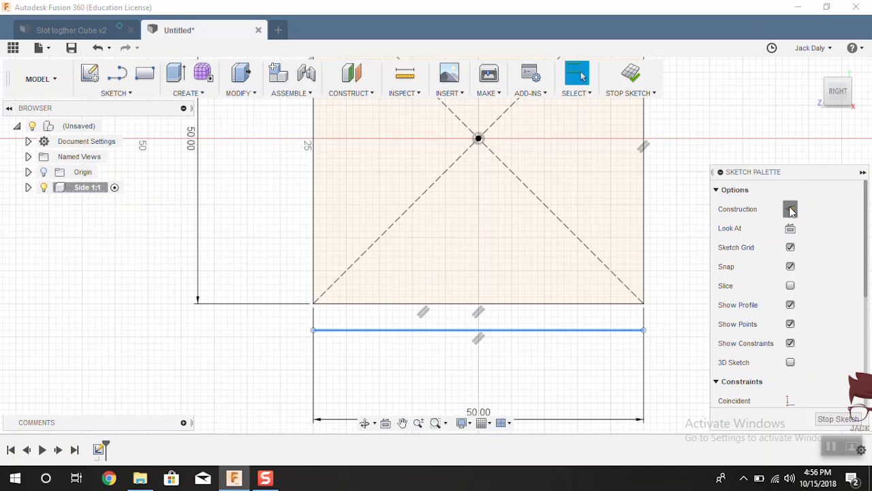
left_click(693, 291)
- Set the distance between the square's lower edge and the construction line below it to 3 mm
key("s")
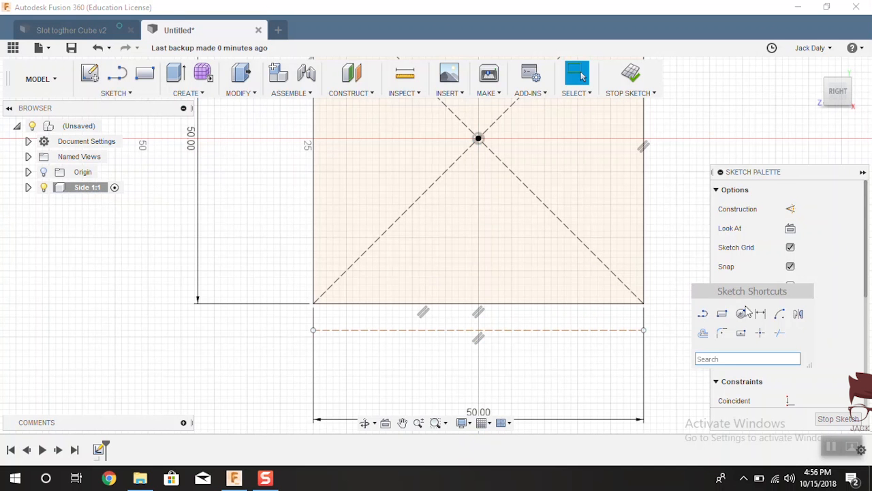
left_click(760, 316)
left_click(558, 304)
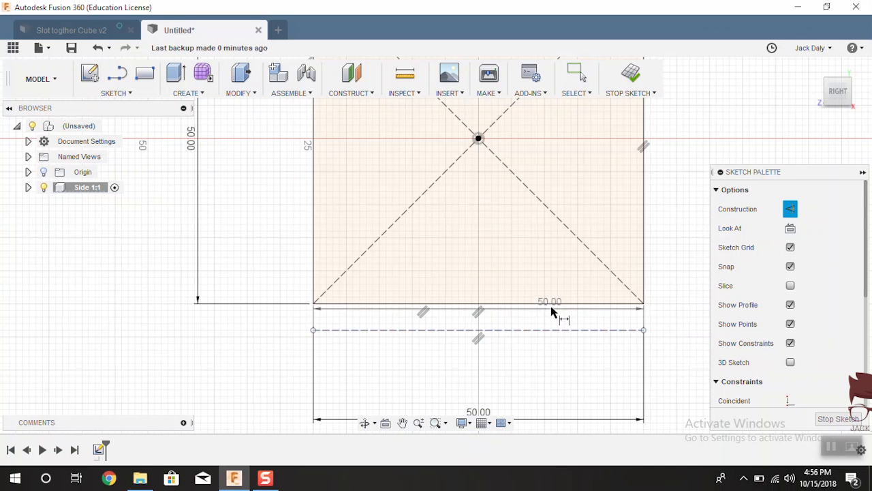
left_click(646, 326)
left_click(664, 316)
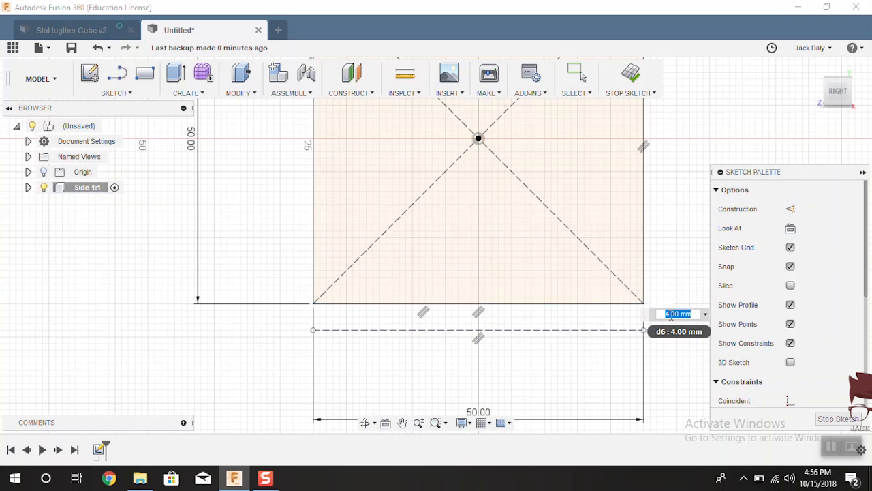
type("3")
key("Return")
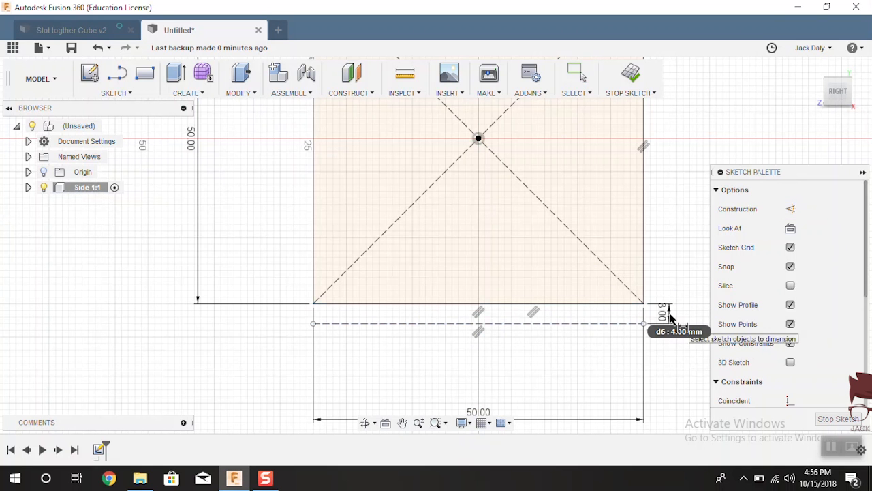
- Draw a tab rectangle centrally below the square, spanning from its lower edge to the construction line
key("s")
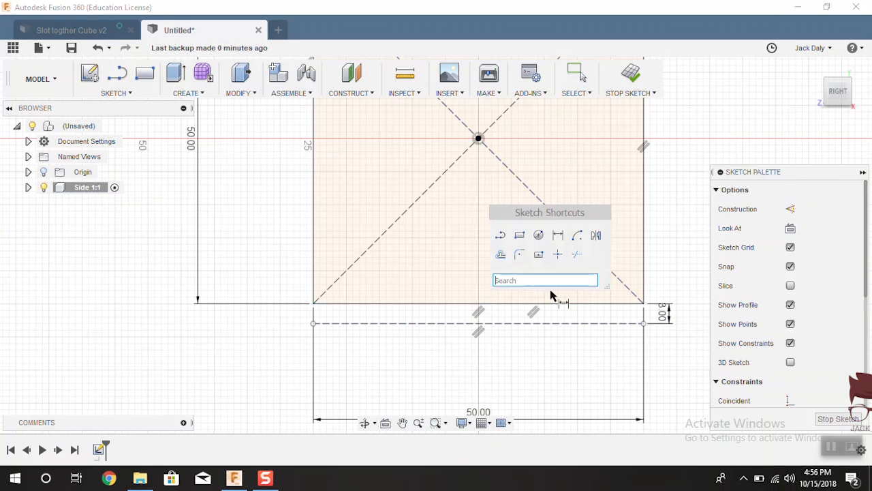
left_click(521, 235)
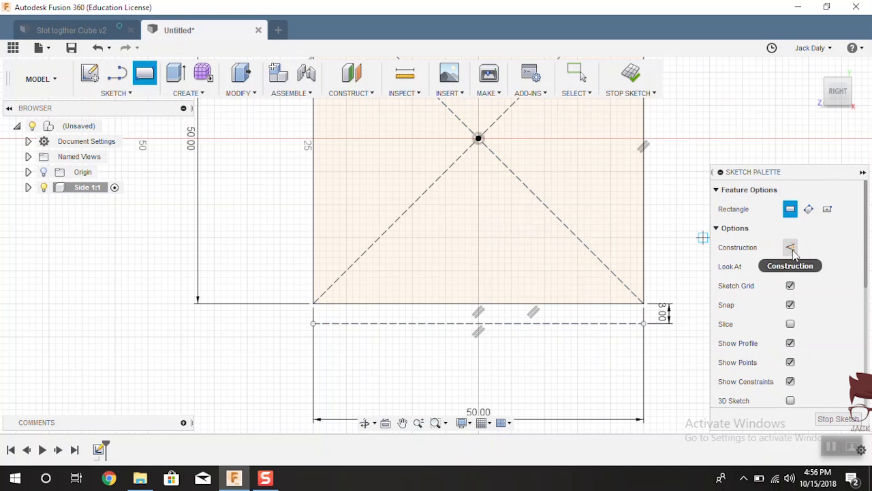
left_click(392, 304)
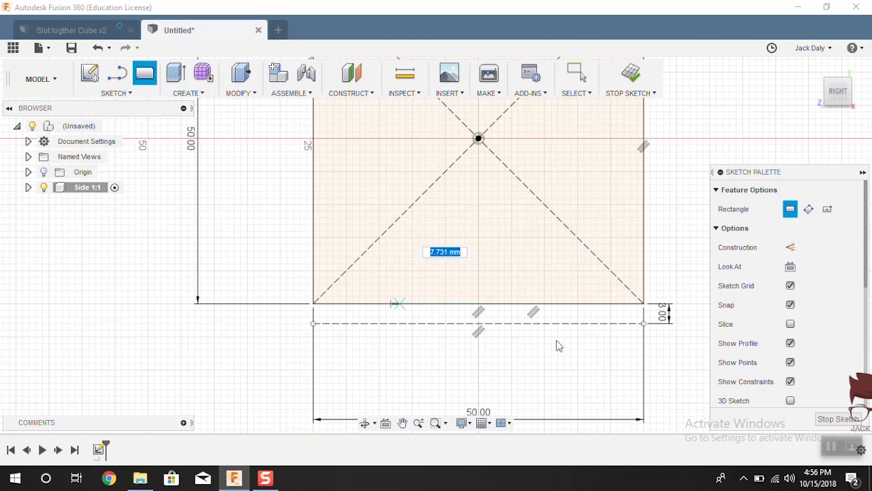
left_click(576, 322)
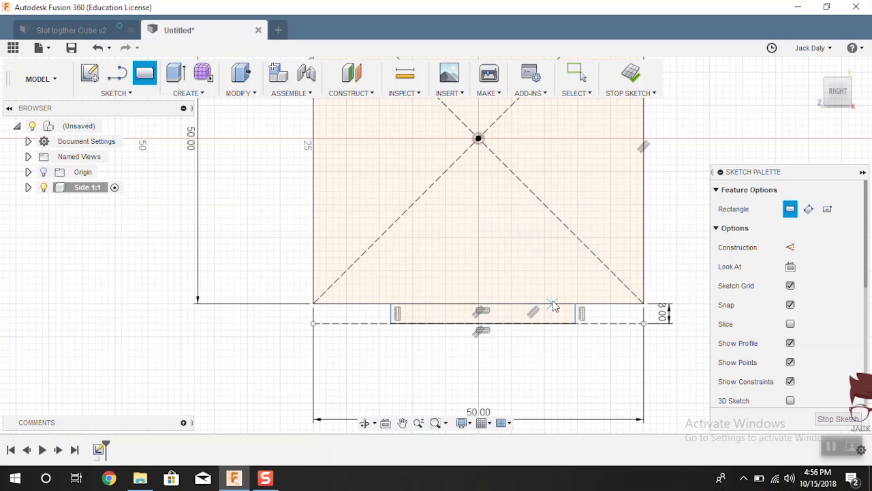
- Set the distance from the tab rectangle's right side to the square's right edge to 15 mm
key("s")
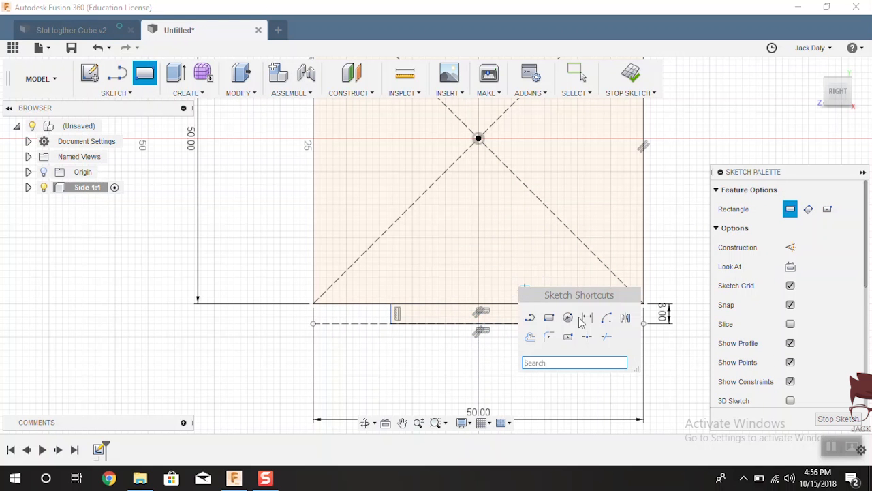
left_click(587, 317)
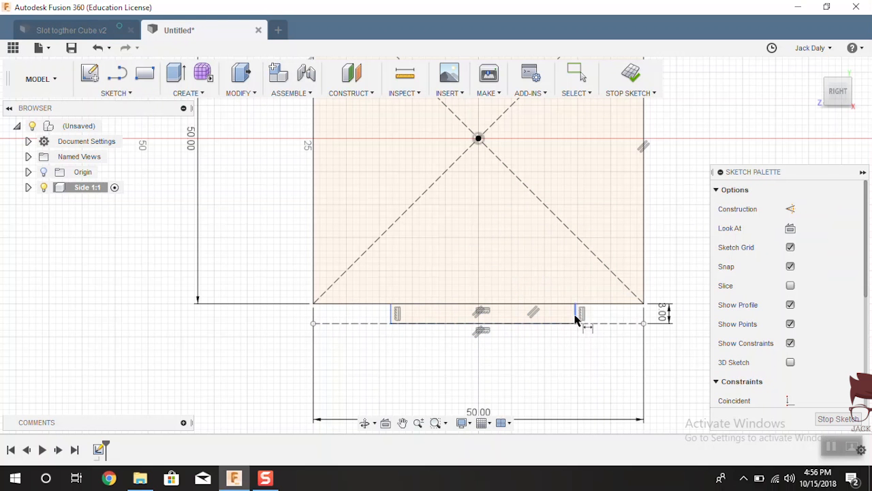
left_click(645, 298)
left_click(633, 367)
type("1")
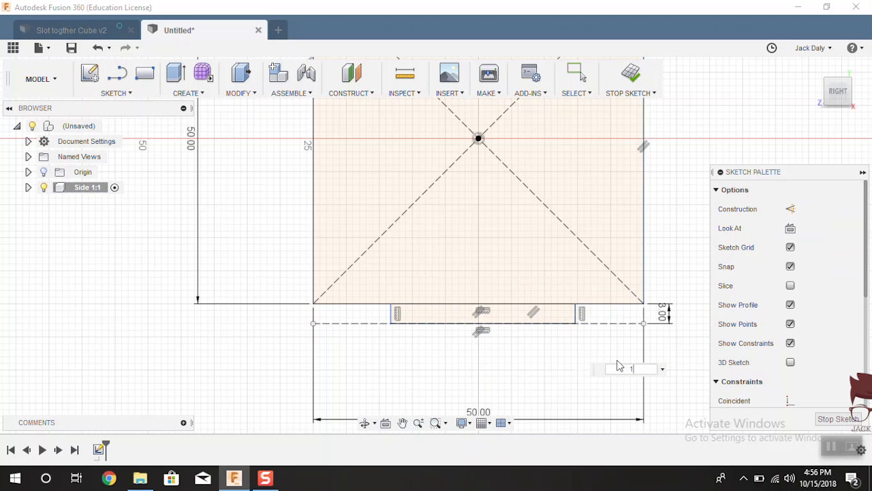
type("5")
key("Return")
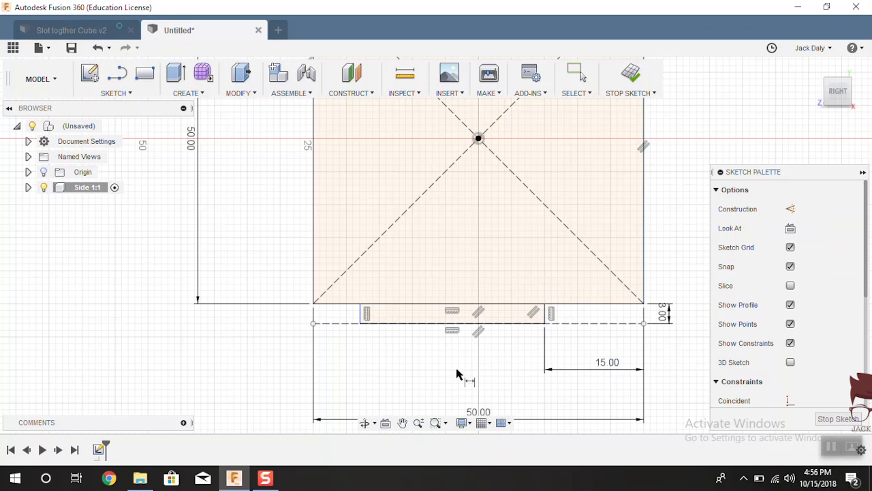
- Set the distance from the tab rectangle's left side to the square's left edge to 15 mm
left_click(361, 313)
left_click(314, 288)
left_click(356, 367)
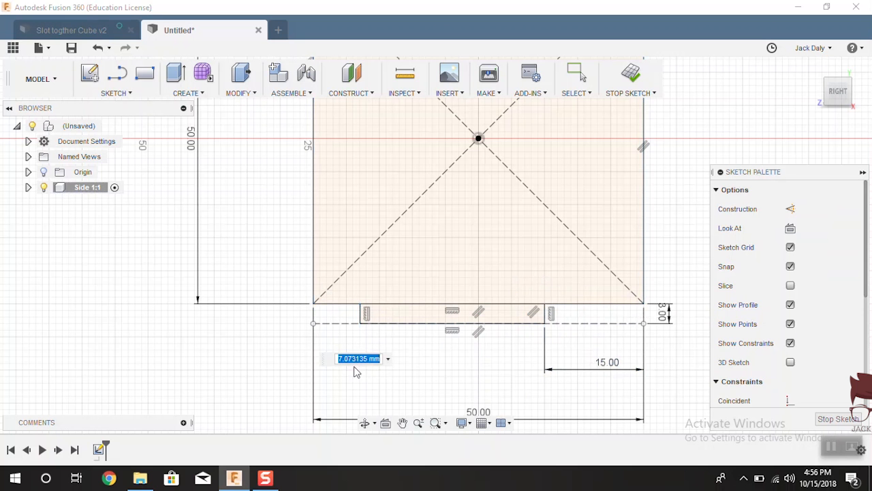
type("15")
key("Return")
- Trim the square's lower edge between the two sides of the tab so the tab merges with the square
scroll(508, 356, "down", 4)
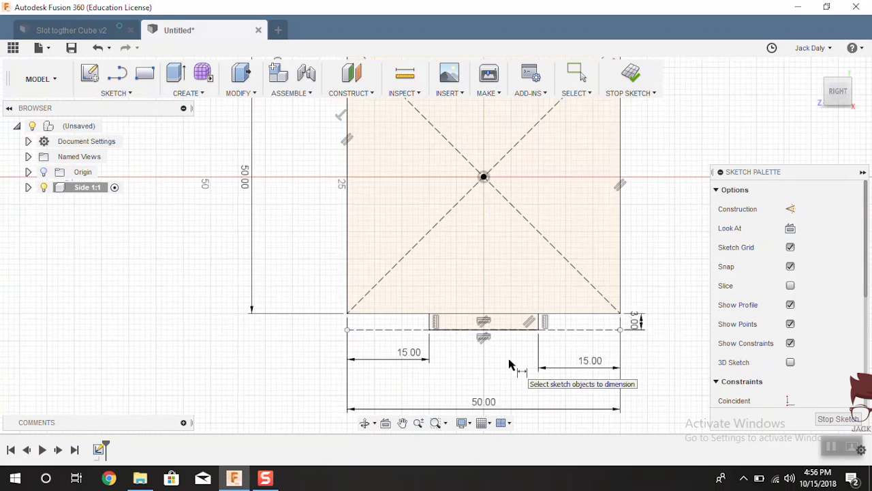
scroll(502, 363, "up", 3)
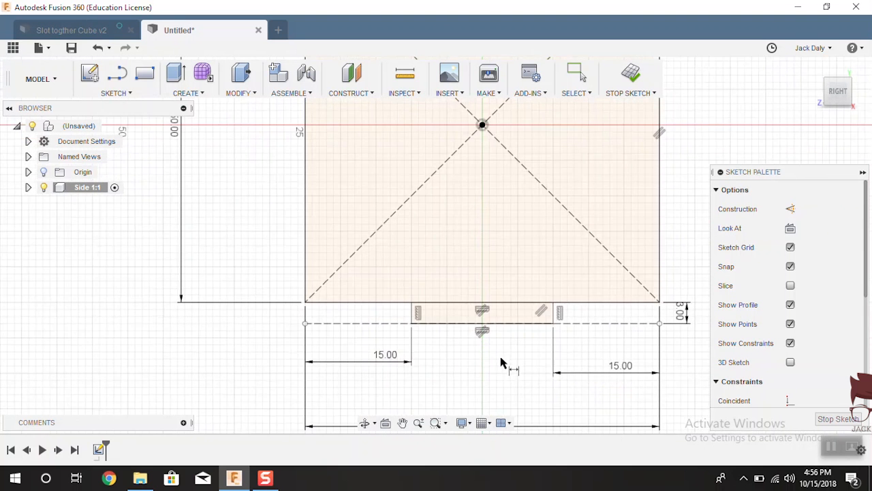
key("s")
scroll(497, 284, "up", 2)
key("t")
left_click(502, 312)
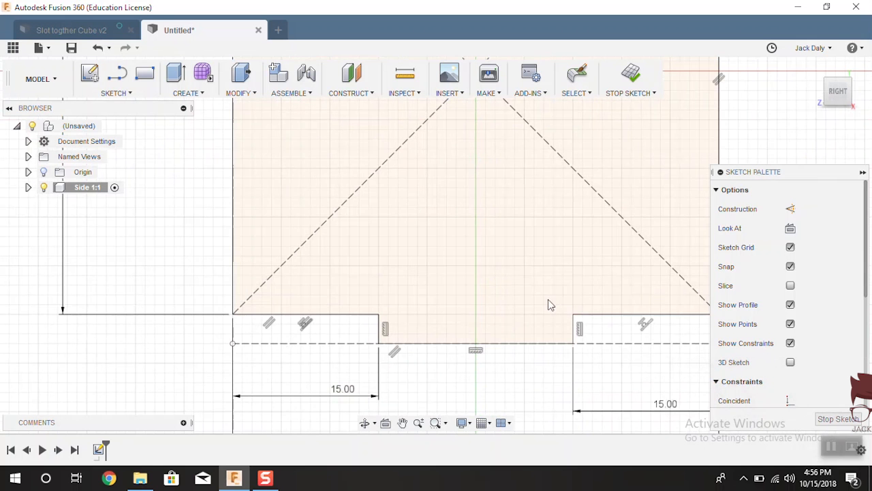
- Compare the untitled sketch with the back face of the Slot togther Cube v2 model, examining the slots along its side edges
scroll(444, 309, "down", 5)
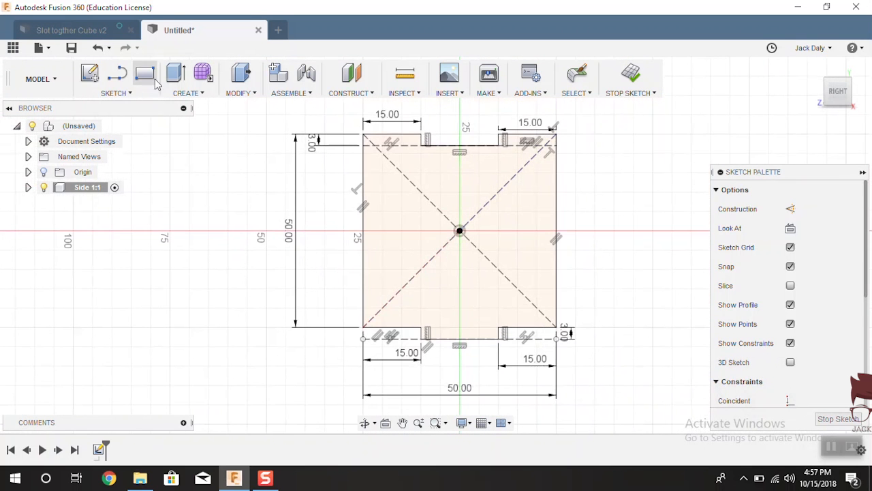
left_click(73, 32)
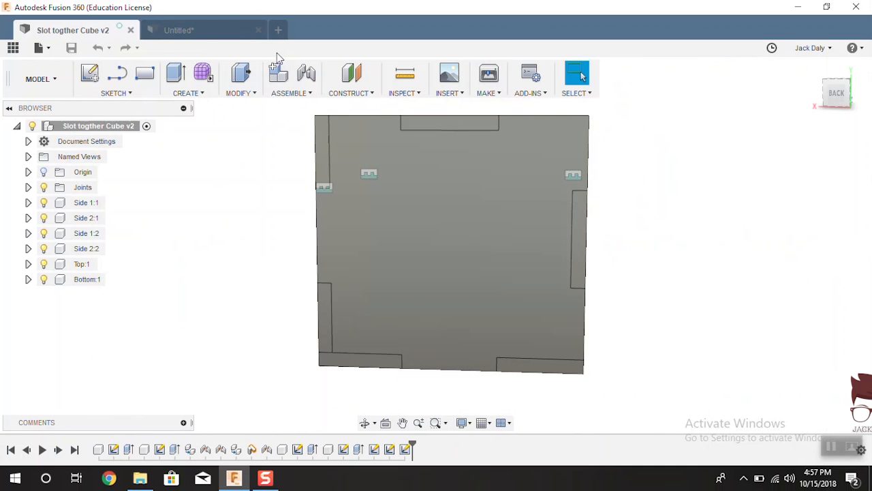
left_click(201, 30)
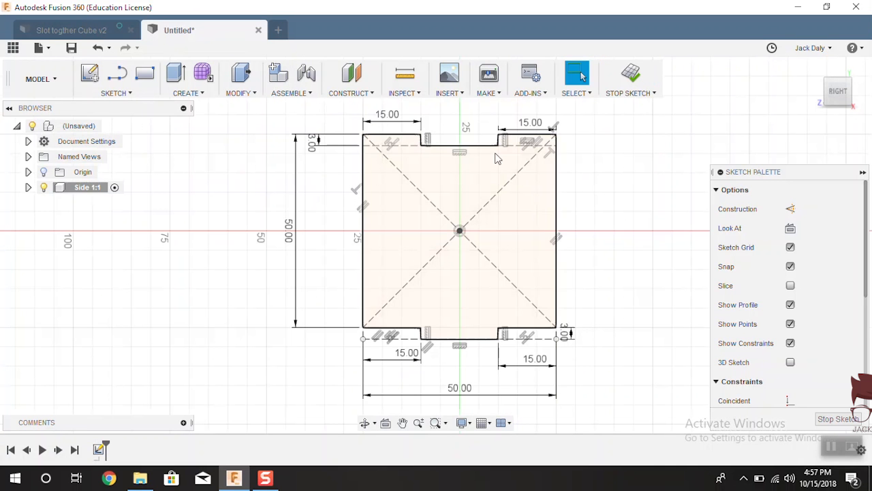
scroll(496, 159, "up", 1)
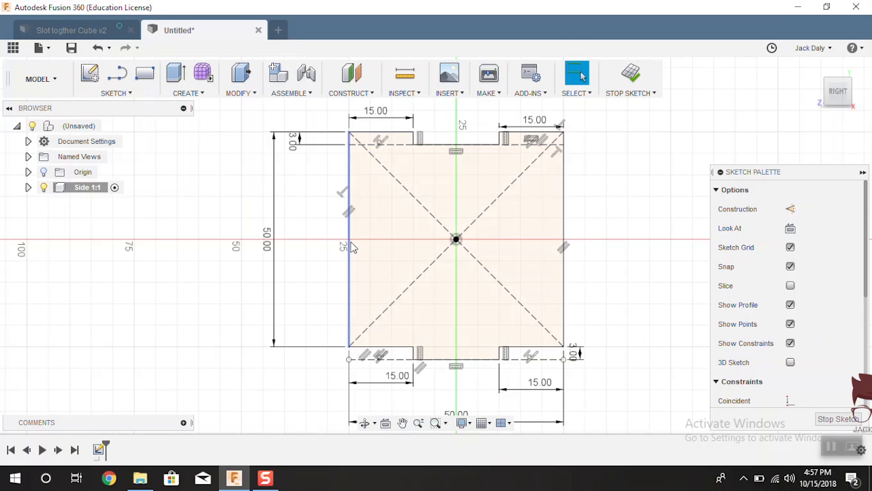
left_click(70, 30)
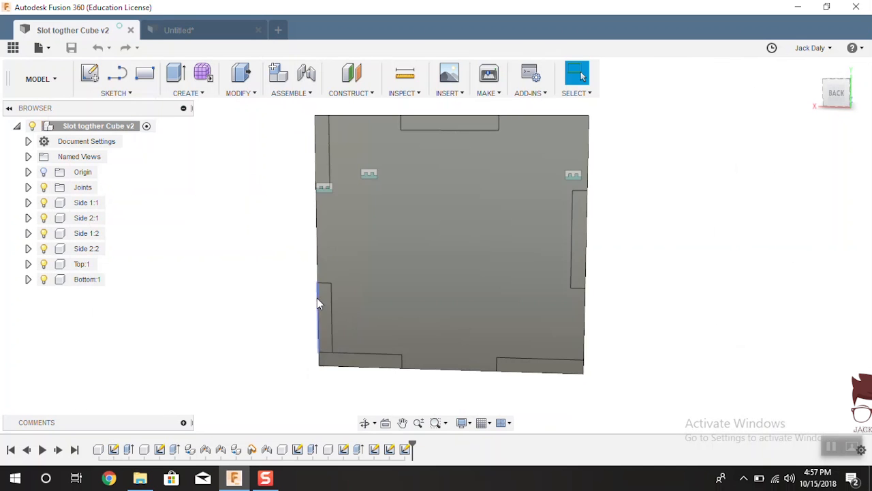
left_click(837, 94)
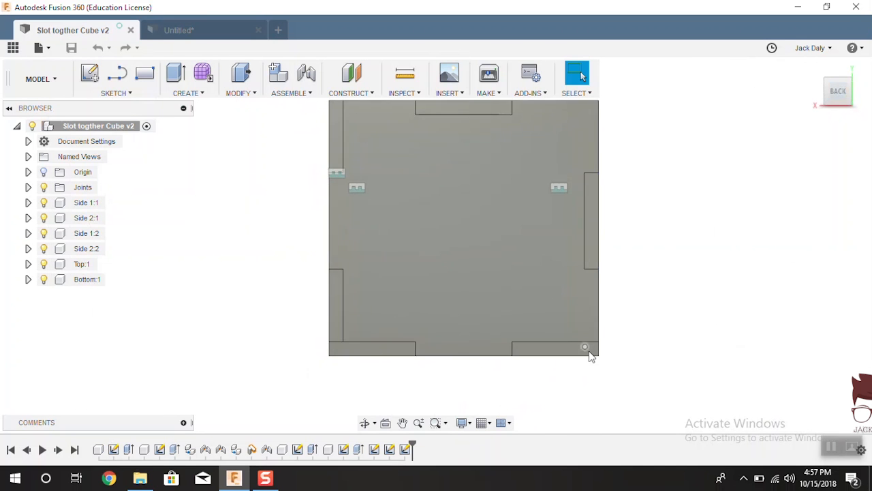
scroll(589, 354, "down", 3)
scroll(579, 258, "up", 1)
left_click(178, 30)
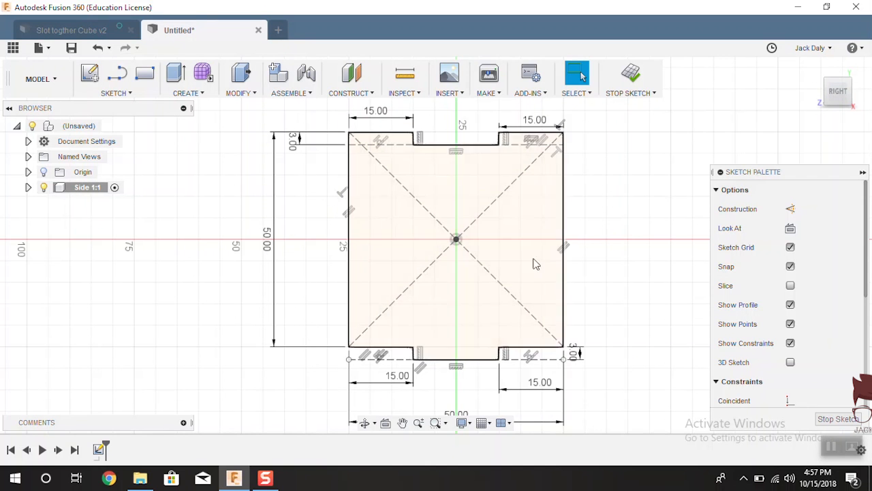
key("ctrl+Tab")
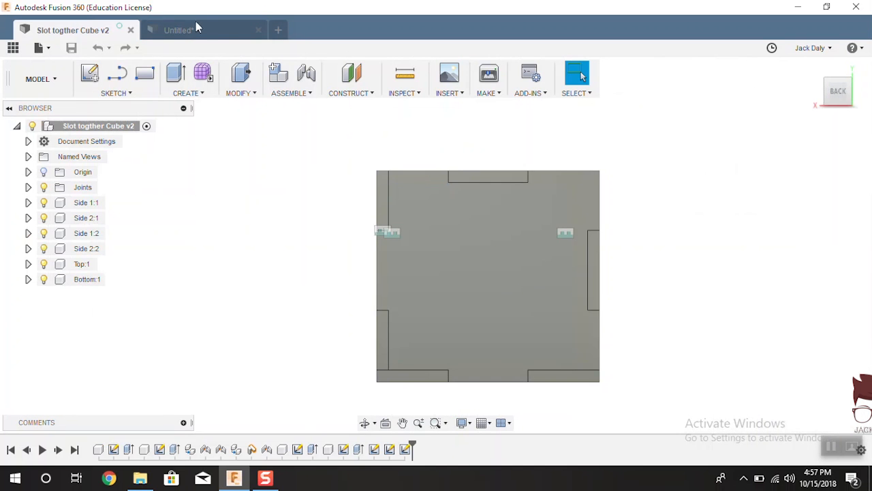
left_click(200, 34)
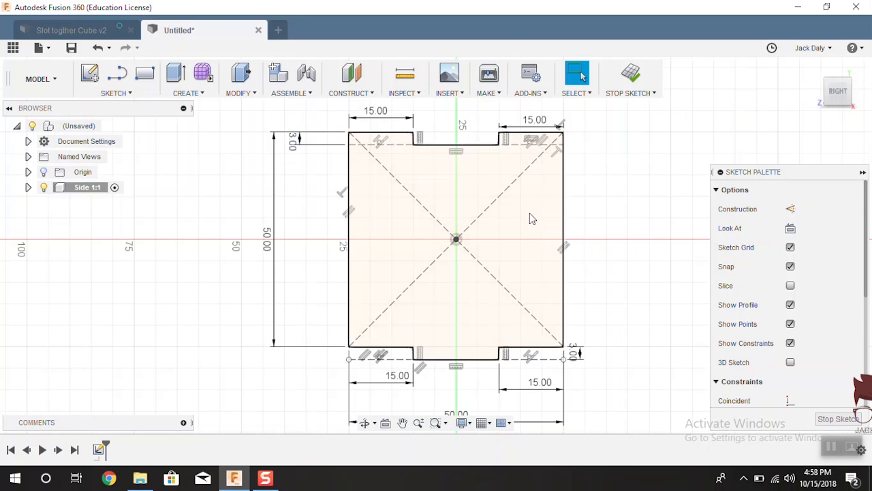
- Draw a slot rectangle about 8 mm wide inside the square, against the middle of its right edge
key("s")
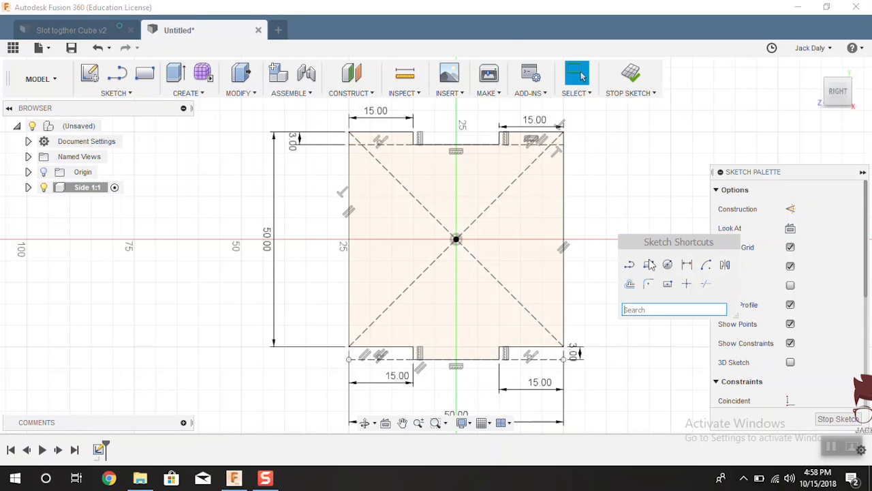
left_click(652, 265)
scroll(590, 234, "up", 1)
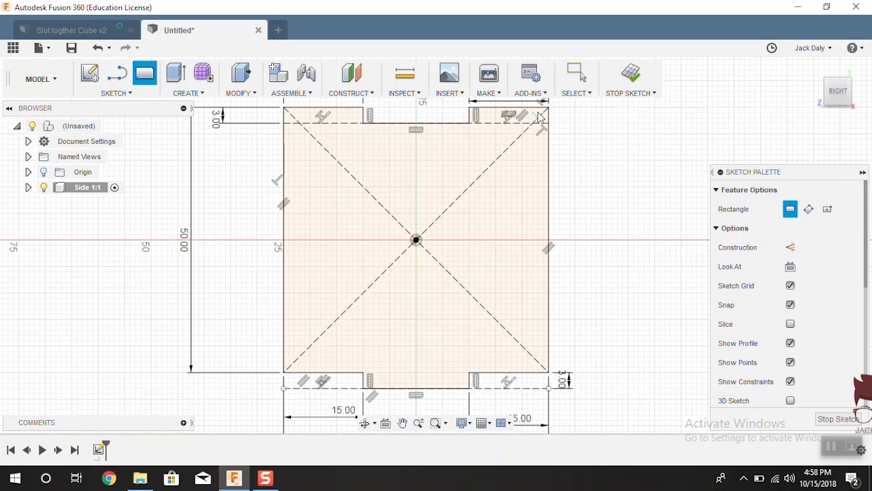
left_click(549, 190)
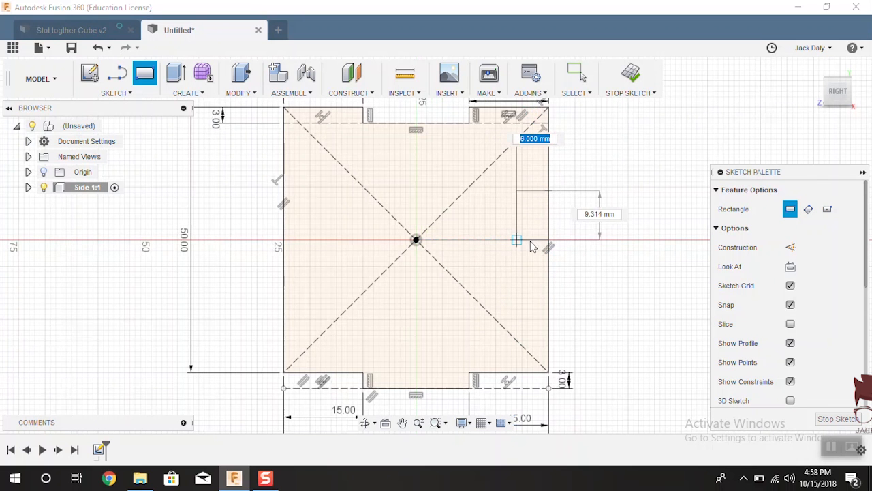
left_click(507, 292)
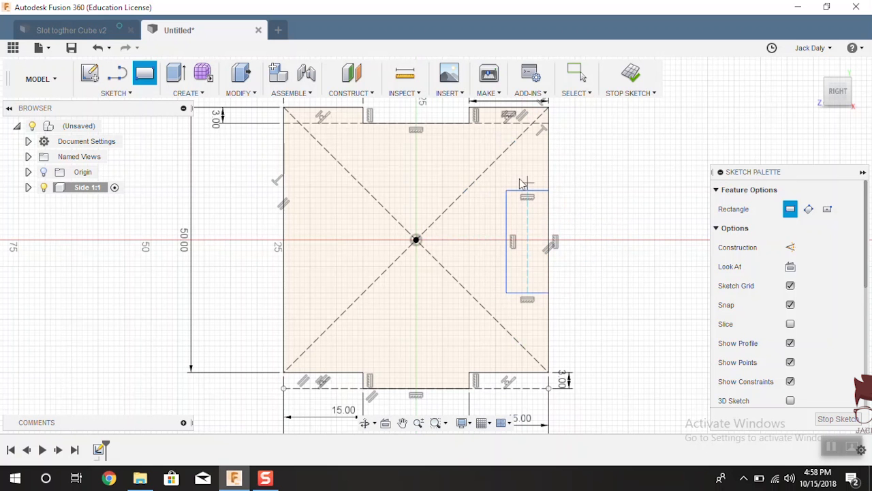
- Set the width of the slot rectangle on the square's right edge to 3 mm
key("s")
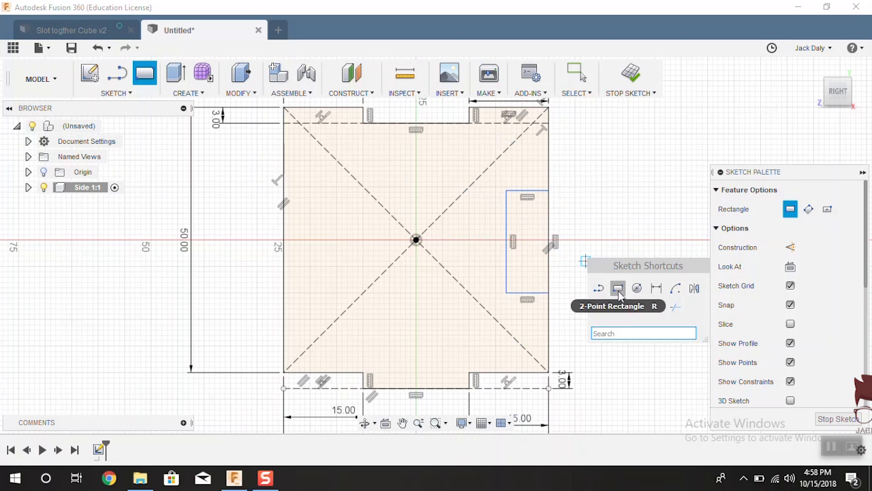
left_click(654, 289)
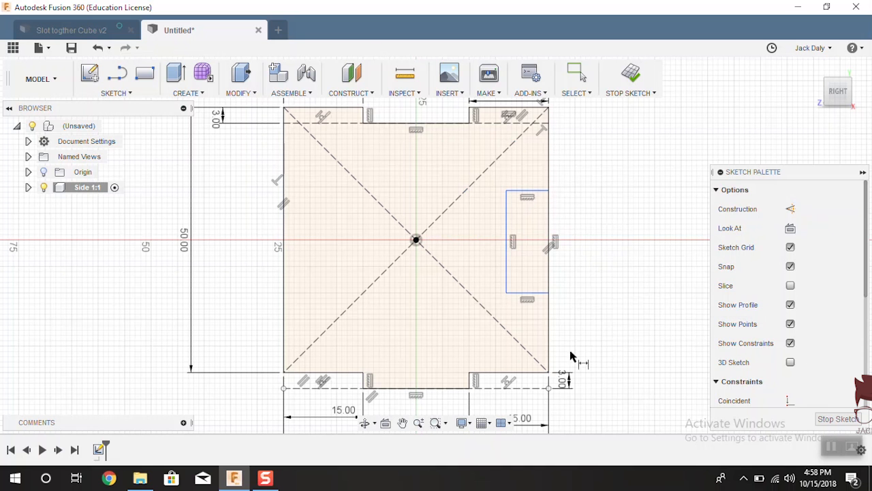
left_click(528, 299)
left_click(538, 331)
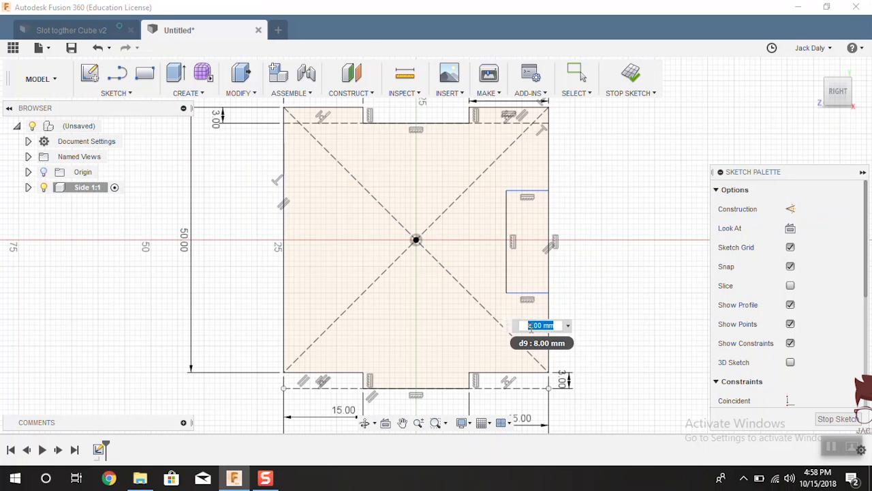
key("Return")
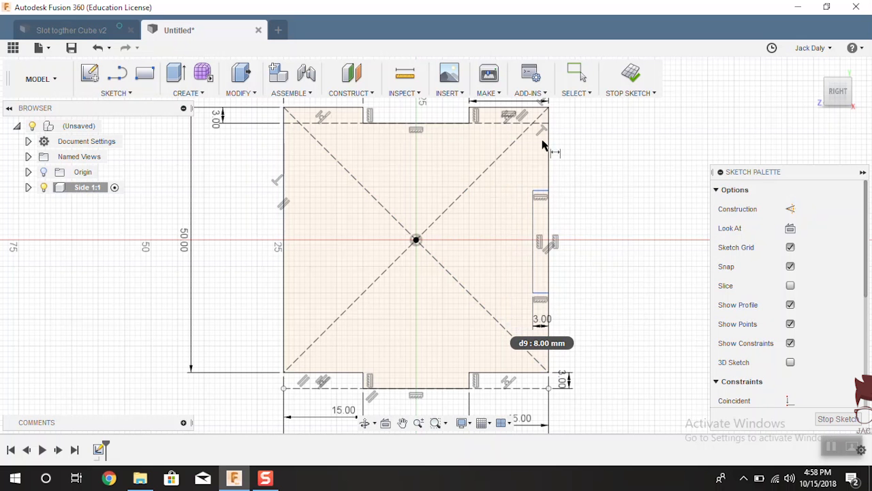
- Dimension the upper end of the right-edge slot 15 mm from the square's top edge
left_click(541, 194)
scroll(586, 269, "down", 3)
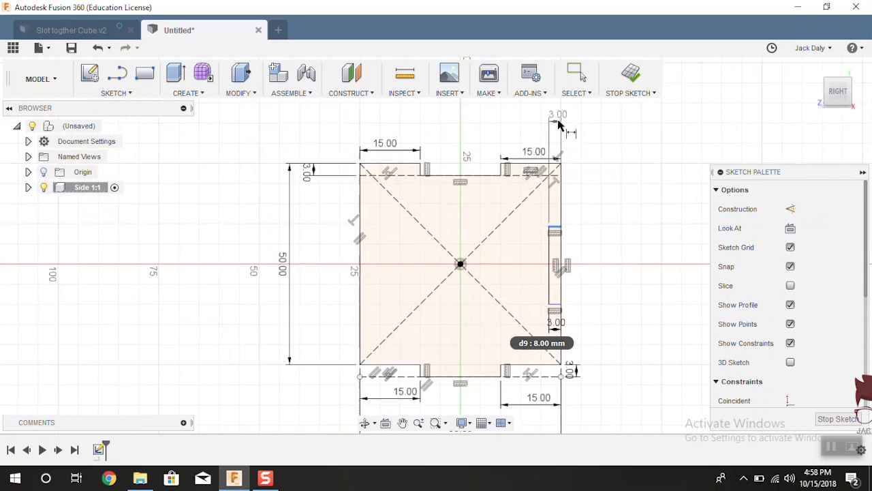
scroll(555, 123, "up", 2)
left_click(548, 179)
left_click(613, 195)
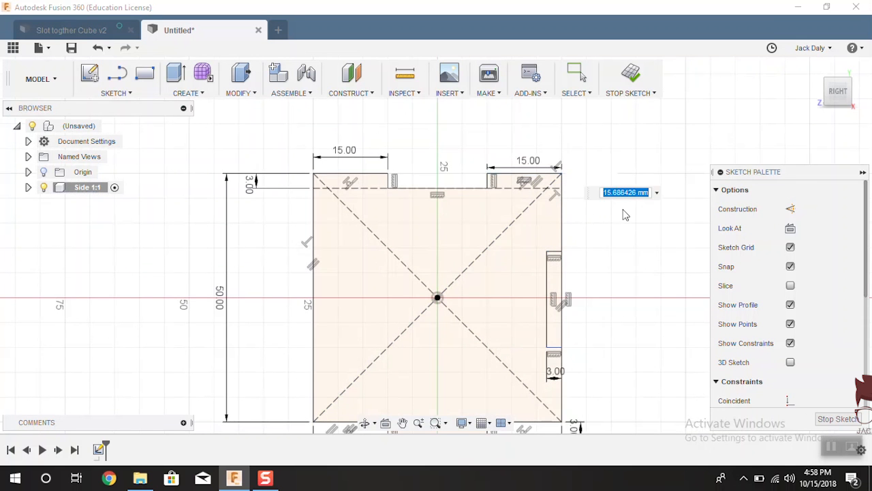
type("15")
key("Return")
- Dimension the lower end of the right-edge slot 15 mm from the square's bottom edge
scroll(502, 171, "down", 2)
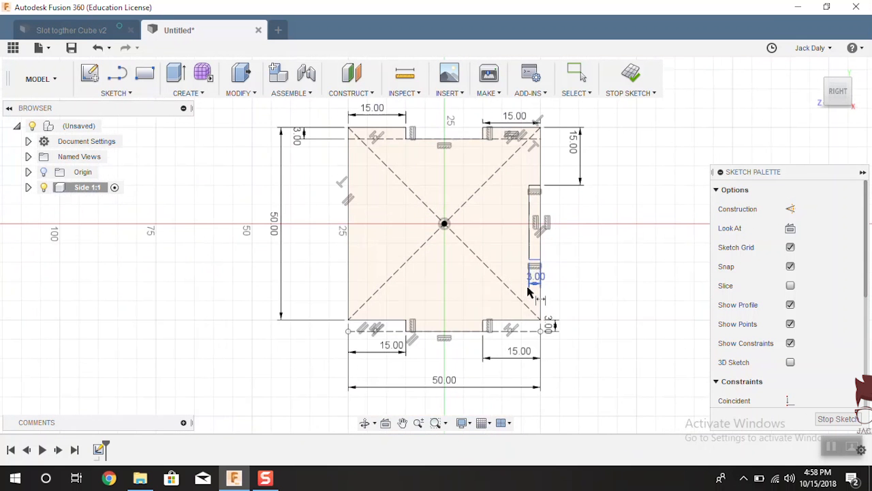
scroll(534, 263, "up", 3)
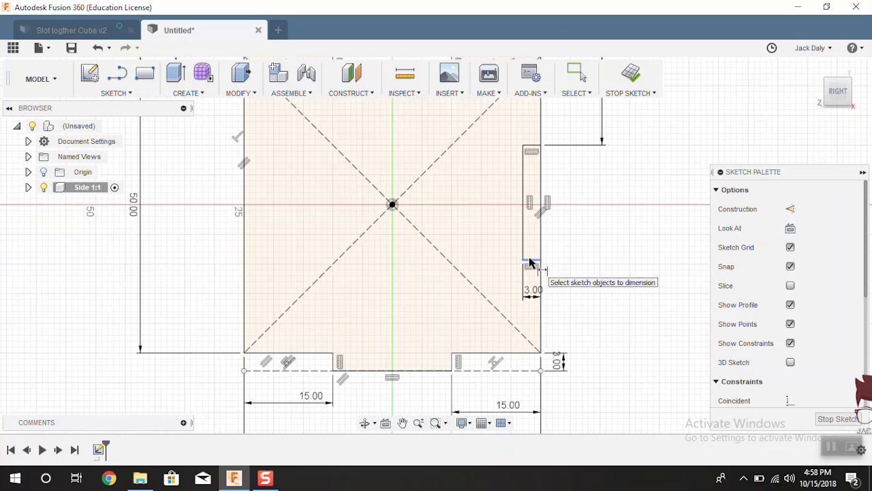
left_click(531, 259)
left_click(538, 353)
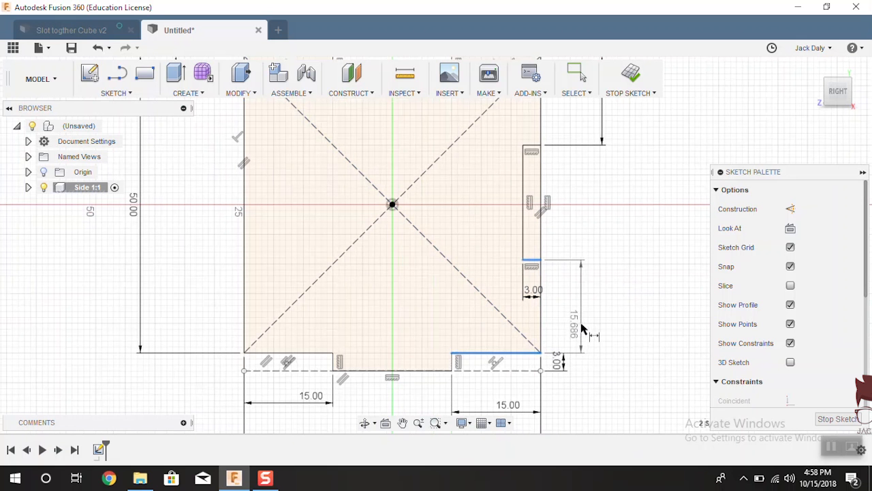
left_click(584, 318)
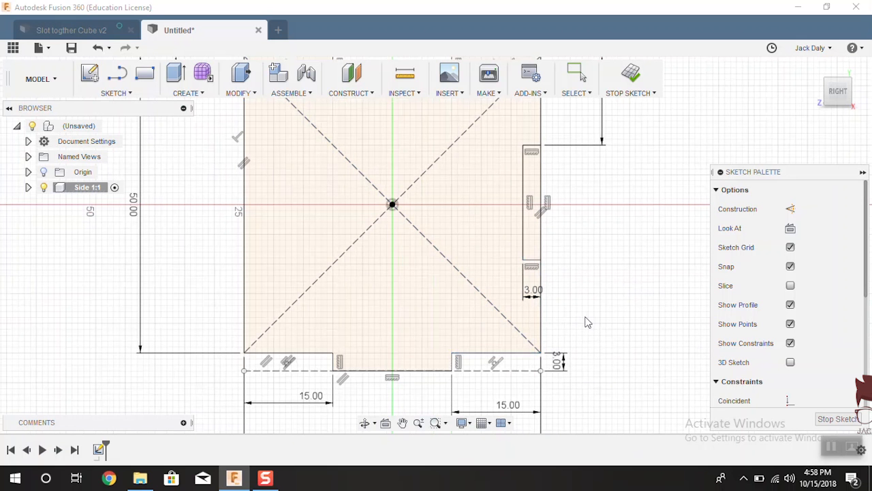
type("15")
key("Return")
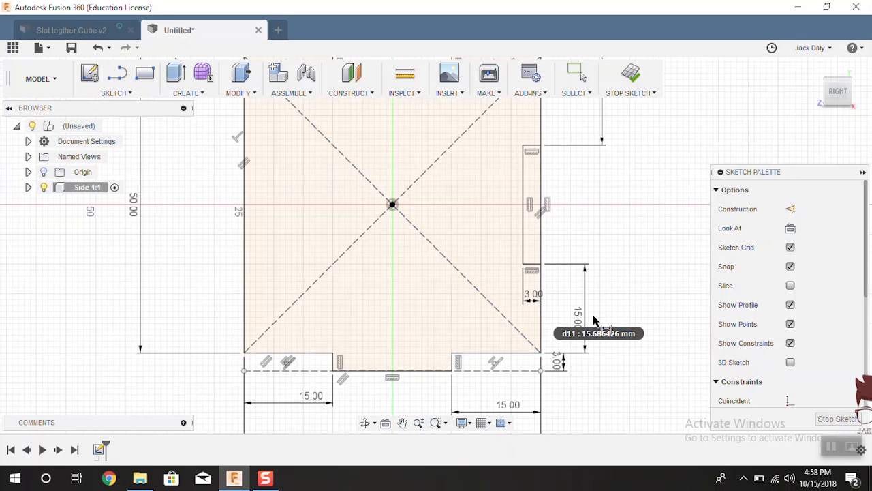
- Trim the square's right edge between the two ends of the slot so the slot becomes an open notch
scroll(516, 327, "down", 2)
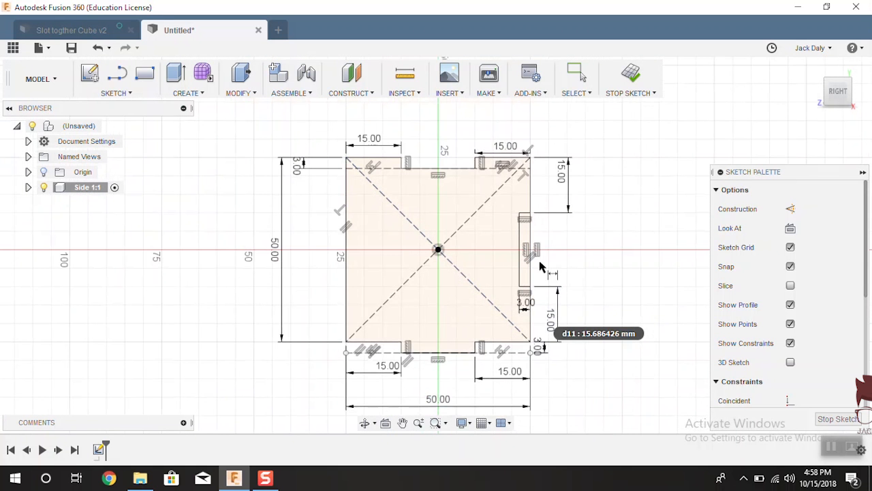
scroll(548, 272, "up", 2)
key("s")
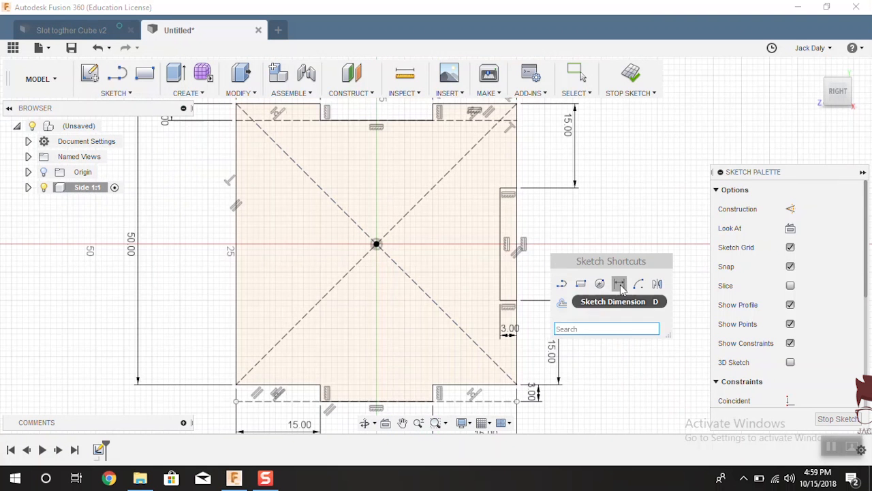
left_click(641, 305)
scroll(497, 253, "up", 2)
left_click(527, 283)
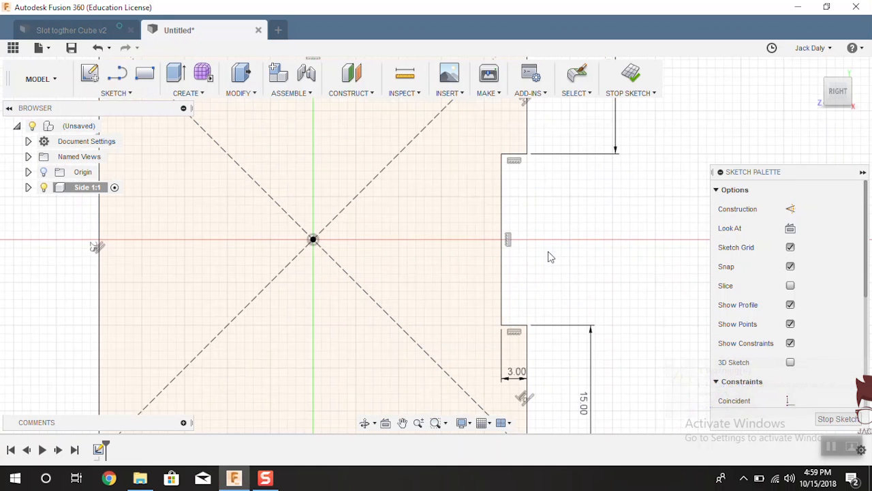
scroll(548, 256, "down", 3)
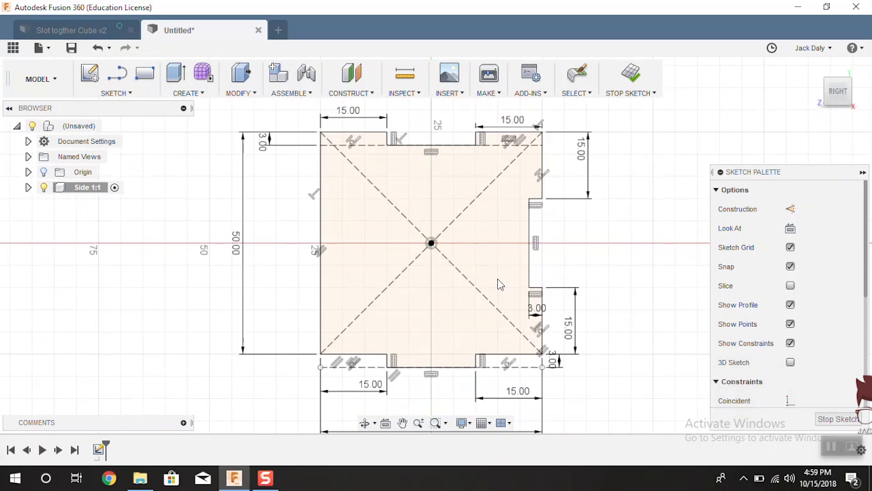
- Draw an open chain of three connected lines in the empty area left of the square
left_click(117, 73)
scroll(163, 288, "down", 2)
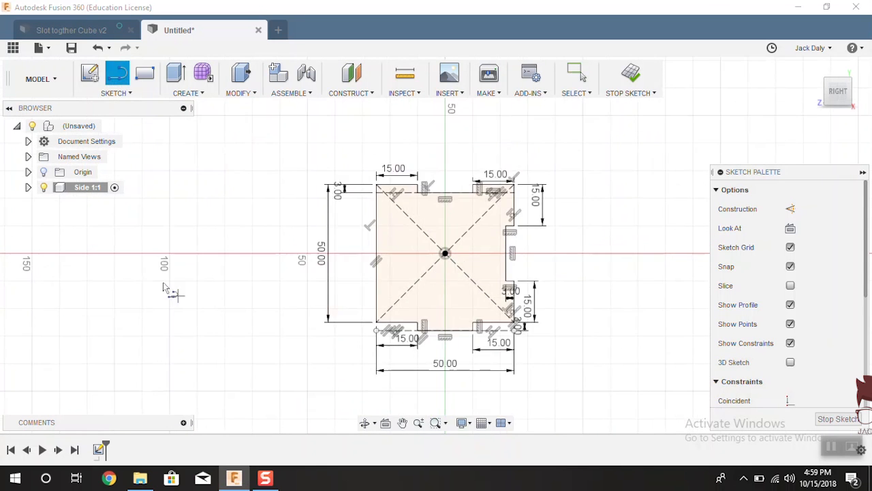
scroll(163, 287, "up", 2)
left_click(189, 226)
left_click(141, 308)
left_click(325, 335)
left_click(309, 225)
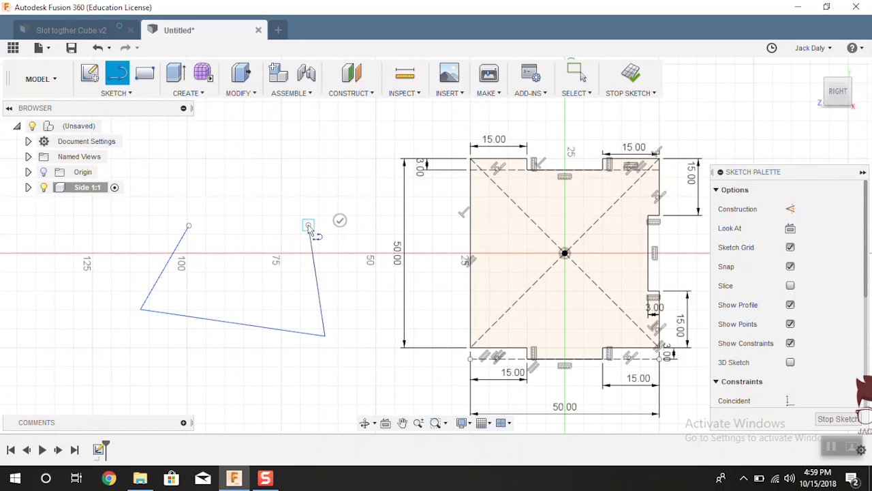
key("Escape")
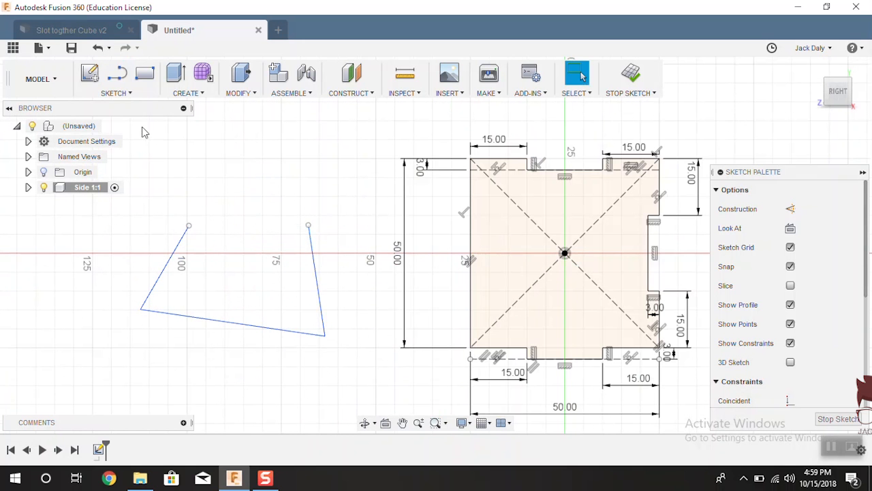
- Close the three-line chain with a fourth line between its two open endpoints
left_click(118, 72)
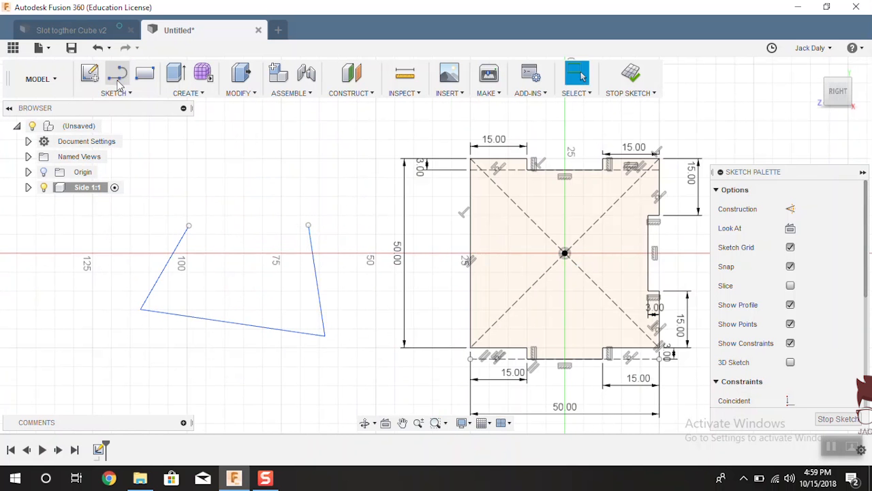
left_click(189, 226)
left_click(309, 225)
key("Escape")
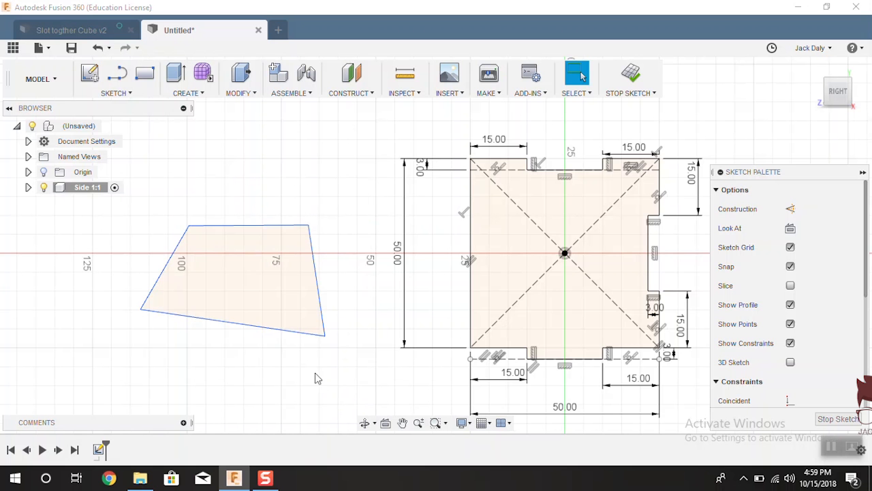
- Undo all the lines of the four-sided shape beside the square
key("ctrl+z")
key("ctrl+z")
key("ctrl+z")
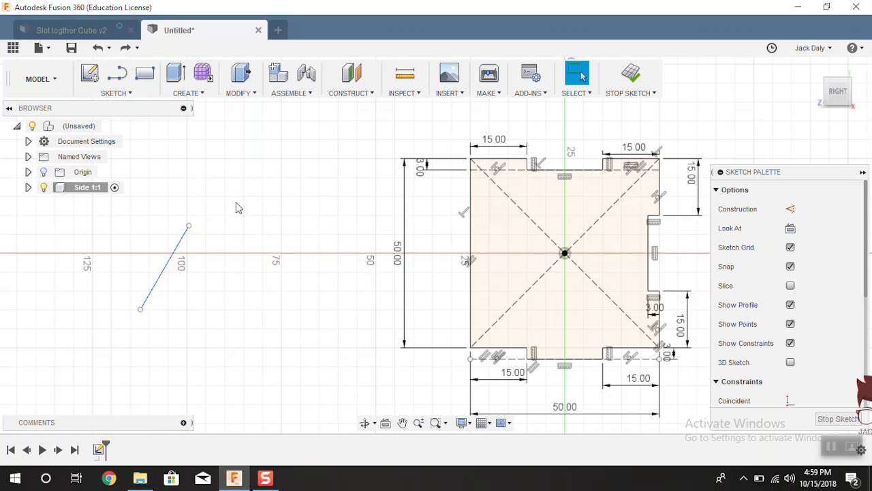
scroll(272, 248, "down", 4)
scroll(491, 226, "up", 4)
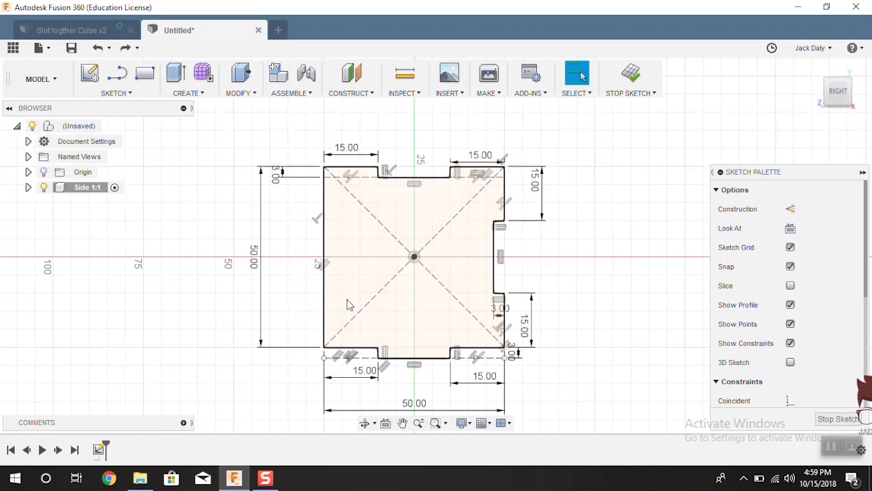
- Draw a tab rectangle about 10 mm wide outside the square, against the middle of its left edge
left_click(144, 73)
scroll(255, 272, "up", 2)
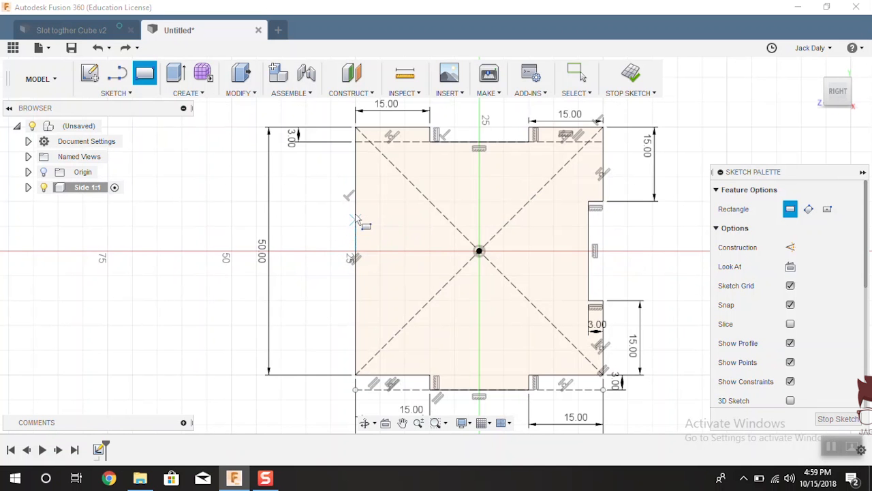
left_click(355, 212)
left_click(306, 300)
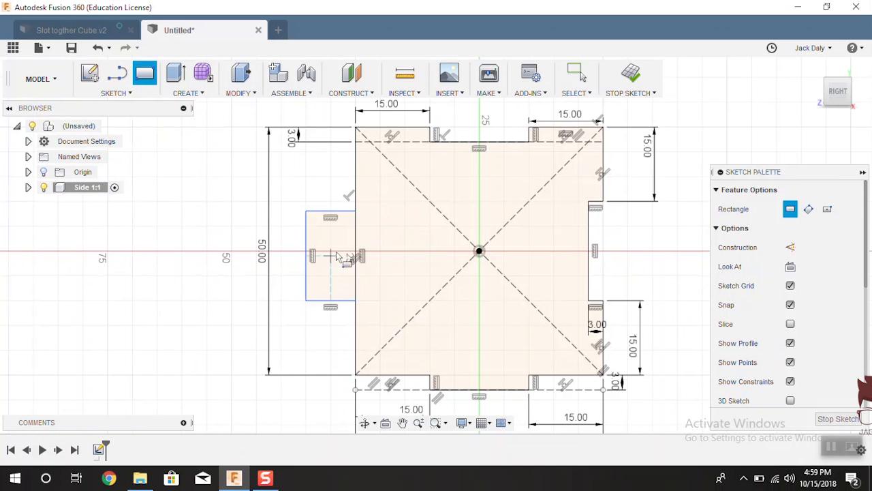
key("s")
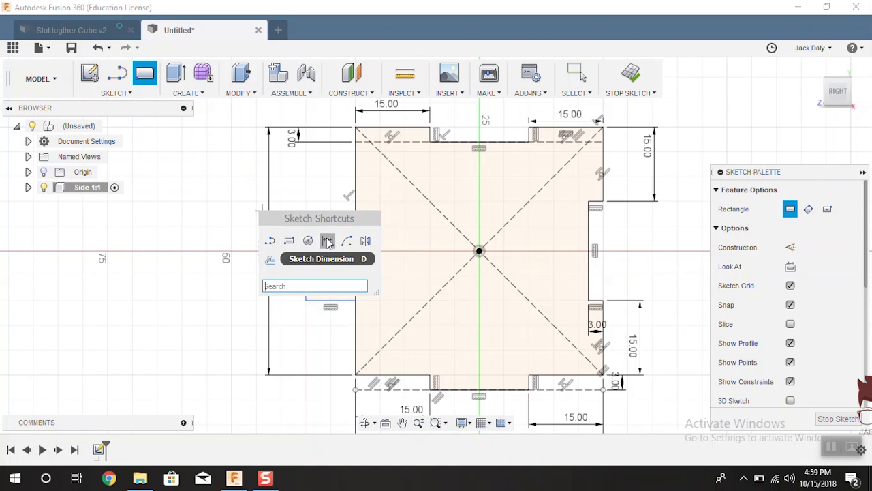
left_click(327, 241)
left_click(328, 207)
left_click(364, 128)
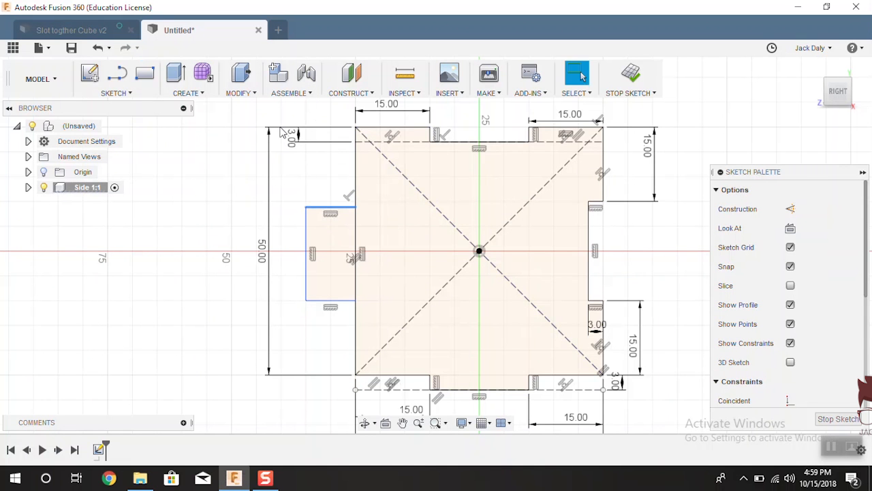
- Dimension the upper side of the left-edge tab 15 mm from the square's top edge
key("s")
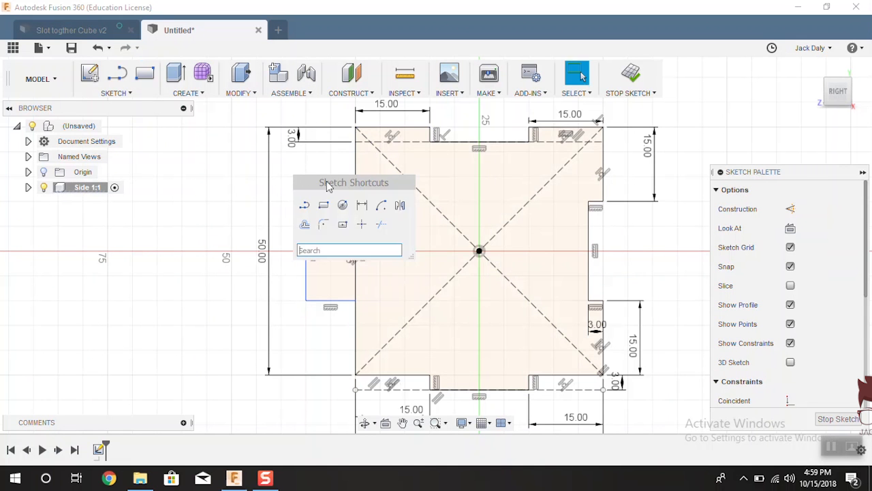
left_click(363, 205)
left_click(333, 207)
left_click(365, 133)
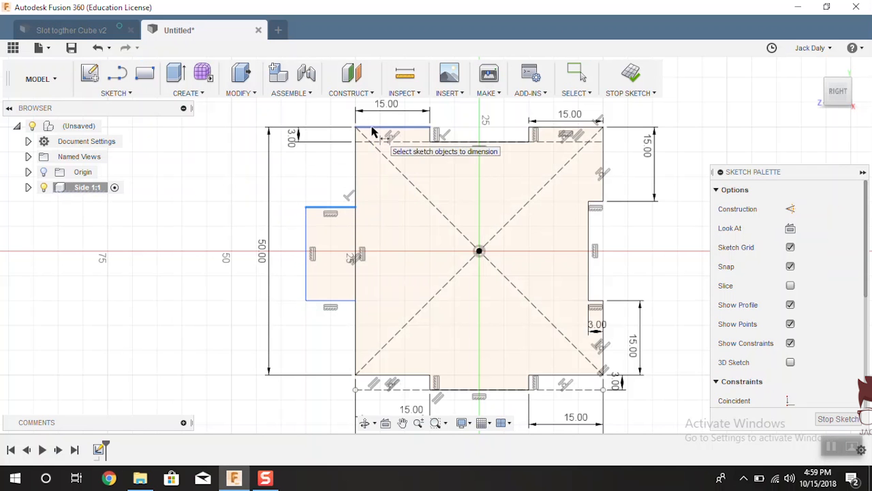
left_click(294, 179)
type("1")
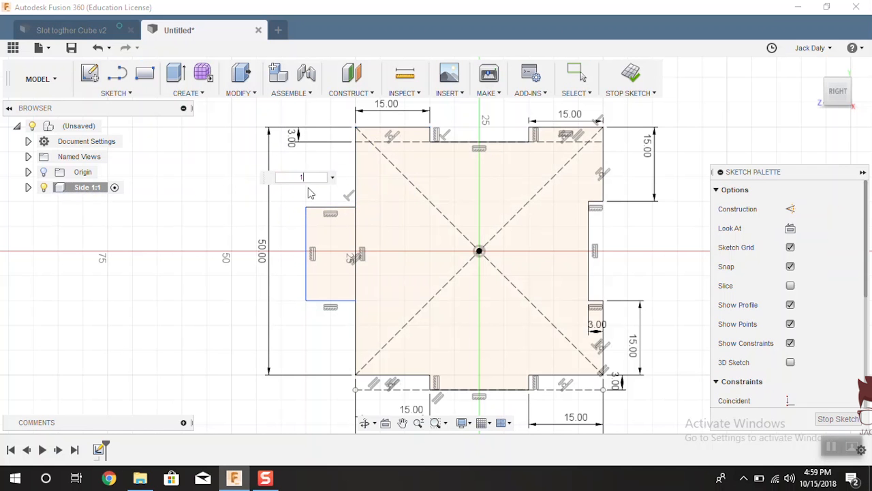
type("5")
key("Return")
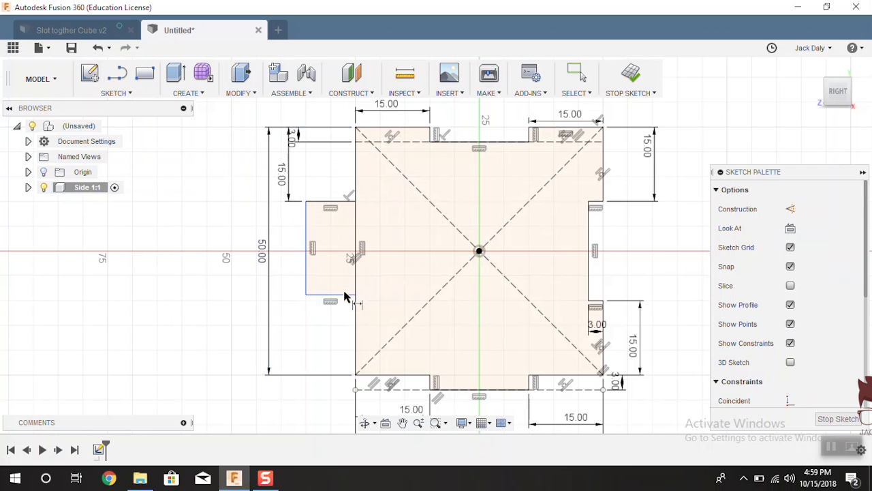
- Dimension the lower side of the left-edge tab 15 mm from the square's bottom edge
left_click(383, 375)
left_click(276, 344)
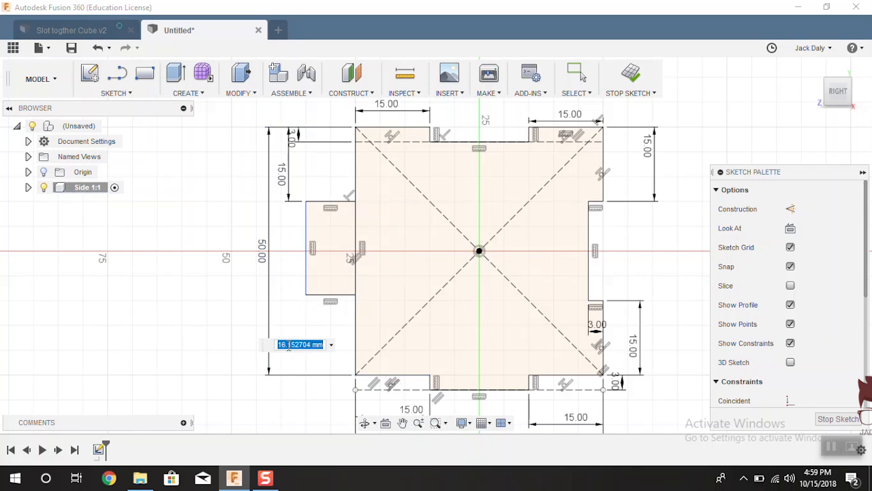
type("15")
key("Return")
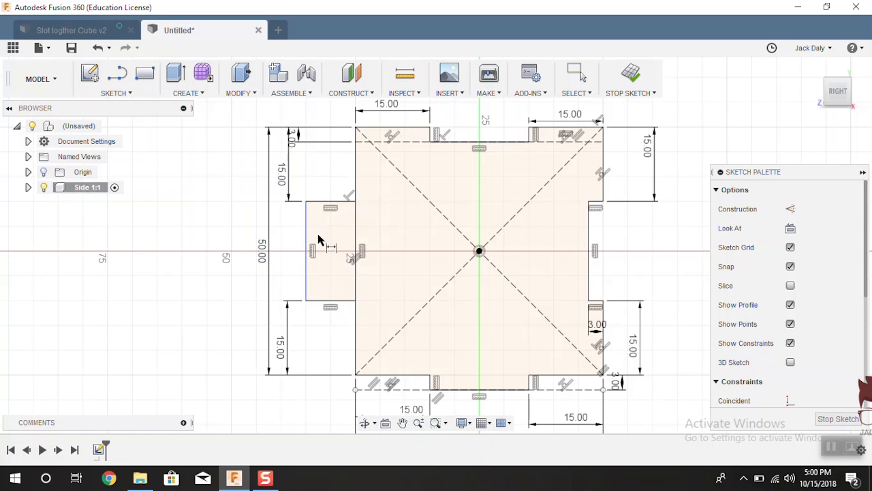
- Set the width of the tab rectangle on the square's left edge to 3 mm
left_click(344, 301)
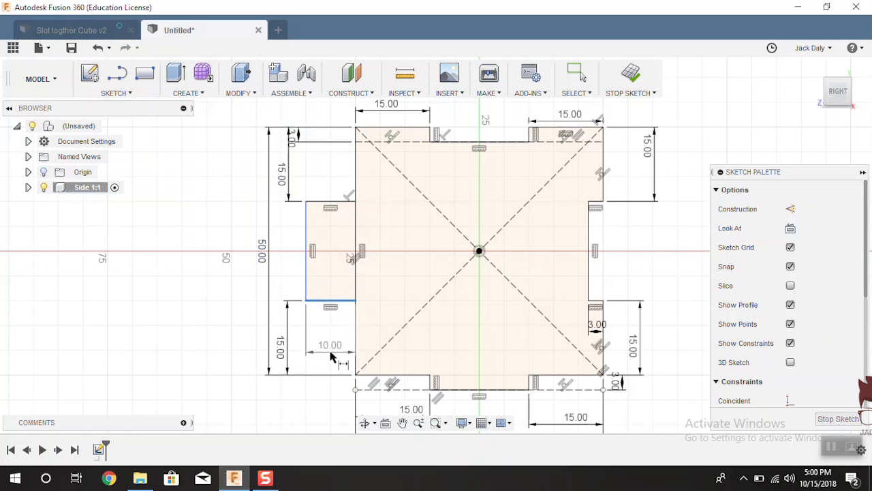
left_click(328, 351)
type("3")
key("Return")
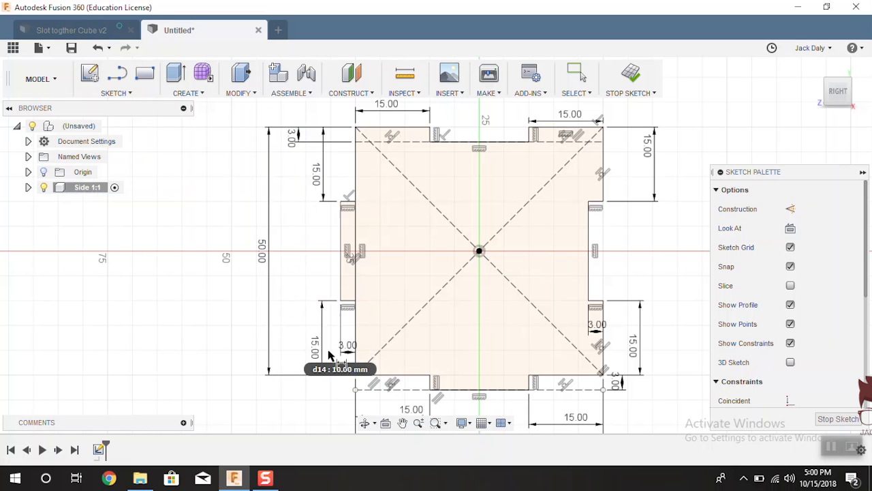
- Trim the square's left edge between the two sides of the tab so the tab merges with the square
key("s")
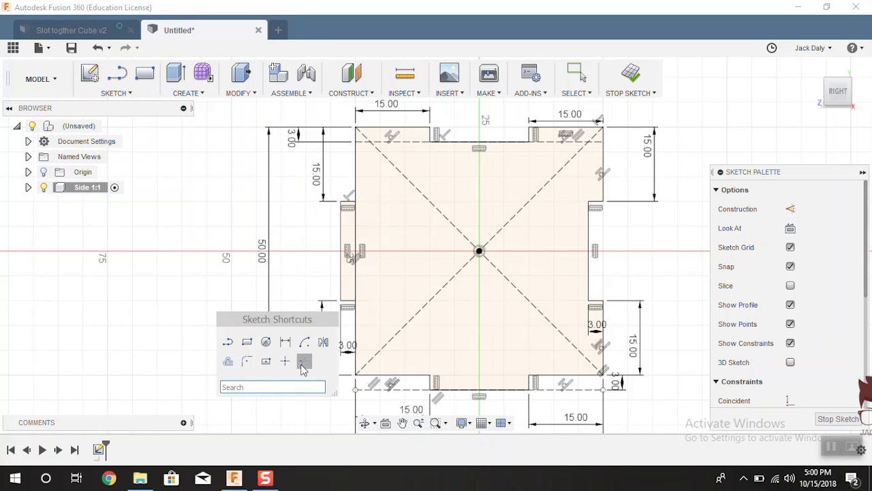
scroll(355, 255, "up", 3)
left_click(353, 221)
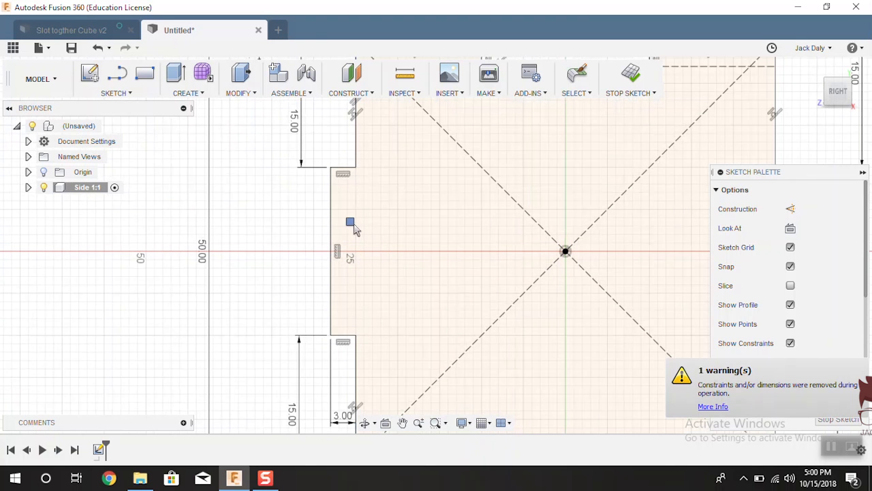
scroll(360, 248, "down", 4)
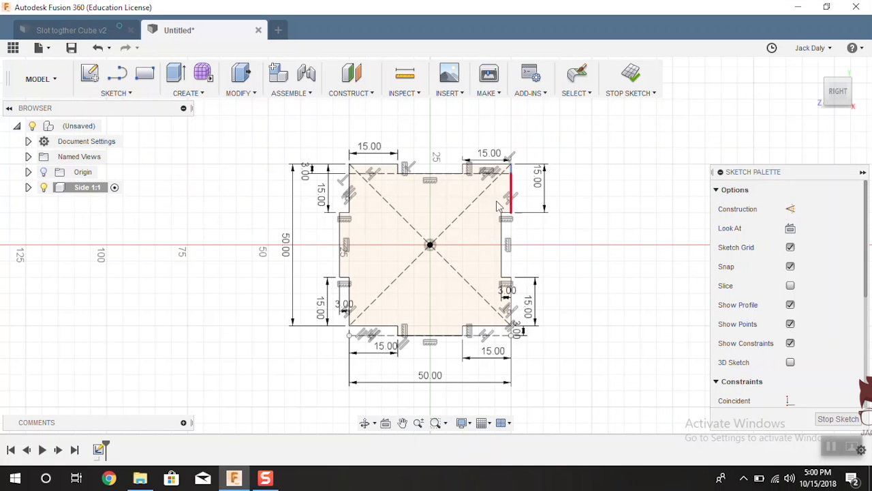
left_click(127, 92)
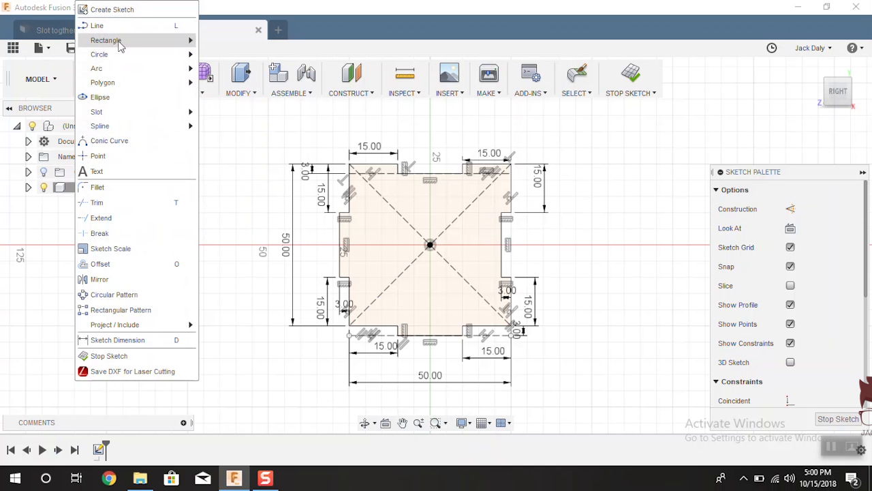
left_click(206, 143)
left_click(116, 94)
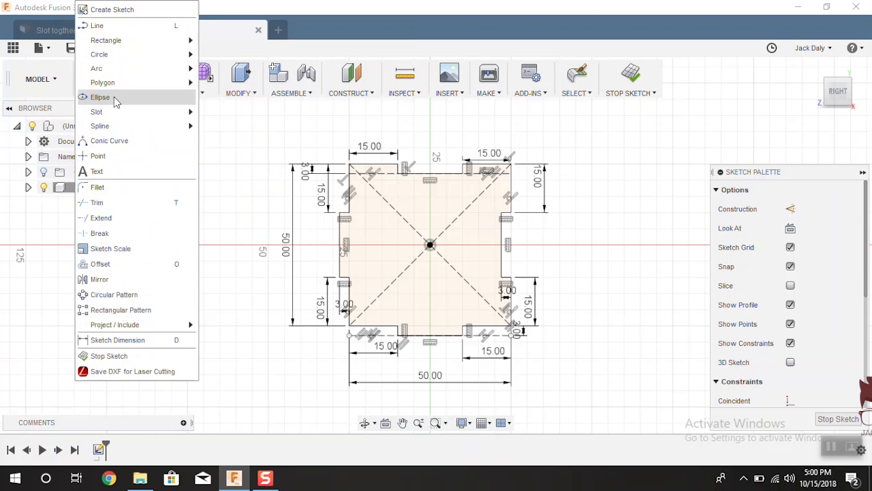
- Extrude the slotted square profile of Side 1 by 3 mm as a new body
left_click(120, 26)
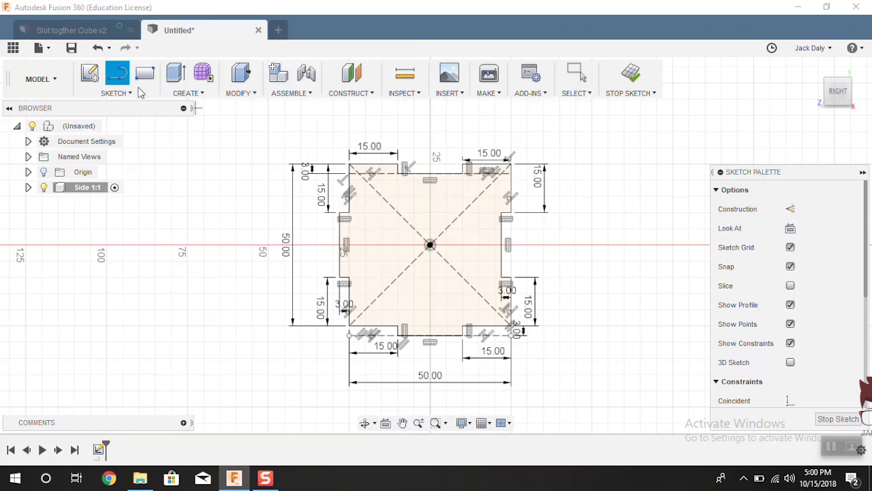
key("Escape")
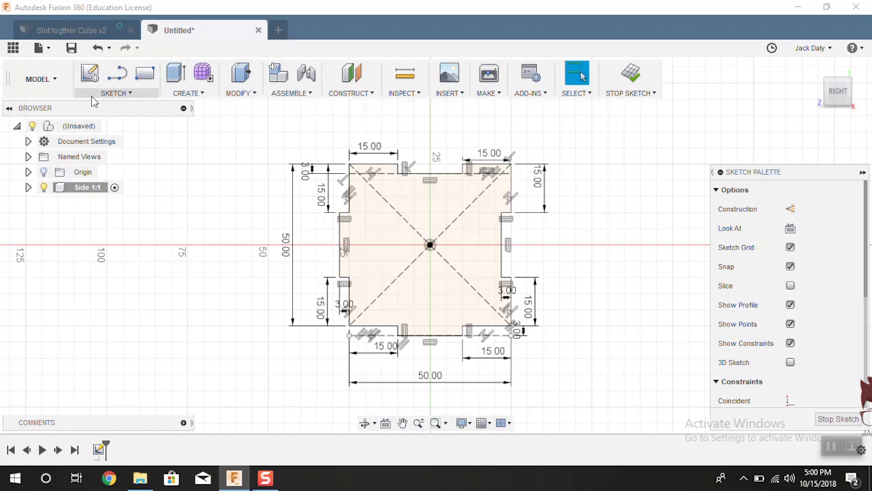
left_click(182, 95)
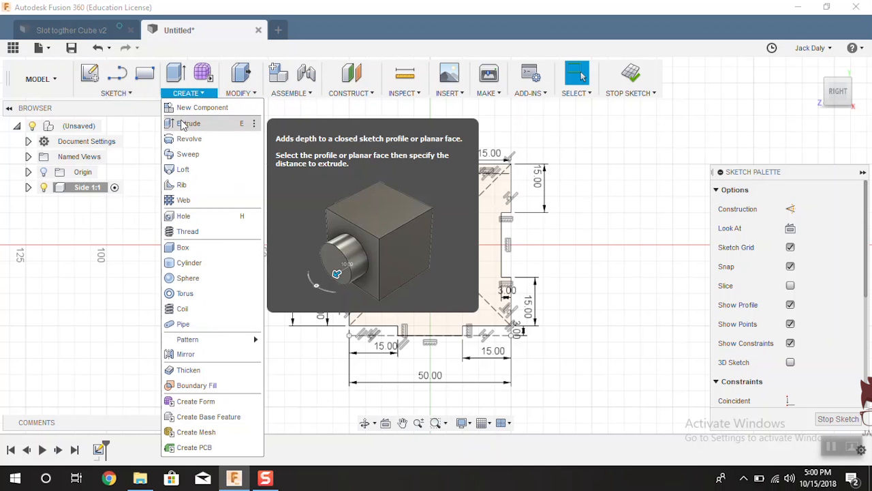
left_click(182, 124)
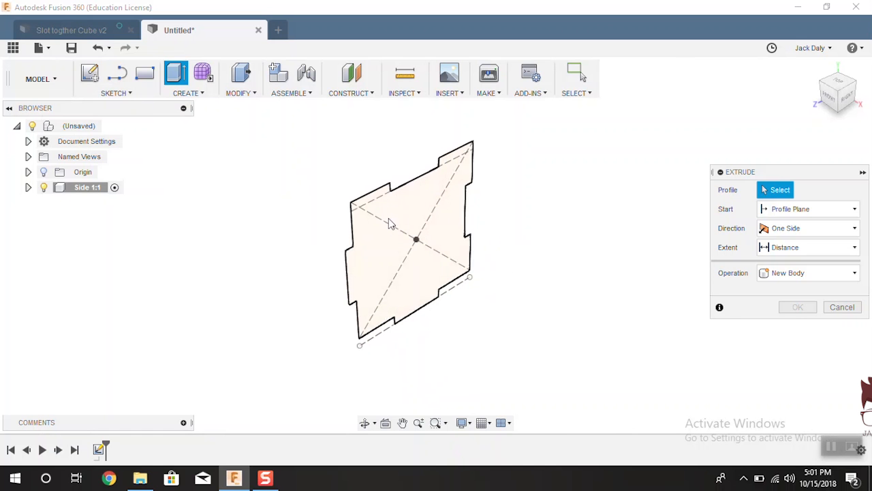
left_click(389, 273)
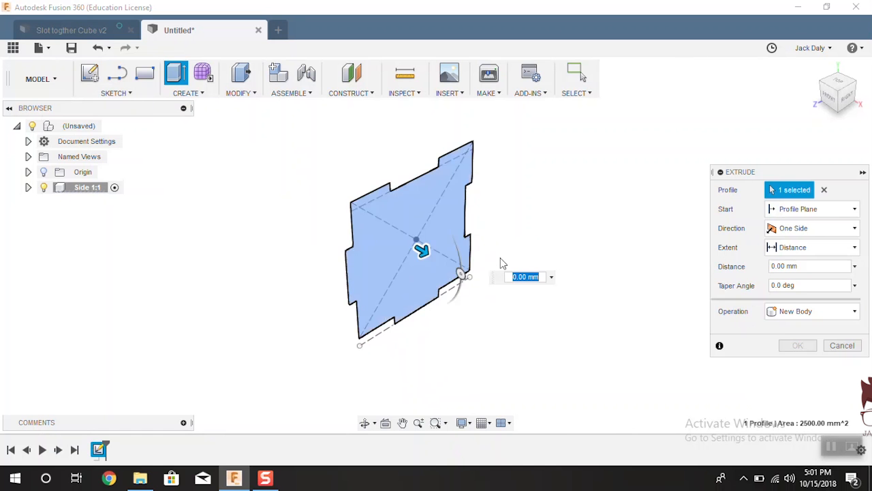
left_click(804, 267)
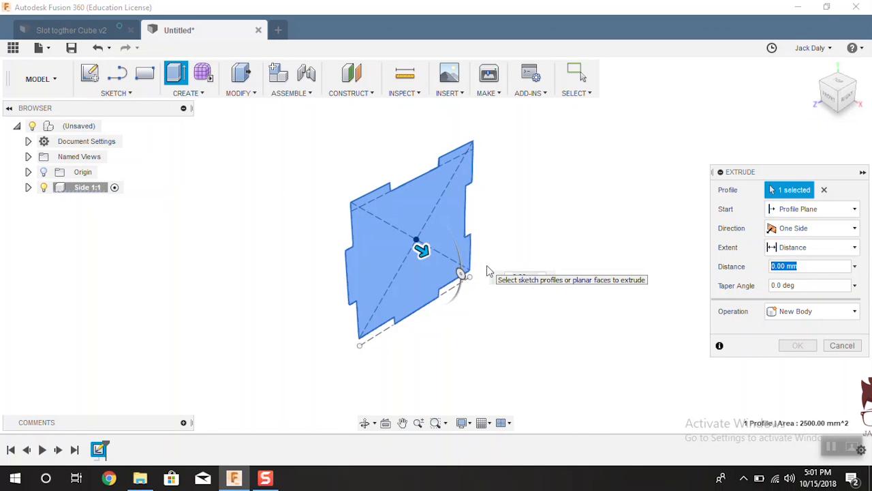
type("3")
key("Return")
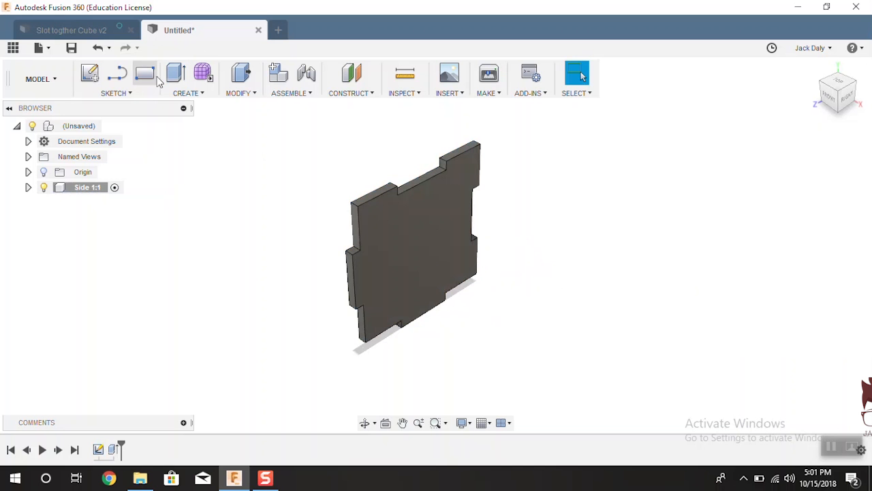
- Examine the finished cube in the Slot togther Cube v2 design and compare its panels with the extruded Side 1 panel
scroll(516, 278, "down", 3)
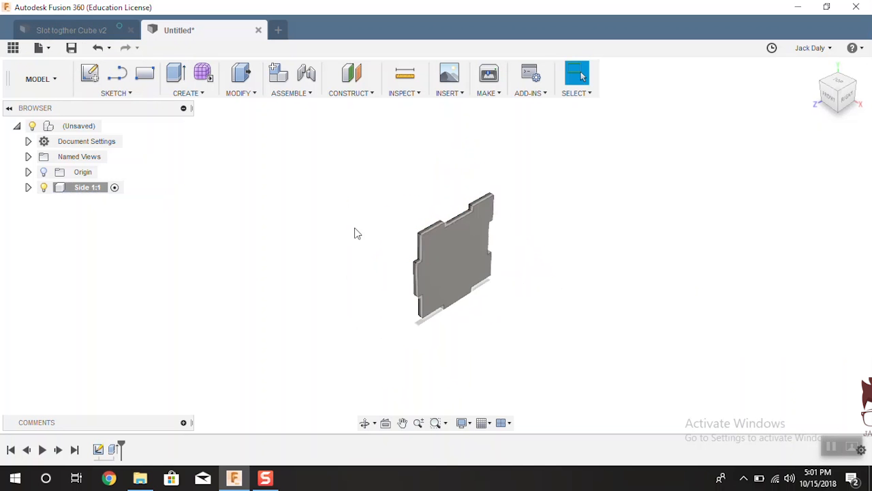
scroll(355, 228, "up", 1)
scroll(542, 333, "up", 2)
left_click(67, 32)
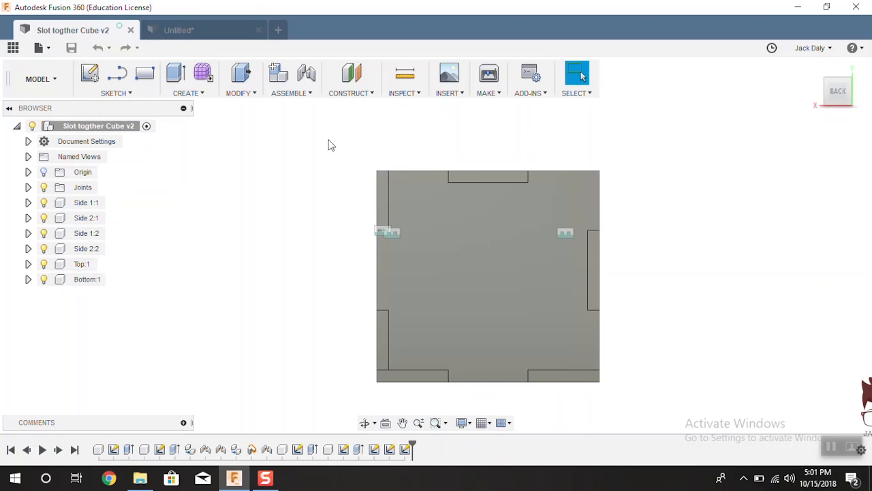
middle_click_drag(477, 294, 617, 323, "shift")
scroll(436, 169, "down", 2)
middle_click_drag(438, 174, 535, 194, "shift")
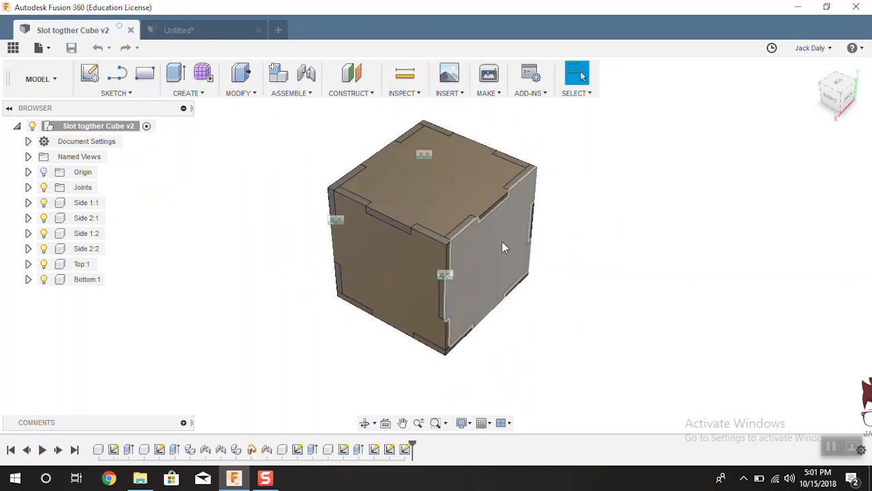
left_click(196, 31)
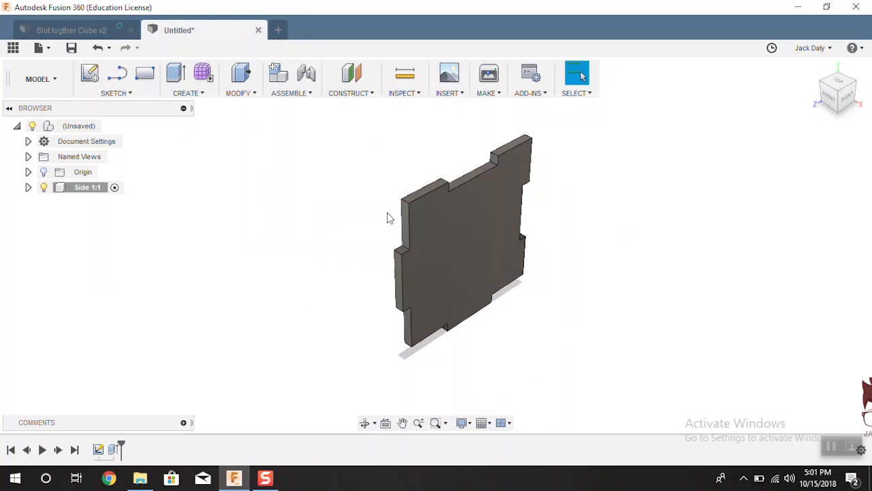
middle_click_drag(355, 247, 430, 246, "shift")
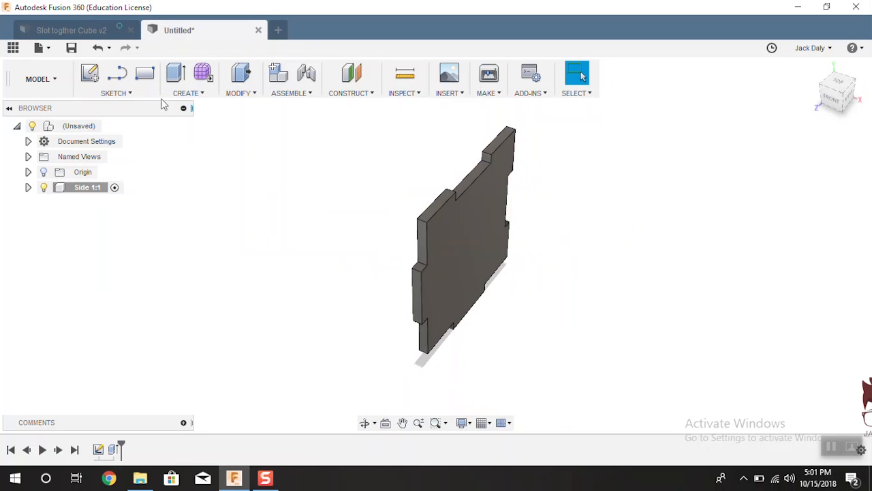
left_click(77, 30)
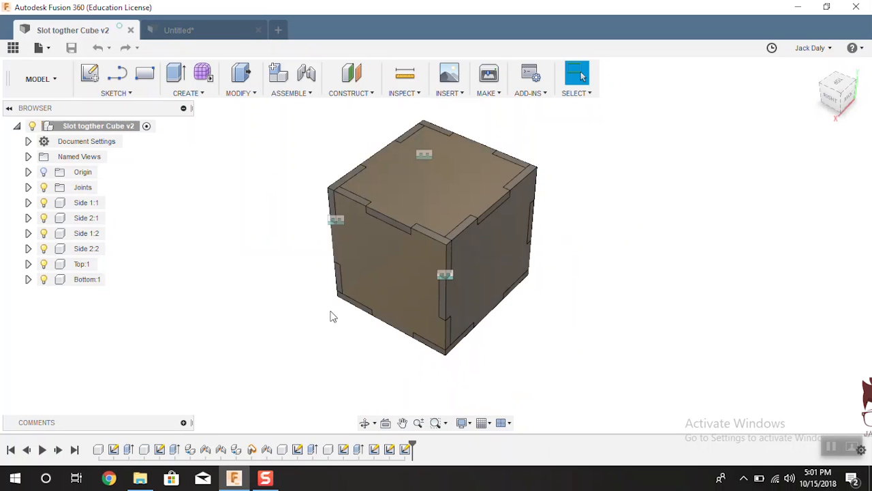
left_click(194, 29)
middle_click_drag(358, 234, 378, 243, "shift")
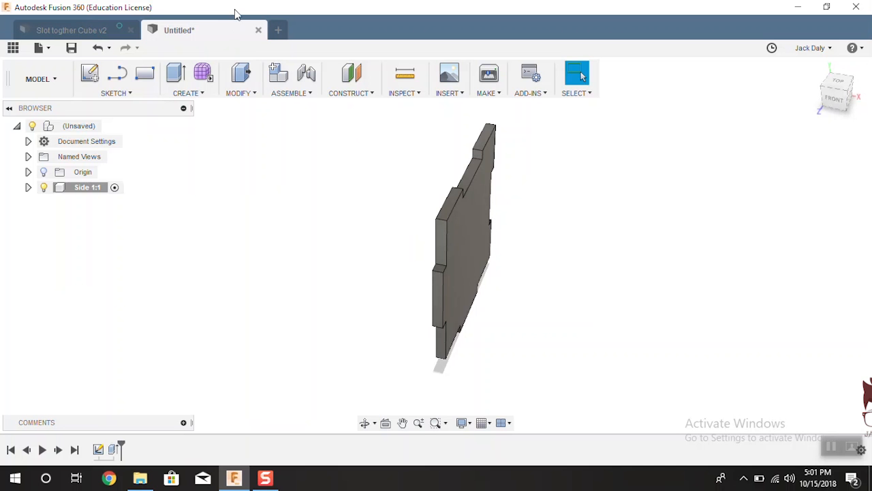
- Create an active empty component named Side 2, with the top-level unsaved design as its parent instead of Side 1
left_click(246, 92)
left_click(189, 93)
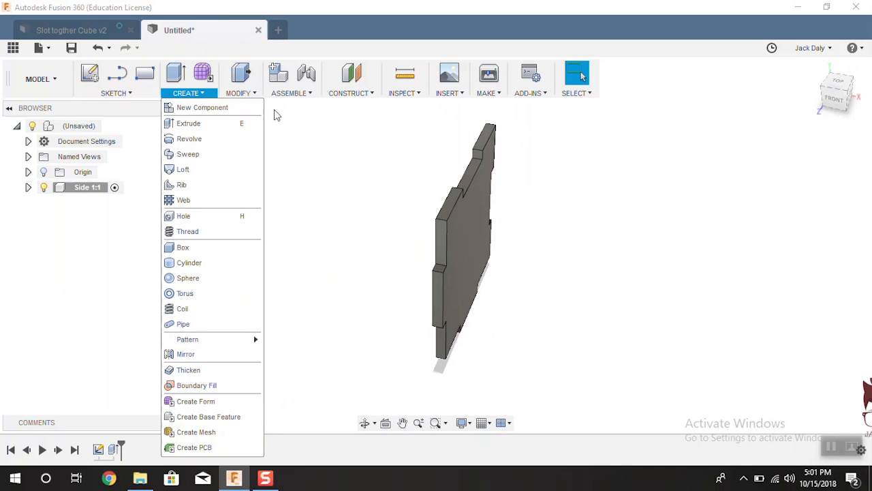
left_click(228, 111)
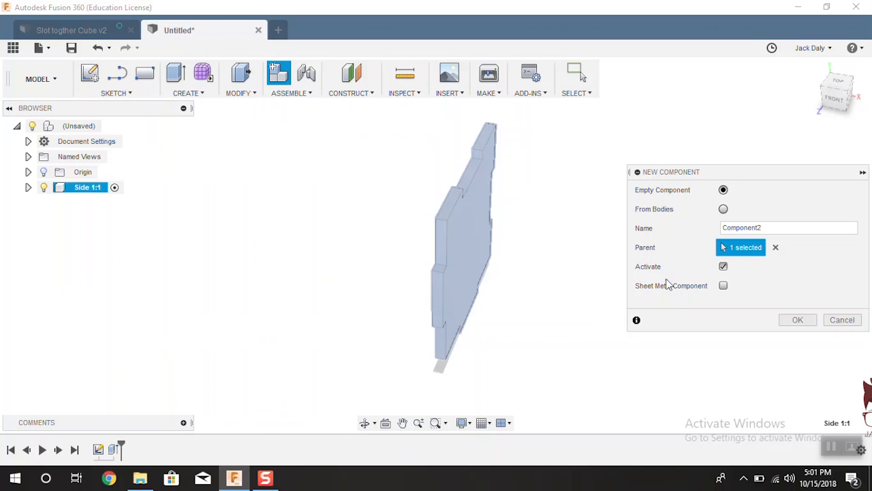
left_click_drag(787, 228, 673, 230)
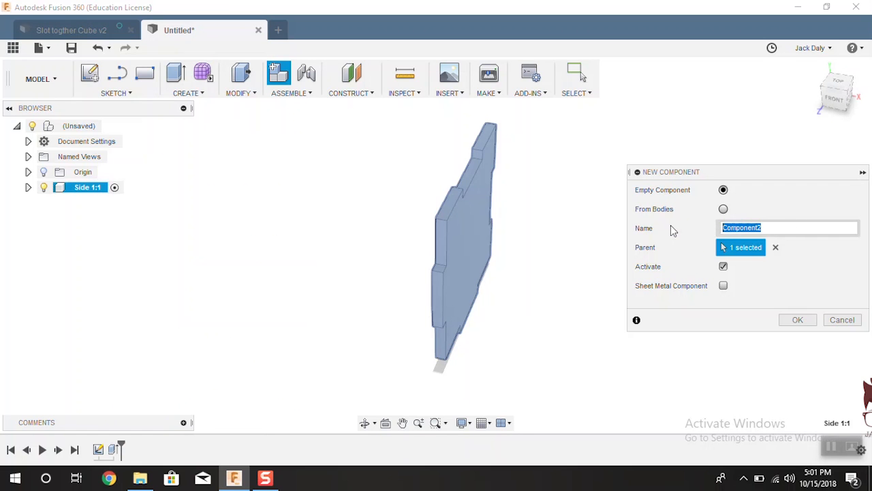
type("Sd")
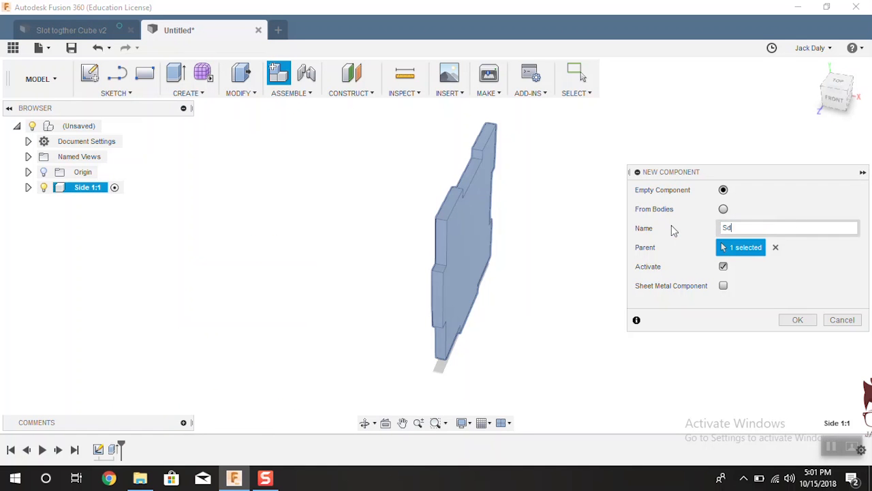
key("BackSpace")
type("ide 2")
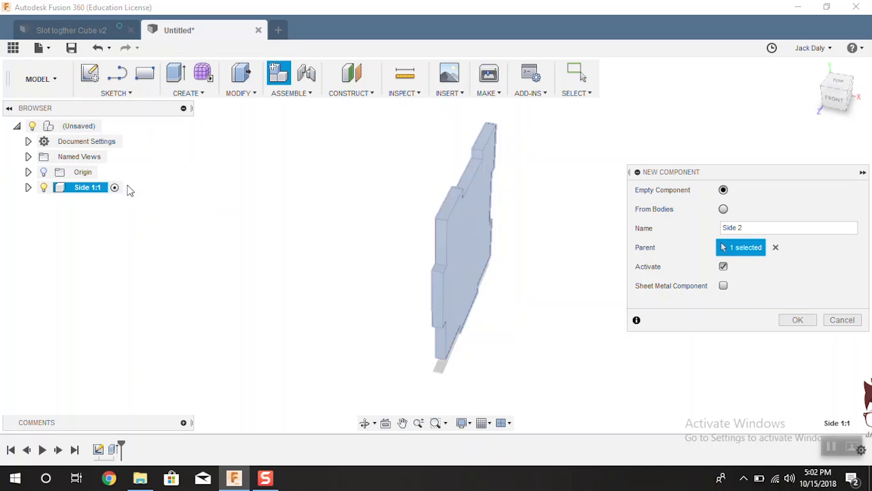
left_click(775, 248)
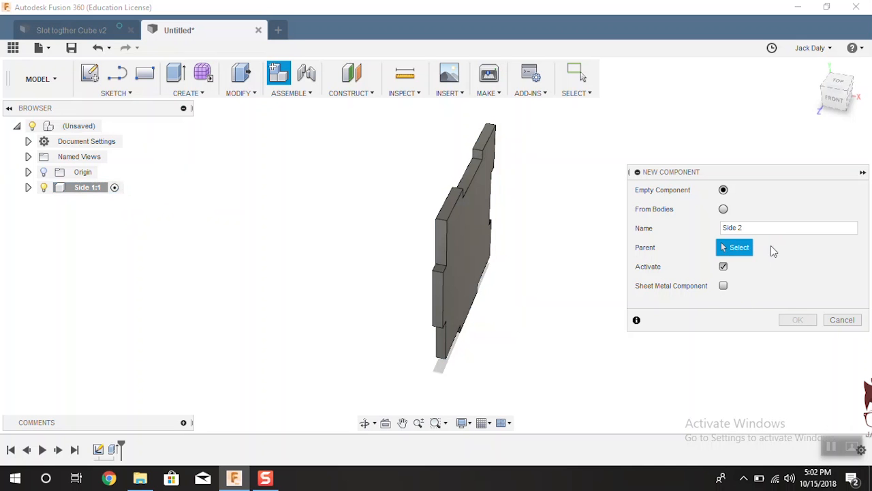
left_click(97, 126)
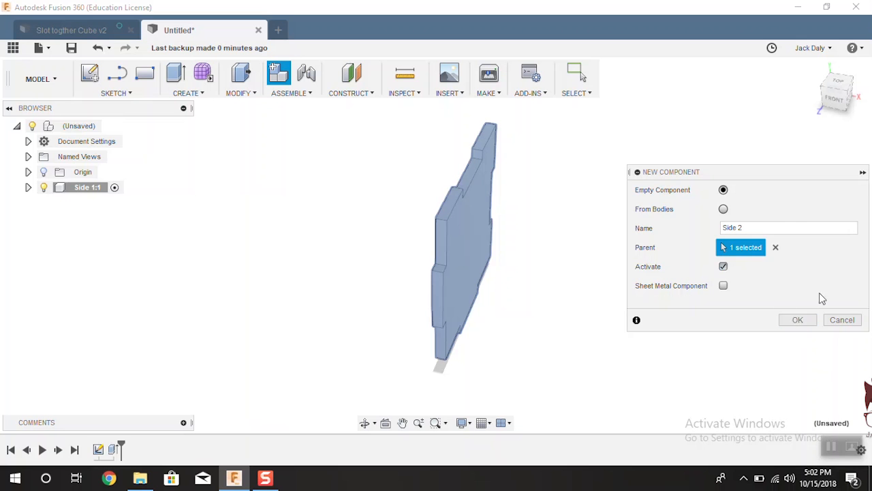
left_click(797, 322)
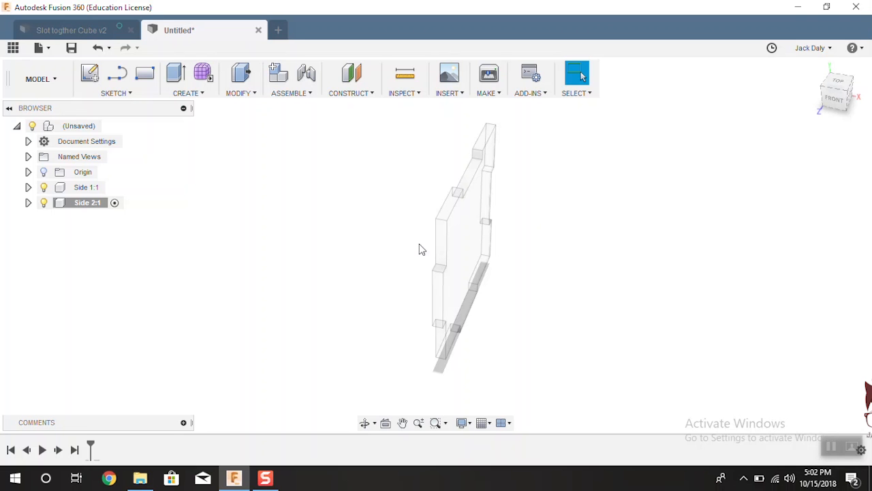
- Start a sketch for Side 2 on the narrow front edge face of the Side 1 panel, above the middle tab
middle_click_drag(503, 291, 533, 273, "shift")
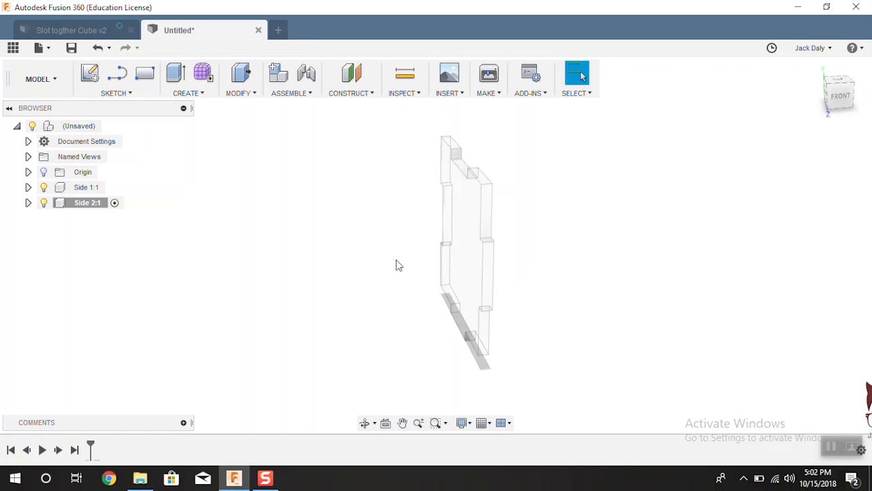
left_click(839, 99)
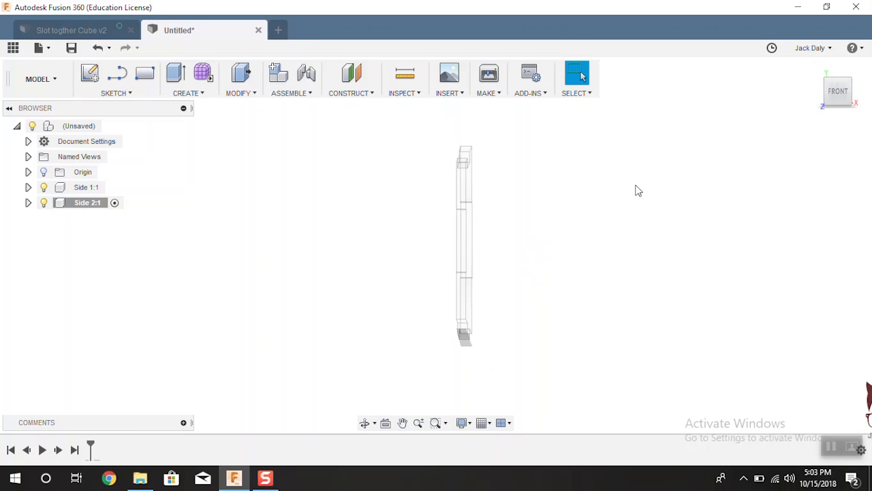
middle_click_drag(684, 175, 607, 220, "shift")
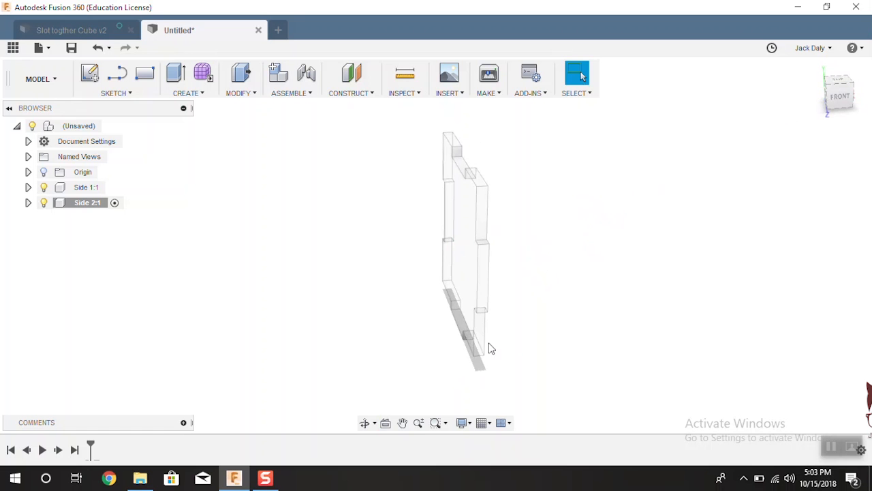
left_click(88, 72)
left_click(516, 244)
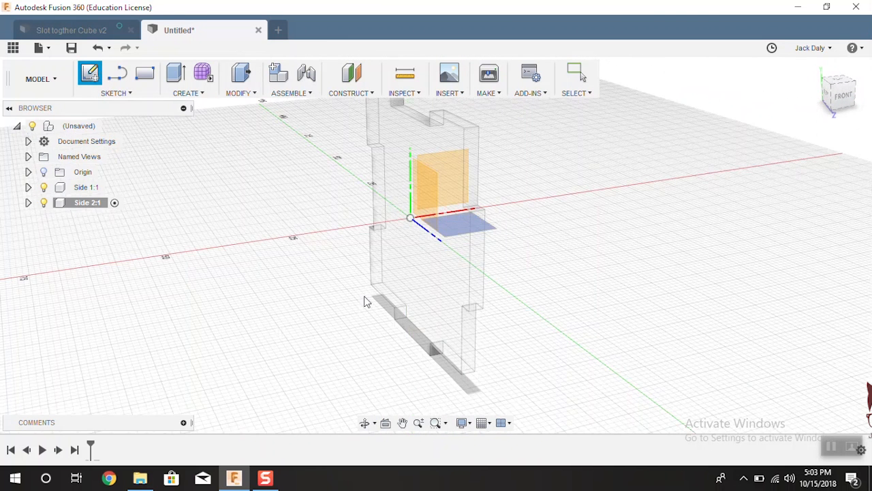
left_click(385, 267)
middle_click_drag(348, 260, 405, 222, "shift")
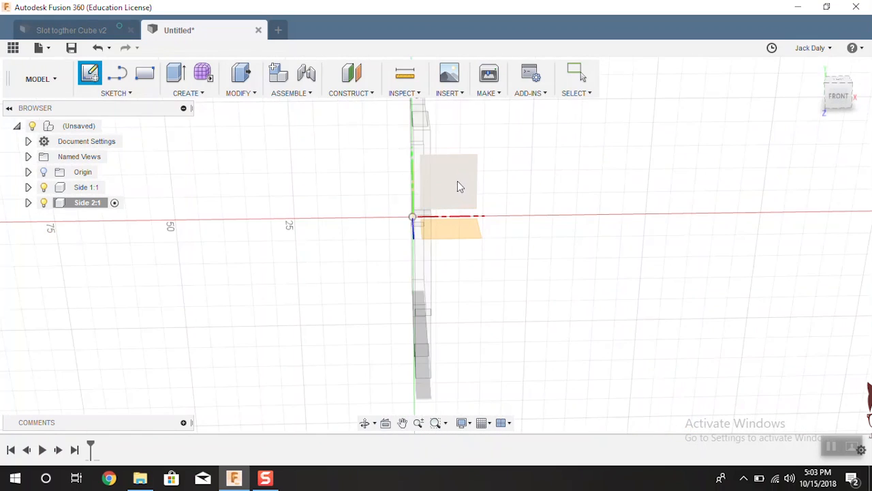
middle_click_drag(454, 244, 477, 143, "shift")
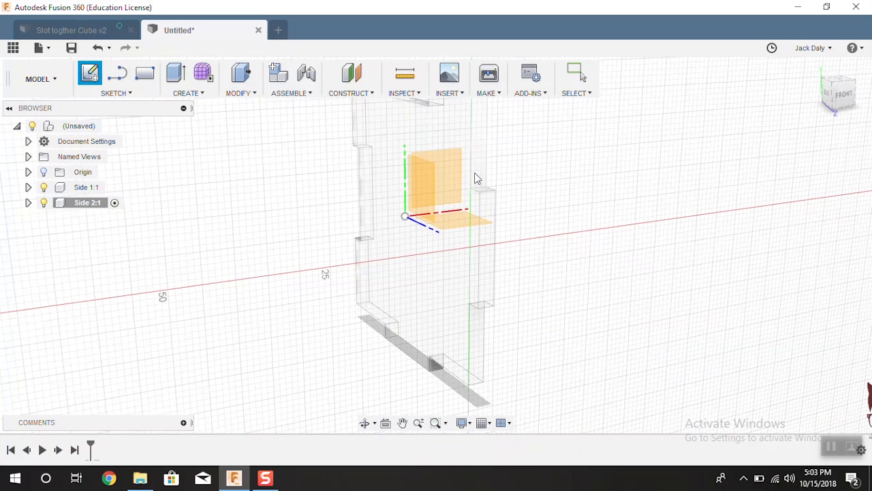
left_click(475, 216)
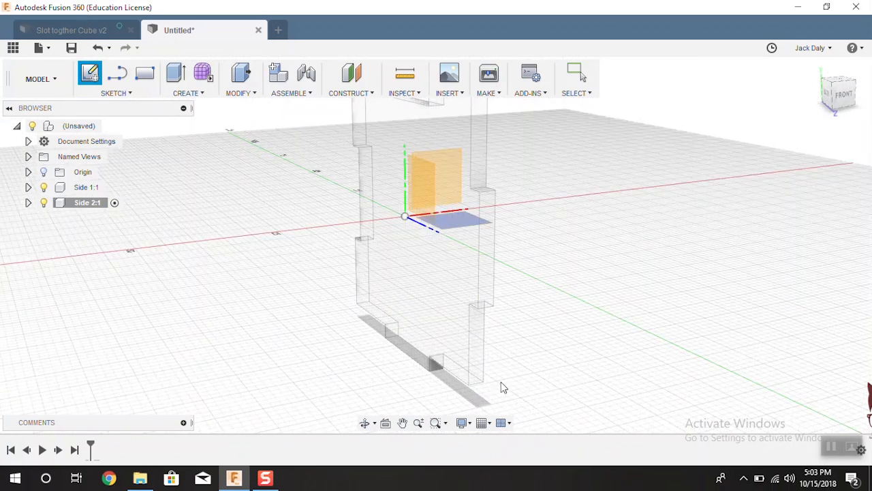
left_click(440, 233)
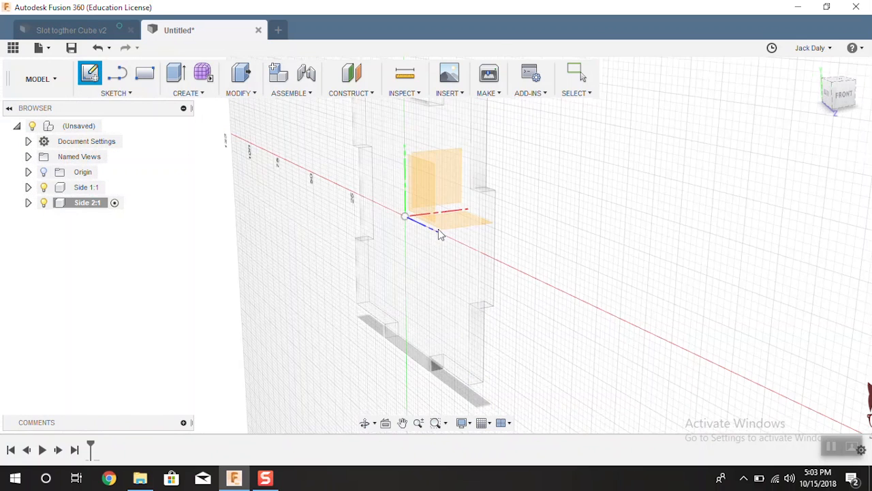
mouse_move(535, 237)
middle_mouse_down("shift")
mouse_move(522, 257)
mouse_move(533, 257)
middle_mouse_up("shift")
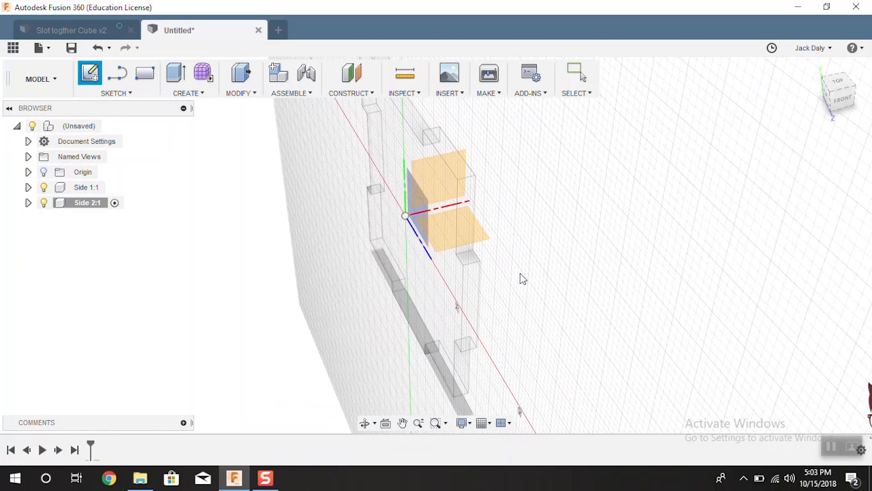
mouse_move(522, 278)
middle_mouse_down("shift")
mouse_move(527, 270)
mouse_move(497, 191)
mouse_move(512, 240)
middle_mouse_up("shift")
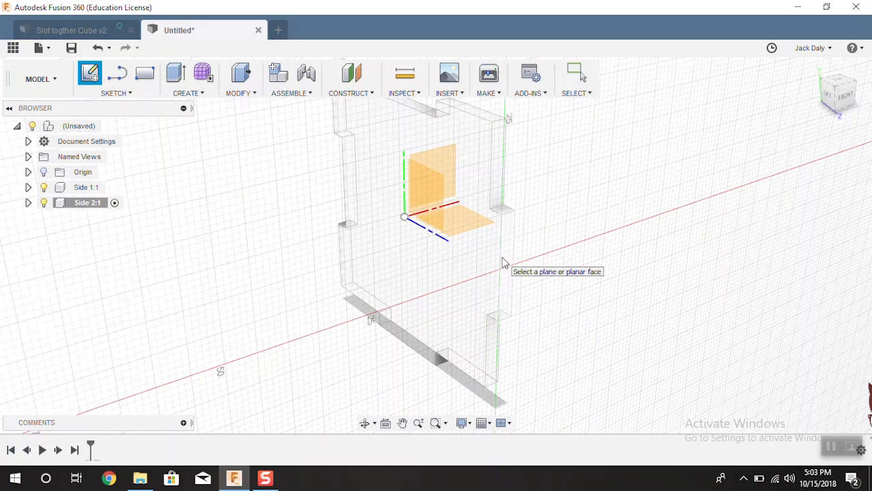
mouse_move(500, 253)
middle_mouse_down("shift")
mouse_move(491, 181)
mouse_move(498, 182)
middle_mouse_up("shift")
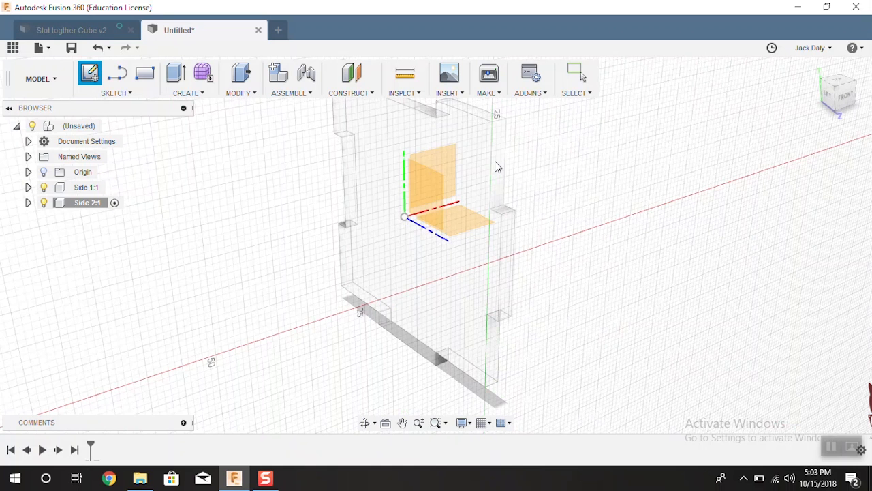
middle_click_drag(494, 165, 508, 234, "shift")
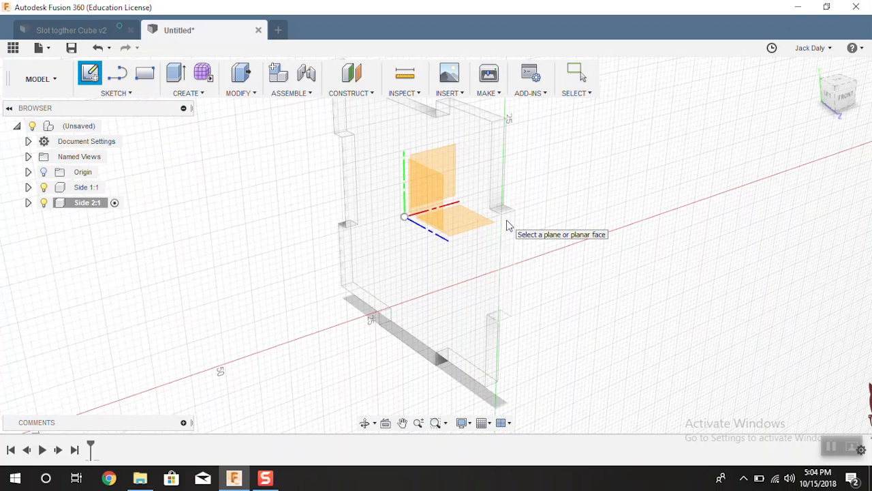
left_click(497, 174)
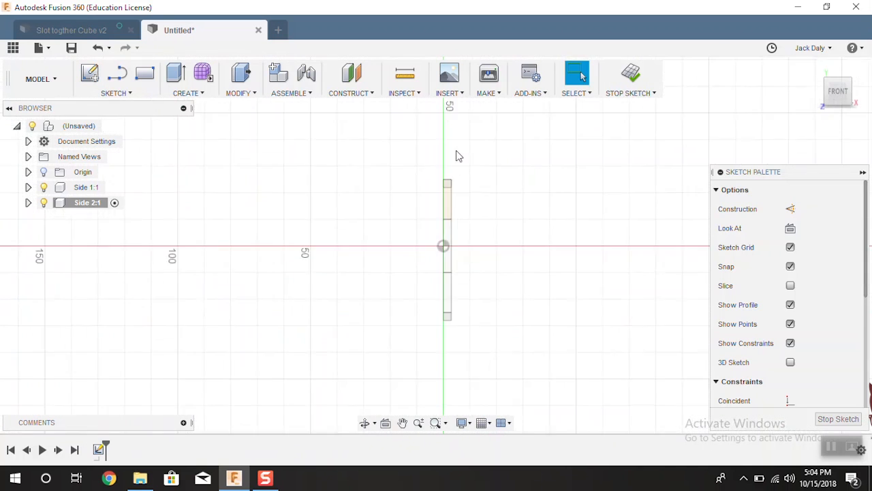
- Draw a 3 by 15 mm two-point rectangle over the Side 1 edge face above the middle tab
scroll(463, 270, "up", 2)
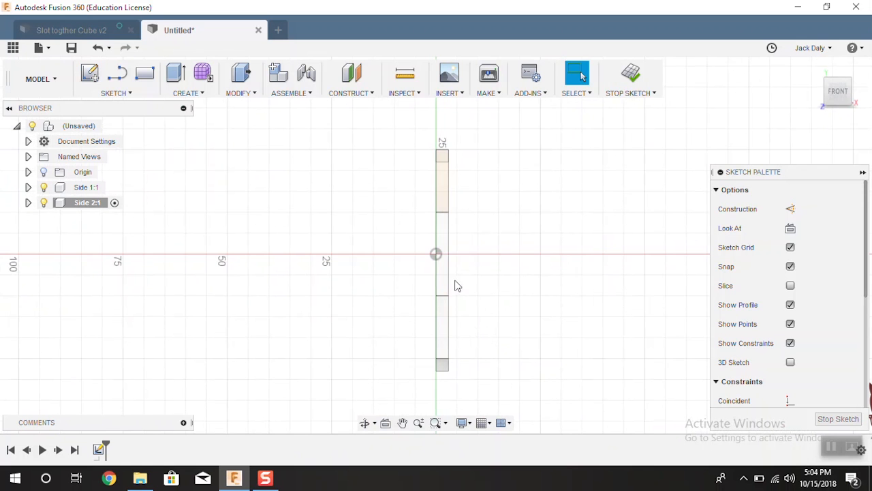
left_click(145, 72)
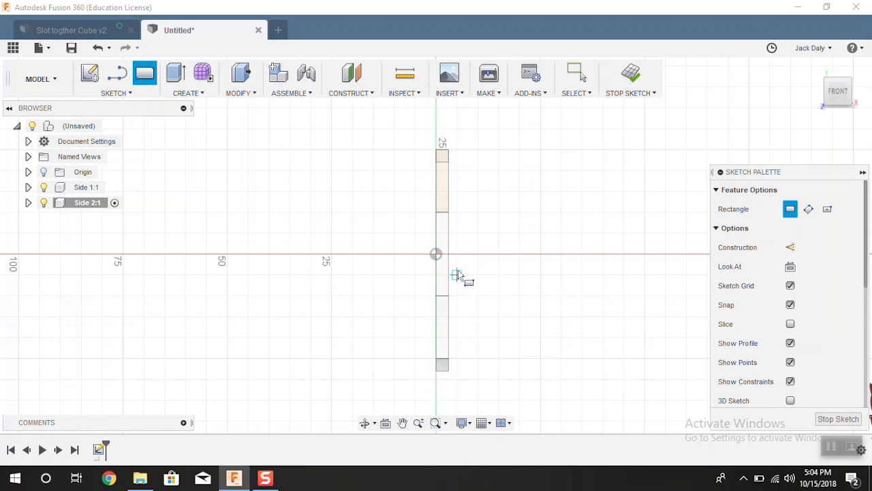
middle_click_drag(457, 278, 436, 269, "shift")
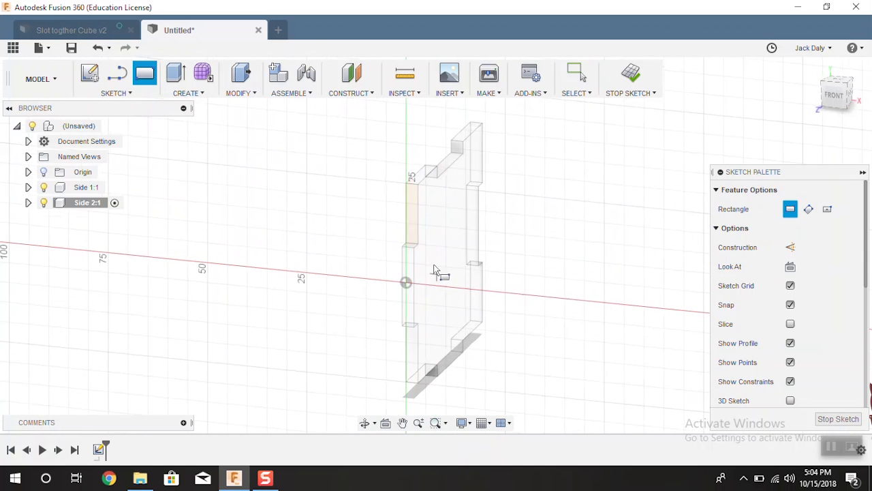
left_click(832, 95)
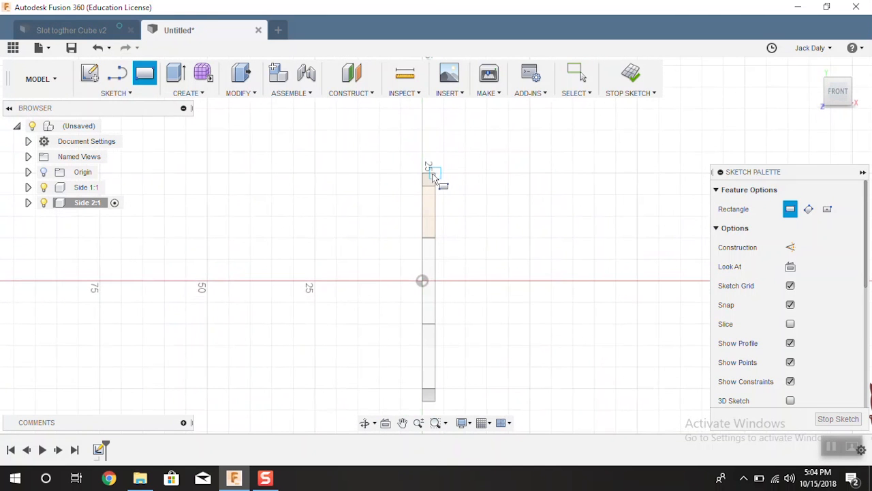
middle_click_drag(453, 271, 364, 300, "shift")
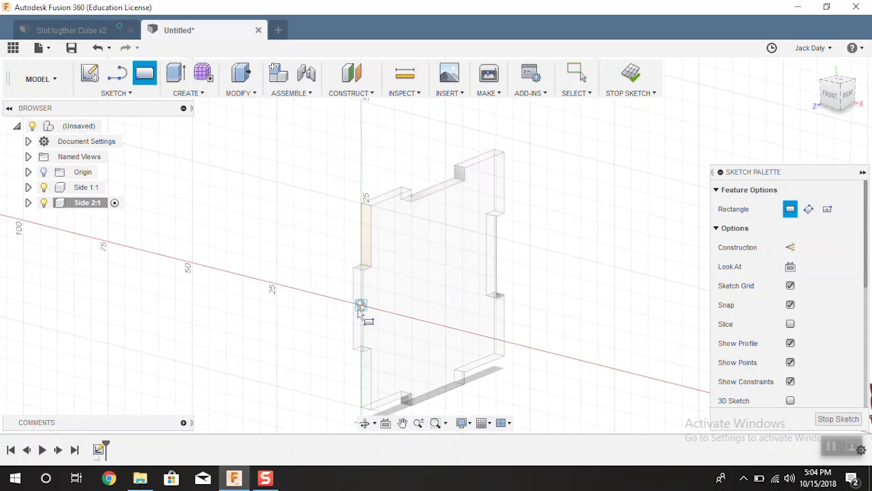
left_click(833, 98)
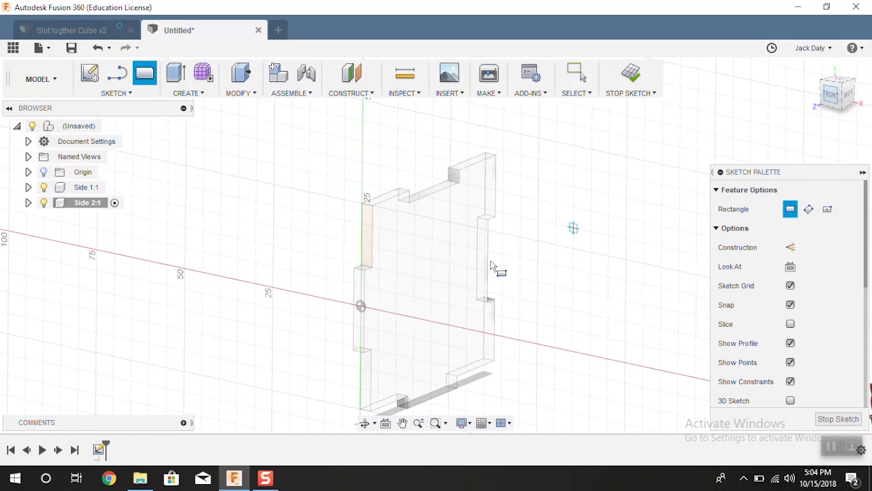
scroll(433, 305, "up", 3)
scroll(432, 305, "up", 1)
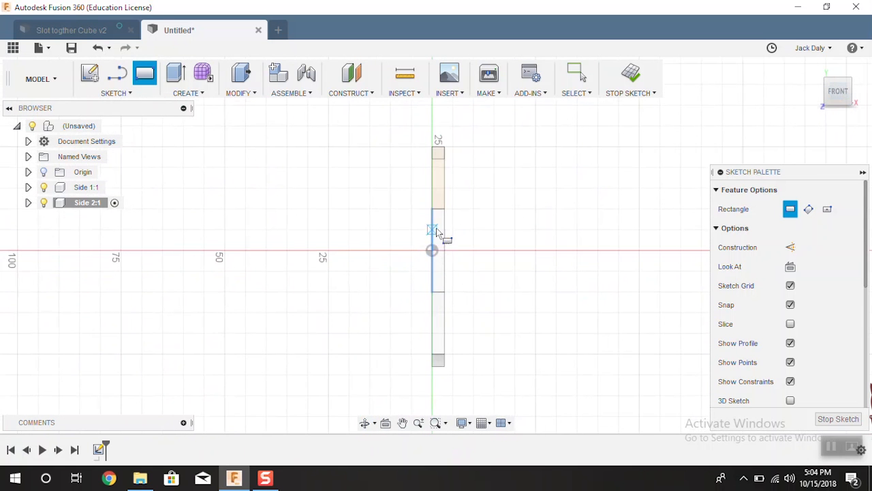
left_click(444, 147)
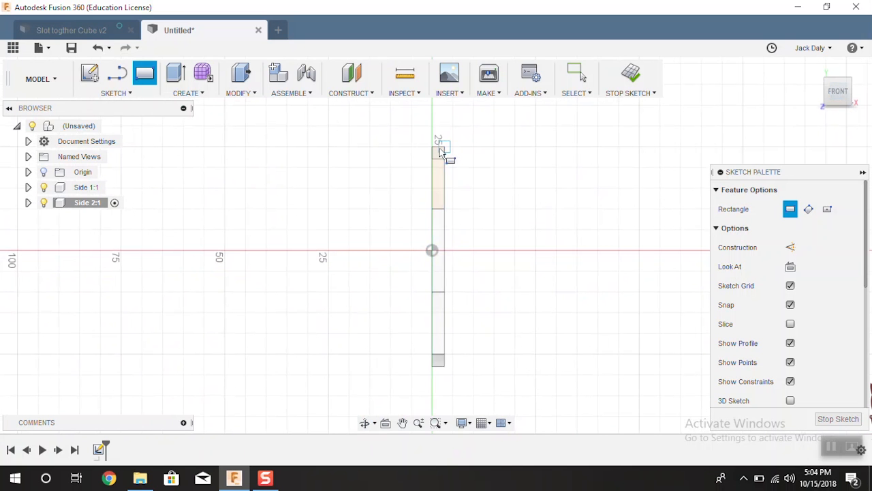
left_click(431, 208)
- Draw a matching 3 by 15 mm rectangle over the Side 1 edge face below the middle tab
scroll(430, 401, "up", 2)
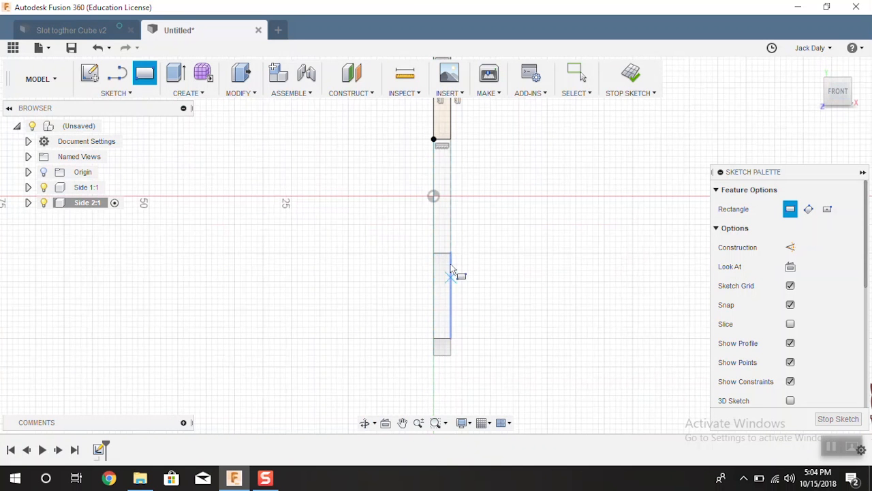
left_click(449, 254)
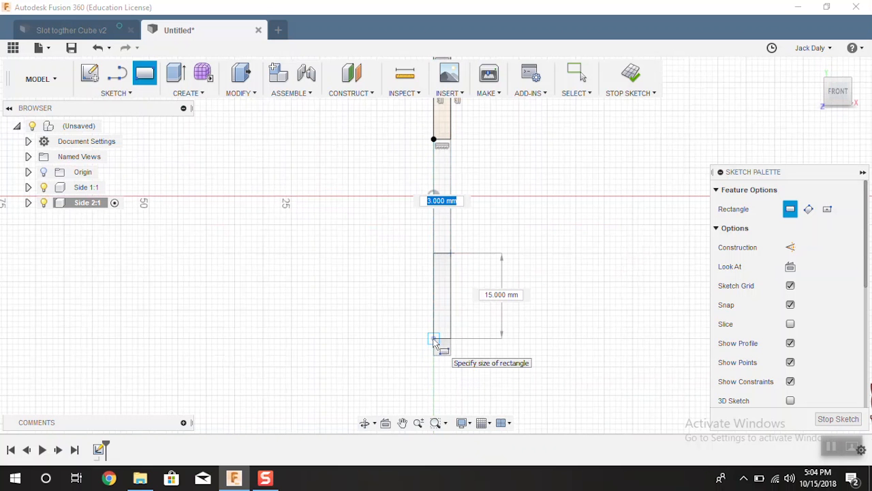
left_click(438, 339)
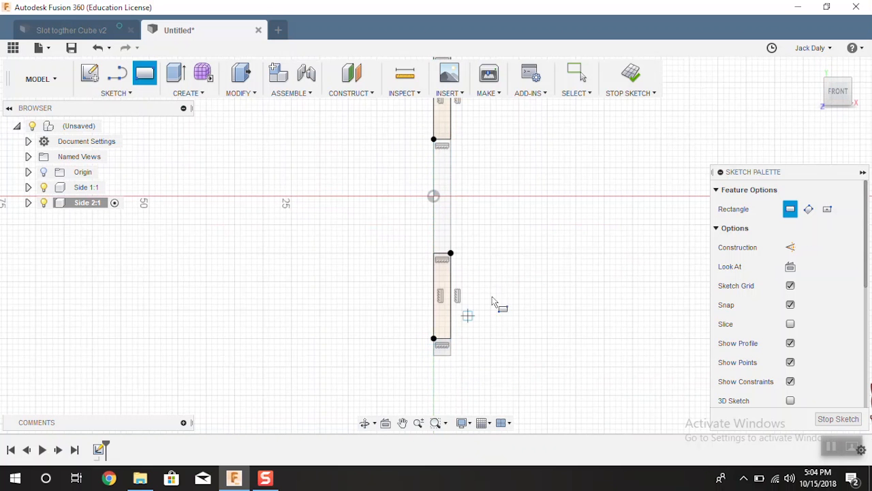
- Draw a 50 mm square extending outward from the Side 1 edge, starting at the upper rectangle's outer corner
mouse_move(525, 311)
middle_mouse_down("shift")
mouse_move(500, 311)
mouse_move(463, 355)
middle_mouse_up("shift")
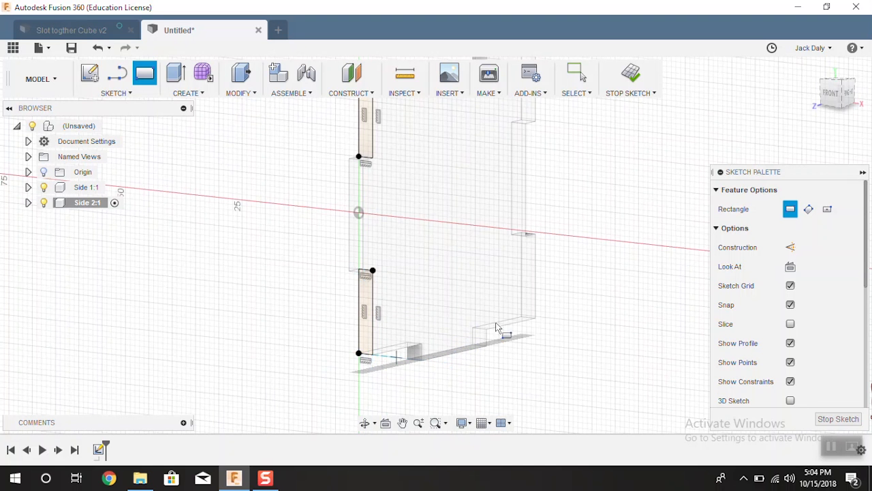
left_click(829, 94)
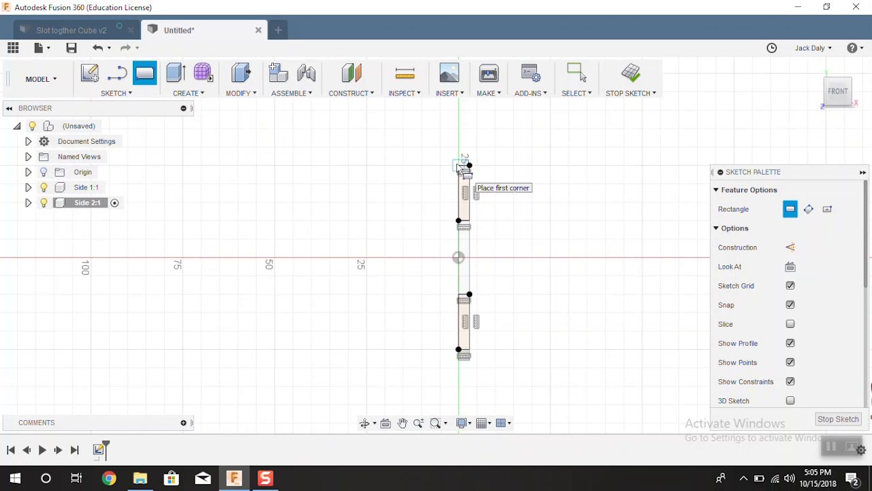
left_click(460, 166)
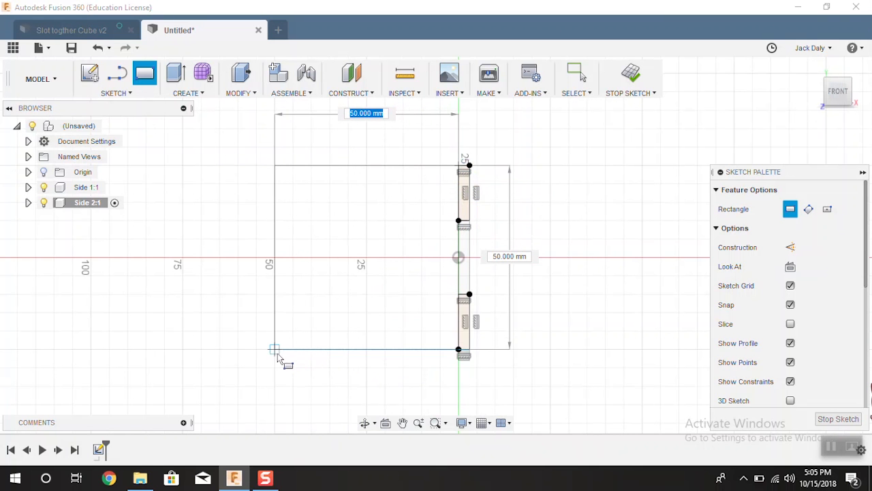
left_click(274, 350)
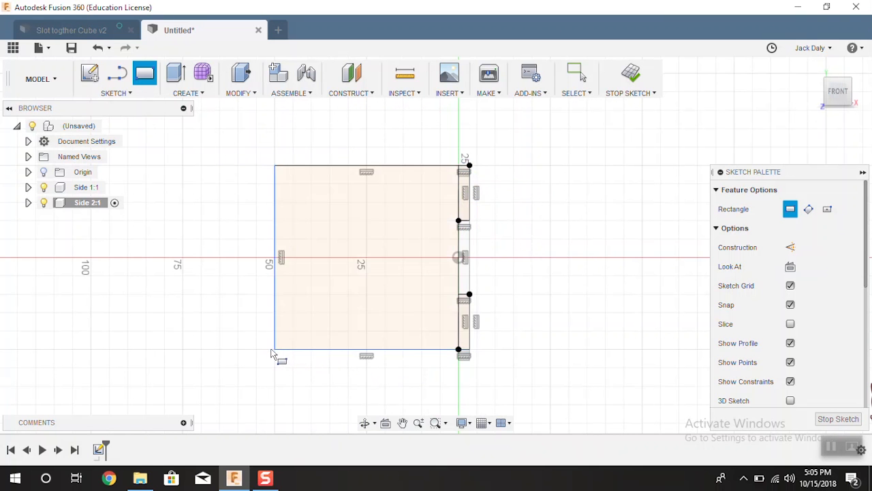
mouse_move(516, 295)
middle_mouse_down("shift")
mouse_move(469, 301)
mouse_move(480, 305)
middle_mouse_up("shift")
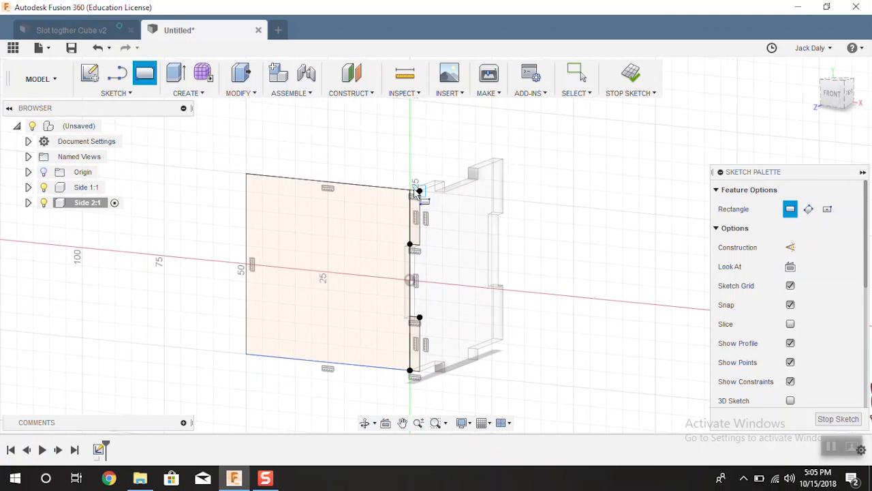
- Activate Side 1, open its sketch to examine the slot and tab dimensions, and close the sketch
left_click(112, 187)
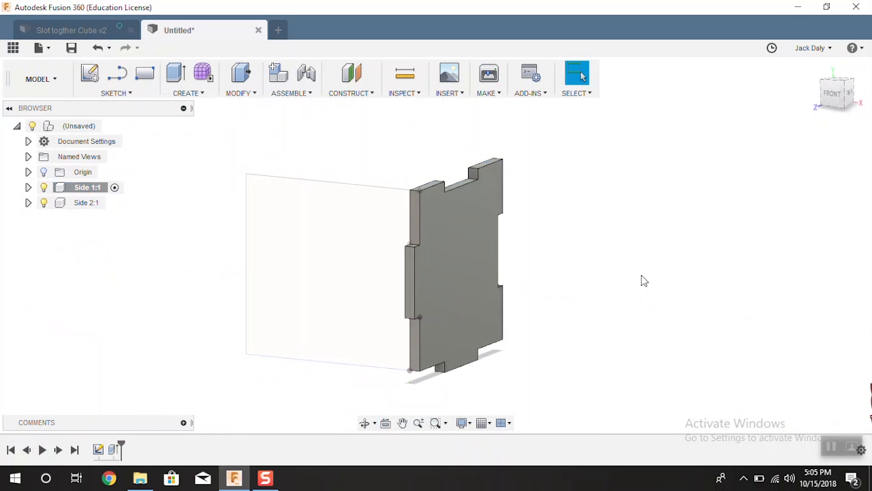
middle_click_drag(641, 273, 572, 263, "shift")
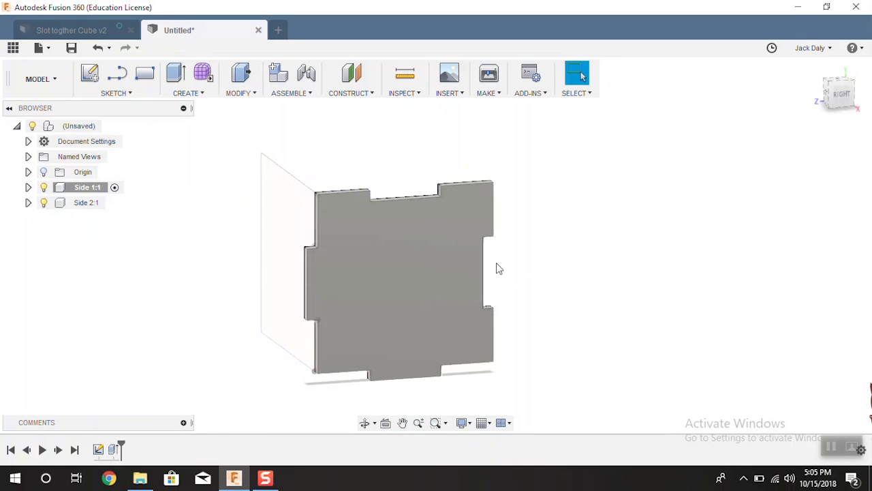
right_click(99, 461)
left_click(126, 326)
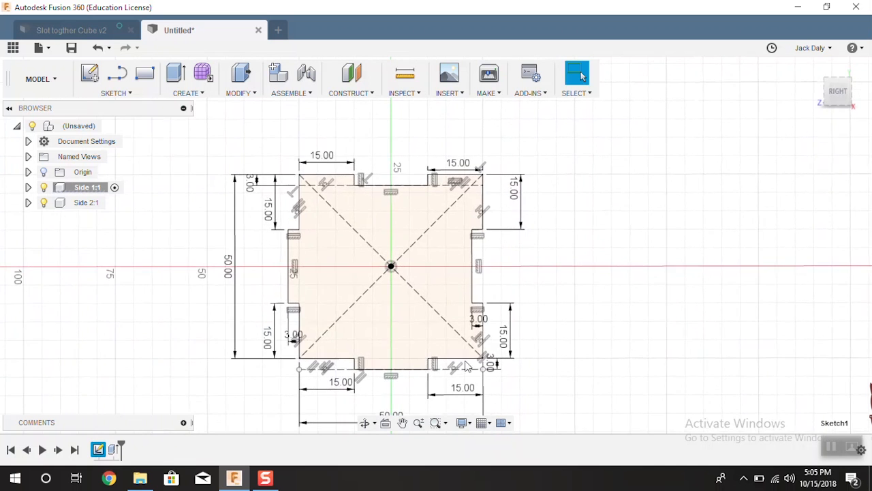
scroll(386, 235, "up", 3)
scroll(312, 182, "down", 4)
scroll(364, 271, "up", 3)
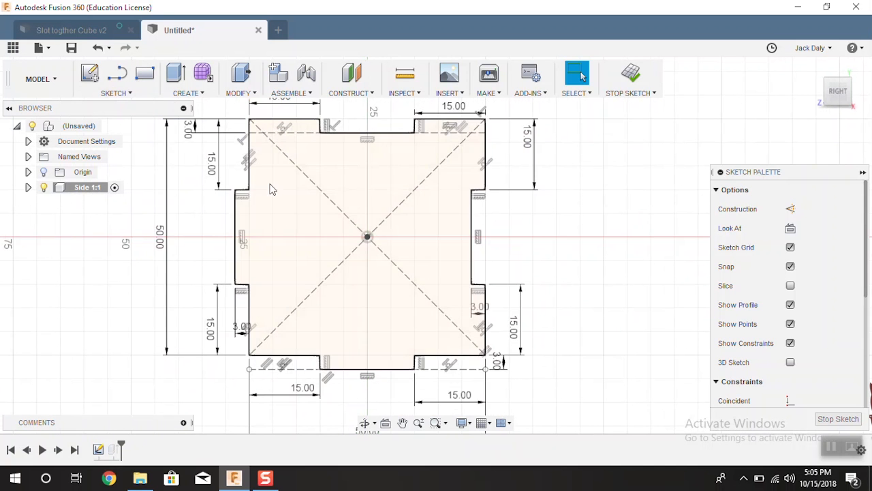
scroll(400, 282, "down", 2)
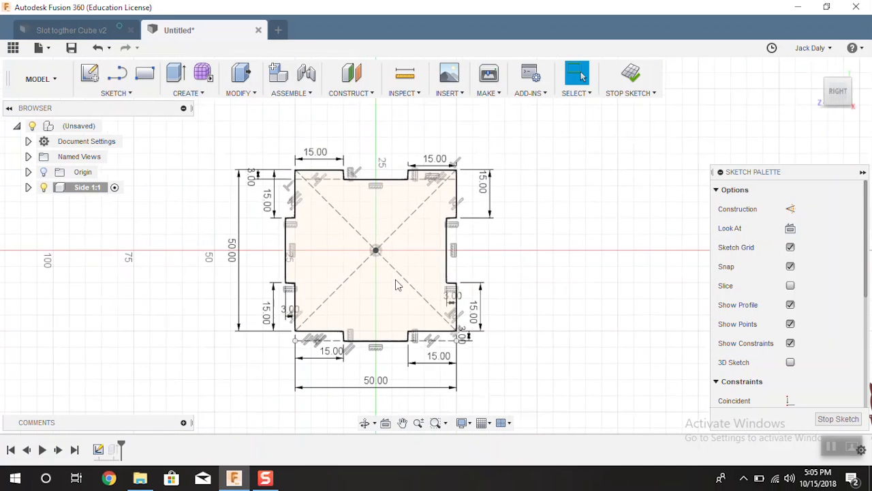
scroll(362, 193, "up", 2)
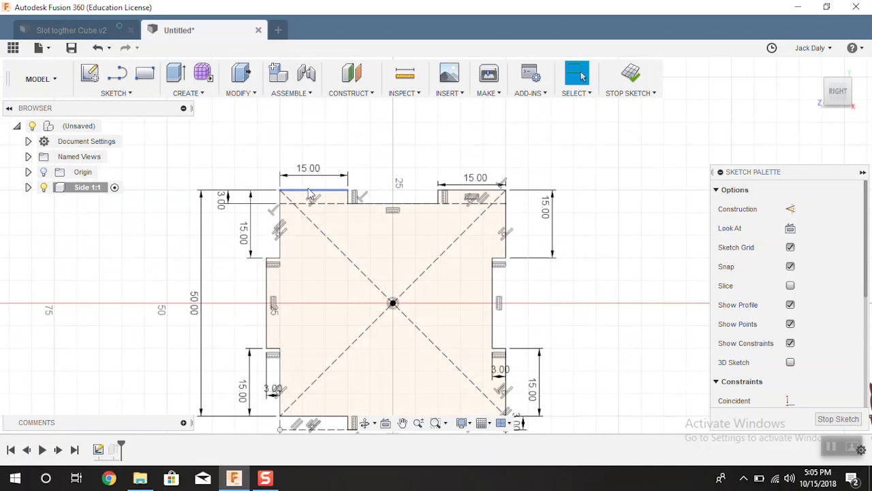
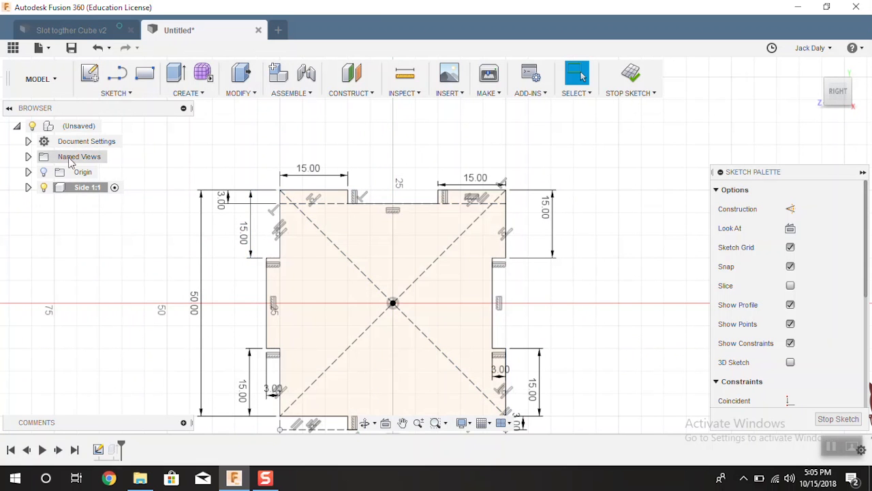
left_click(631, 79)
- Make Side 2 the active component again and open its sketch for editing
middle_click_drag(438, 244, 456, 220, "shift")
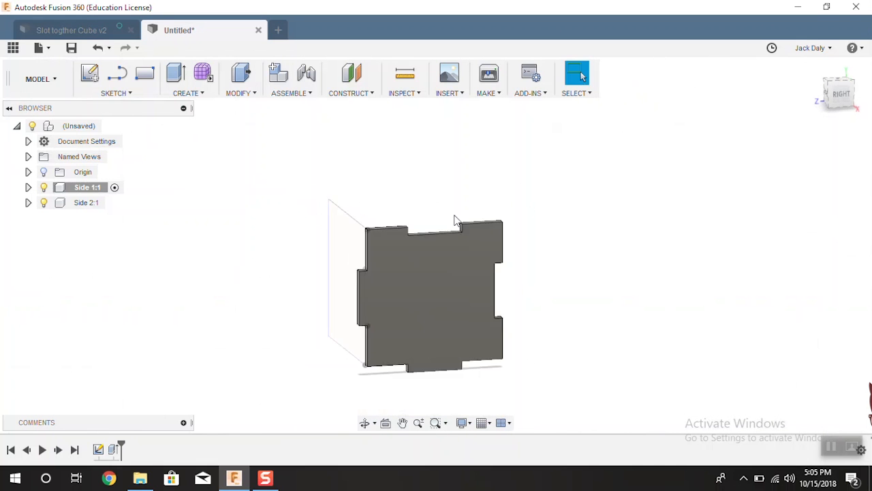
left_click(114, 202)
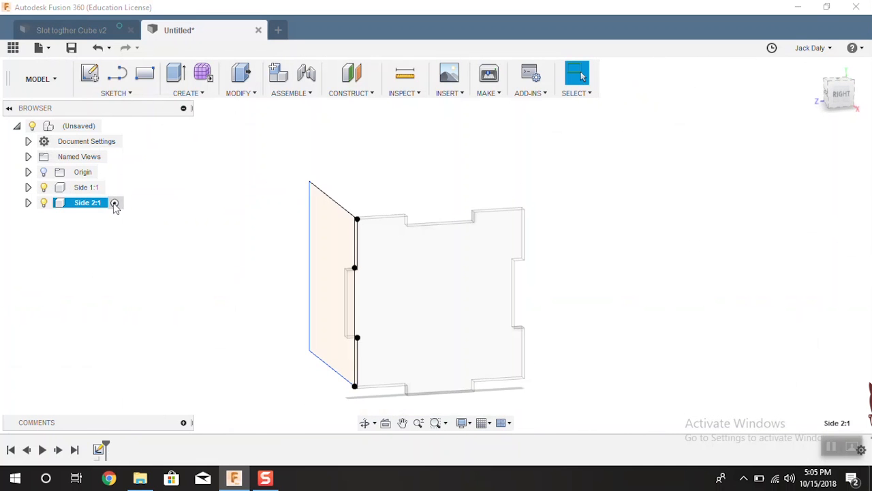
middle_click_drag(231, 285, 265, 277, "shift")
left_click(226, 300)
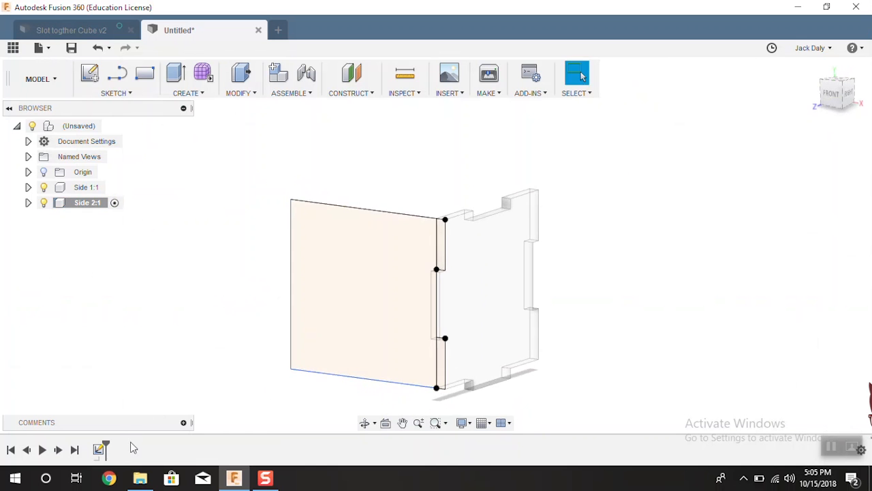
right_click(101, 452)
left_click(151, 319)
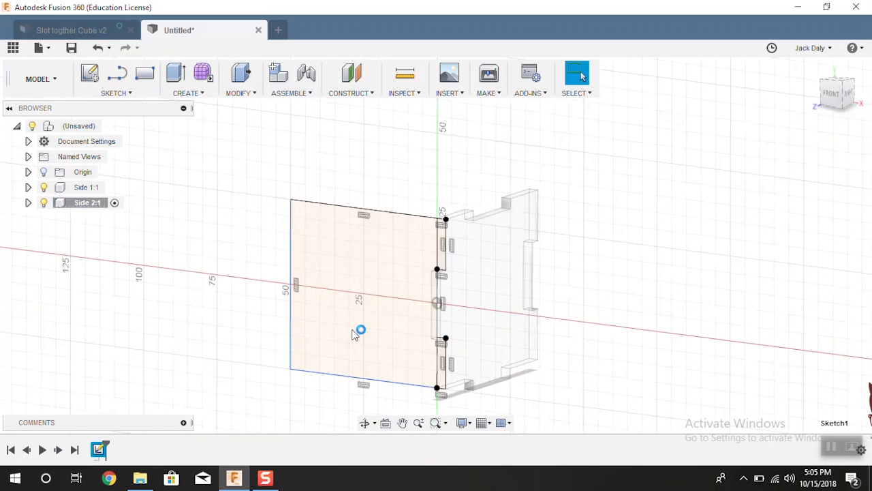
scroll(458, 203, "up", 2)
scroll(460, 194, "down", 5)
scroll(467, 222, "up", 3)
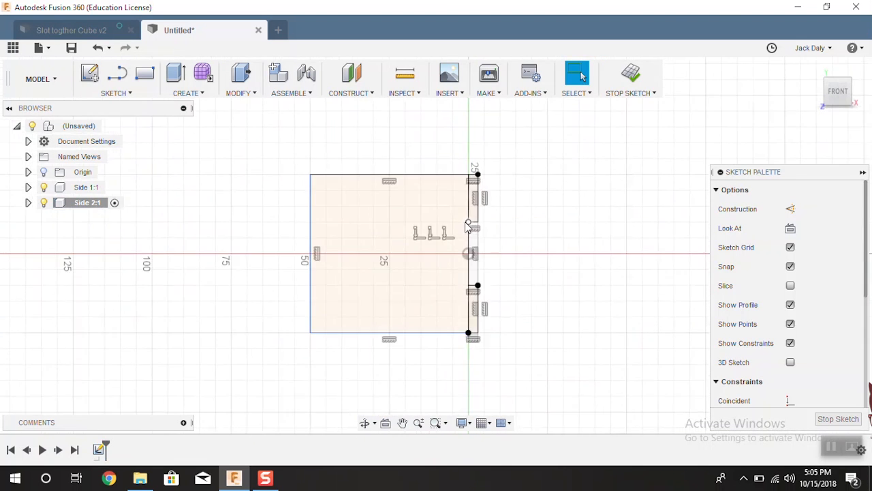
scroll(464, 221, "down", 2)
scroll(456, 199, "up", 2)
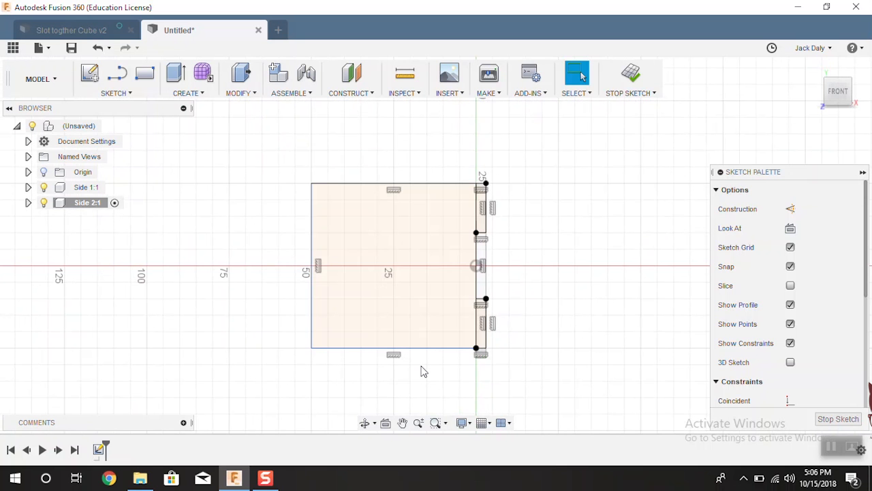
- Undo the last action and reopen the Side 2 sketch
key("ctrl+z")
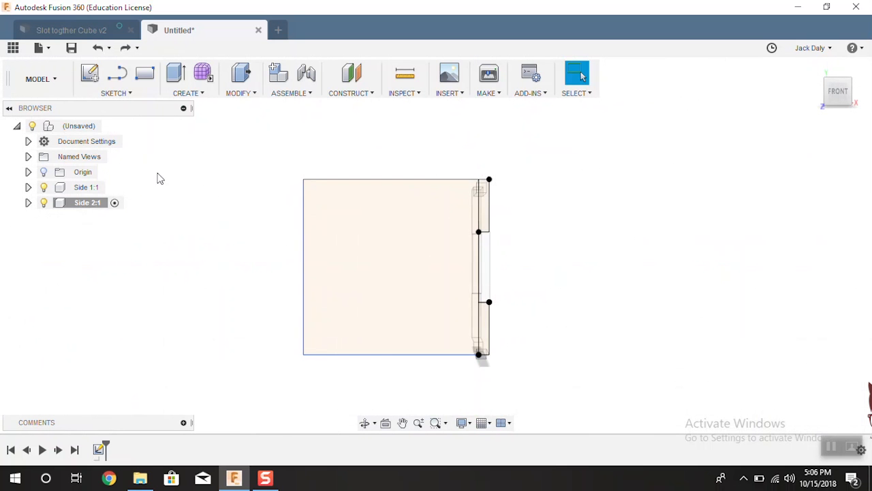
right_click(100, 448)
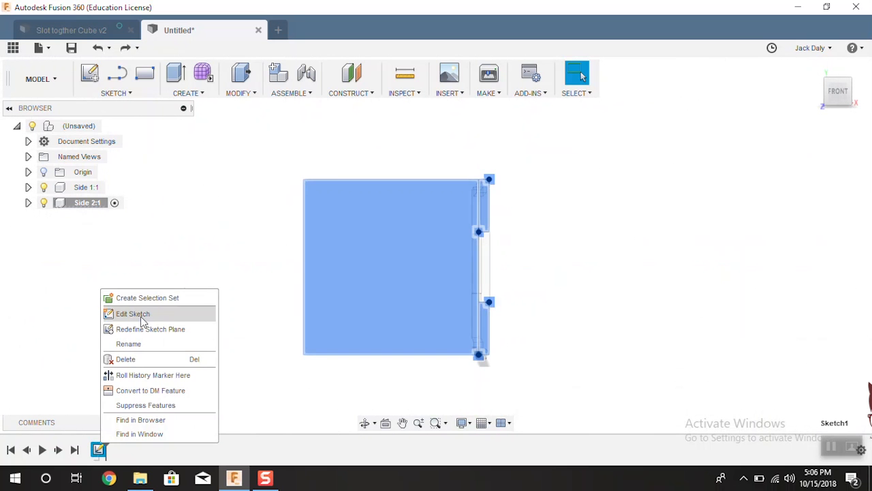
left_click(142, 314)
key("s")
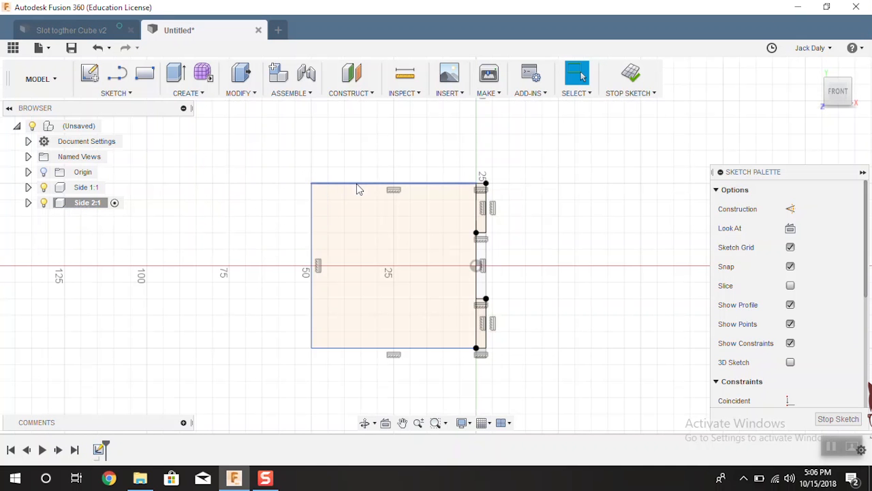
- Delete the upper, outer and lower lines of the 50 mm square from the Side 2 sketch
left_click(359, 184)
key("Delete")
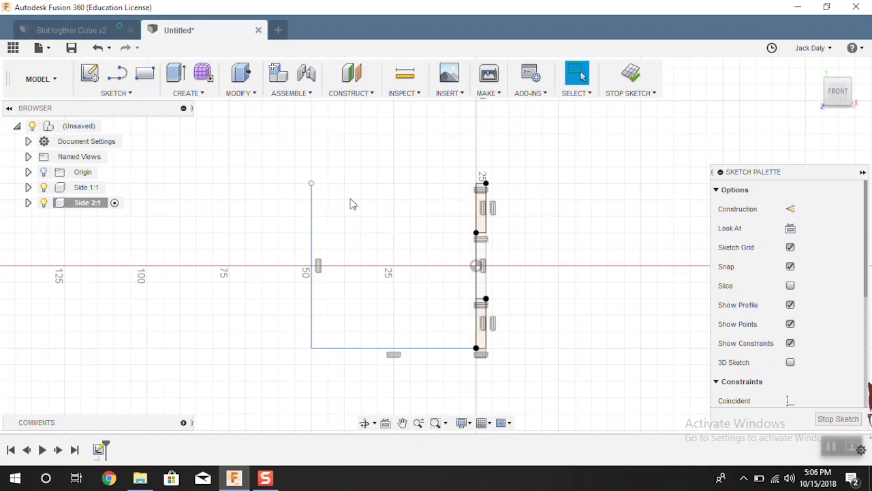
left_click(311, 237)
key("Delete")
left_click(414, 348)
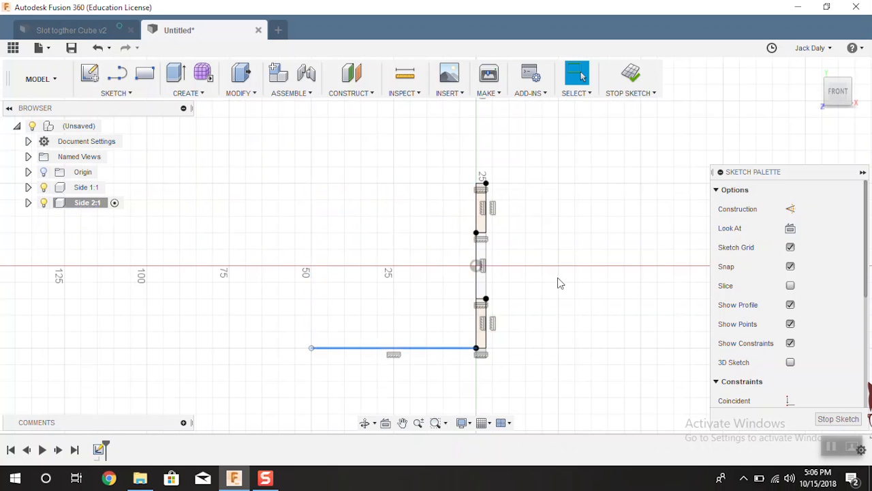
- Delete the horizontal line extending from the strip's lower corner and the vertical line across its middle gap
key("Delete")
scroll(558, 282, "up", 2)
left_click(437, 288)
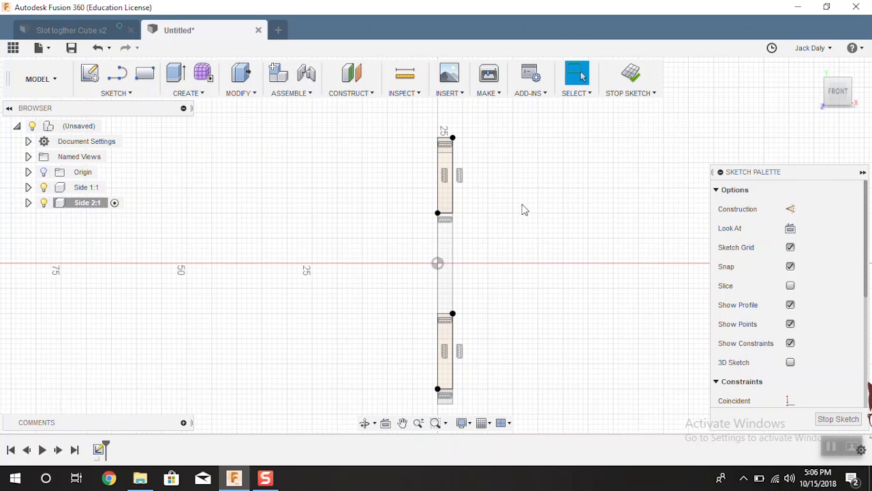
- Sketch a 50 mm by 50 mm rectangle from the strip's upper outer corner, extending over the empty area beside it
key("s")
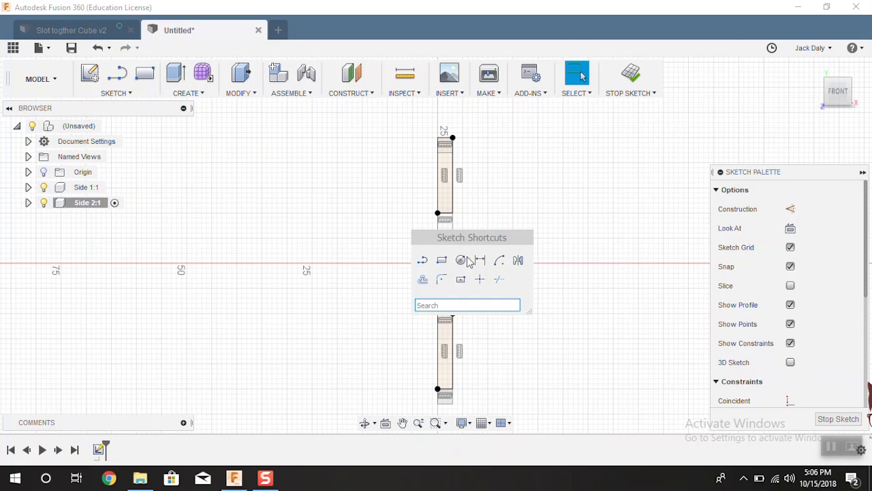
left_click(444, 259)
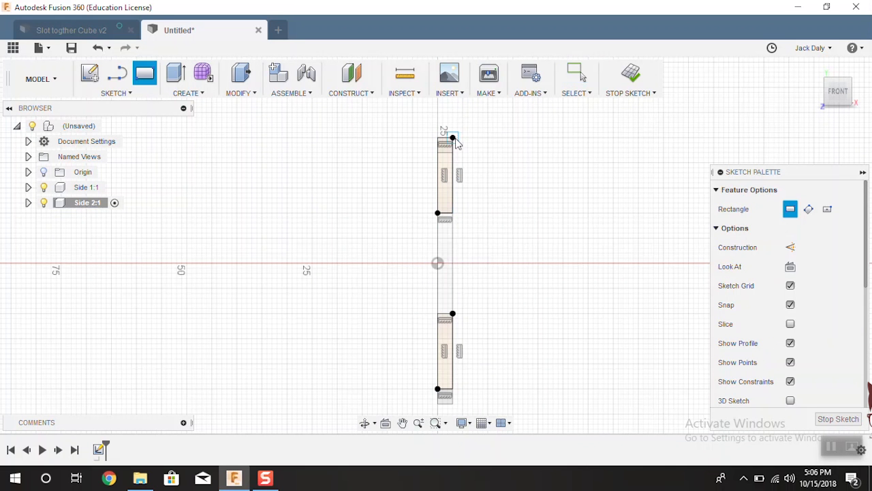
left_click(453, 139)
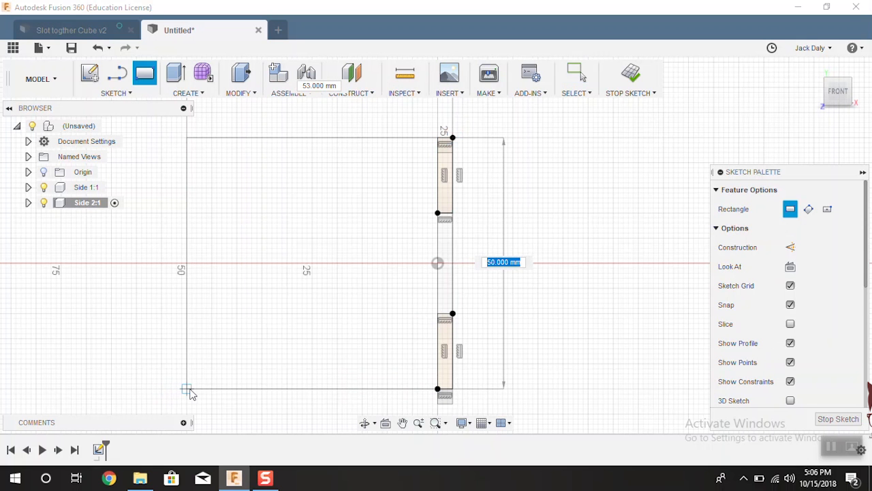
key("Tab")
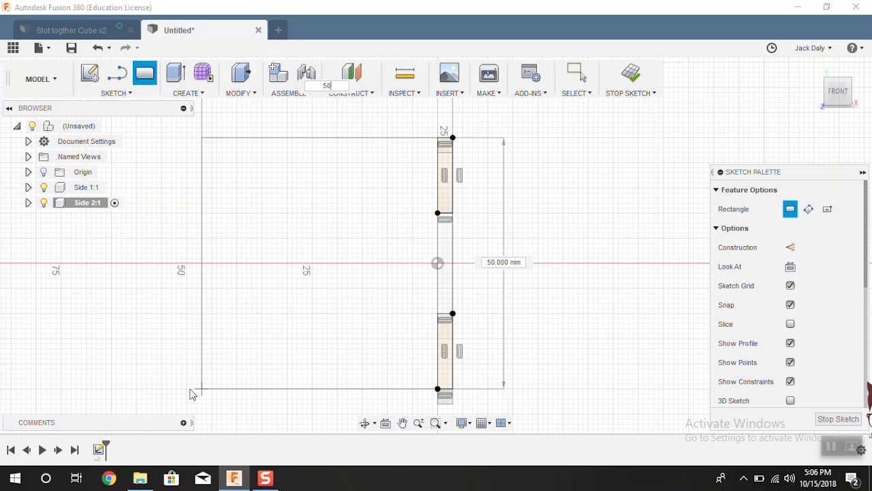
key("Return")
key("Escape")
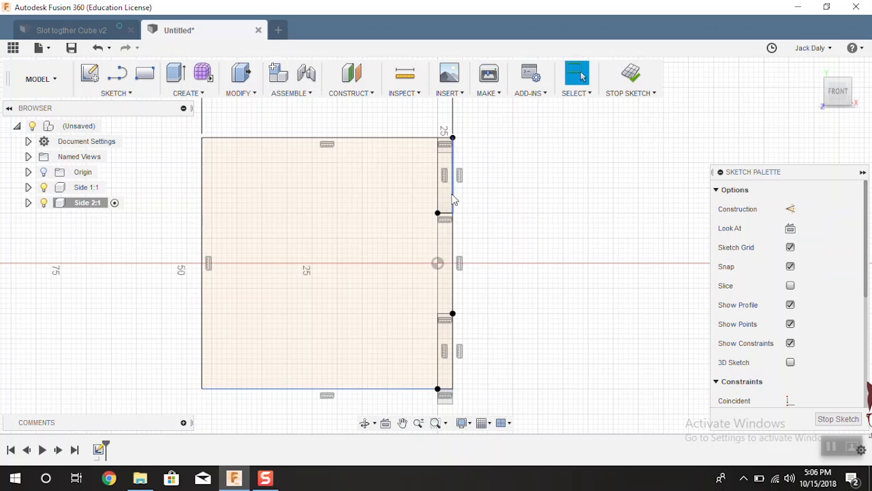
- Draw a 20 mm vertical line joining the inner ends of the two short notch edges
left_click(117, 72)
scroll(454, 220, "up", 1)
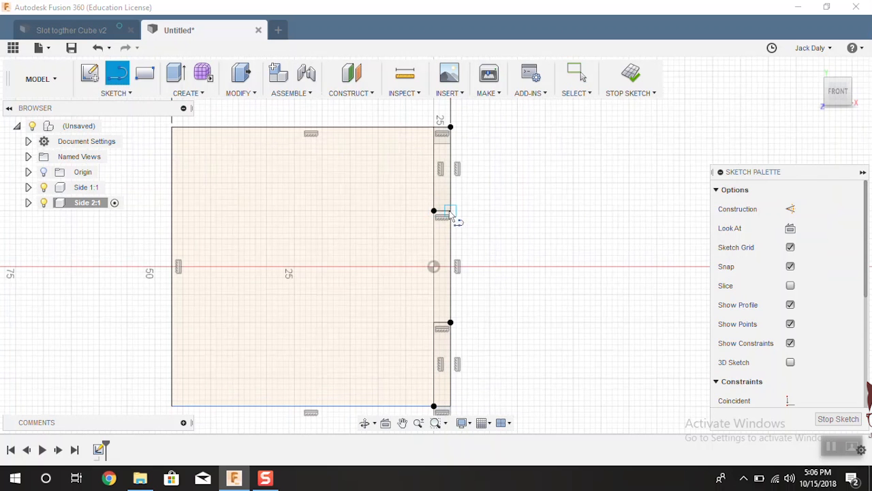
left_click(434, 211)
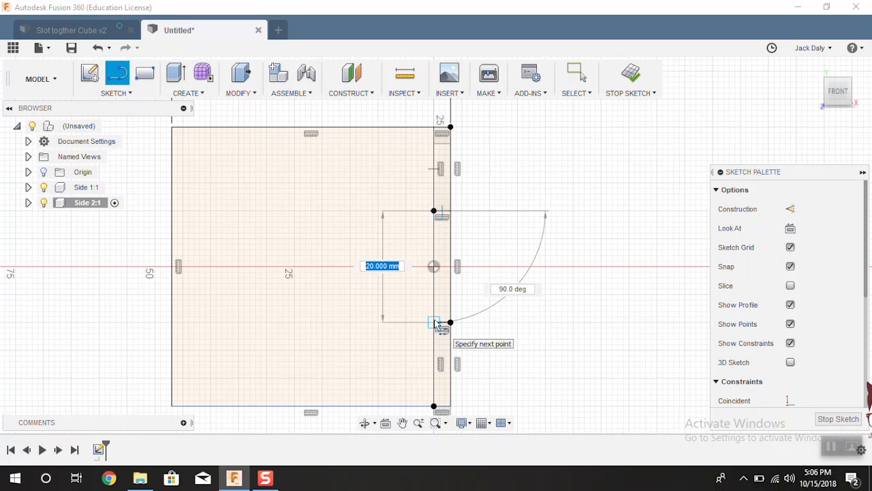
left_click(434, 322)
- Trim the inner vertical segments above and below the middle notch so only the notch outline remains
key("s")
left_click(565, 299)
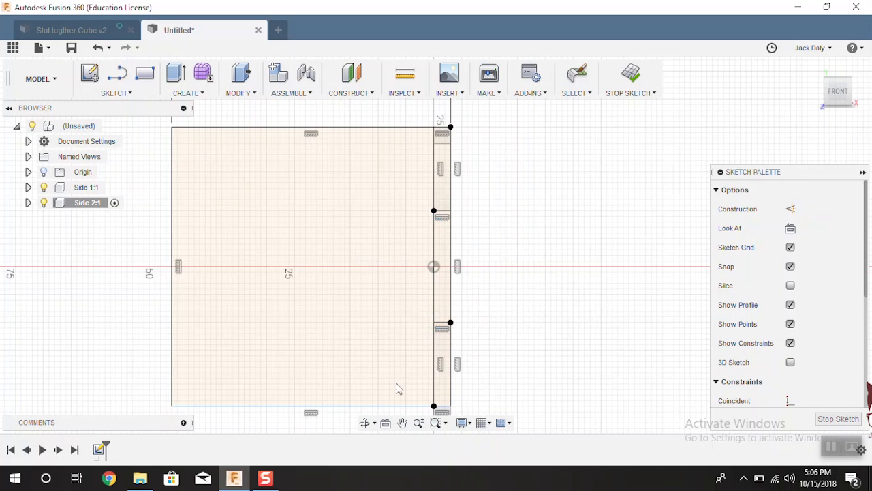
left_click(434, 380)
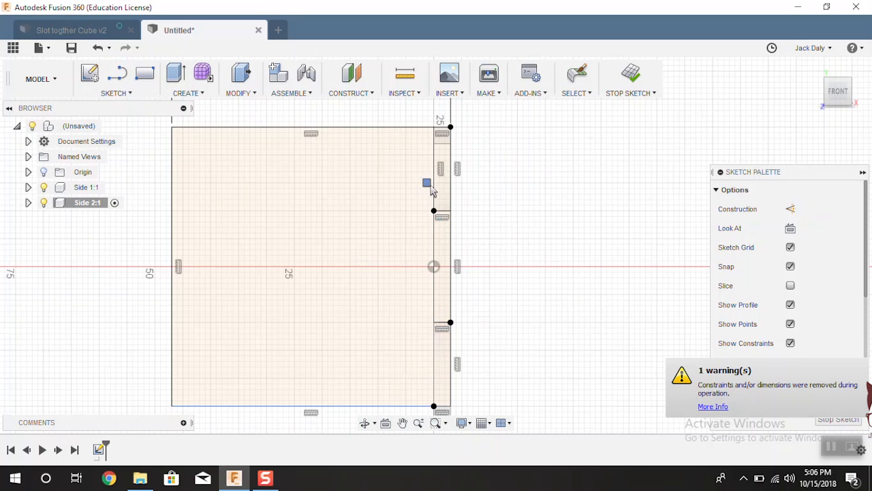
left_click(432, 190)
key("Escape")
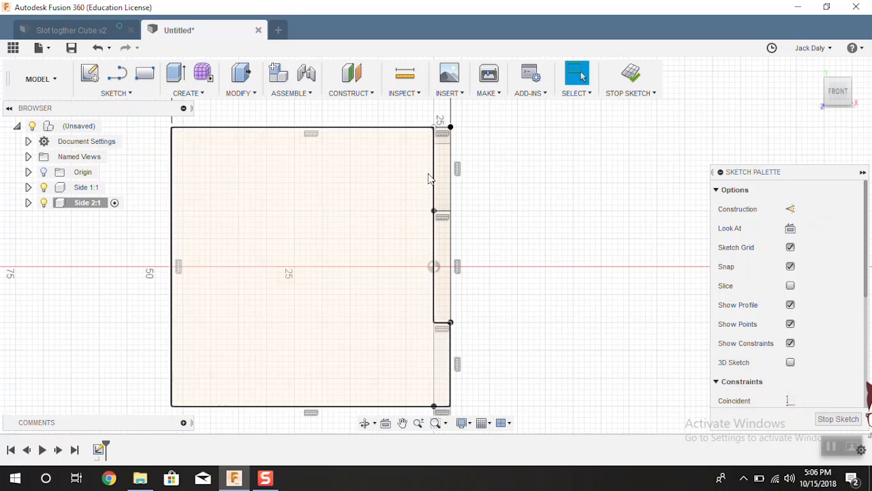
- Sketch a rectangle about 23 mm wide projecting outward from the middle of the square's left edge
scroll(644, 258, "down", 3)
scroll(635, 253, "up", 3)
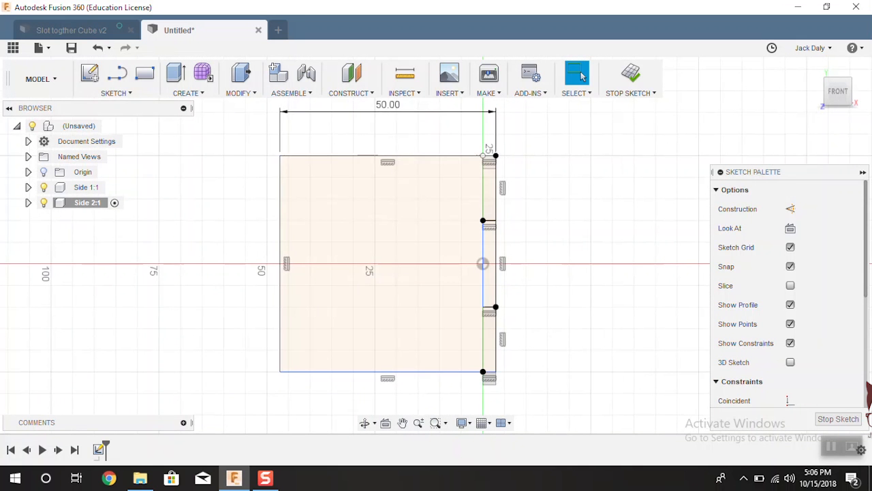
left_click(144, 73)
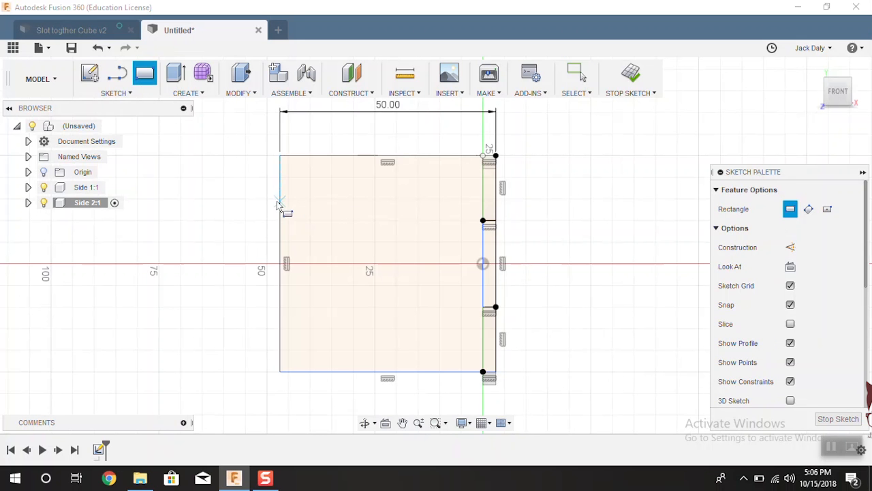
left_click(279, 215)
left_click(181, 306)
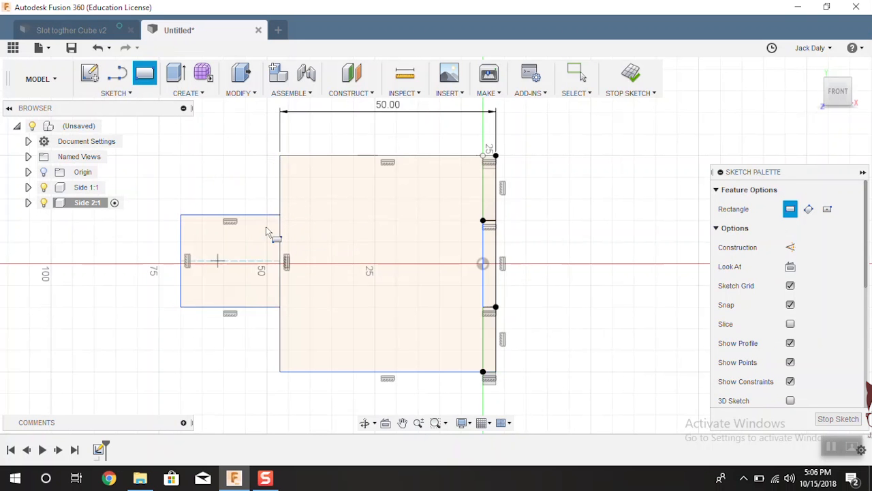
- Dimension the projecting rectangle's width to 3 mm
key("s")
left_click(244, 240)
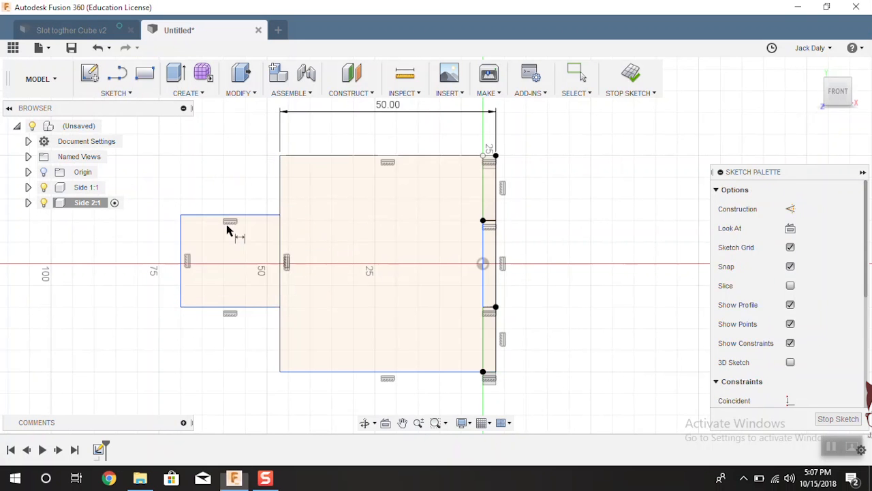
left_click(242, 217)
left_click(243, 201)
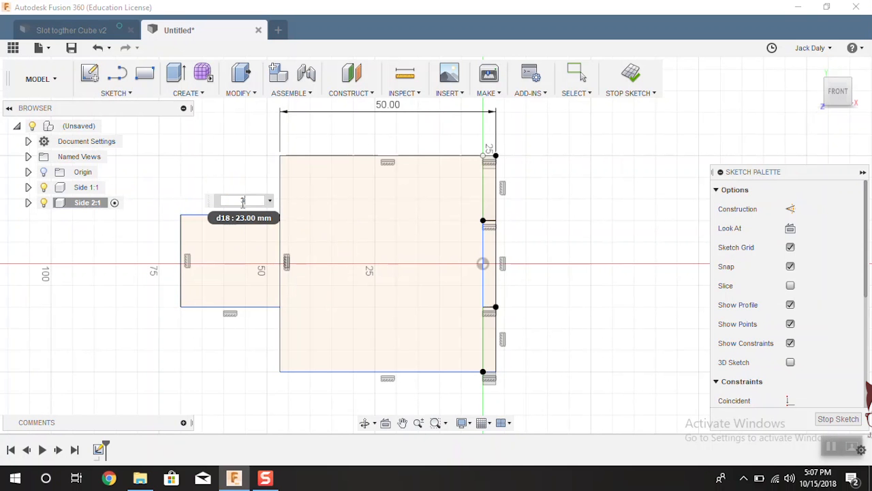
type("3")
key("Return")
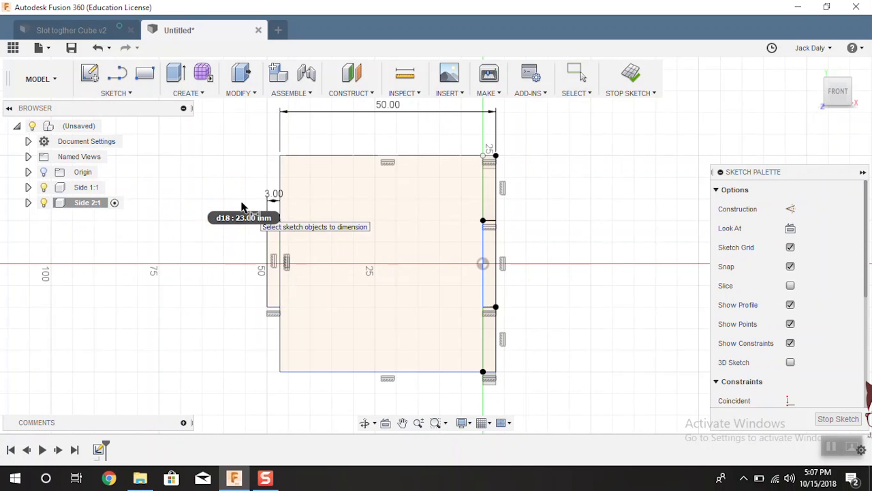
- Dimension the distance from the tab's lower edge to the square's bottom edge as 15 mm
left_click(274, 308)
left_click(298, 375)
left_click(245, 363)
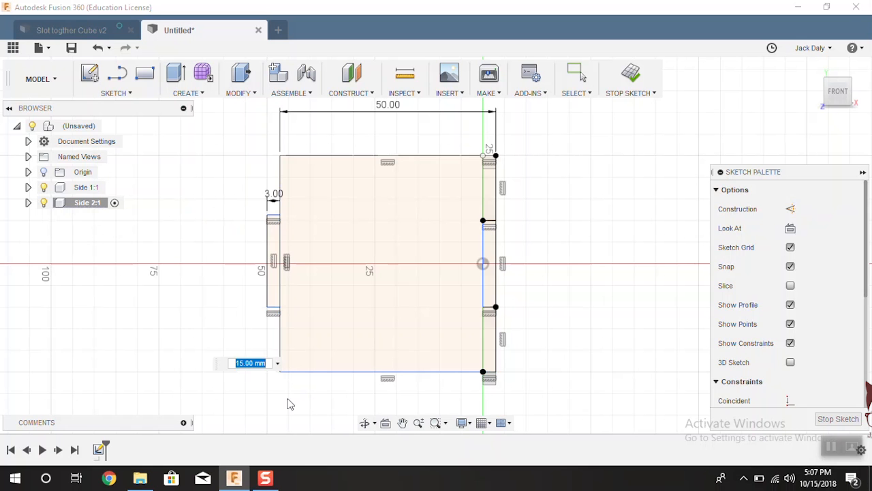
type("15")
key("Return")
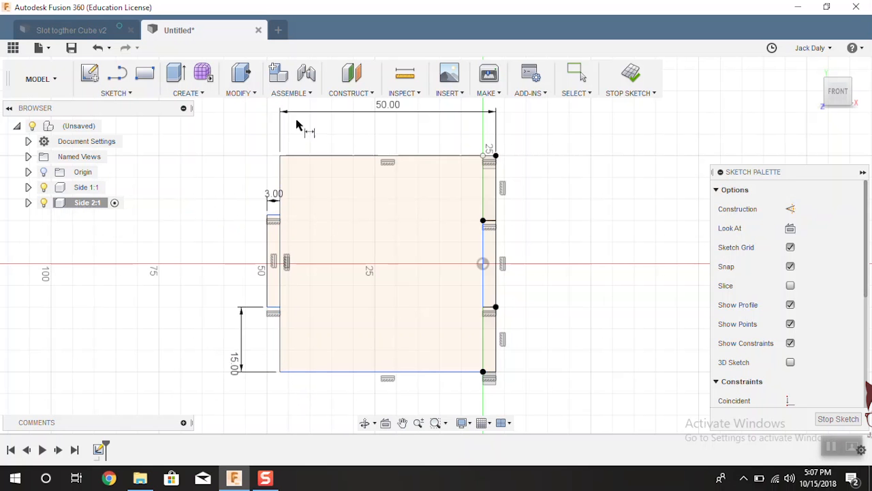
- Dimension the distance from the tab's upper edge to the square's top edge as 15 mm
left_click(320, 156)
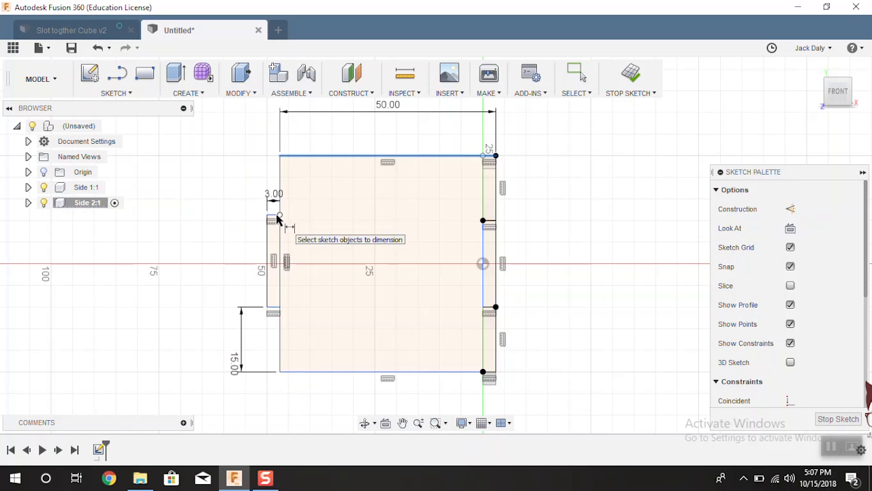
left_click(277, 218)
left_click(188, 173)
type("15")
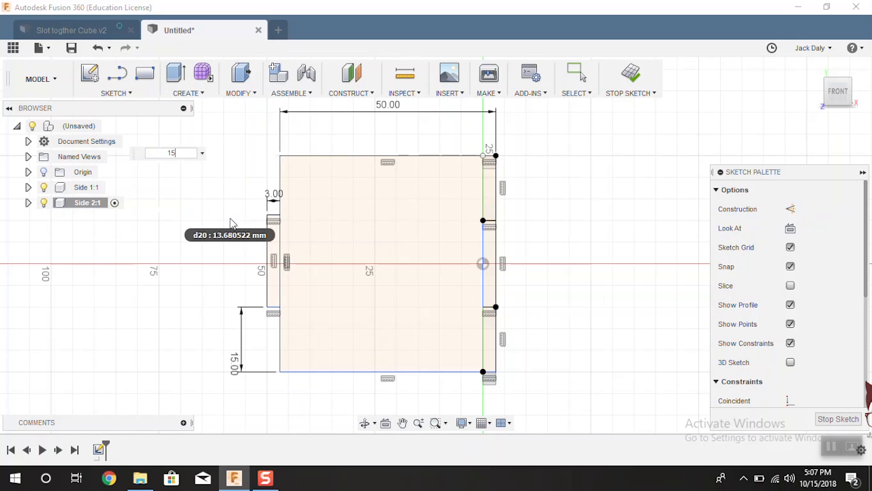
key("Return")
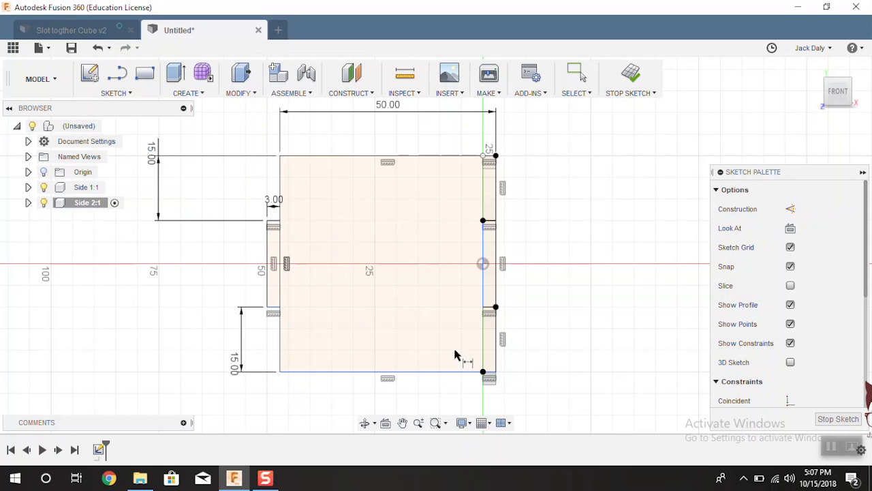
- Trim the vertical segment between the 3 mm tab and the square to merge them into one profile
key("s")
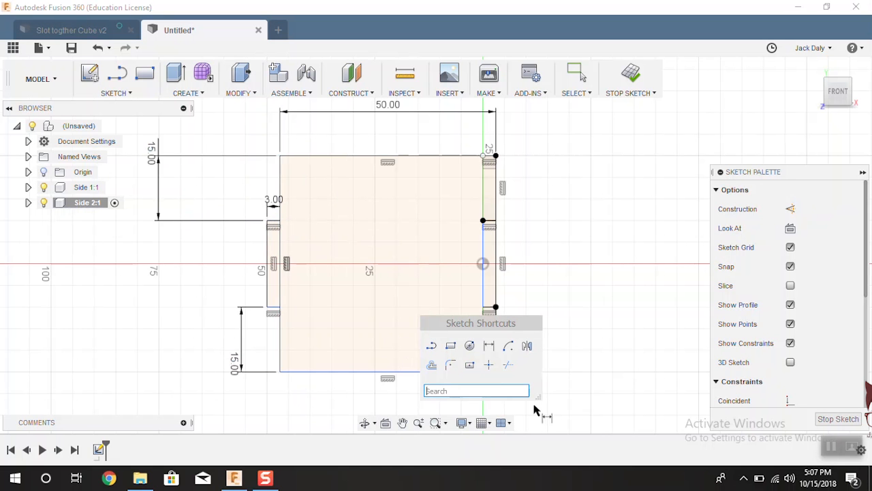
left_click(508, 364)
scroll(305, 286, "up", 4)
left_click(232, 246)
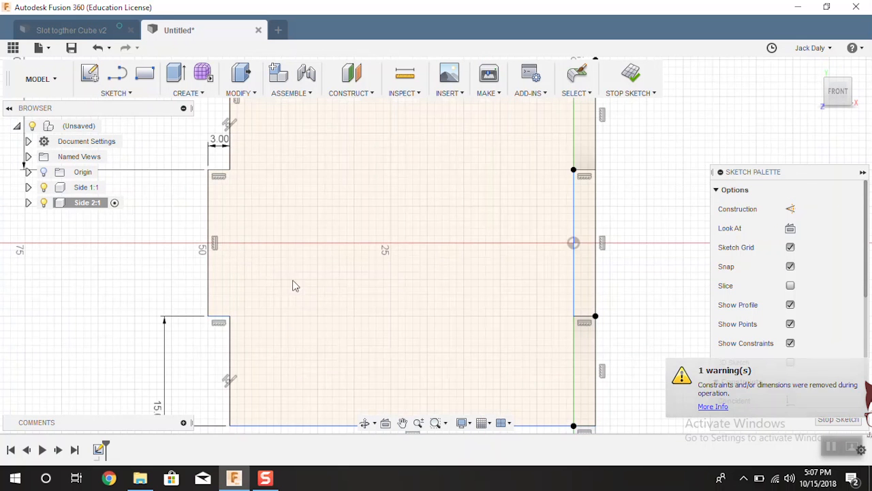
scroll(340, 307, "down", 3)
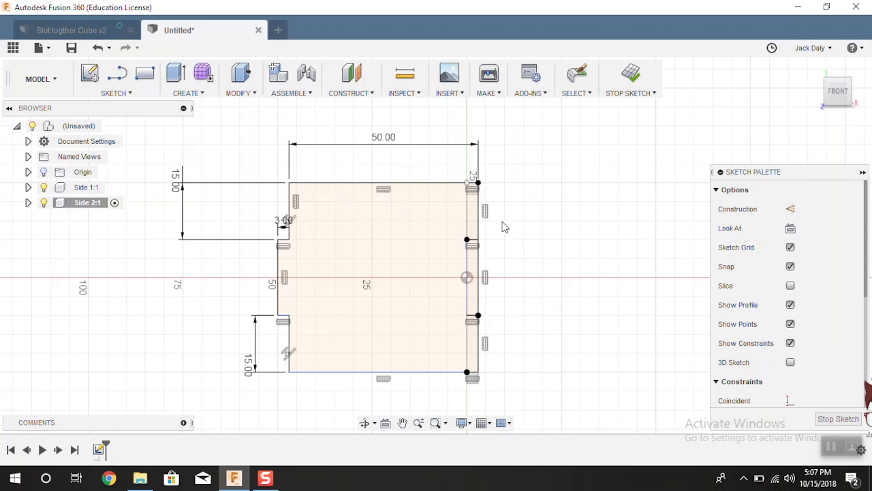
- Examine how the panels interlock in the finished Slot togther Cube v2 model, then return to the Untitled design
middle_click_drag(525, 227, 330, 184, "shift")
scroll(331, 184, "up", 3)
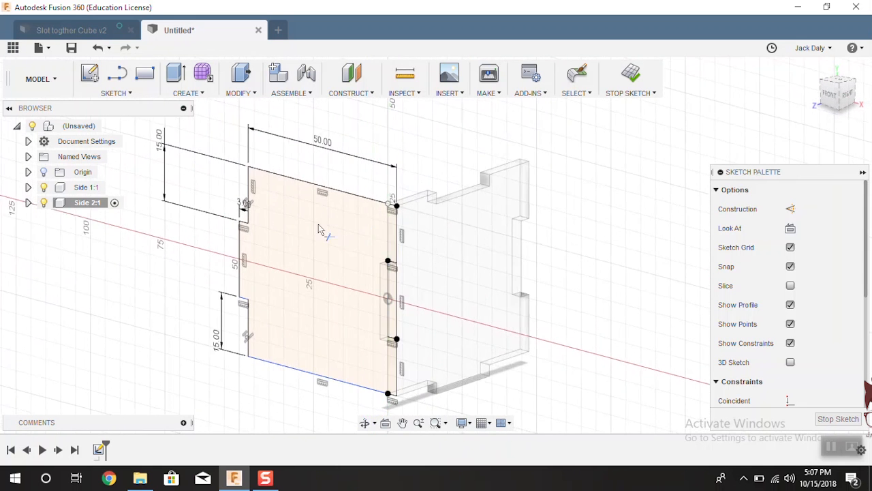
scroll(361, 170, "up", 1)
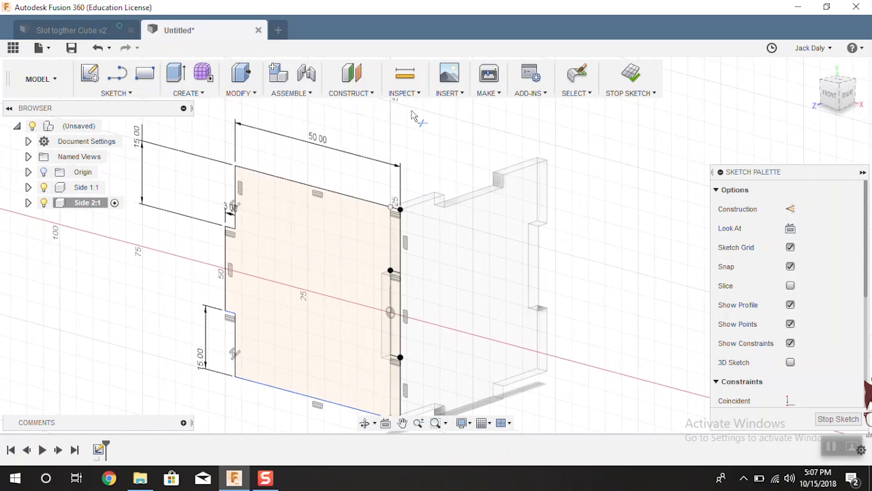
left_click(81, 29)
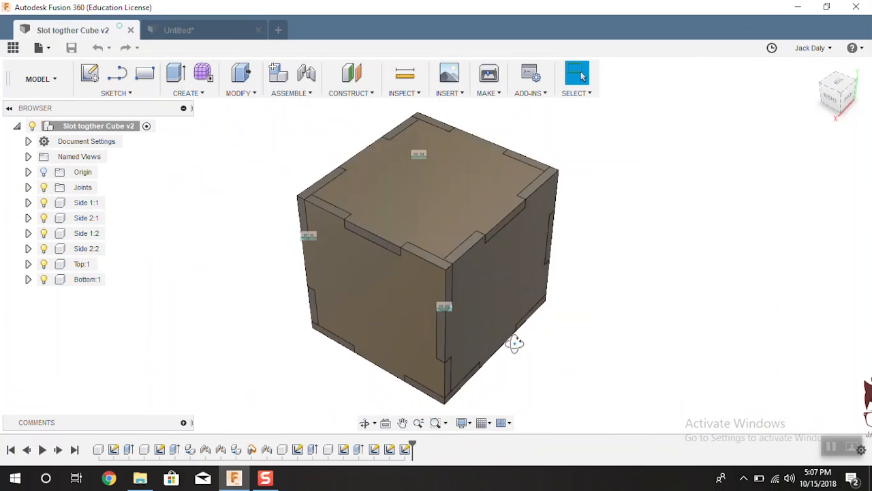
middle_click_drag(512, 343, 533, 275, "shift")
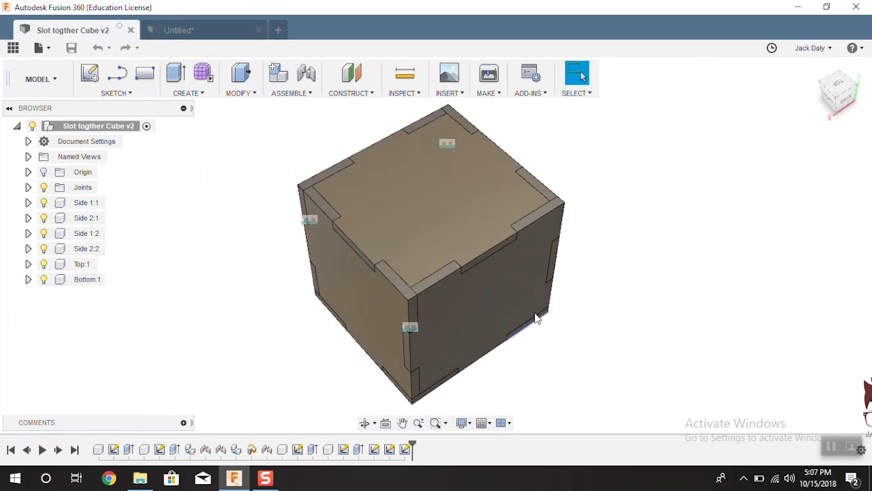
middle_click_drag(371, 286, 361, 249, "shift")
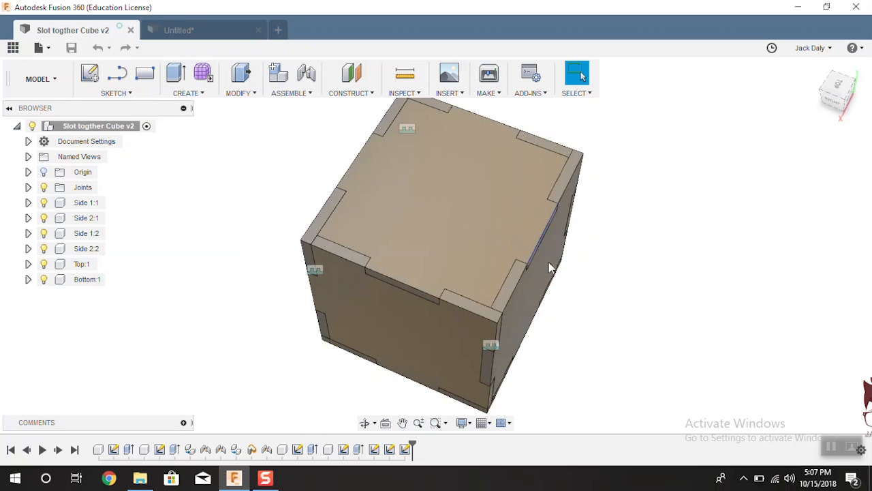
middle_click_drag(548, 262, 567, 240, "shift")
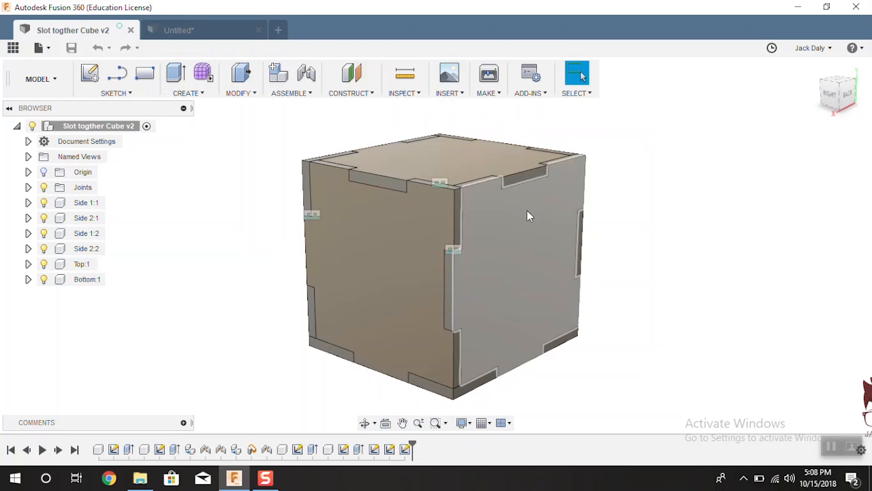
left_click(220, 37)
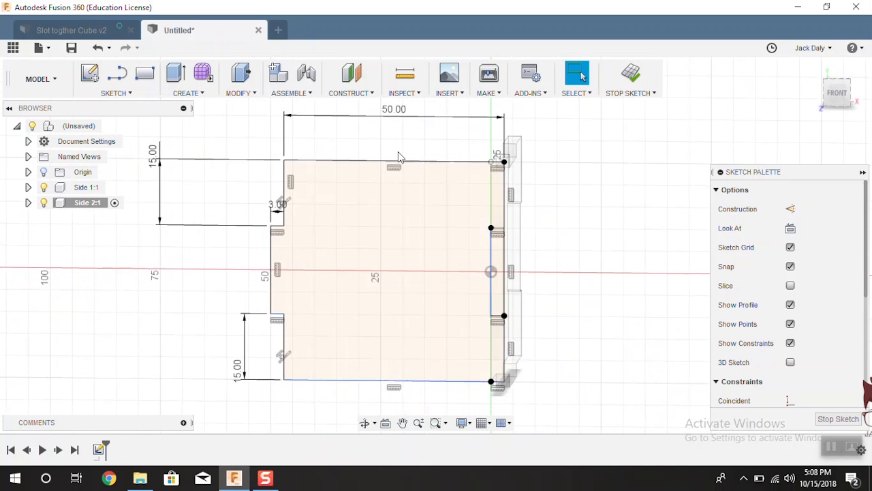
- Sketch a two-point rectangle about 25 mm by 5 mm inside the panel, along its top edge
left_click(144, 73)
left_click(340, 166)
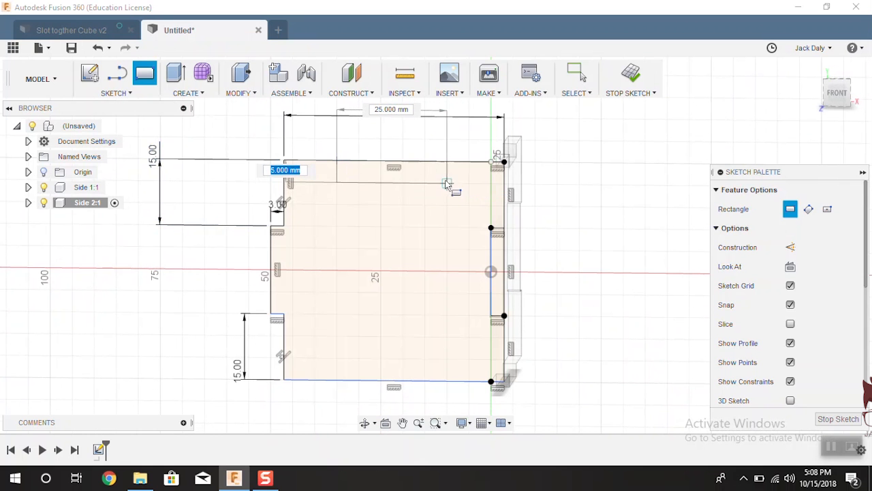
left_click(446, 183)
scroll(384, 181, "up", 3)
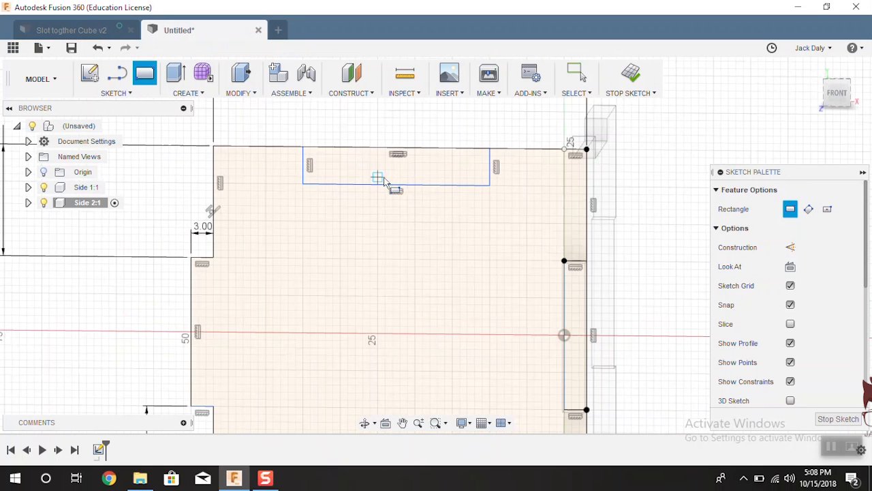
- Dimension the depth of the rectangle at the panel's top edge as 3 mm
left_click(837, 95)
key("s")
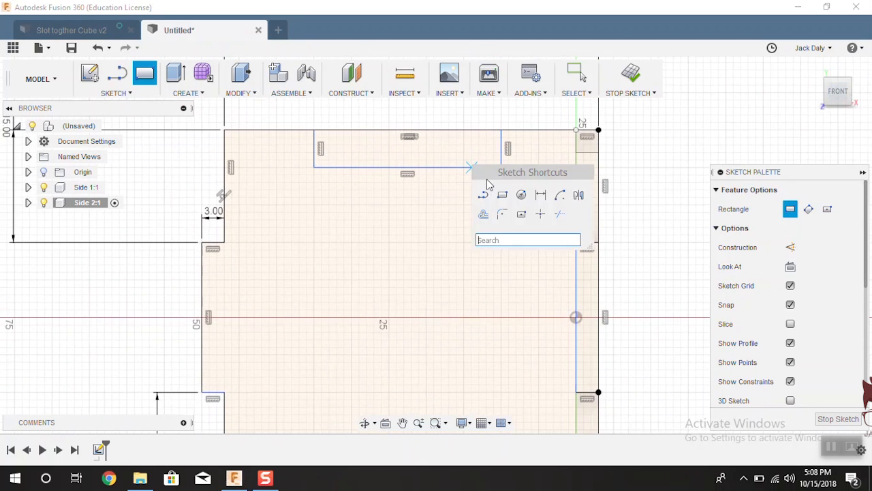
key("Escape")
left_click(500, 151)
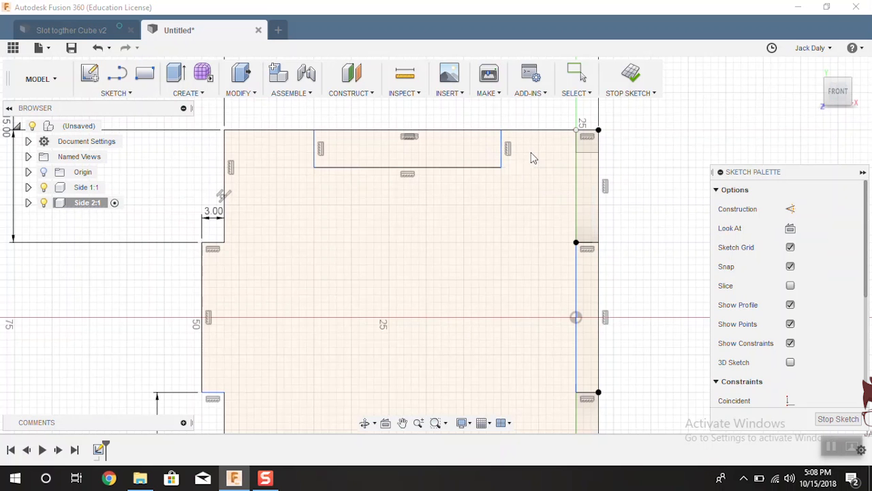
left_click(530, 154)
type("3")
key("Return")
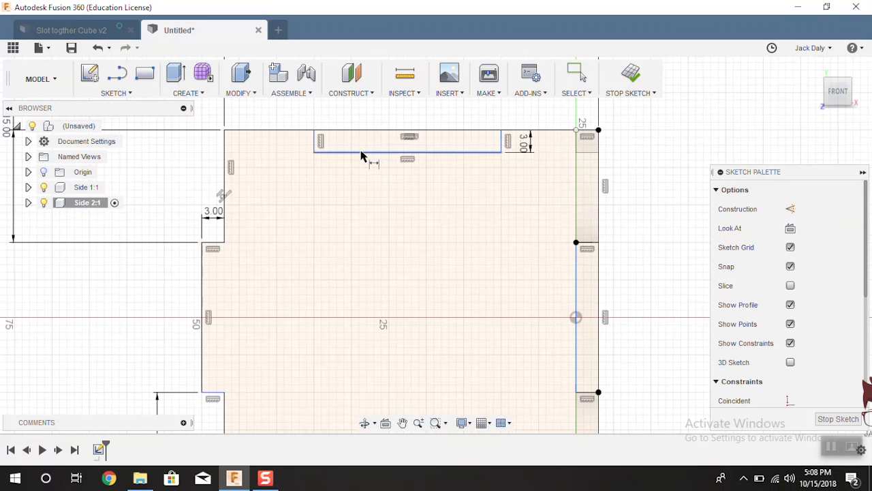
left_click(315, 141)
left_click(224, 142)
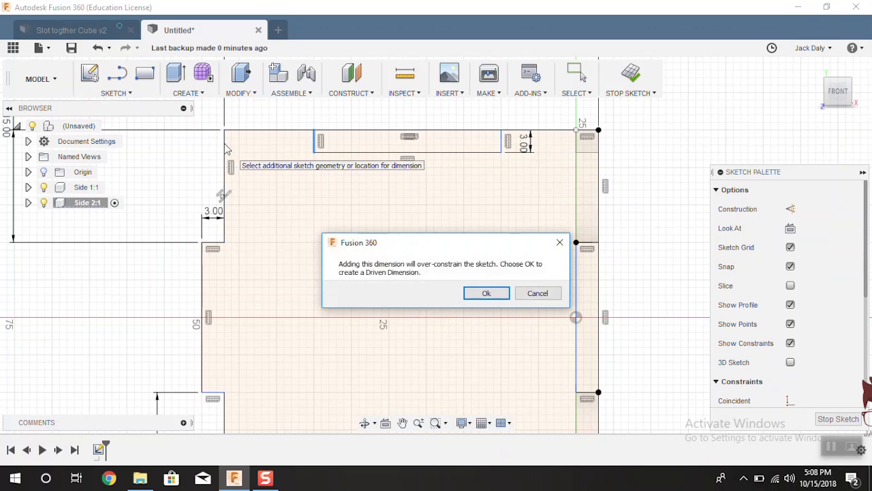
left_click(549, 294)
left_click(316, 145)
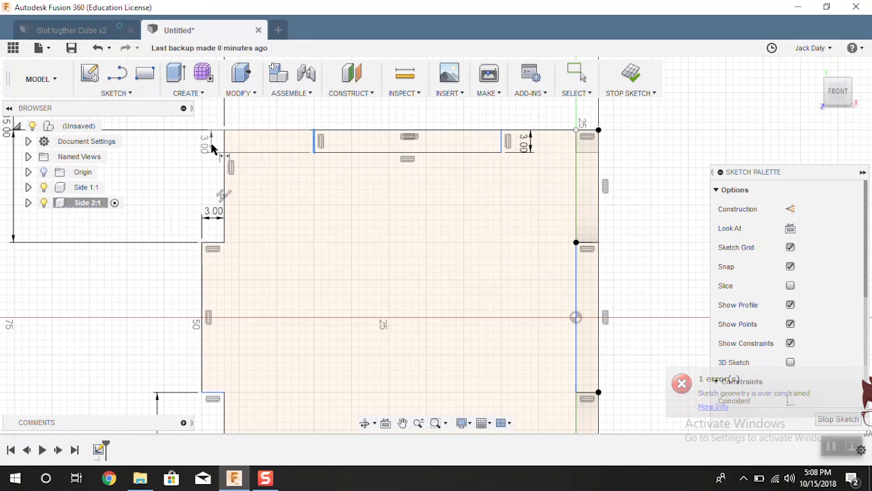
left_click(210, 149)
left_click(488, 294)
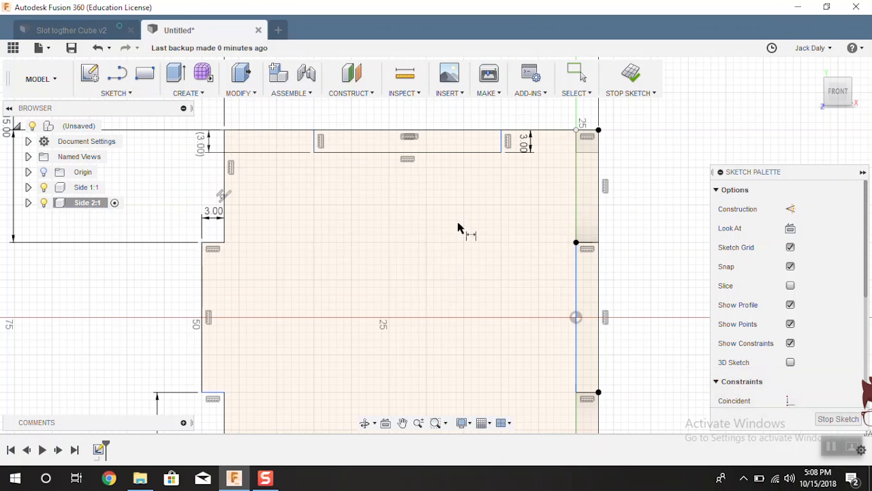
left_click_drag(519, 160, 523, 206)
left_click_drag(202, 141, 284, 185)
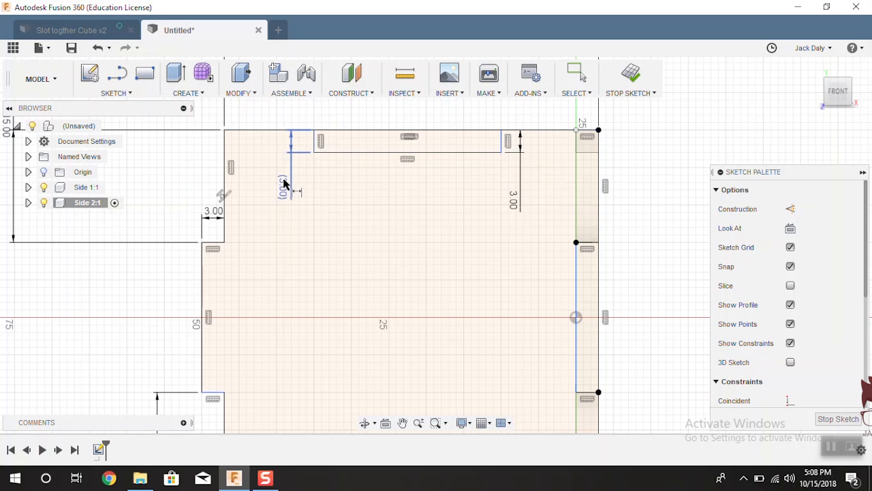
key("ctrl+z")
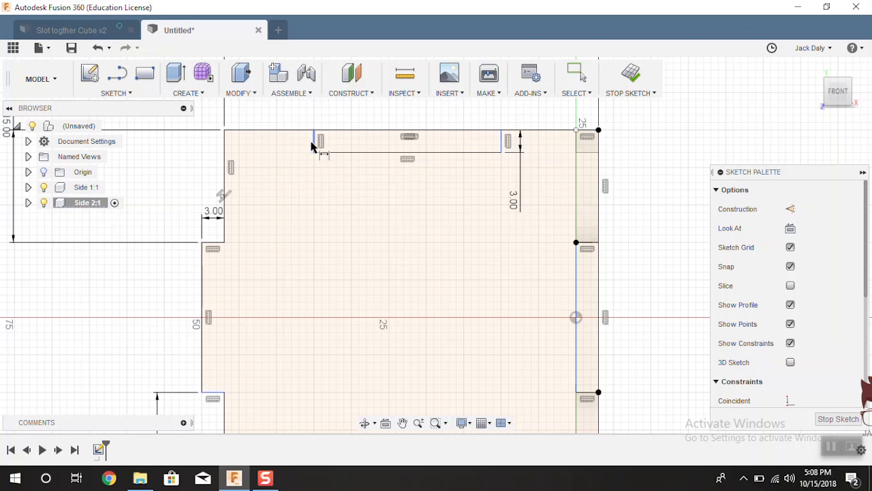
- Dimension the distance from the top notch's left side to the panel's left edge as 15 mm
left_click(313, 145)
left_click(224, 164)
left_click(265, 116)
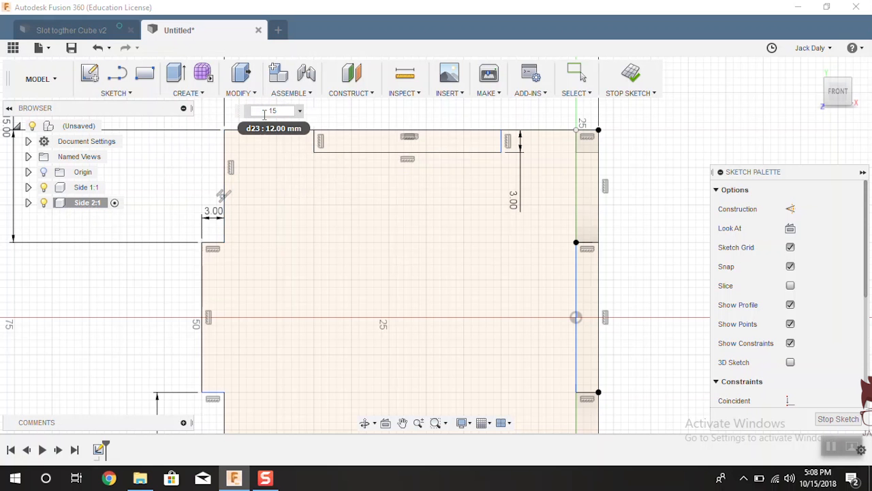
type("15")
key("Return")
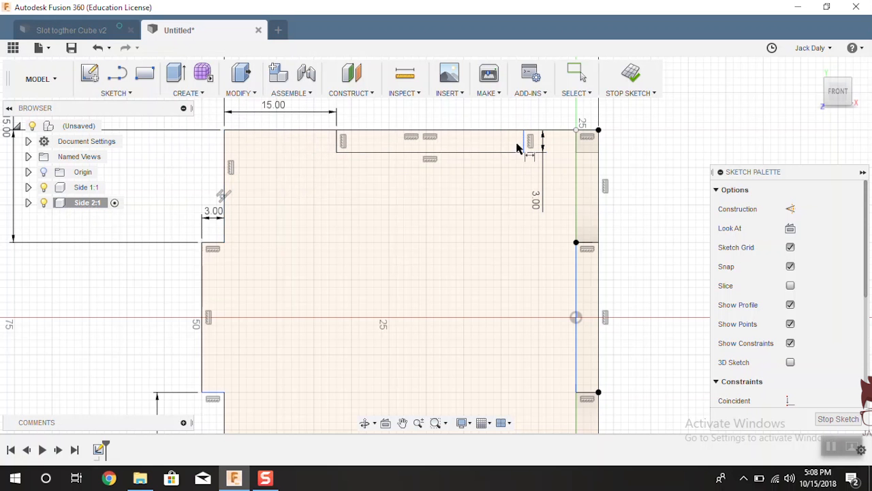
- Dimension the distance from the top notch's right side to the panel's right edge as 15 mm
left_click(598, 149)
left_click(549, 120)
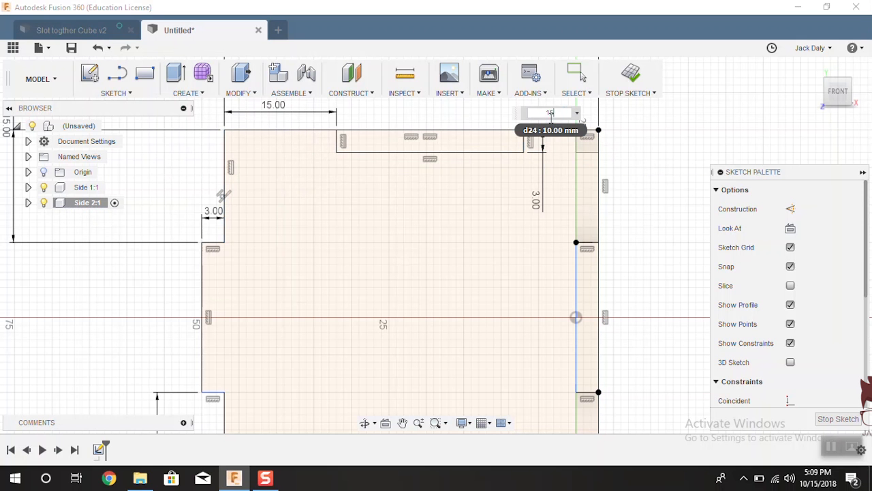
key("Return")
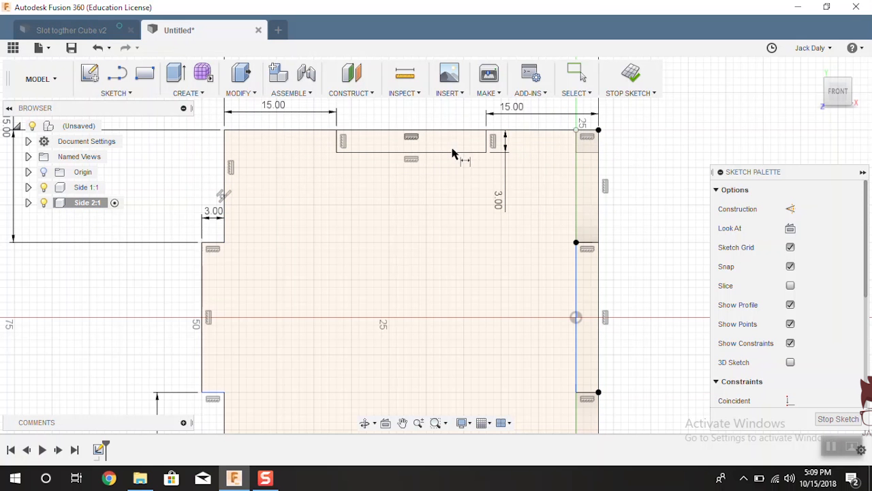
left_click(455, 152)
key("Escape")
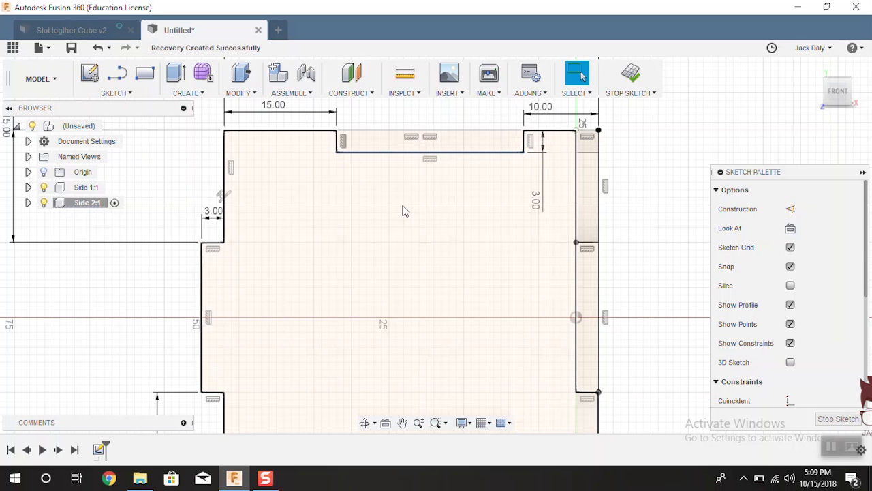
key("s")
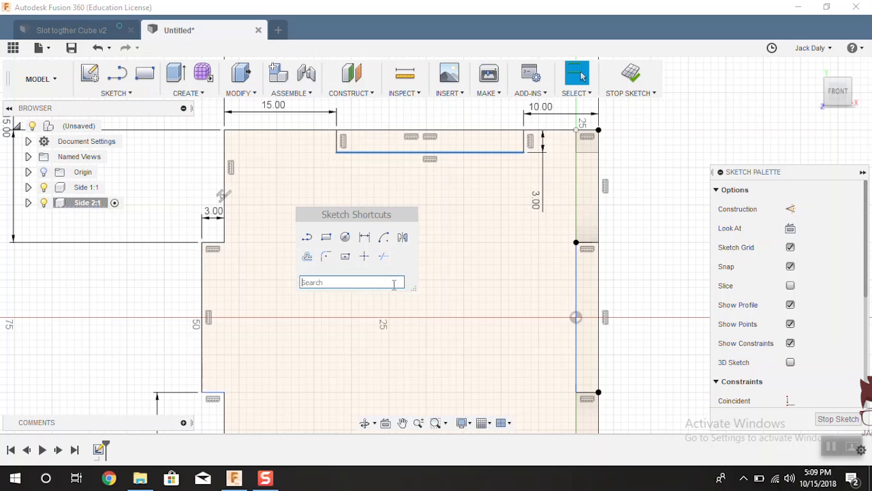
left_click(368, 236)
key("Escape")
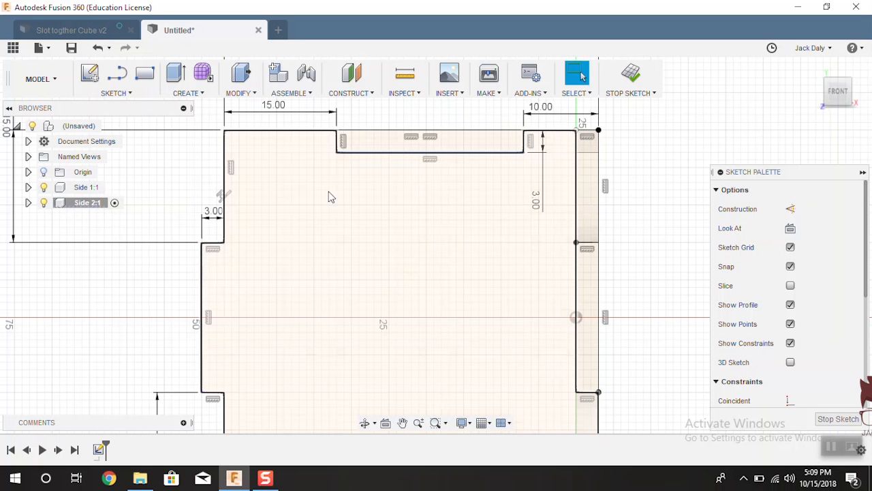
key("s")
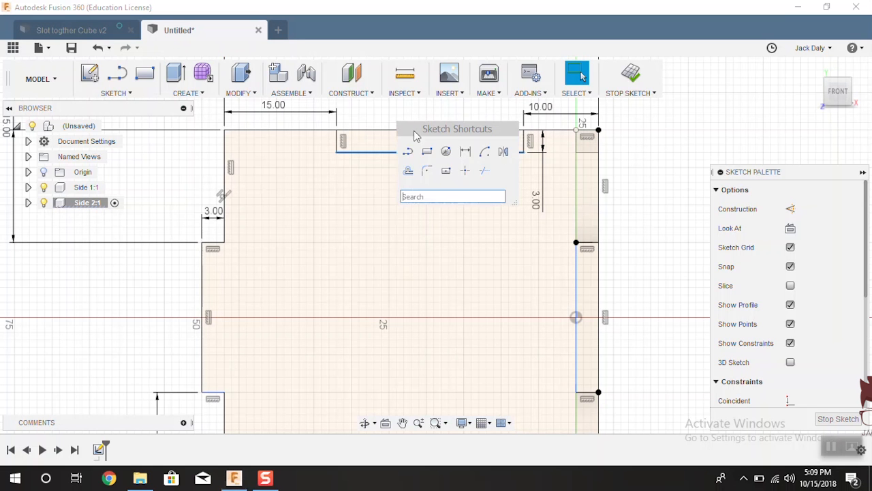
left_click(467, 149)
key("Escape")
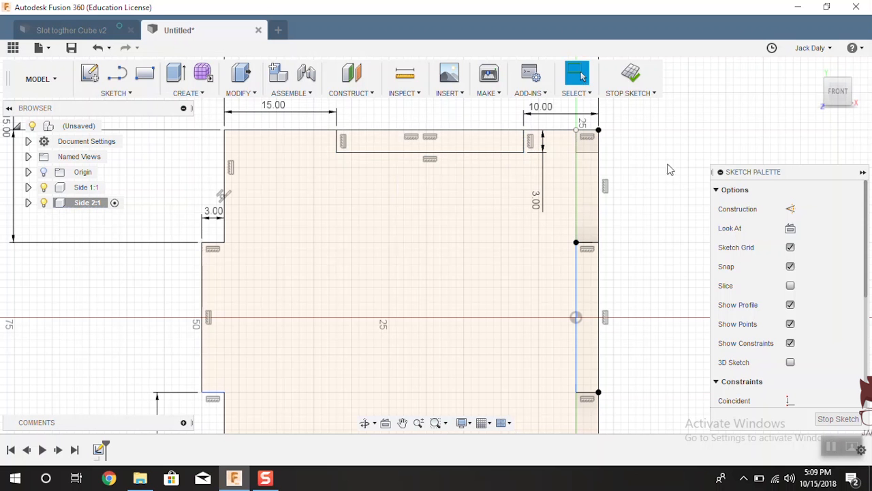
- Change the 10 mm dimension between the top notch and the panel's right edge to 15 mm
key("s")
left_click(721, 198)
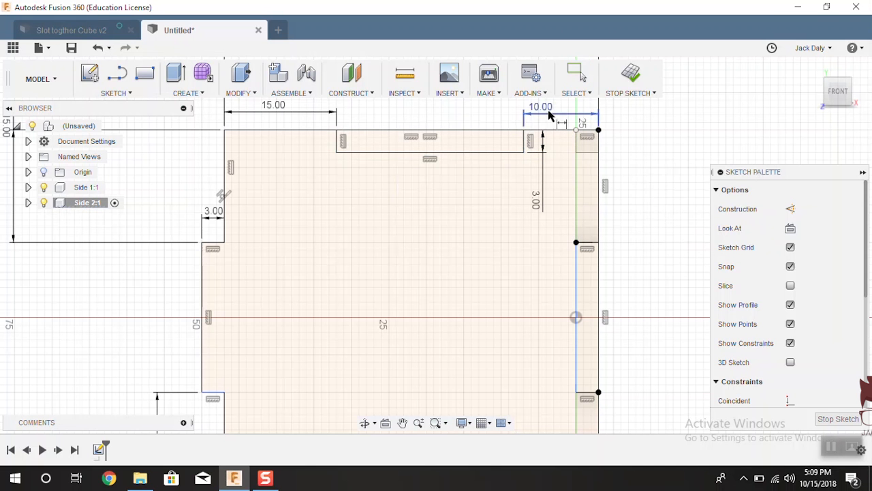
double_click(549, 109)
type("15")
key("Return")
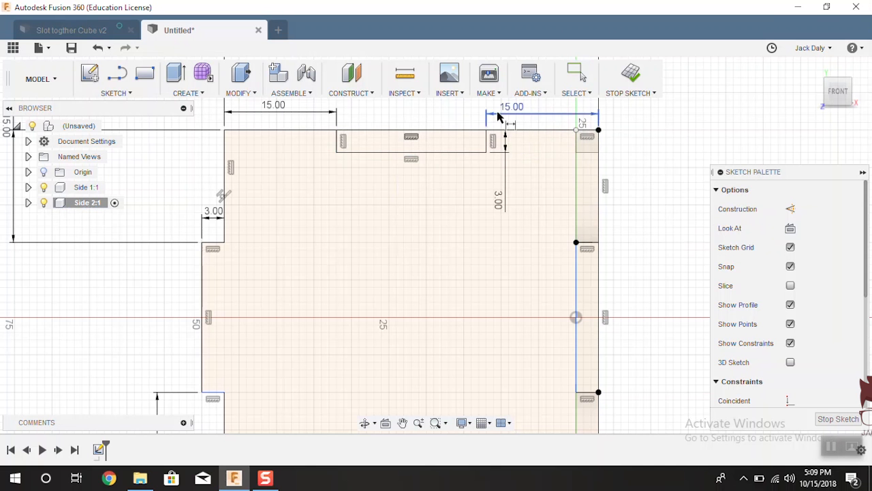
- Sketch a two-point rectangle about 5 mm high outside the panel, starting on its bottom edge, for the bottom tab
scroll(526, 146, "down", 3)
scroll(507, 148, "down", 3)
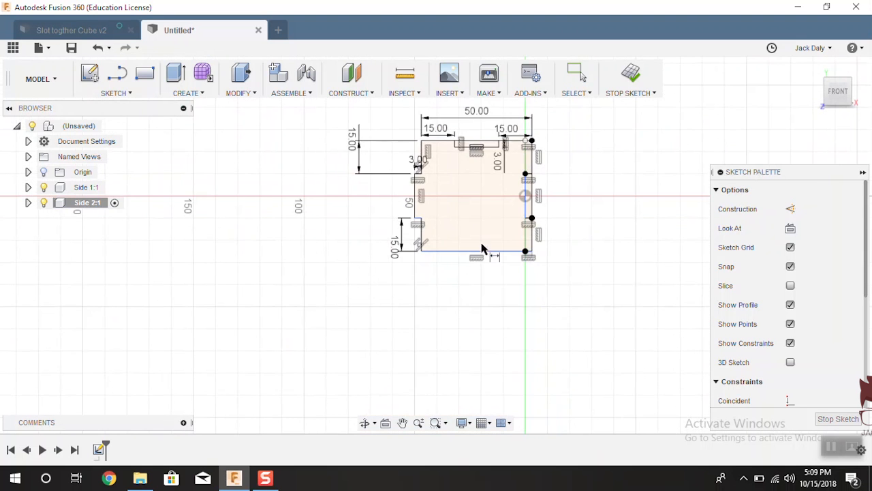
scroll(495, 228, "up", 2)
key("r")
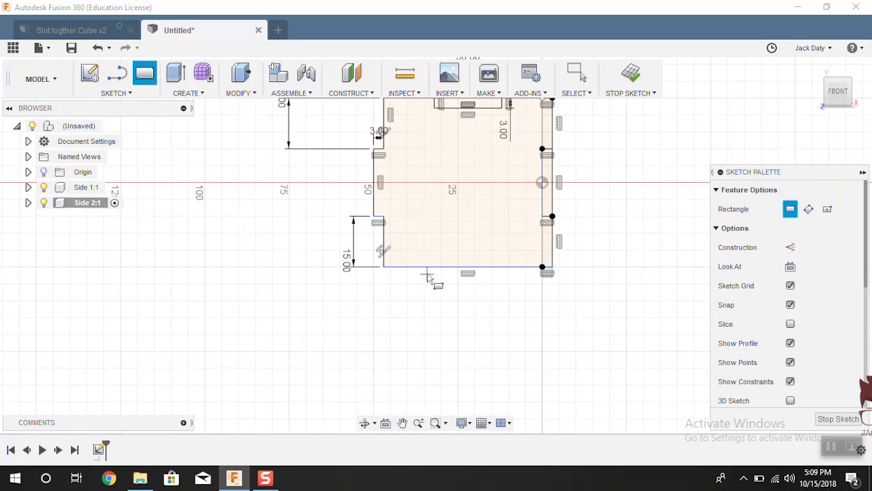
left_click(431, 265)
left_click(508, 281)
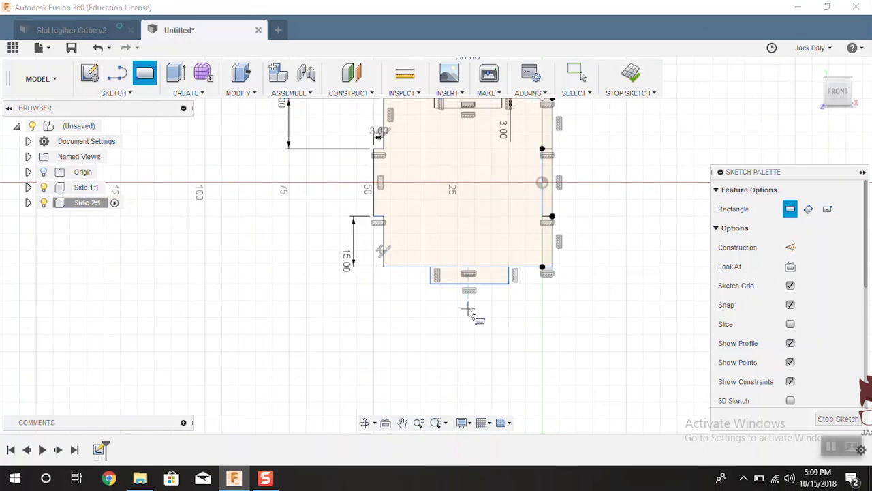
- Dimension the distance from the bottom tab's left side to the panel's left edge as 15 mm
key("s")
left_click(526, 338)
scroll(490, 308, "up", 1)
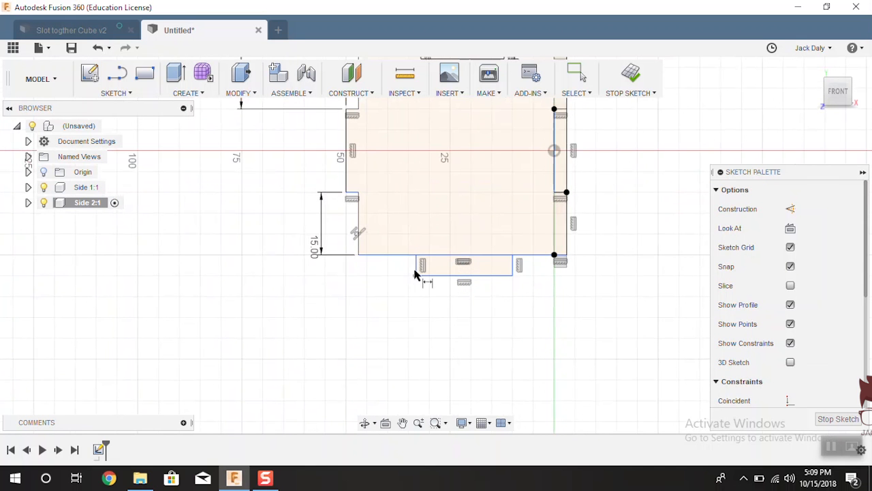
left_click(358, 245)
left_click(383, 298)
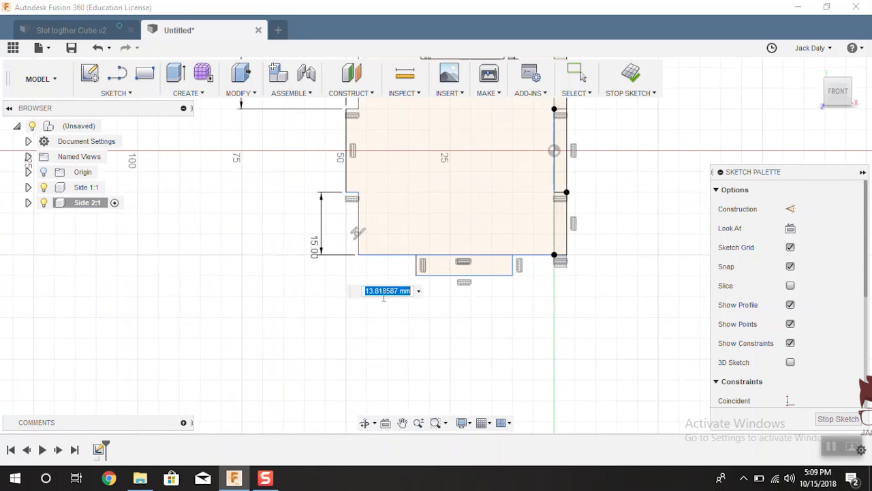
type("15")
key("Return")
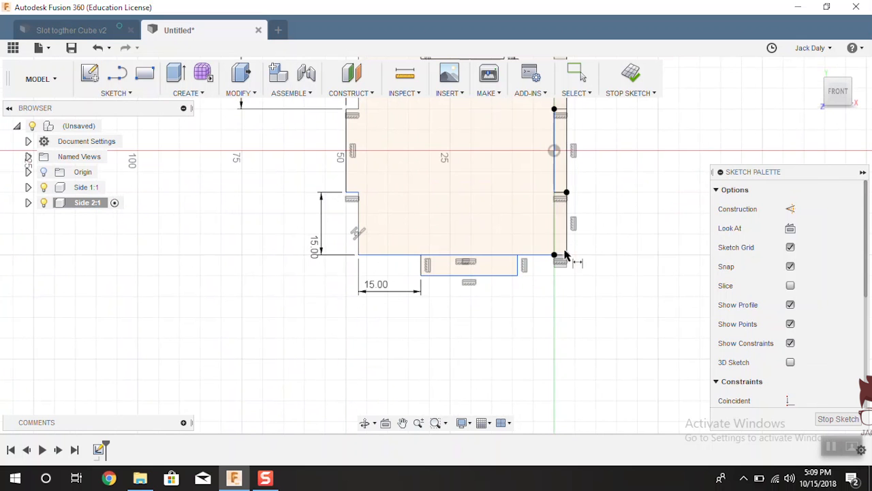
- Dimension the distance from the bottom tab's right side to the panel's right edge as 15 mm
left_click(518, 269)
left_click(566, 263)
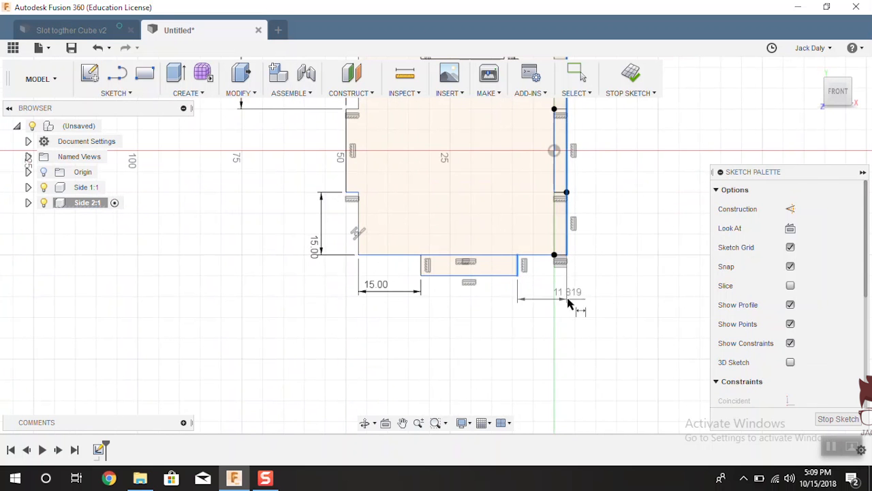
left_click(569, 299)
key("Return")
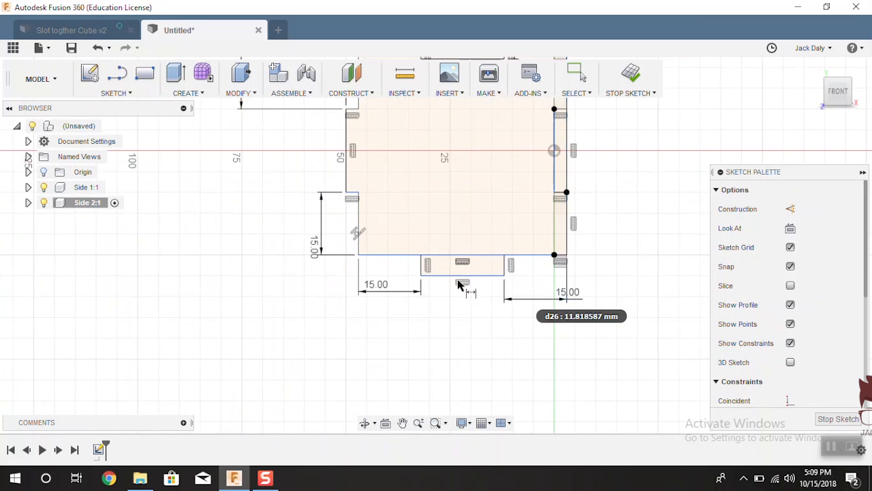
- Dimension the bottom tab's height as 3 mm
left_click(507, 269)
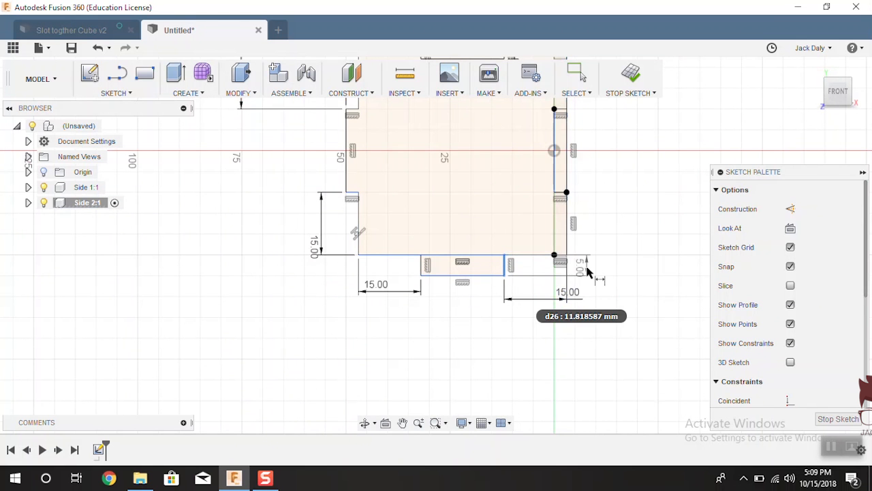
left_click(590, 273)
key("Return")
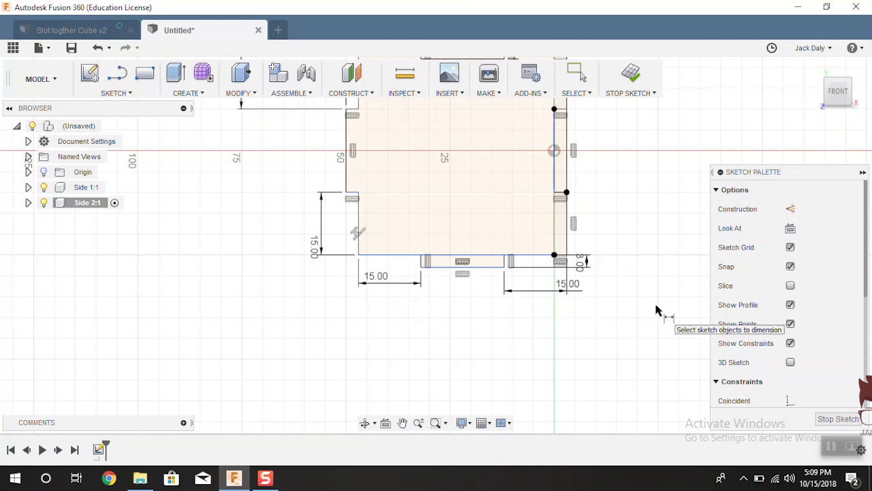
- Trim the horizontal segment between the bottom tab and the panel to merge them into one profile
scroll(652, 308, "down", 2)
scroll(398, 239, "up", 4)
scroll(411, 210, "down", 3)
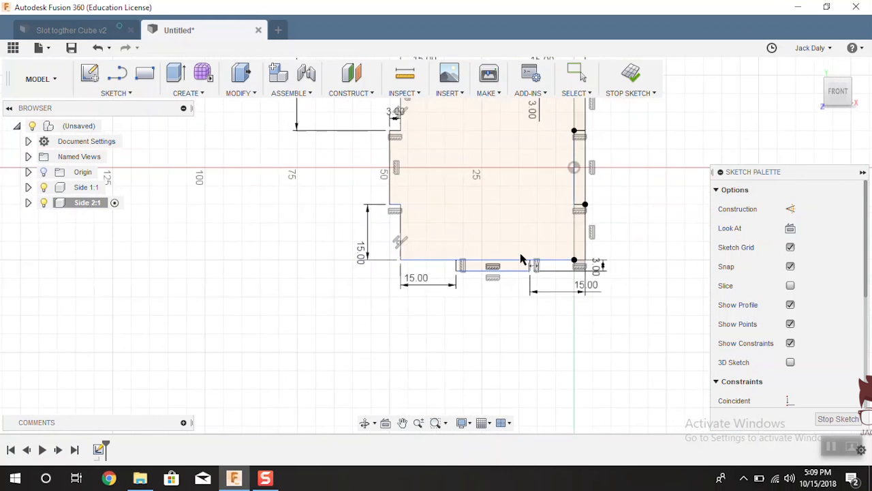
scroll(496, 255, "up", 3)
key("s")
left_click(562, 279)
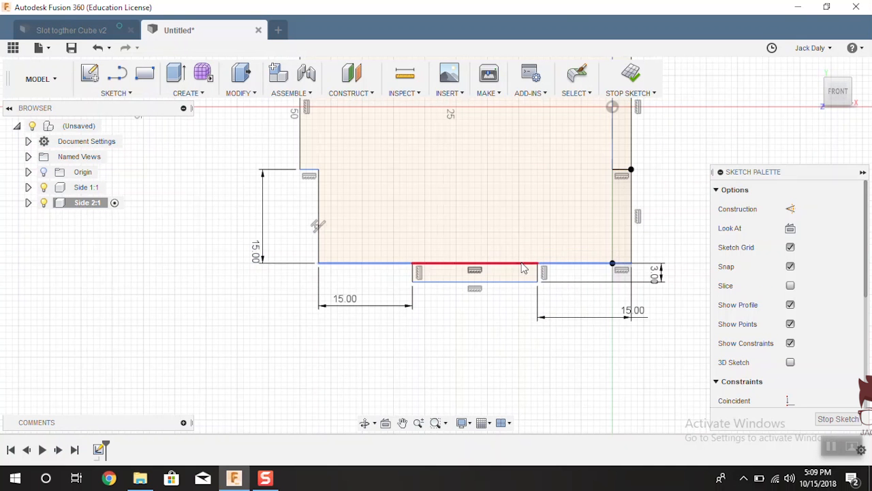
scroll(504, 265, "up", 3)
left_click(484, 264)
scroll(482, 269, "down", 6)
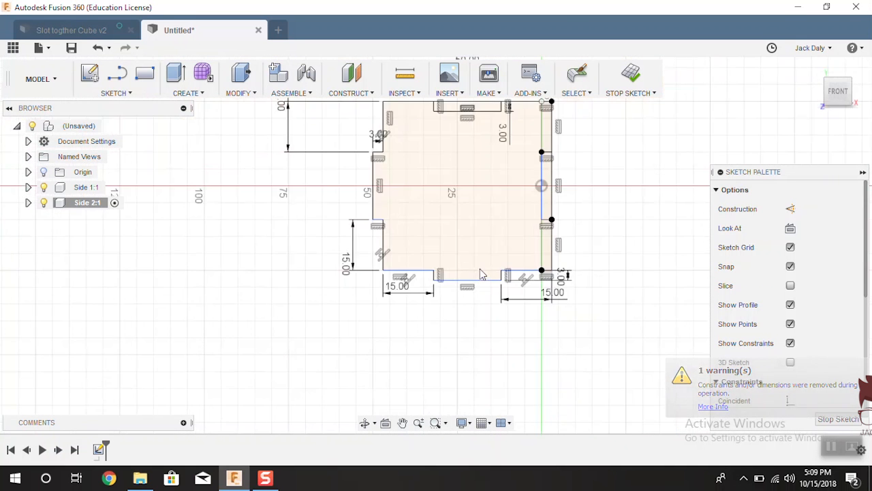
scroll(505, 302, "up", 5)
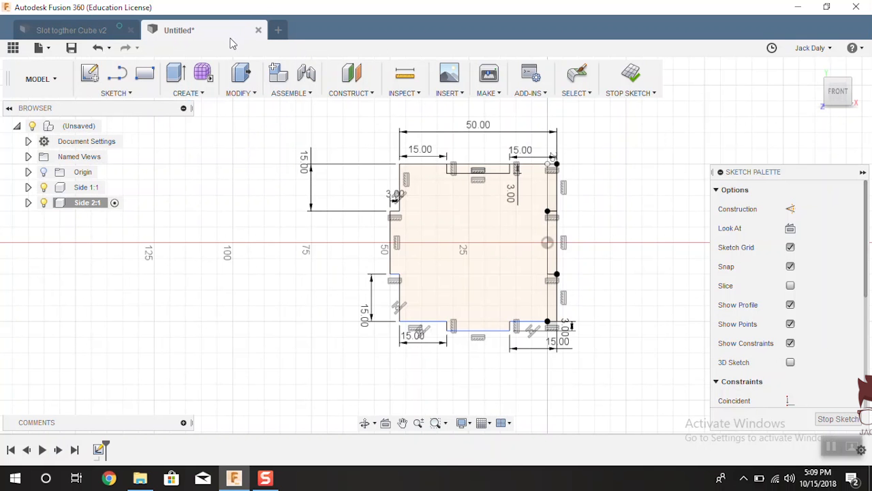
left_click(179, 74)
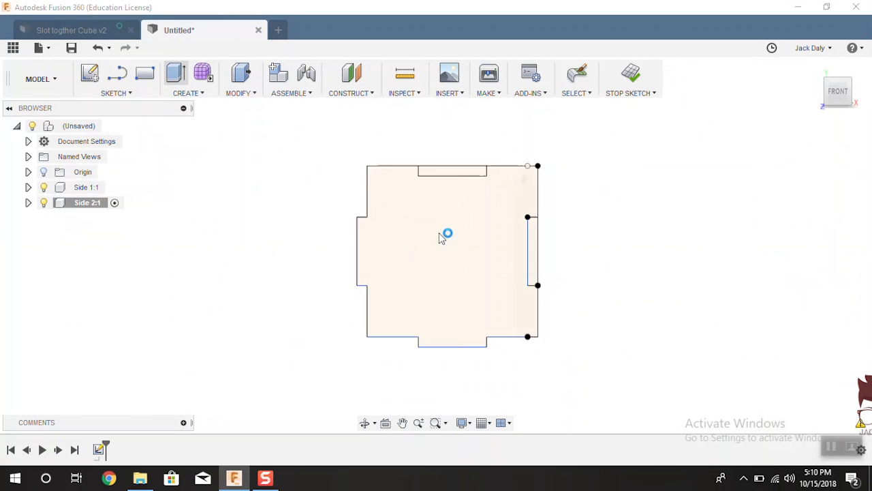
left_click(437, 229)
scroll(437, 224, "up", 4)
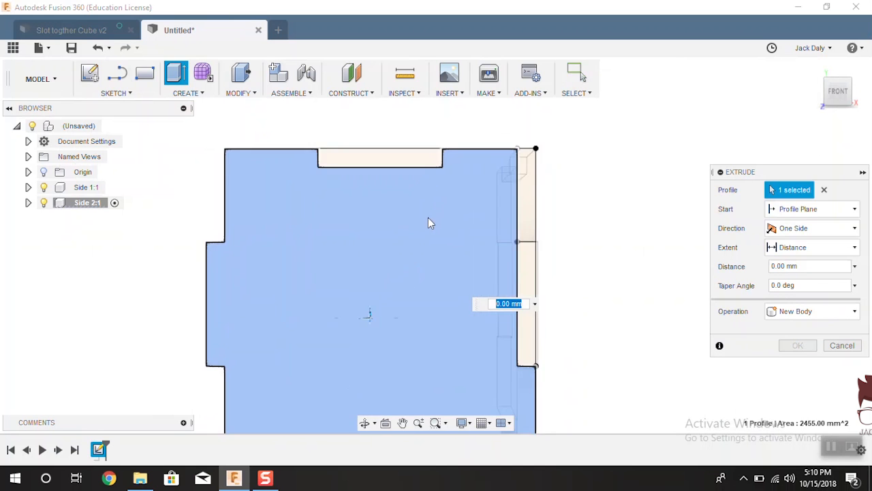
middle_click_drag(428, 217, 407, 216, "shift")
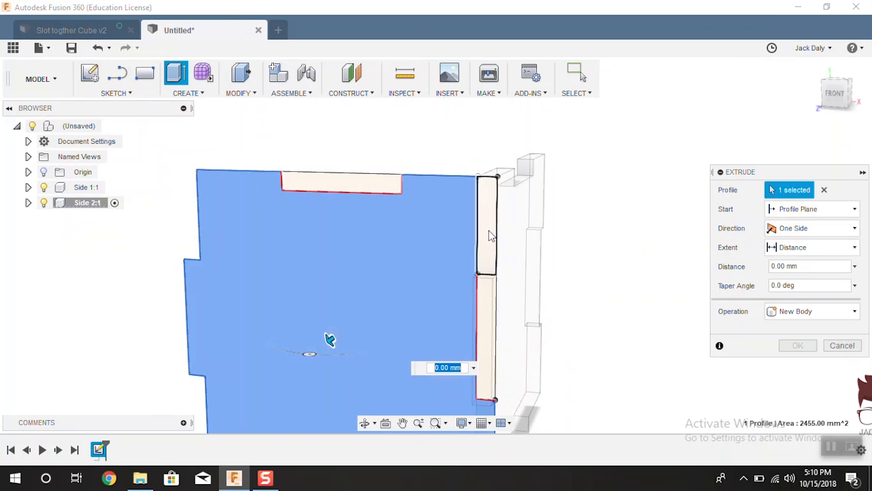
scroll(496, 223, "down", 3)
scroll(406, 249, "up", 2)
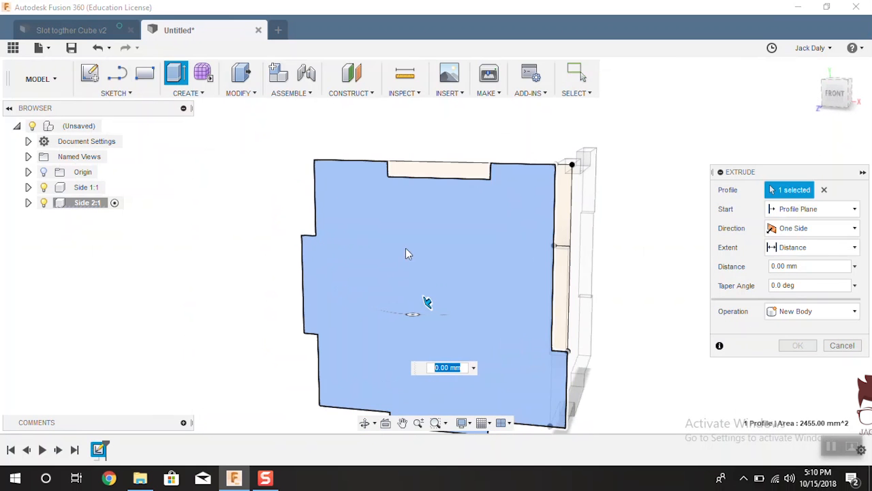
left_click(455, 217)
left_click(449, 174)
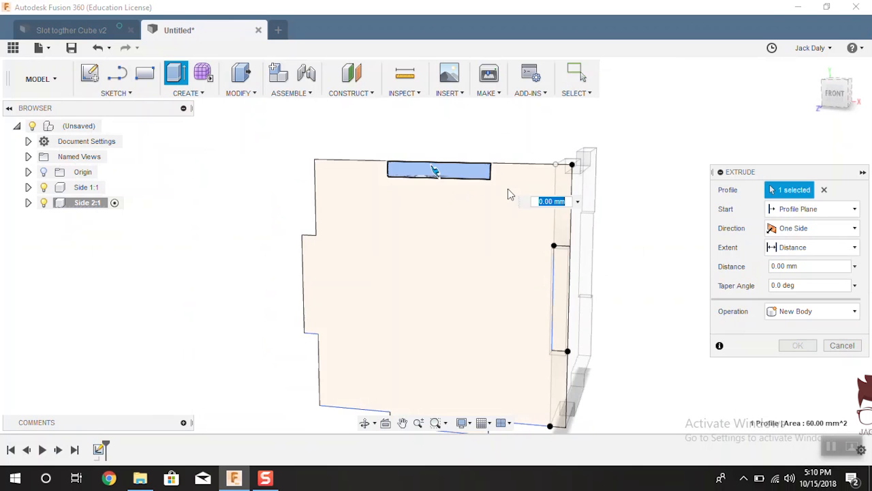
type("3")
key("Return")
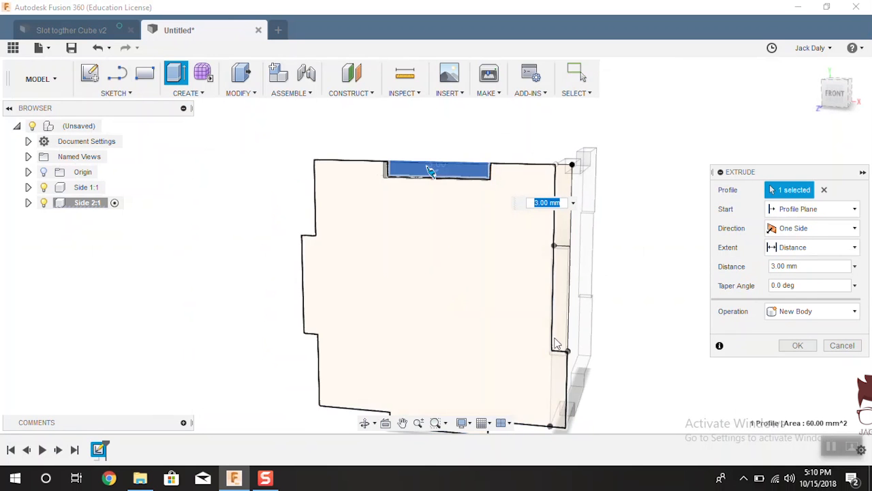
left_click(559, 300)
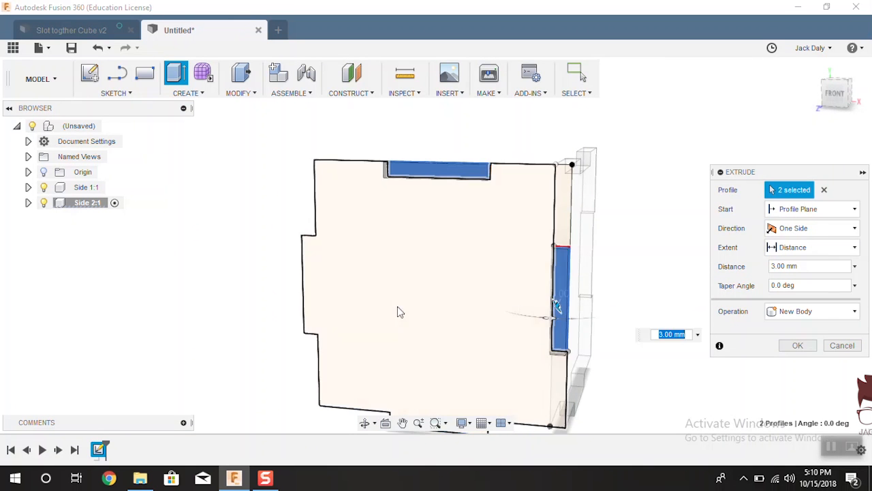
left_click(842, 345)
- Extrude the main Side 2 profile together with the narrow strip above its edge notch 3 mm as a new body
left_click(174, 75)
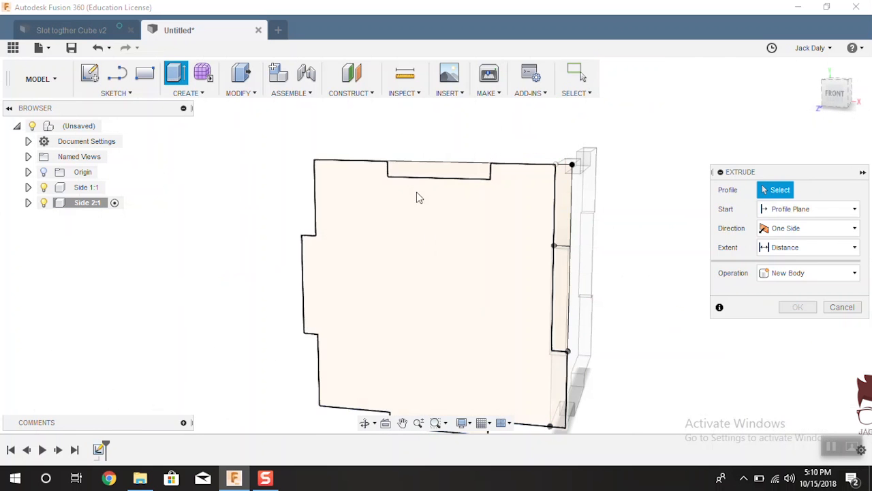
left_click(465, 225)
left_click(559, 207)
scroll(368, 270, "down", 4)
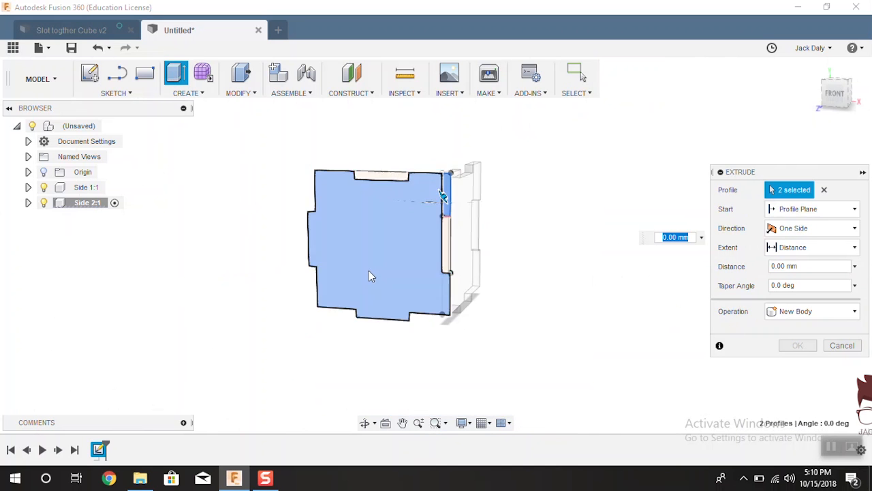
scroll(369, 270, "up", 3)
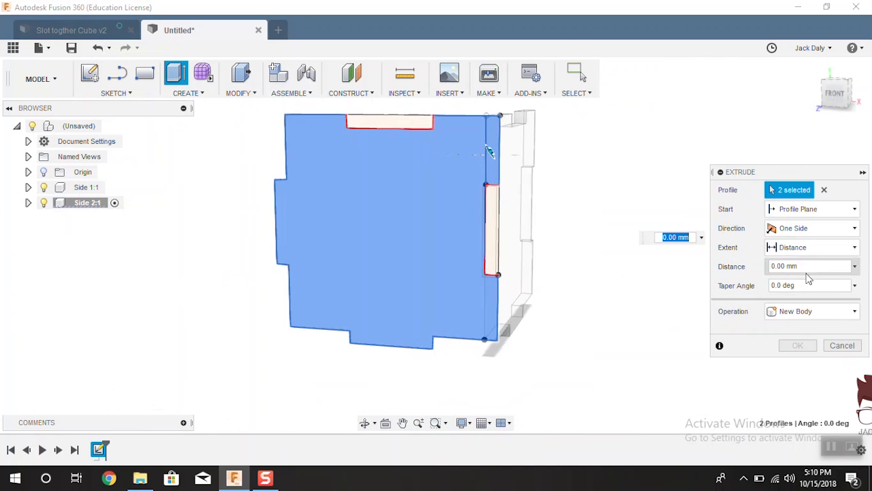
left_click(810, 267)
type("3")
key("Return")
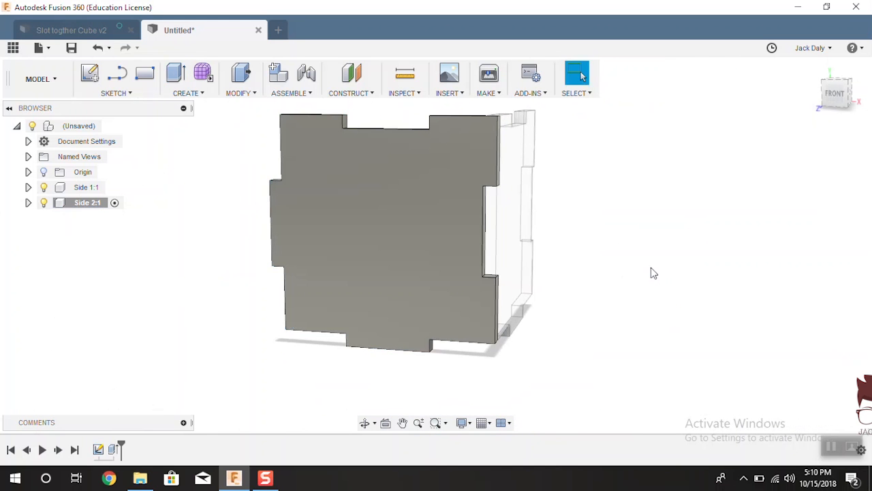
- Inspect how the Side 2 panel's corner meets Side 1, and activate the design's top-level component
middle_click_drag(576, 218, 336, 251, "shift")
scroll(336, 251, "up", 2)
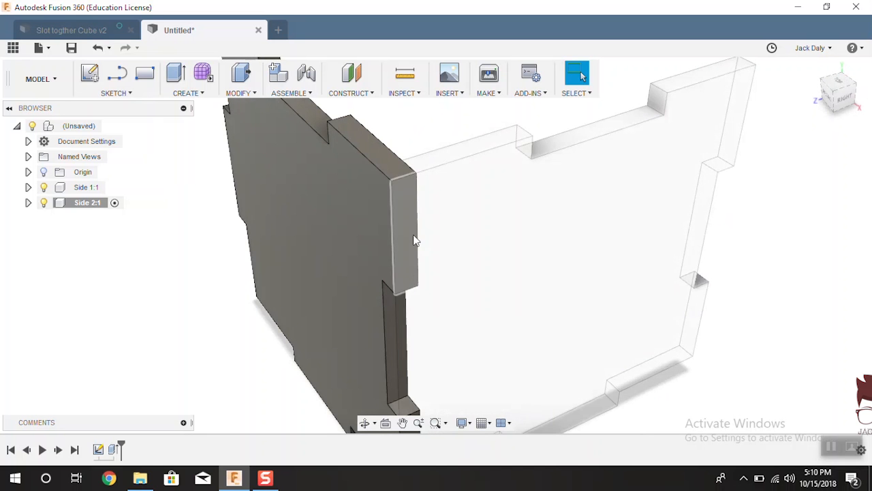
middle_click_drag(430, 226, 467, 288, "shift")
scroll(467, 265, "down", 4)
scroll(337, 143, "down", 3)
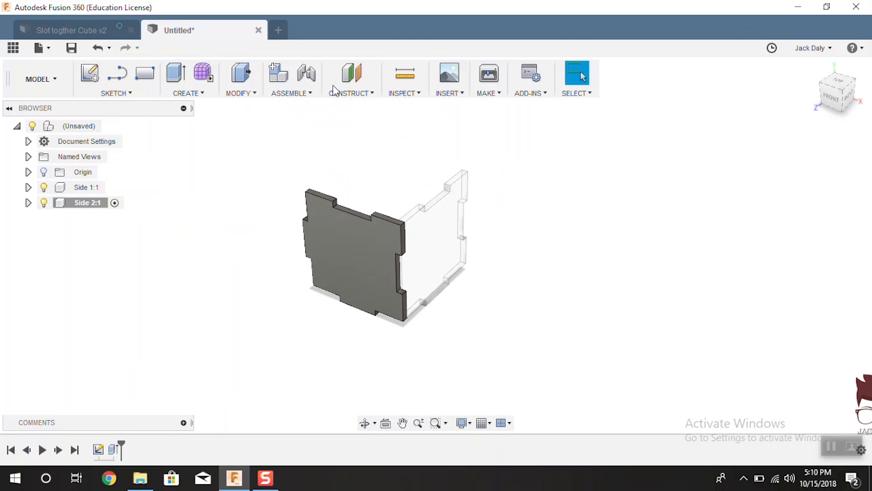
left_click(110, 125)
middle_click_drag(247, 194, 480, 222, "shift")
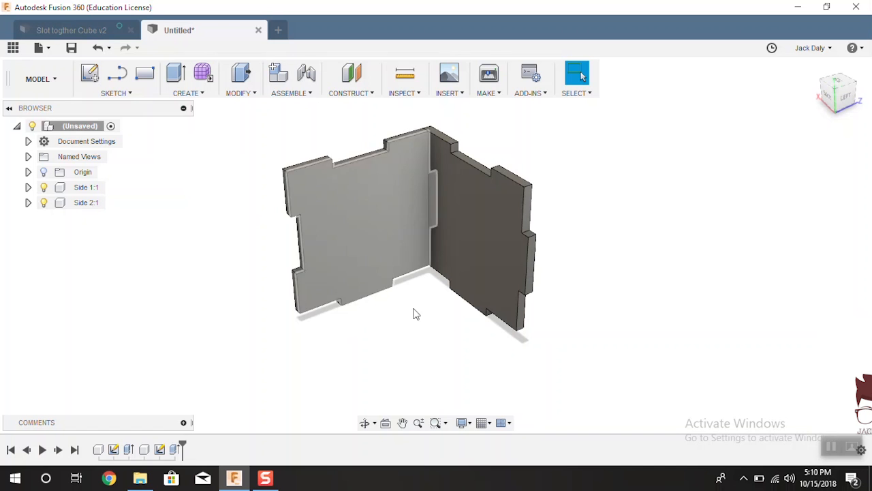
- Switch to the Slot togther Cube v2 document and hide its Top and Bottom components
left_click(66, 33)
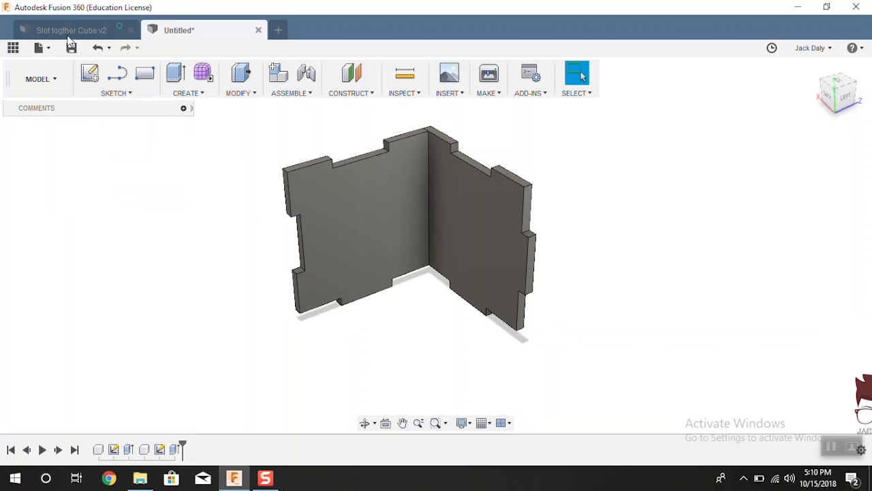
middle_click_drag(392, 318, 179, 336, "shift")
key("Escape")
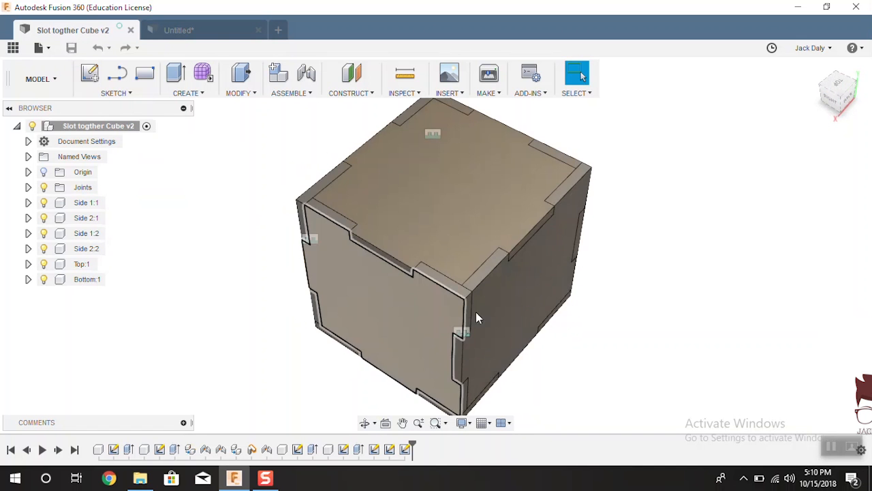
left_click(43, 263)
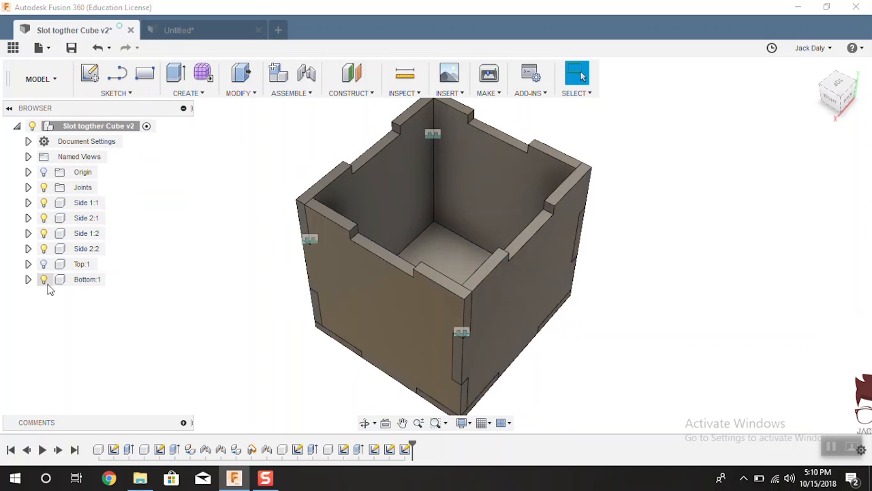
left_click(44, 279)
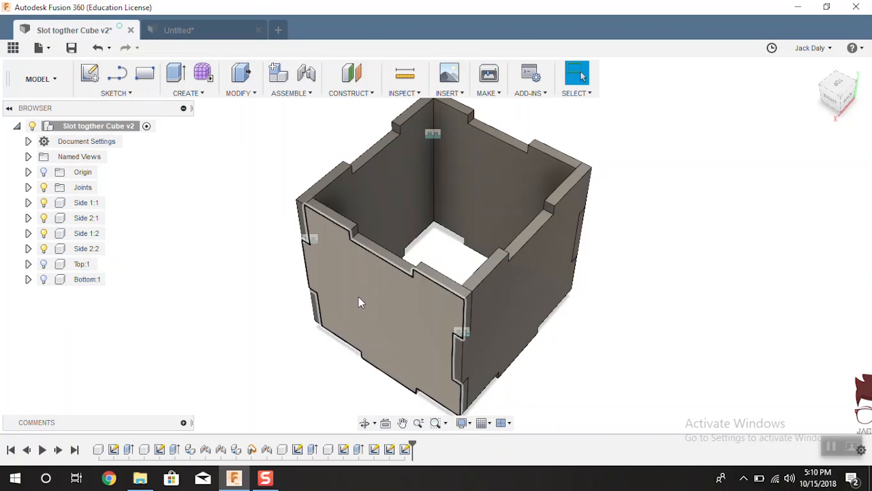
- Hide the Side 2:2 and Side 1:2 components, and show them again
left_click(43, 248)
left_click(43, 233)
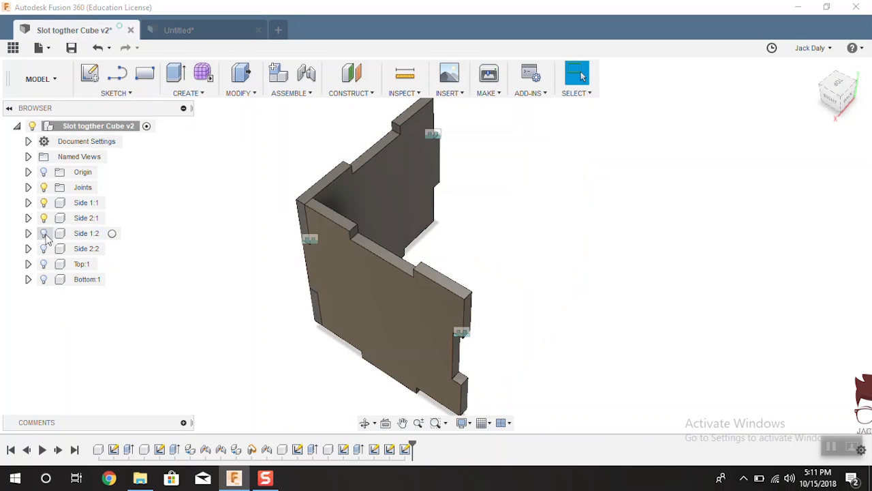
left_click(43, 233)
left_click(44, 248)
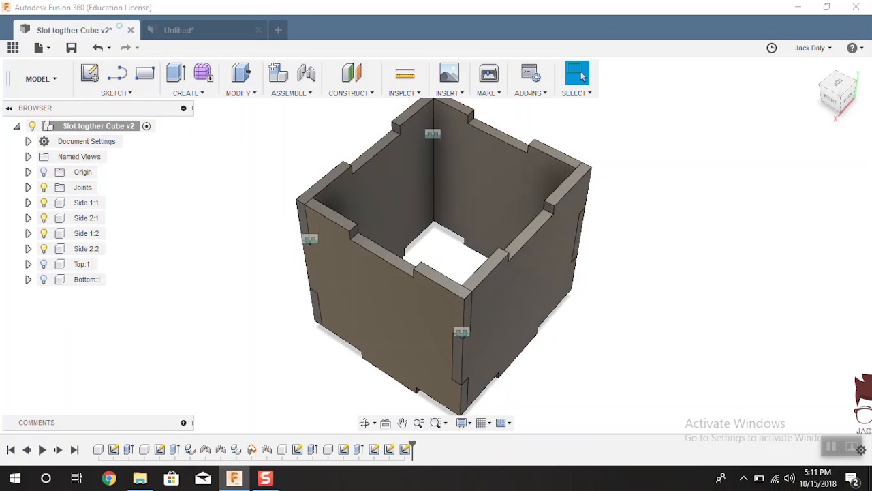
- Compare the untitled two-panel design with the four-sided cube in the Slot togther Cube v2 document
left_click(164, 30)
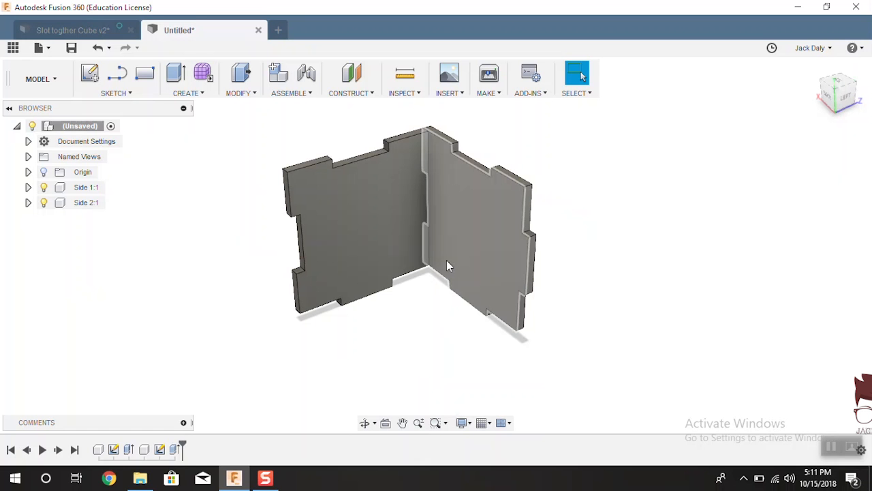
left_click(57, 30)
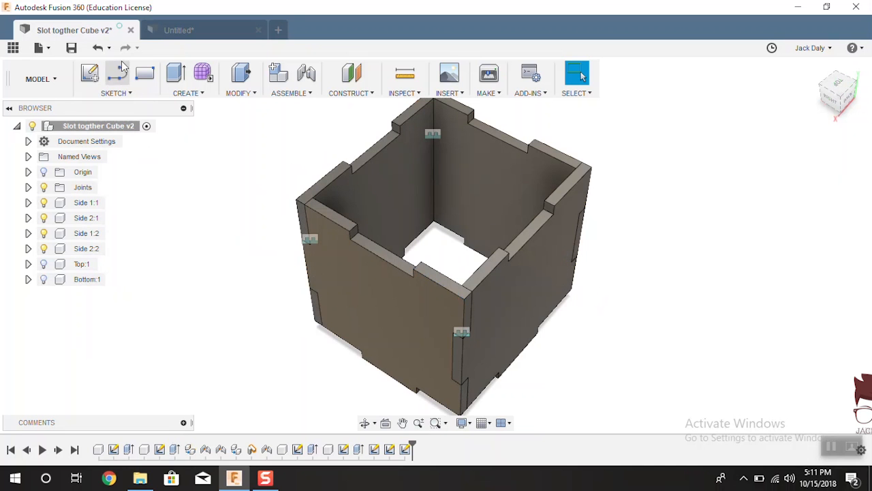
left_click(161, 34)
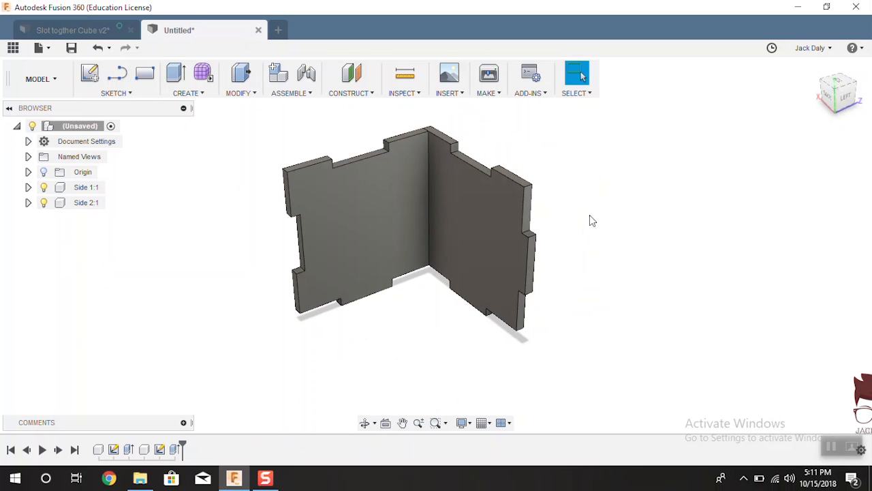
left_click(100, 34)
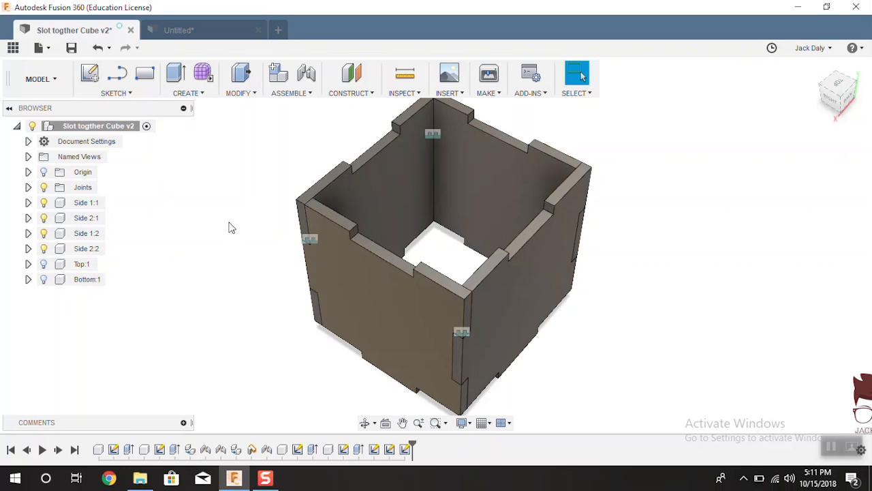
- Create an empty, activated component named "Top panel" under the top-level assembly
middle_click_drag(229, 227, 239, 244, "shift")
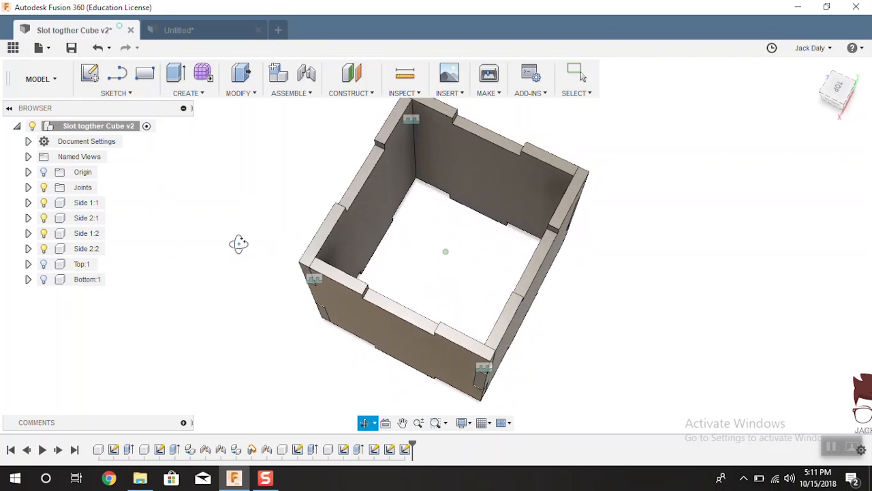
left_click(187, 93)
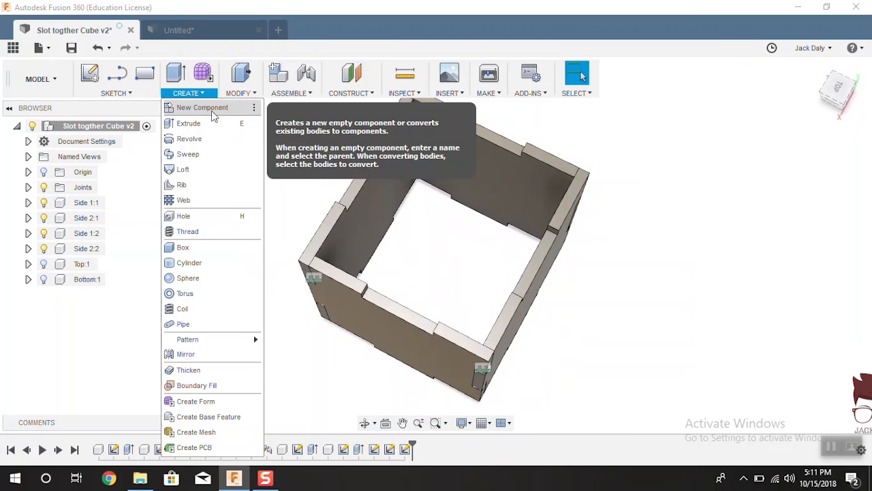
left_click(205, 108)
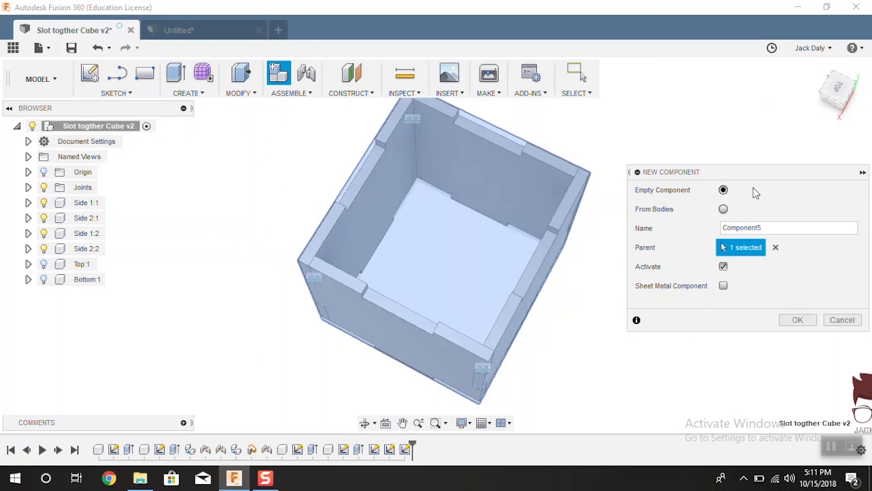
double_click(777, 228)
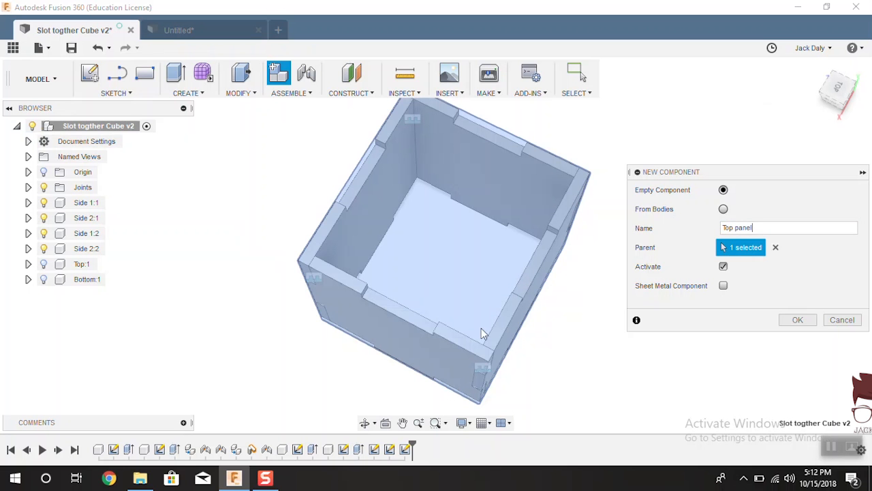
left_click(797, 320)
- Create a sketch on the recessed notch face in the upper edge of one of the cube's side panels
middle_click_drag(528, 309, 529, 275, "shift")
middle_click_drag(423, 207, 507, 220, "shift")
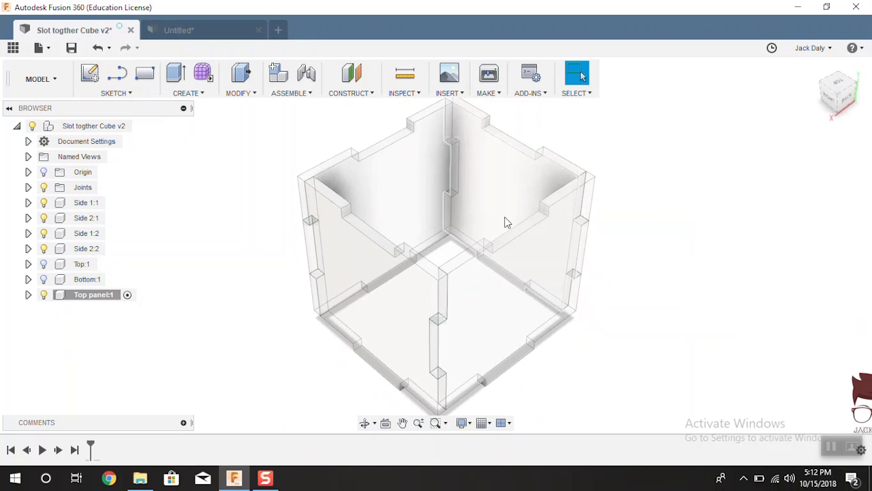
left_click(90, 73)
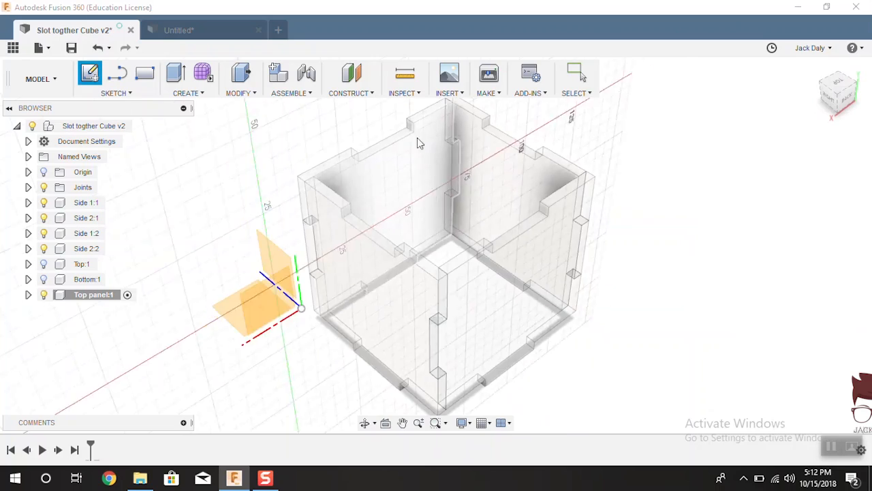
scroll(396, 141, "up", 5)
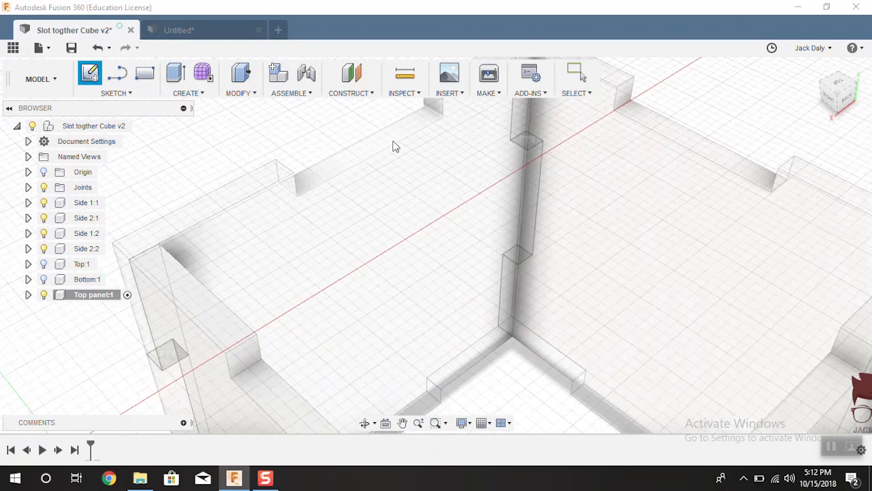
scroll(393, 143, "down", 4)
scroll(545, 159, "up", 2)
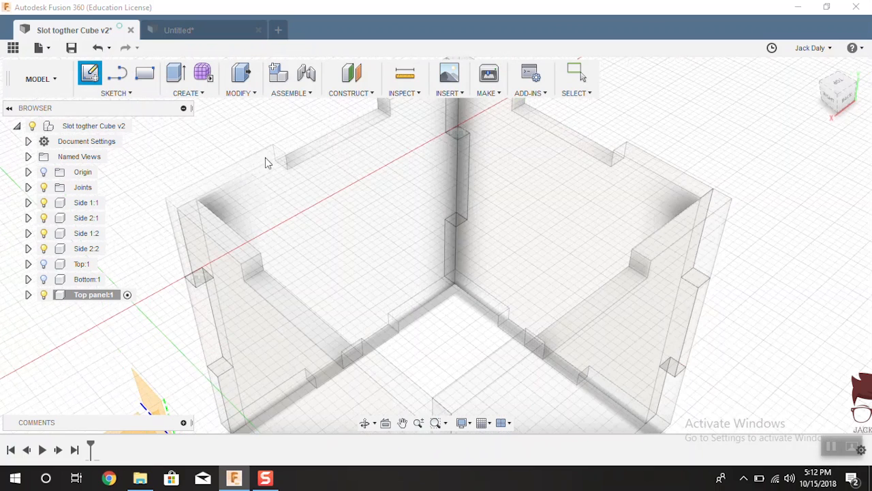
left_click(313, 157)
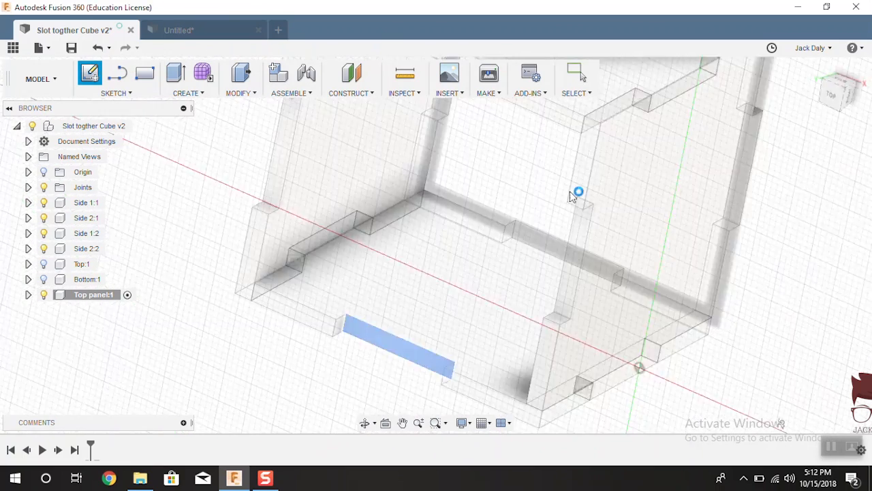
- Draw 3 by 20 mm rectangles over the notches of two adjacent side panels, starting with the Side 1:2 panel
scroll(430, 341, "down", 6)
scroll(391, 262, "up", 1)
scroll(407, 246, "down", 4)
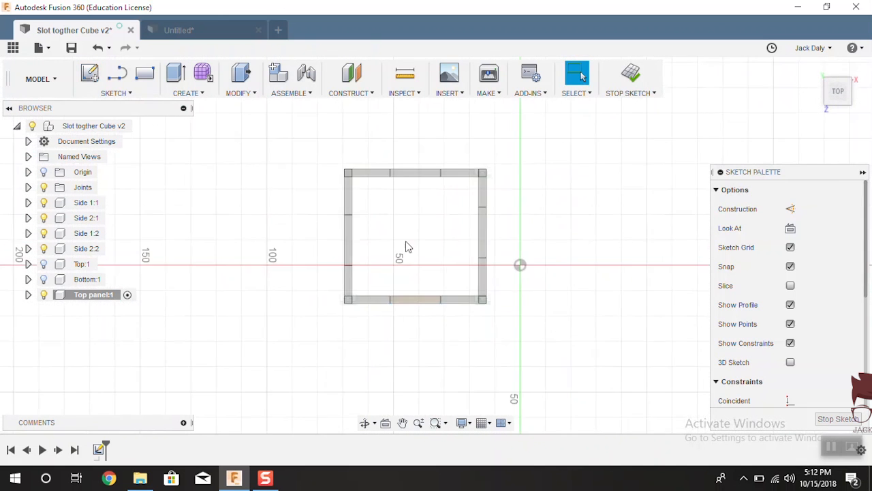
scroll(402, 245, "up", 5)
left_click(144, 74)
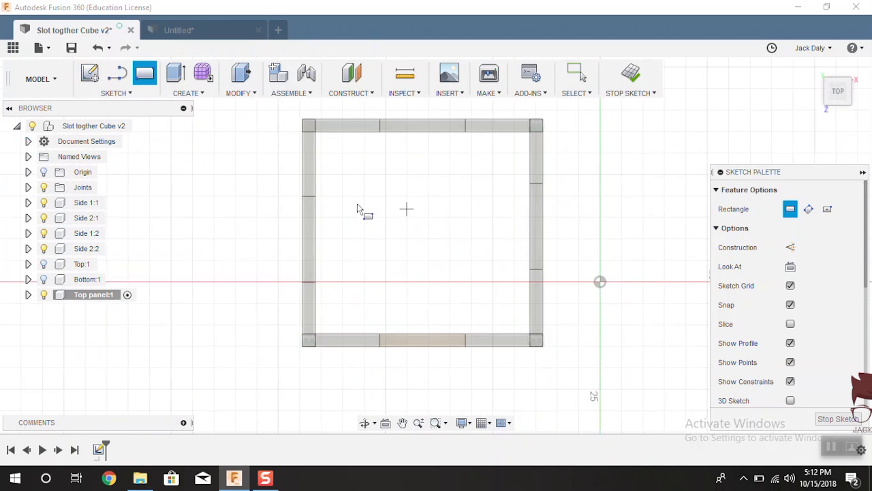
left_click(304, 197)
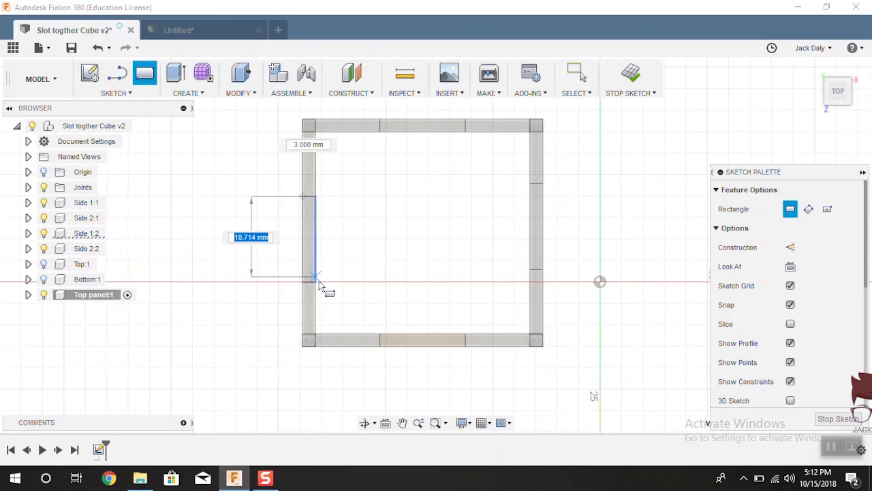
left_click(315, 282)
left_click(380, 345)
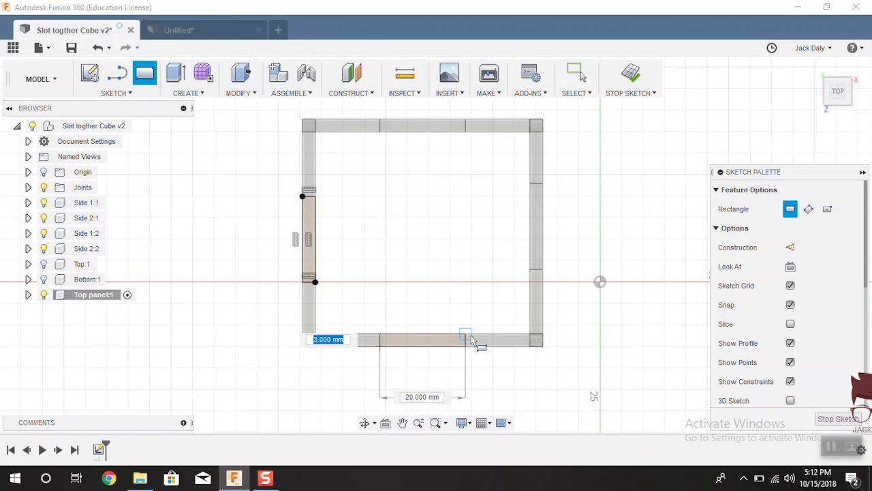
left_click(465, 335)
- Draw 3 by 20 mm rectangles over the two remaining notches, plus a rectangle filling the inner opening between the side panels
left_click(542, 269)
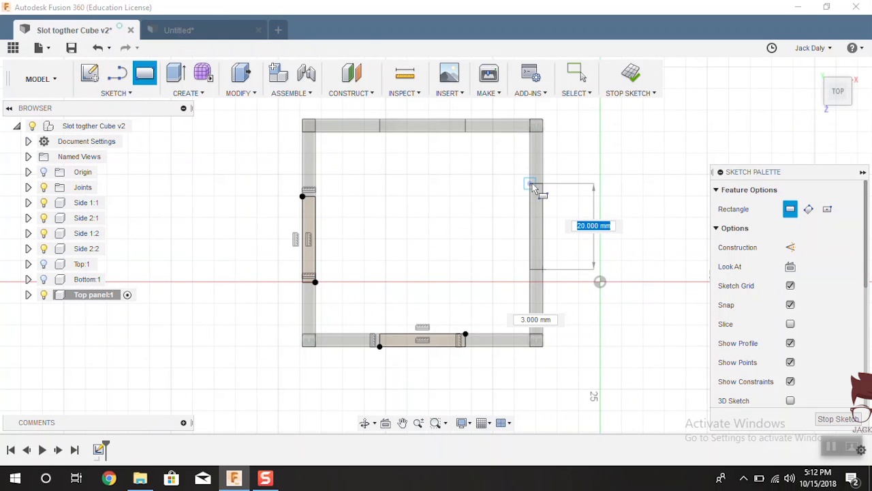
left_click(530, 182)
left_click(466, 120)
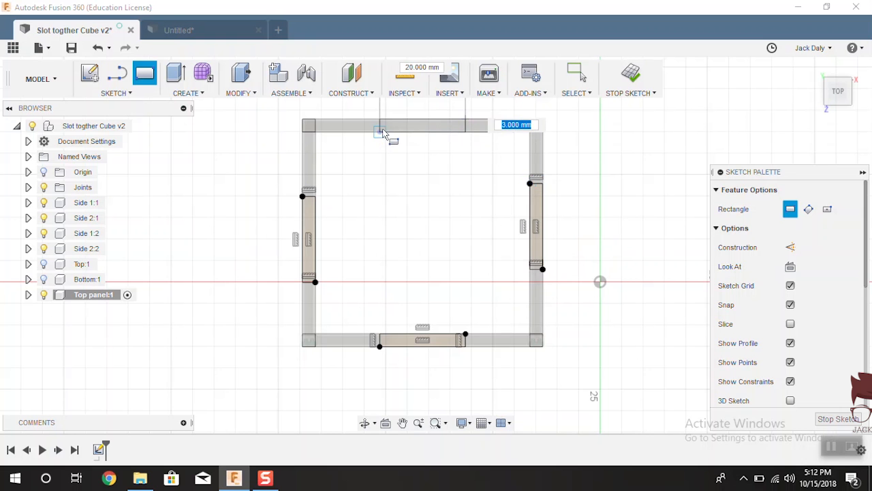
left_click(379, 131)
left_click(315, 132)
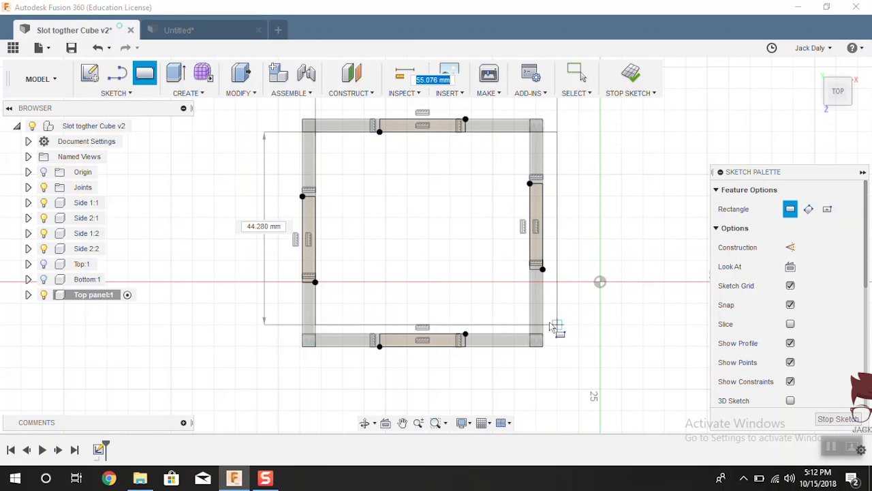
left_click(530, 334)
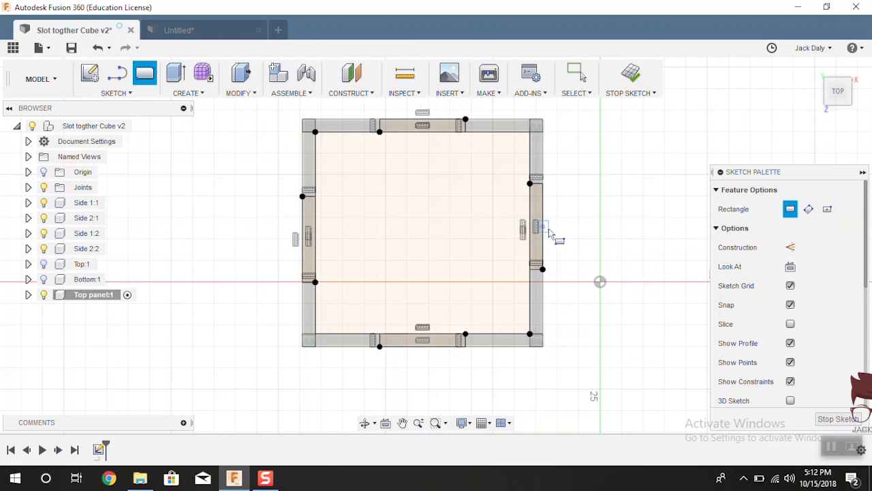
- Trim the shared lines between the inner rectangle and the four notch rectangles
key("s")
left_click(644, 259)
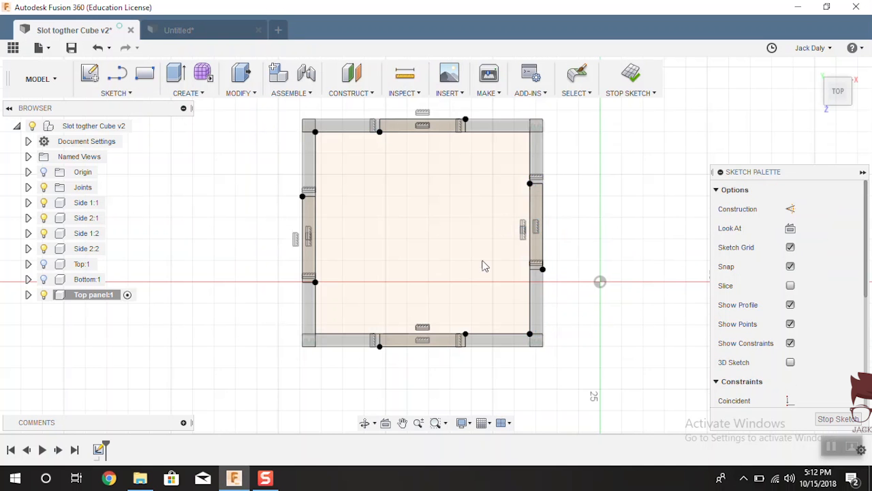
scroll(442, 257, "up", 2)
left_click(285, 235)
left_click(444, 351)
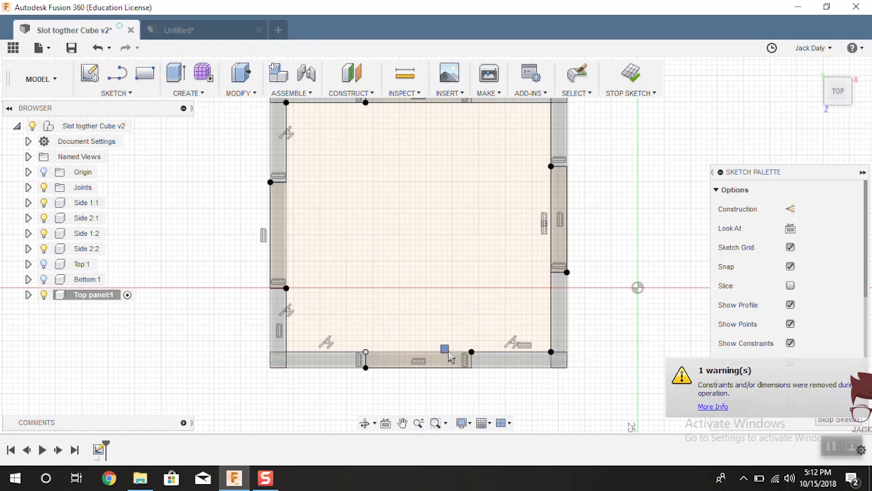
left_click(545, 229)
scroll(482, 256, "down", 2)
scroll(483, 252, "down", 1)
scroll(428, 184, "up", 2)
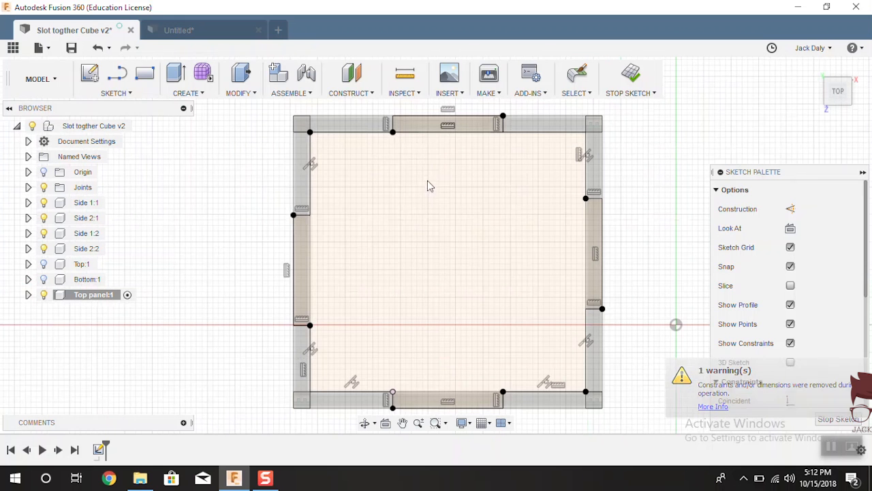
left_click(432, 133)
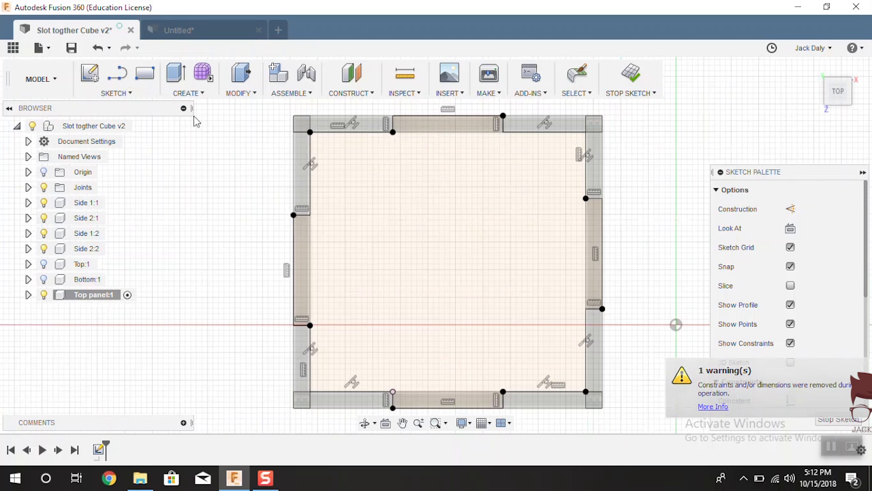
- Extrude the top panel profile together with its separate tab profile 3 mm as a new body
left_click(176, 72)
left_click(399, 226)
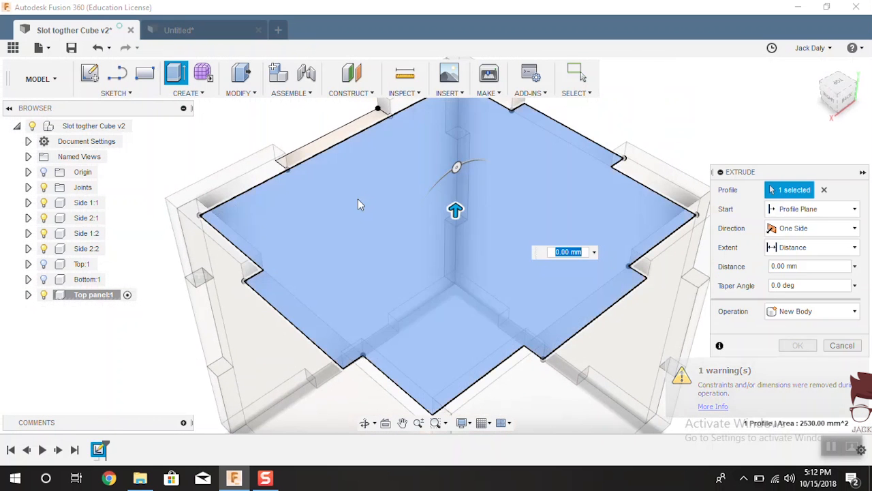
left_click(343, 135)
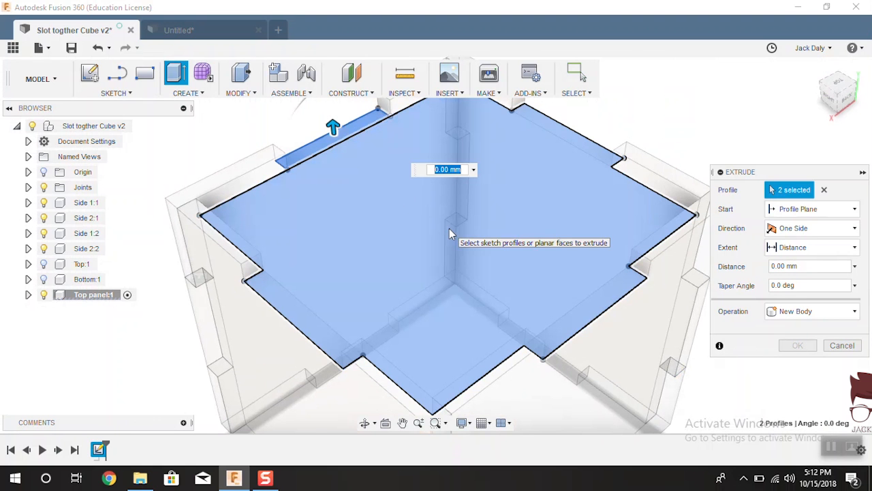
type("3")
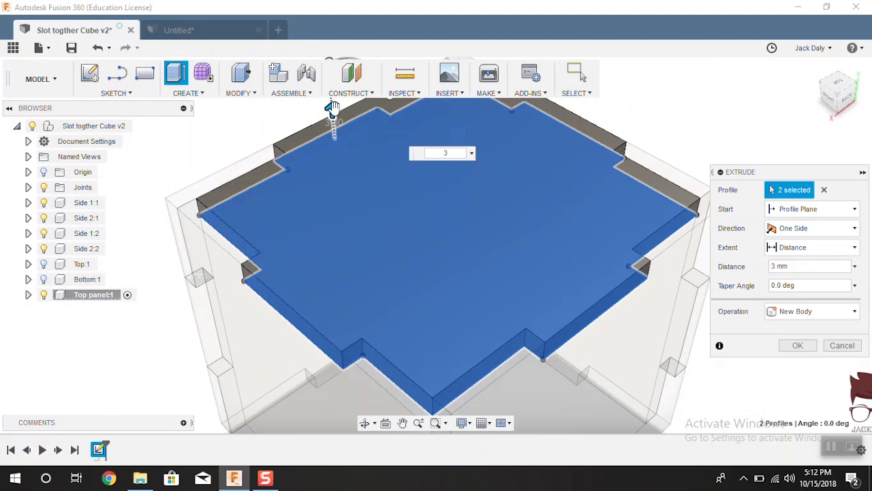
mouse_move(331, 108)
left_mouse_down()
mouse_move(341, 164)
mouse_move(332, 110)
mouse_move(334, 132)
mouse_move(332, 121)
left_mouse_up()
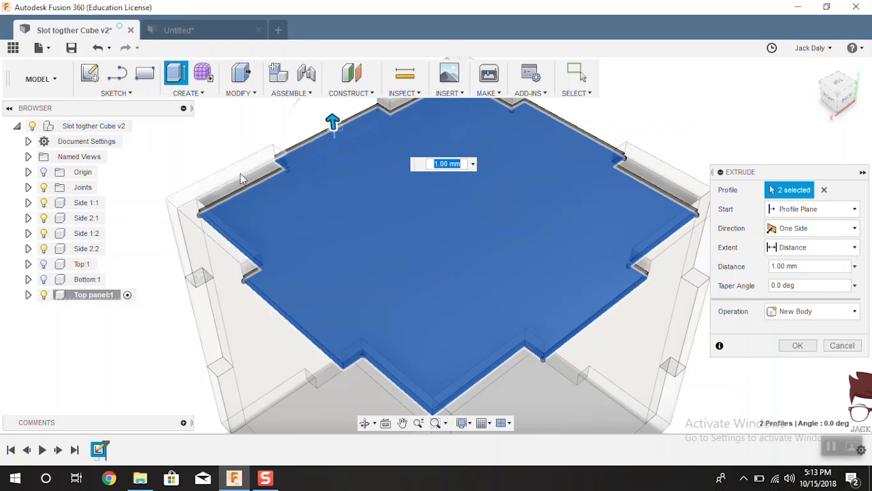
type("3")
key("Return")
mouse_move(350, 263)
middle_mouse_down("shift")
mouse_move(334, 238)
mouse_move(349, 248)
middle_mouse_up("shift")
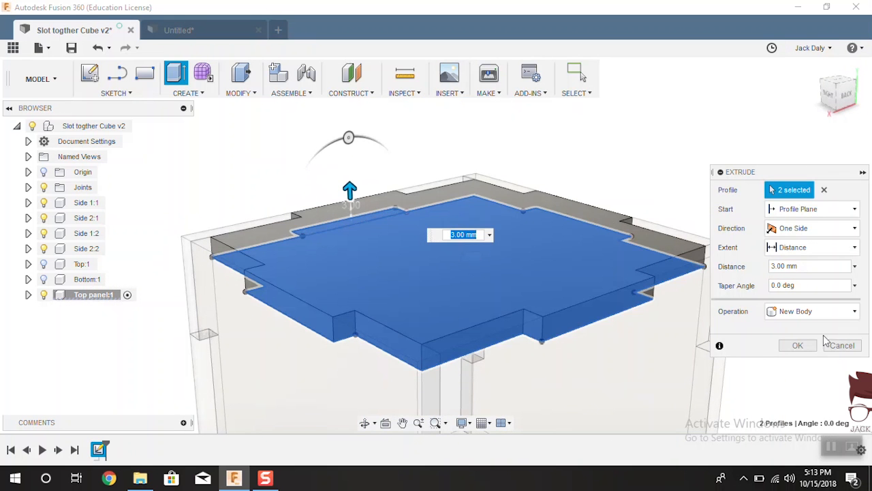
left_click(798, 345)
- Activate the top-level Slot togther Cube v2 assembly
middle_click_drag(666, 239, 686, 340, "shift")
scroll(357, 203, "down", 6)
scroll(346, 272, "up", 2)
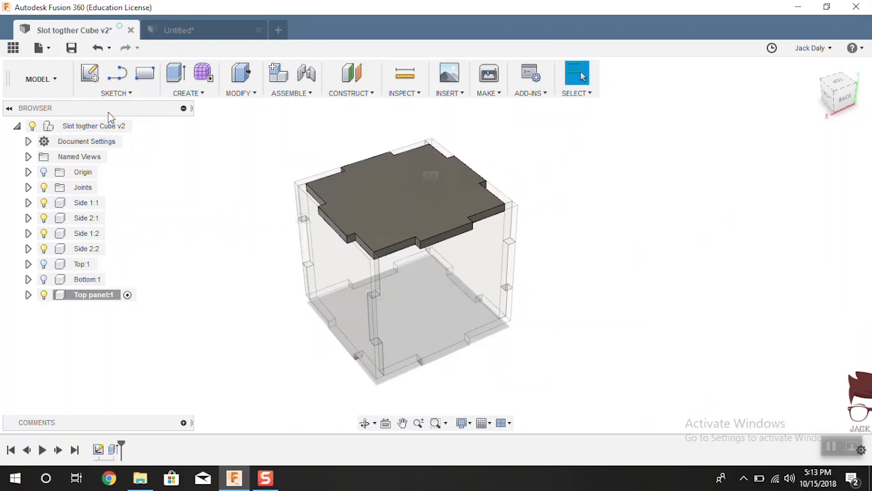
left_click(134, 126)
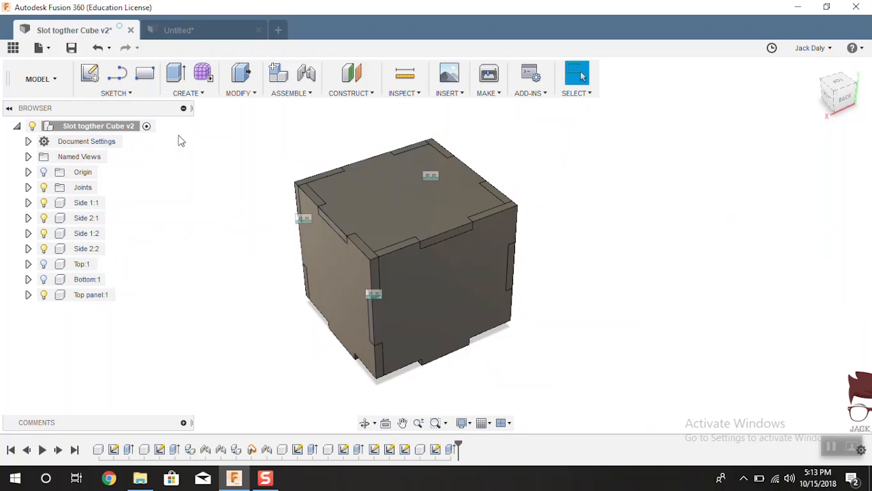
- Create an empty, activated component named "Bottom" under the top-level assembly
middle_click_drag(529, 412, 504, 194, "shift")
scroll(444, 306, "down", 3)
scroll(315, 133, "up", 4)
scroll(518, 232, "down", 3)
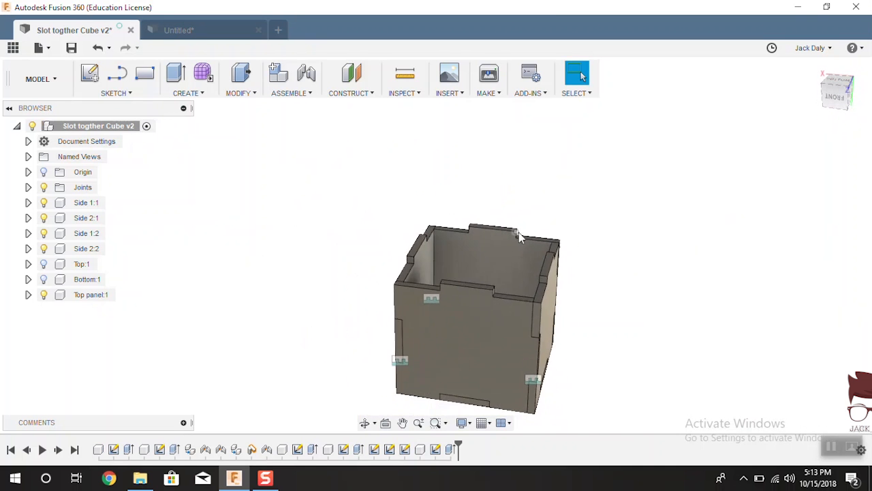
scroll(518, 235, "up", 2)
left_click(188, 93)
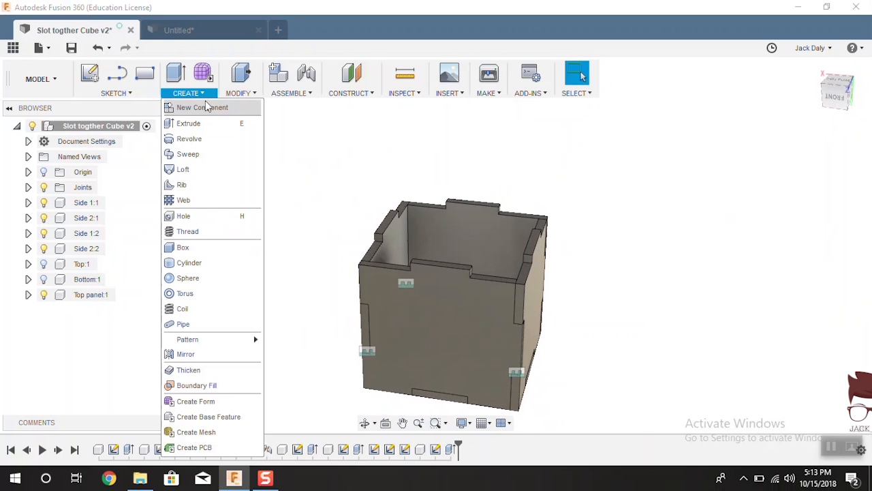
left_click(211, 111)
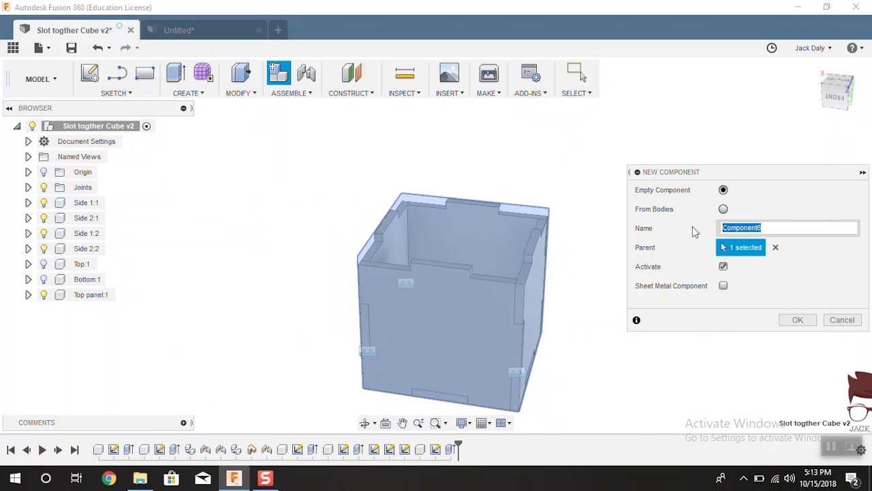
type("Bottom")
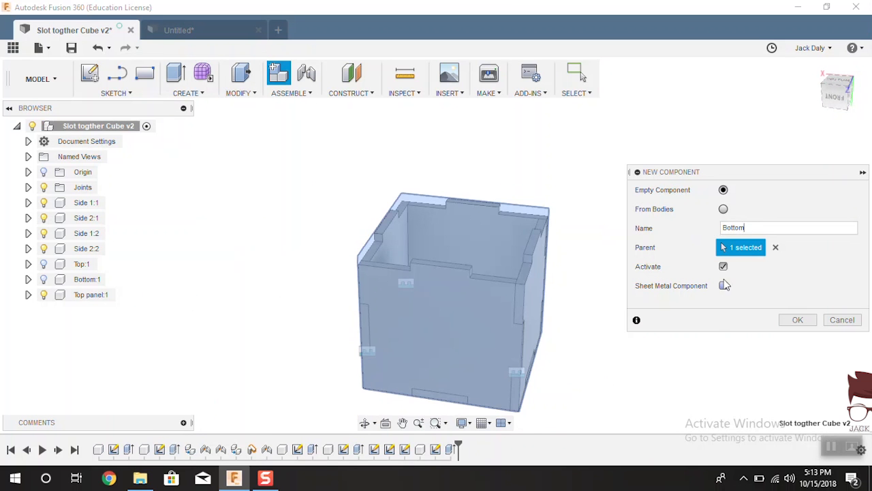
left_click(797, 320)
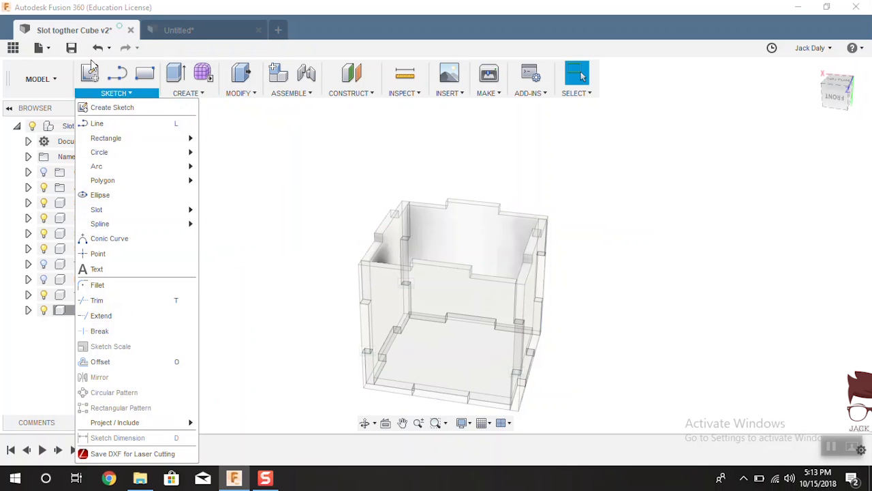
- Create a sketch on a recessed face in the bottom edge of one side panel, next to the cube's corner
left_click(102, 107)
middle_click_drag(435, 256, 359, 216, "shift")
scroll(263, 220, "up", 5)
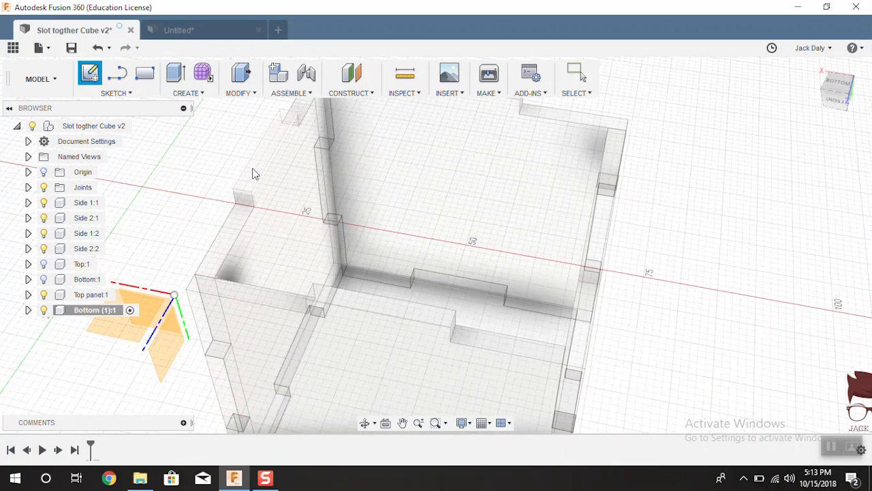
left_click(251, 218)
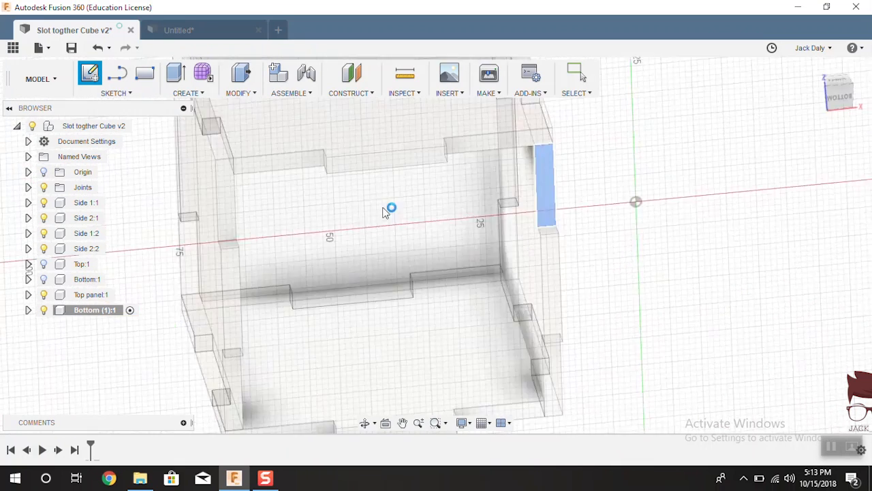
- Trace the bottom panel's outline with lines from the Side 1:2 notch corner, around the cube corner and along the adjacent stepped edge
scroll(388, 203, "up", 3)
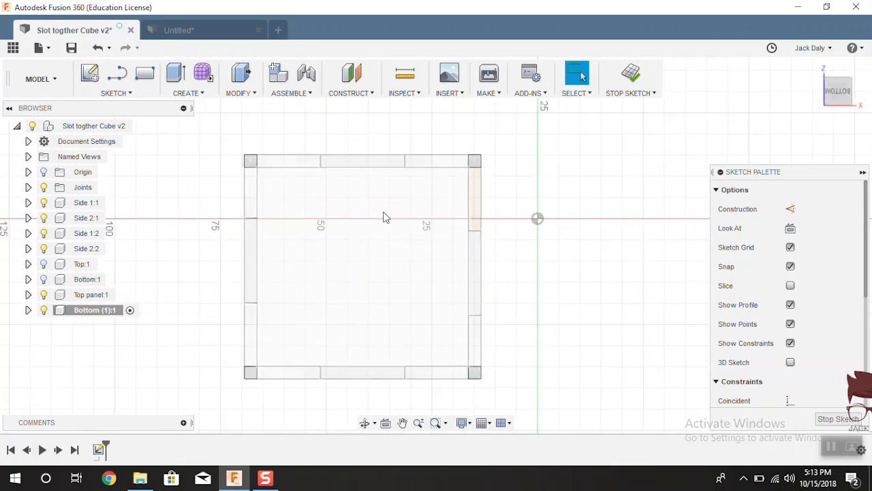
left_click(117, 72)
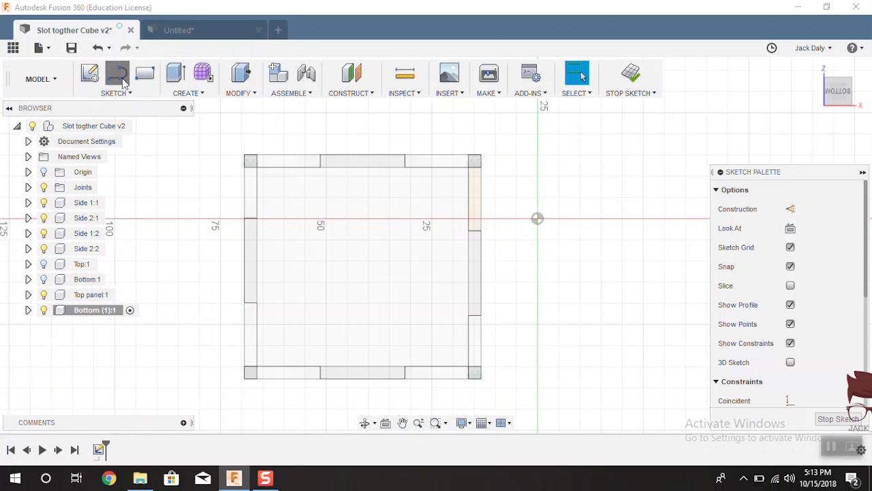
left_click(244, 218)
left_click(243, 154)
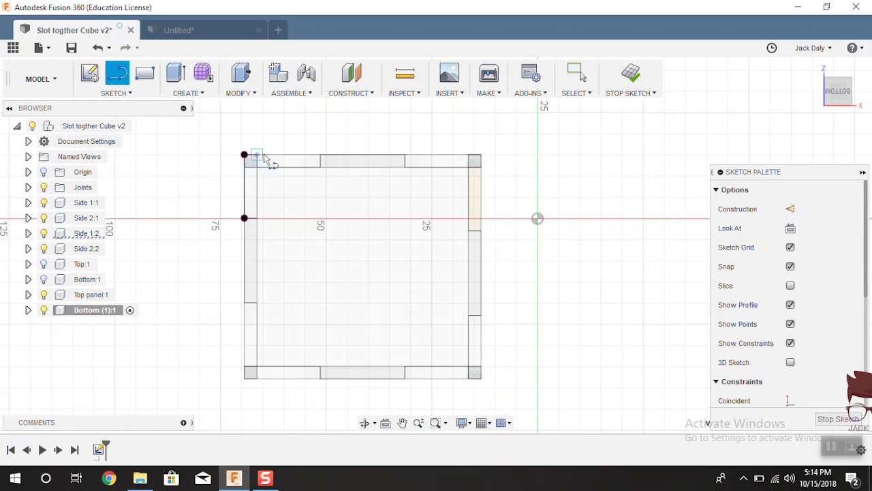
left_click(321, 155)
left_click(320, 167)
left_click(404, 167)
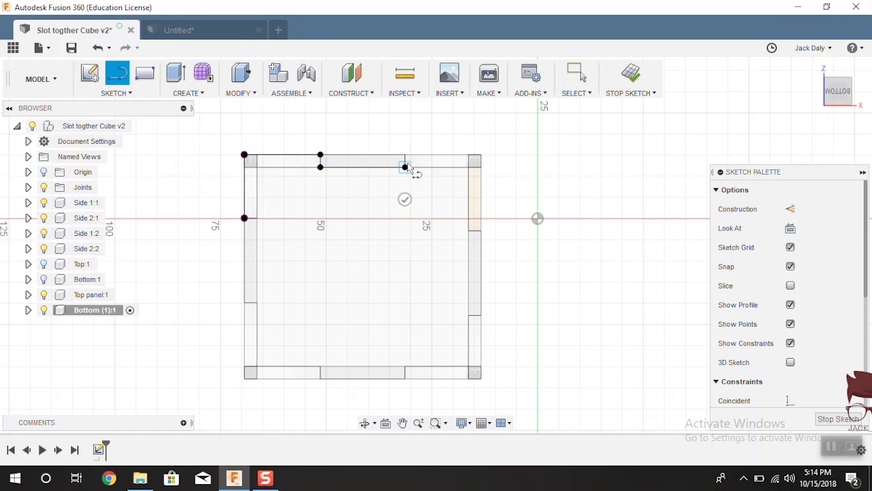
left_click(405, 154)
left_click(481, 155)
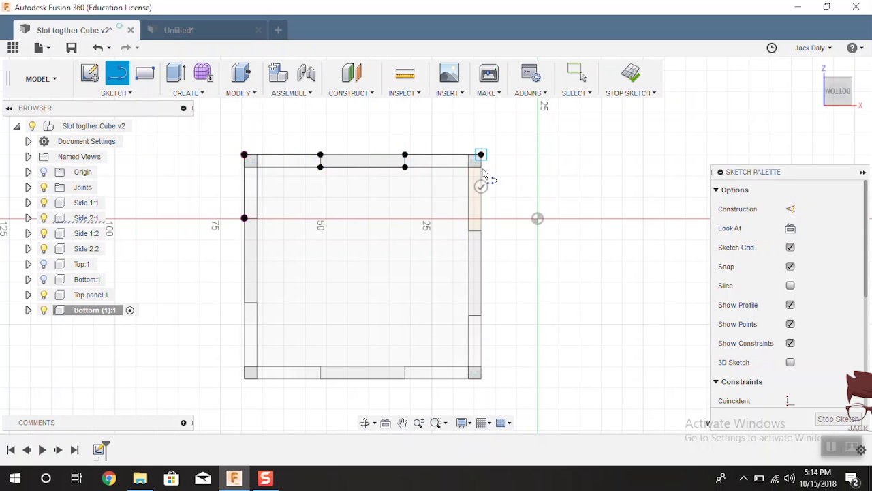
- Continue the bottom panel's outline with lines along the Side 1:1 edge, stepping around its central tab to the next cube corner
left_click(481, 230)
left_click(468, 231)
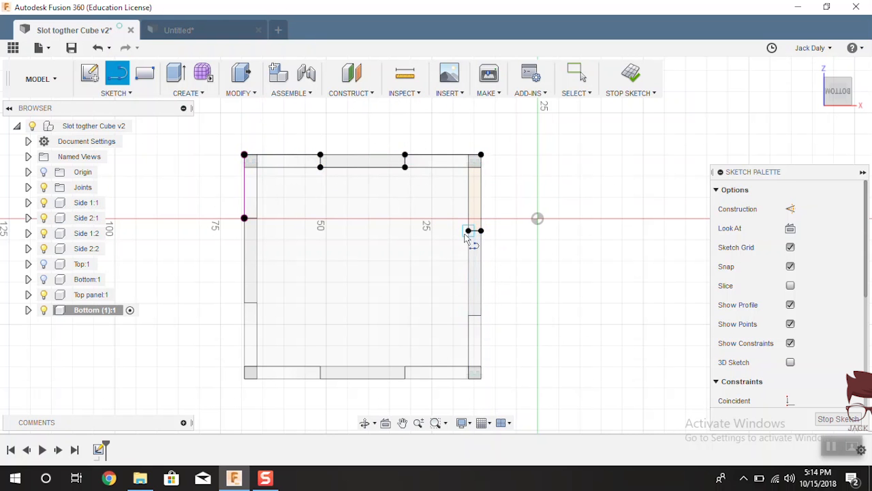
left_click(468, 315)
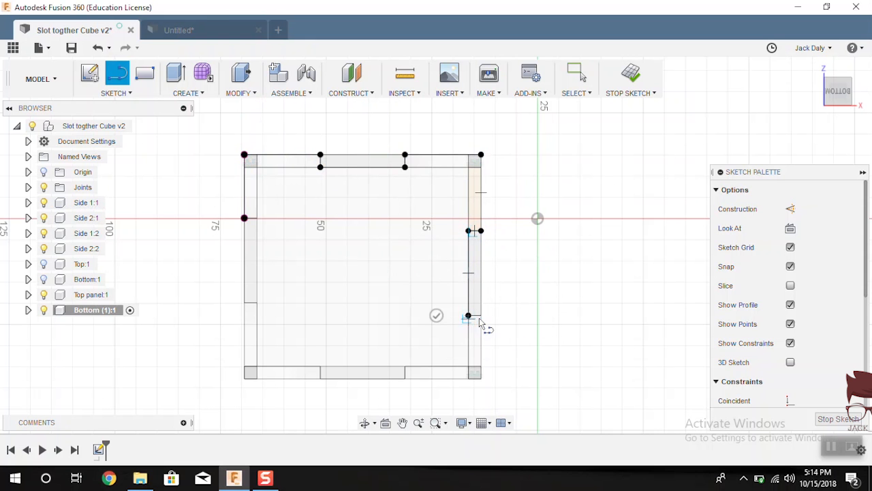
left_click(481, 315)
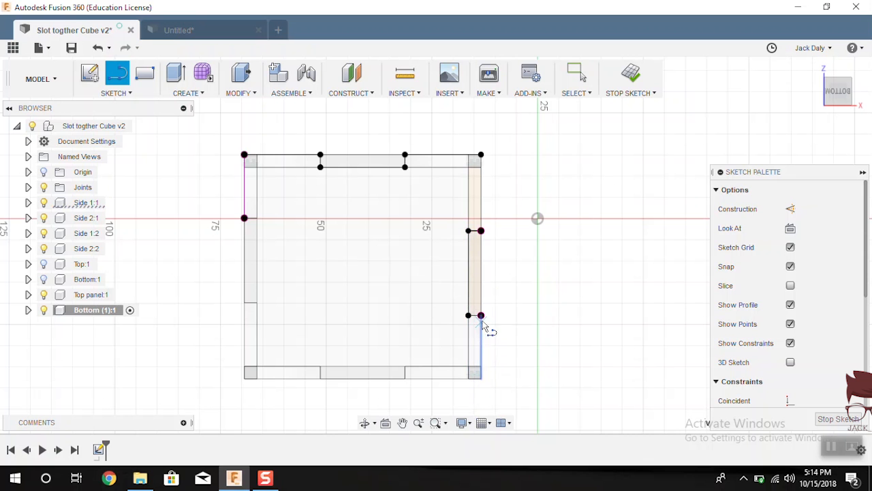
left_click(481, 316)
left_click(481, 379)
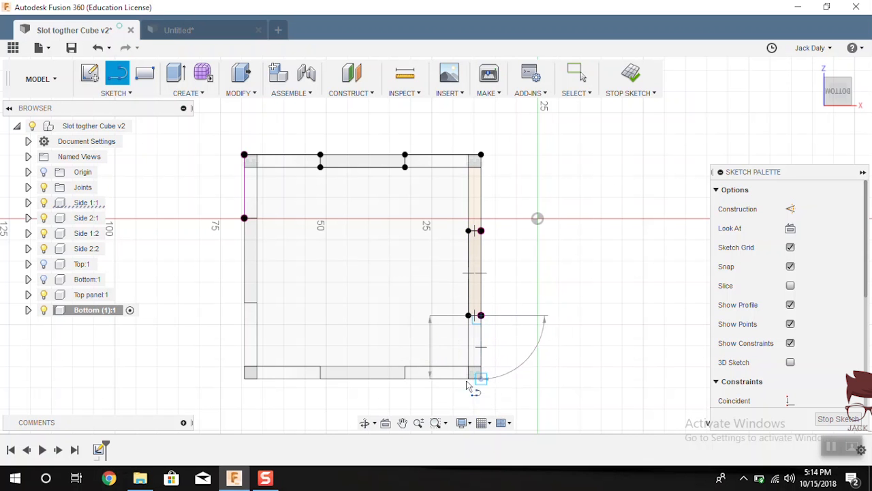
- Trace the two remaining stepped edges of the bottom panel with lines, closing the outline at its starting point
left_click(404, 378)
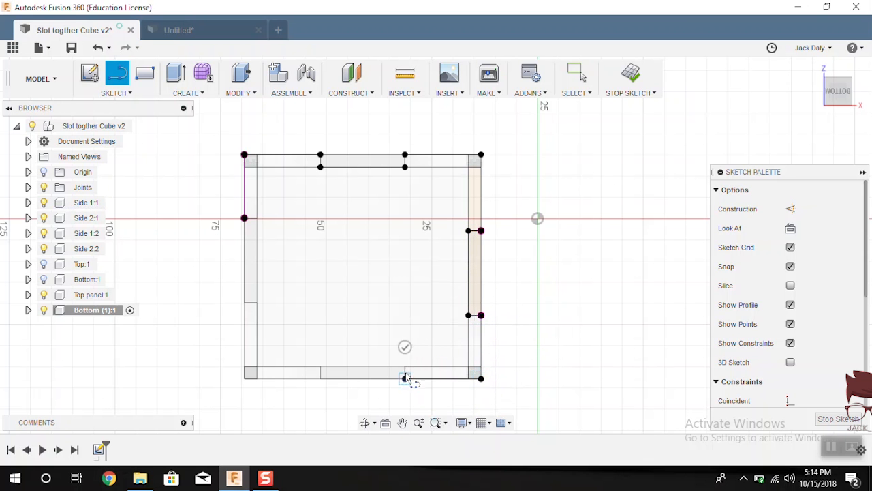
left_click(405, 366)
left_click(320, 366)
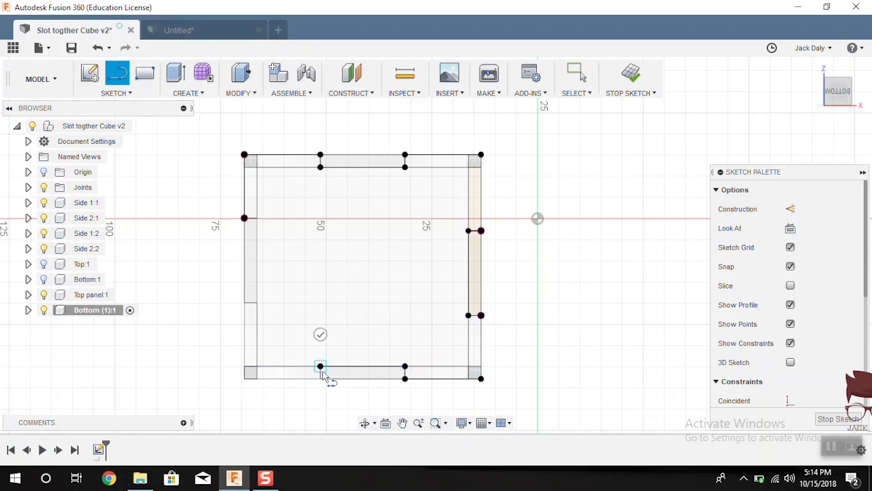
left_click(321, 379)
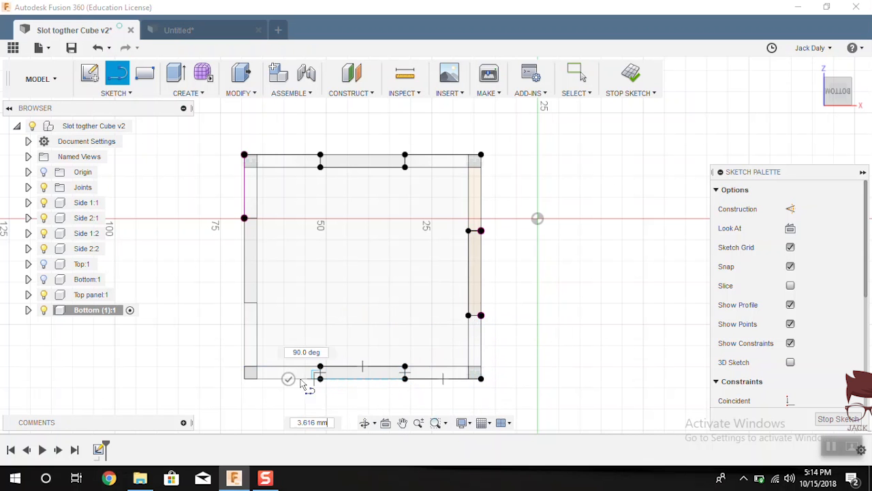
left_click(244, 378)
left_click(244, 303)
left_click(256, 302)
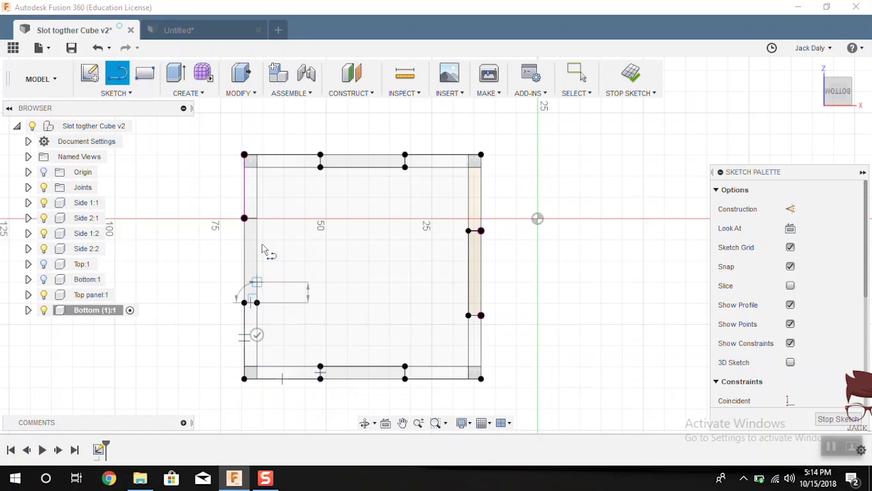
left_click(256, 218)
left_click(244, 218)
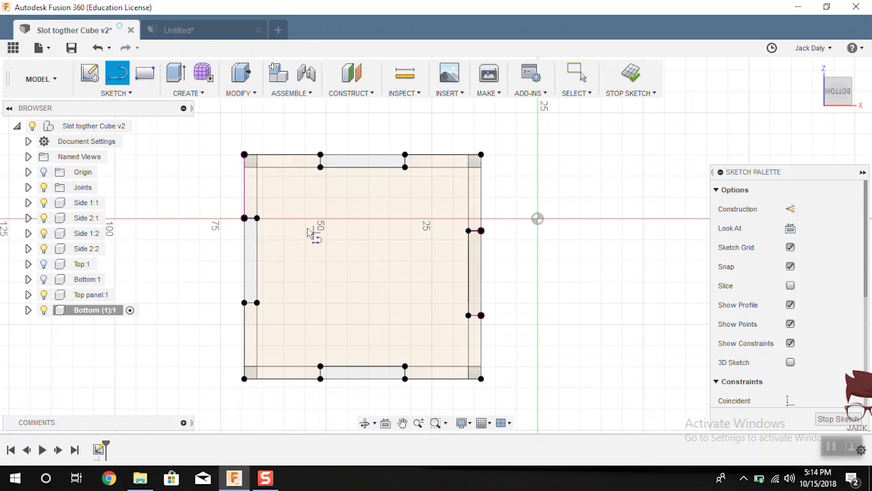
- Extrude the bottom panel's main profile and the narrow strip along its edge 3 mm as a new body
left_click(177, 73)
left_click(428, 236)
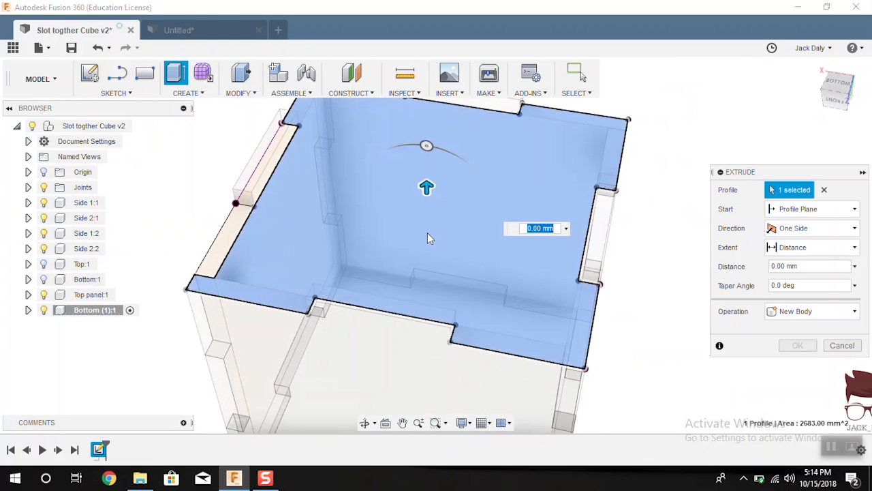
middle_click_drag(338, 269, 262, 306, "shift")
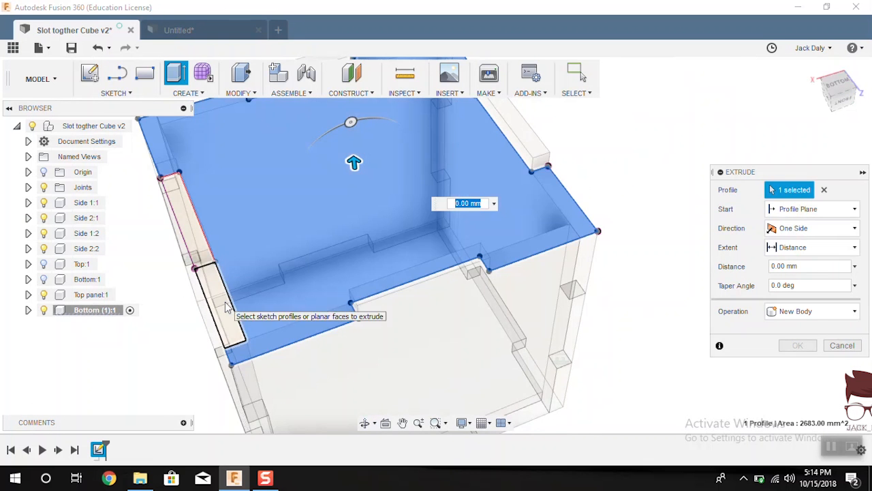
left_click(215, 276)
middle_click_drag(215, 276, 399, 222, "shift")
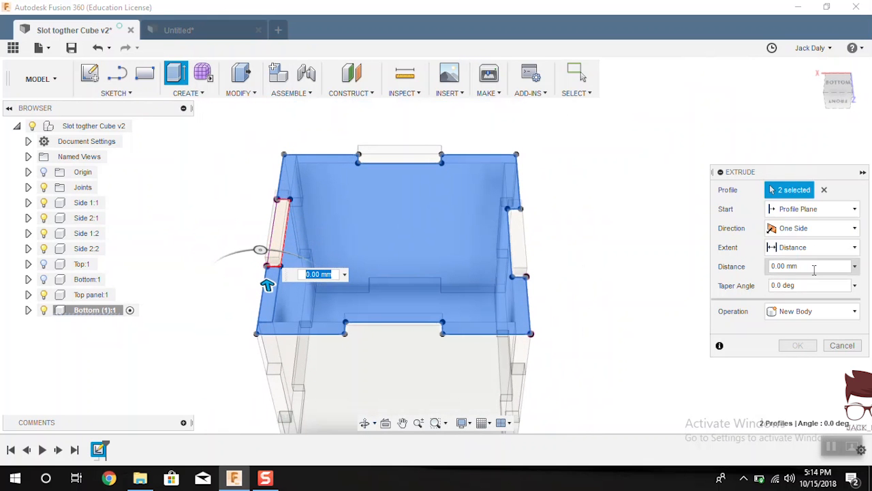
left_click(790, 266)
type("3")
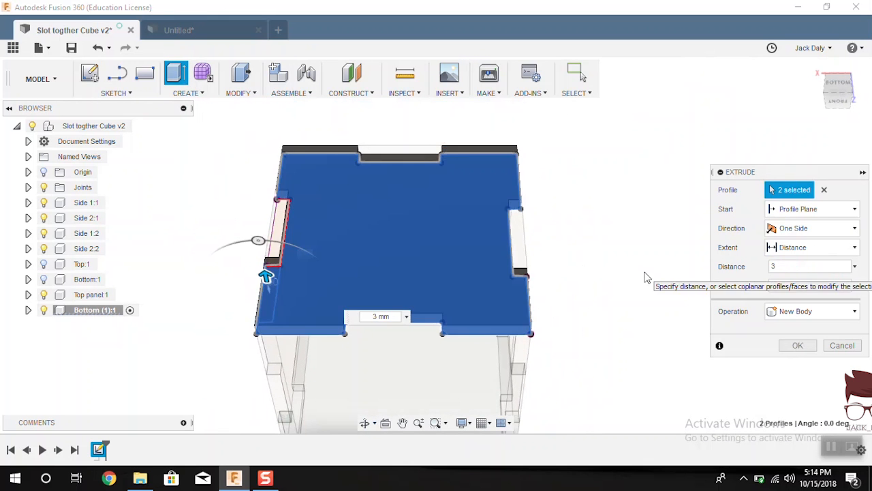
key("Return")
middle_click_drag(549, 239, 473, 243, "shift")
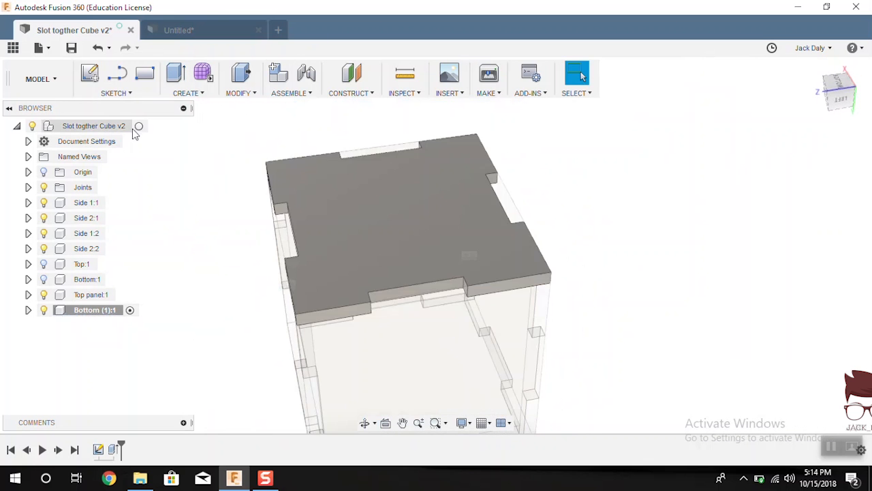
- Activate the top-level Slot togther Cube v2 assembly and inspect the interlocking panels from several sides
left_click(144, 126)
middle_click_drag(197, 282, 413, 221, "shift")
middle_click_drag(322, 188, 417, 317, "shift")
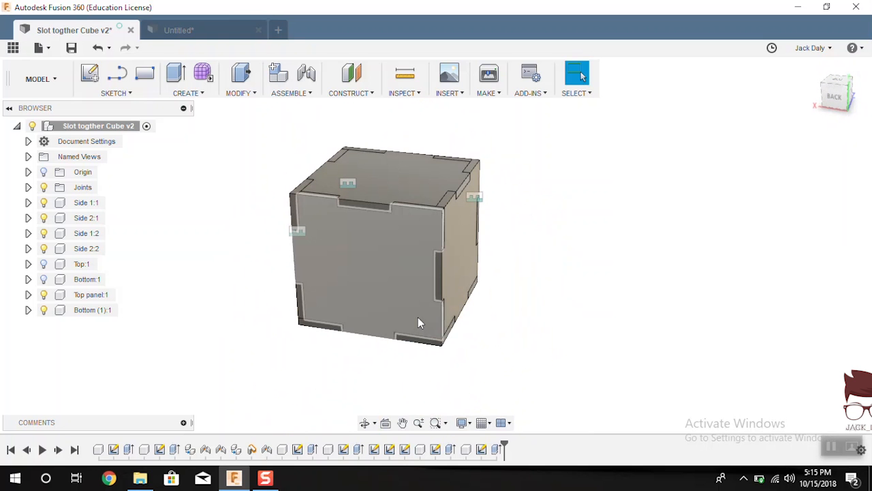
middle_click_drag(418, 317, 482, 311, "shift")
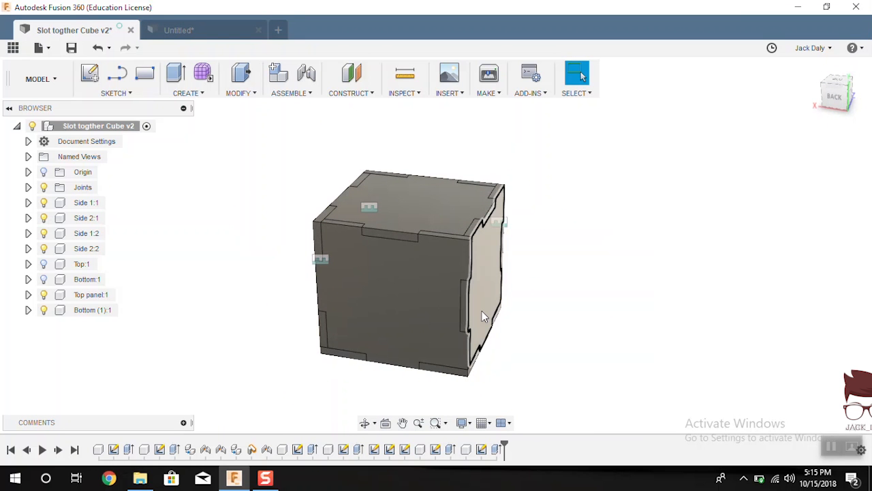
scroll(450, 171, "up", 2)
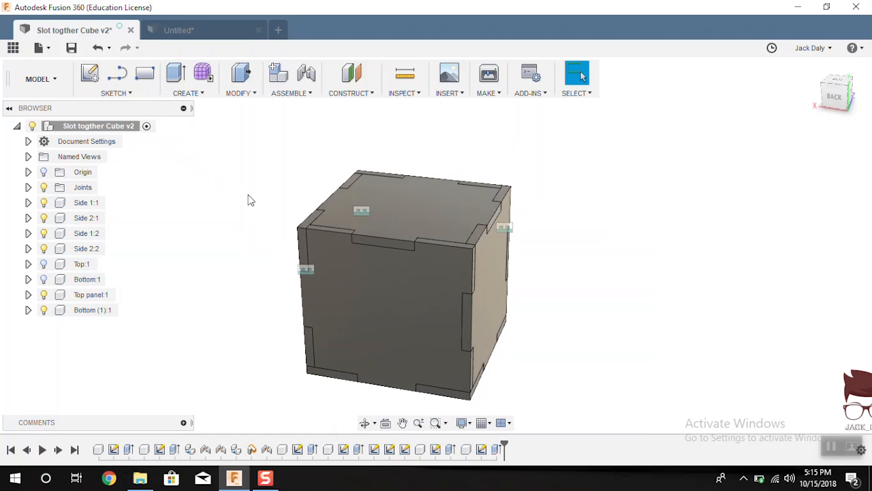
middle_click_drag(218, 228, 279, 225, "shift")
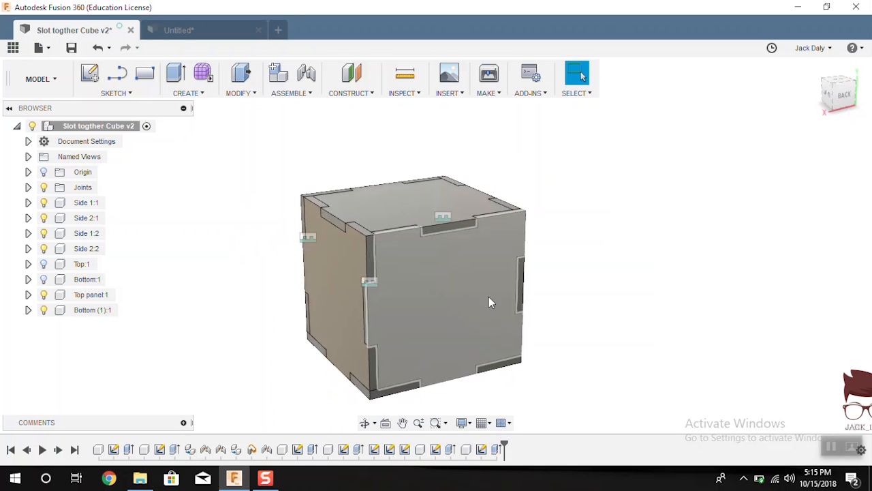
middle_click_drag(488, 297, 377, 317, "shift")
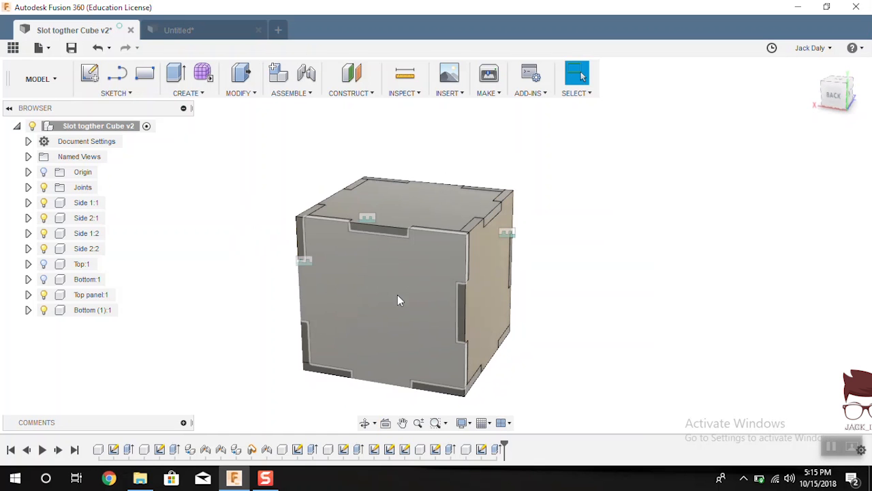
left_click(396, 298)
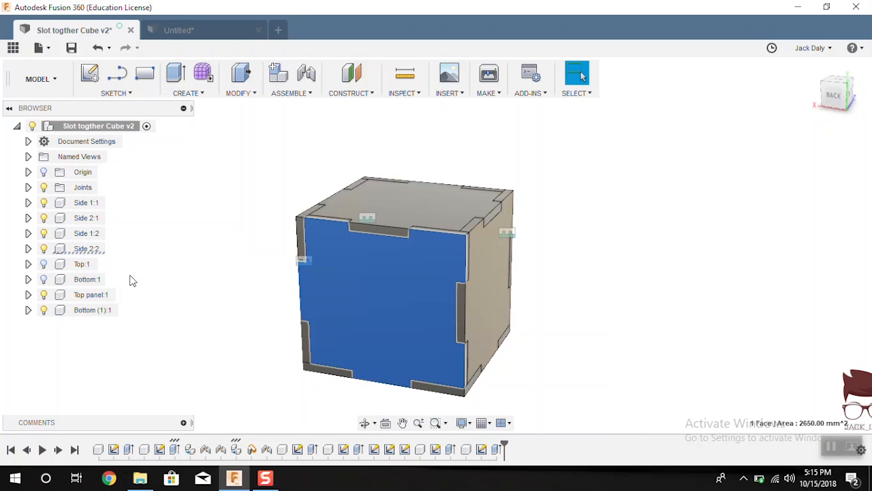
left_click(113, 249)
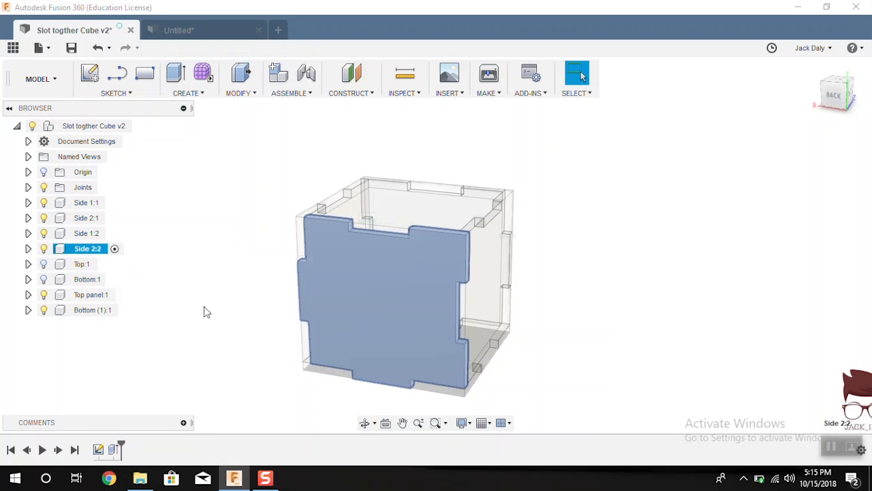
middle_click_drag(204, 289, 340, 296, "shift")
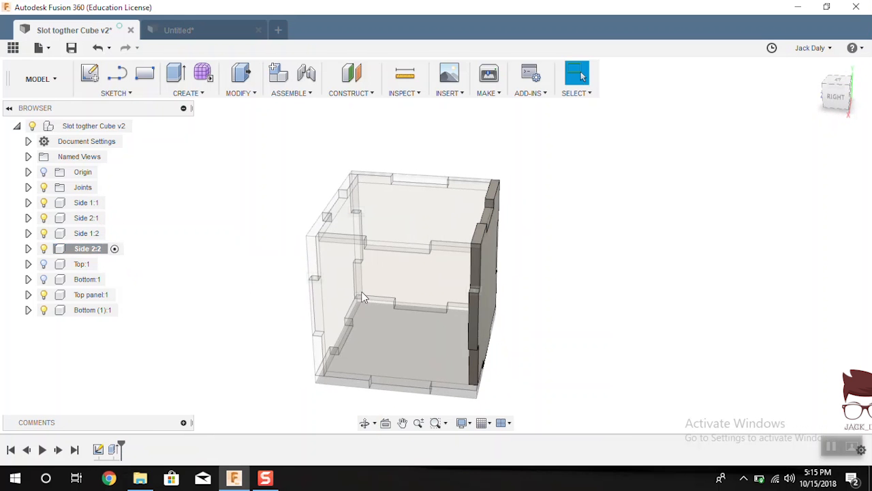
- Activate the Side 1:1 component and create a finished sketch on its outer face that captures the panel's outline
left_click(398, 292)
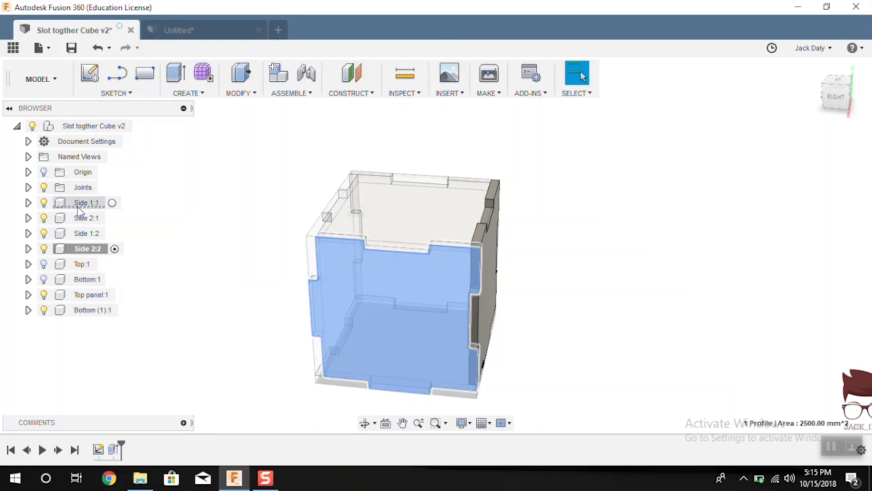
left_click(112, 202)
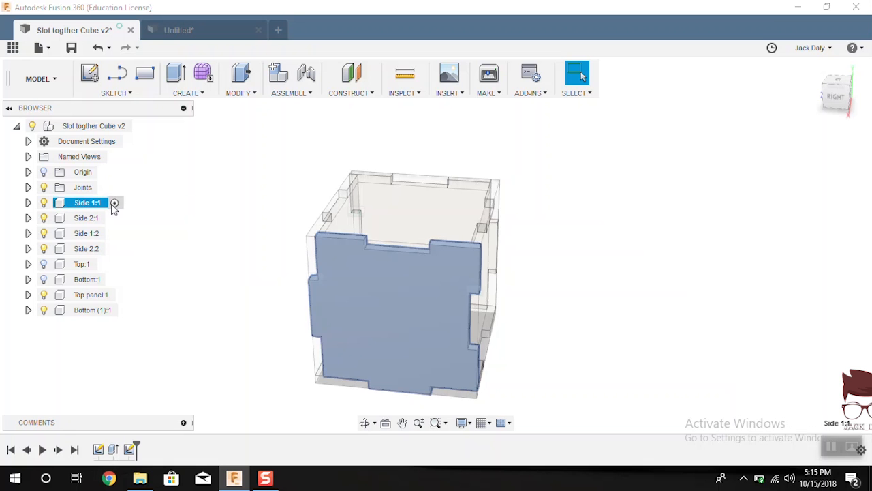
middle_click_drag(483, 272, 265, 296, "shift")
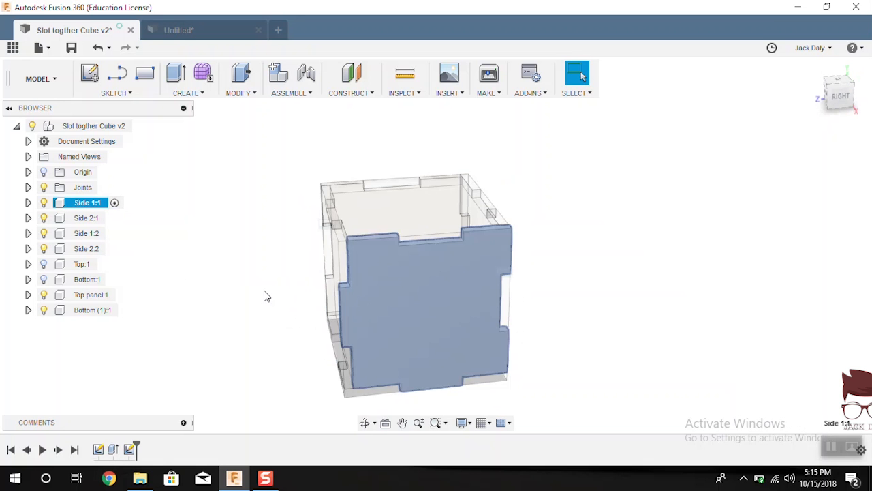
middle_click_drag(283, 268, 274, 244, "shift")
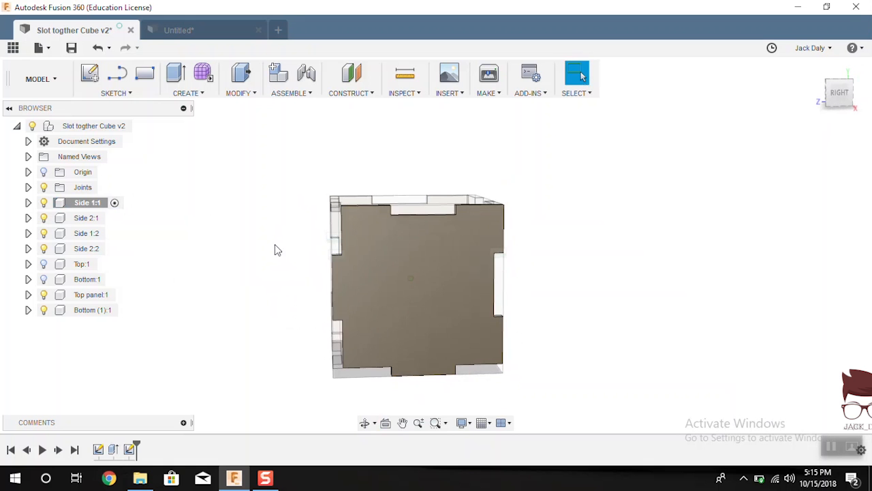
left_click(90, 75)
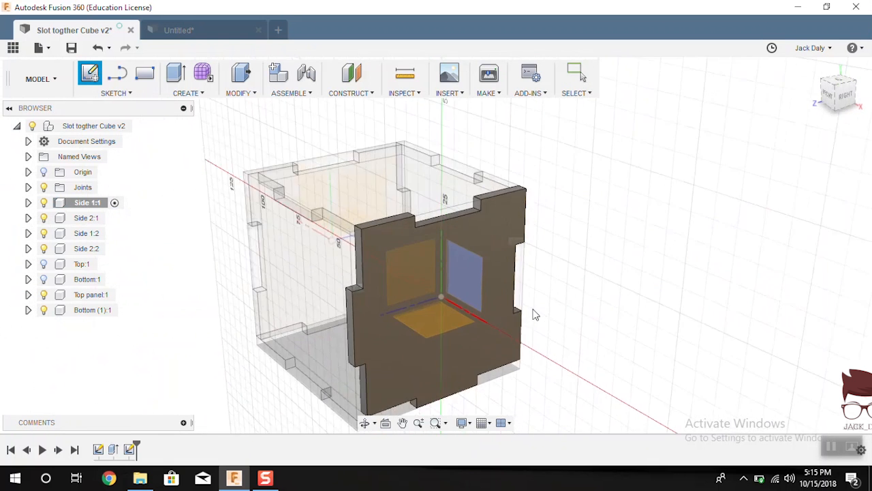
left_click(501, 208)
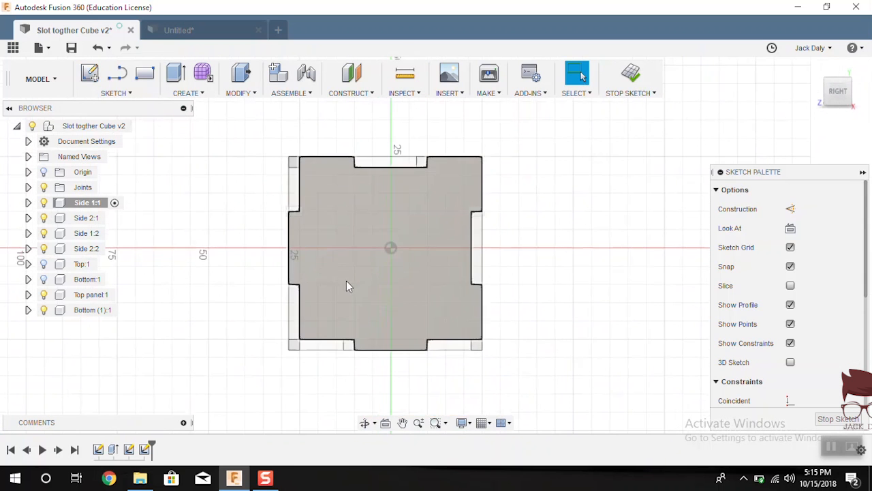
left_click(629, 75)
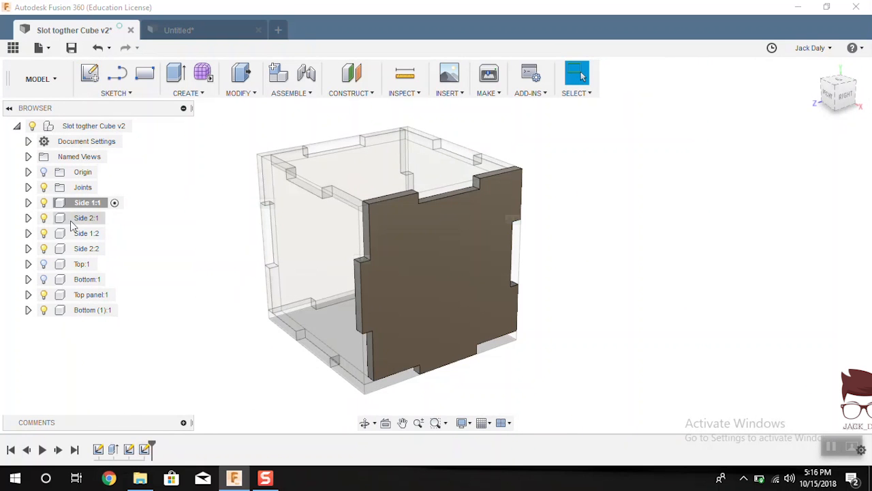
- Start saving Sketch3 of the Side 1:1 component as a DXF and browse to the Desktop's Fusion 360 tutroial folder
left_click(28, 203)
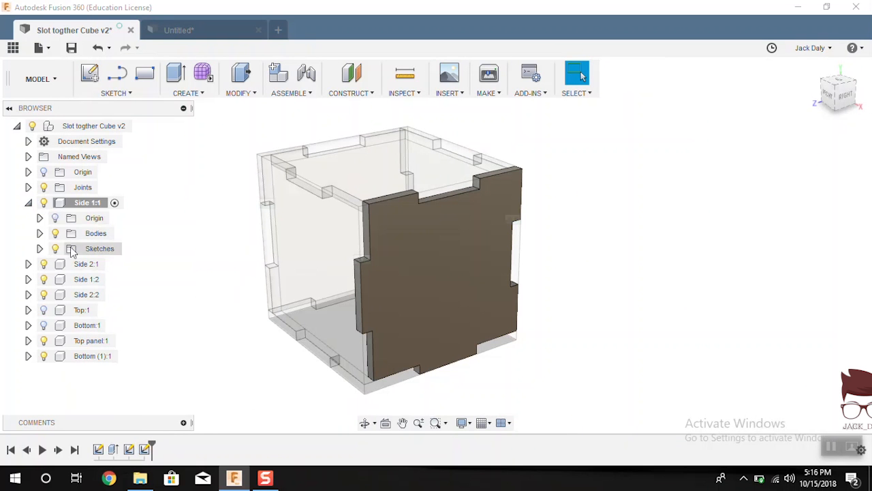
left_click(40, 248)
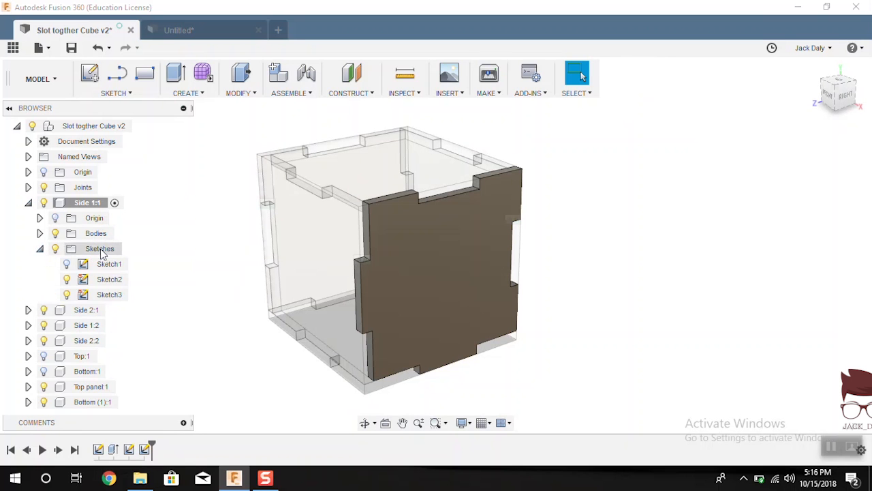
right_click(110, 294)
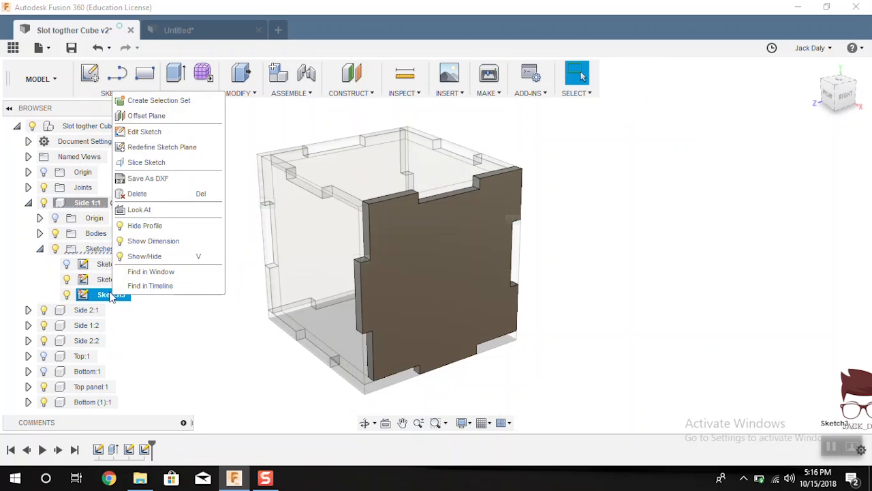
left_click(136, 179)
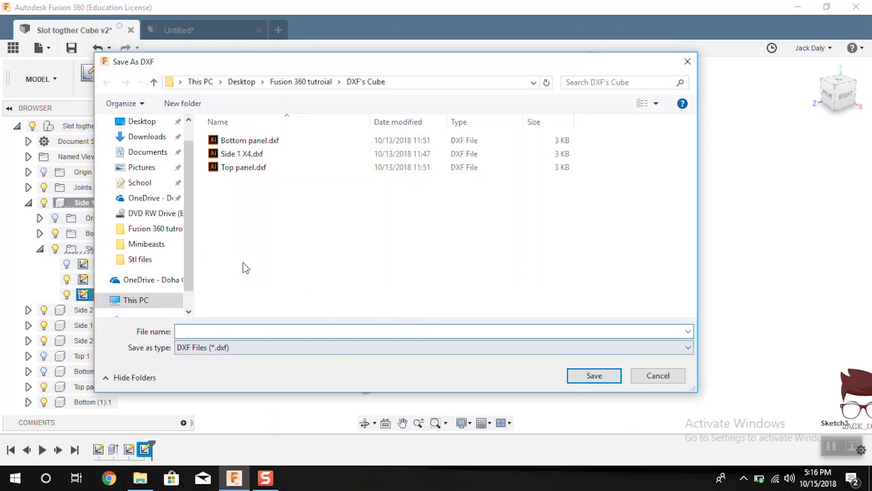
scroll(158, 186, "up", 1)
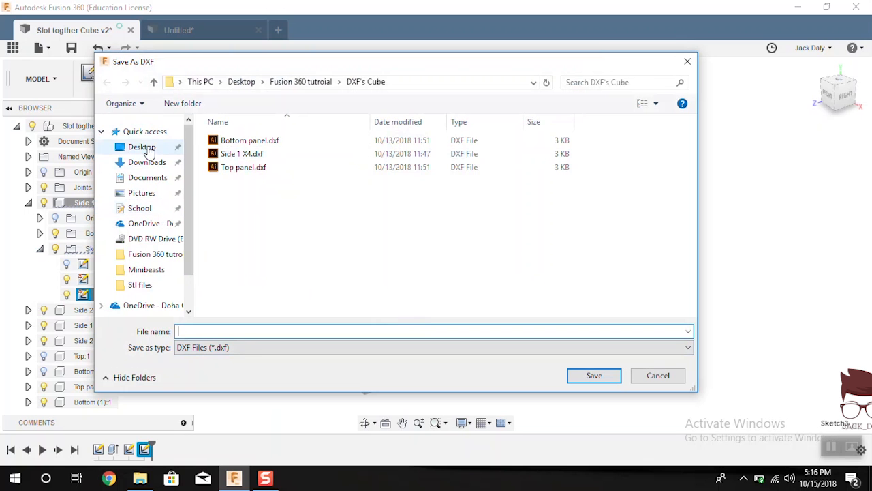
left_click(148, 149)
left_click(240, 172)
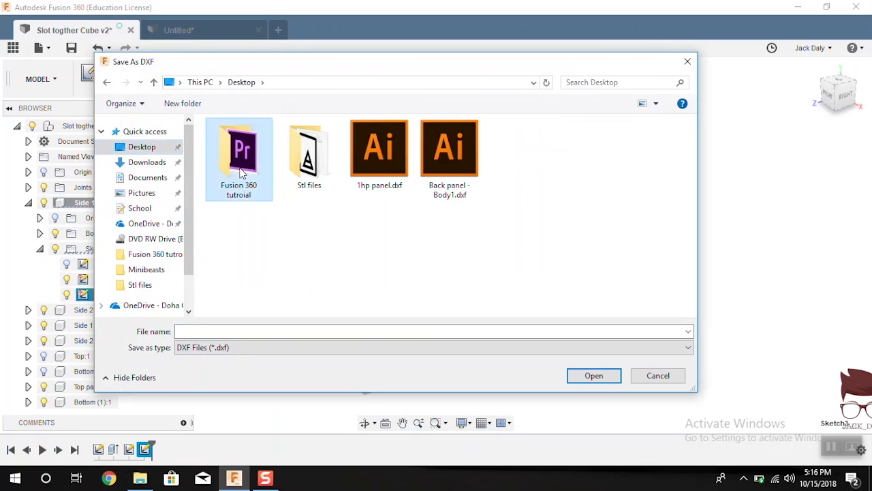
double_click(240, 172)
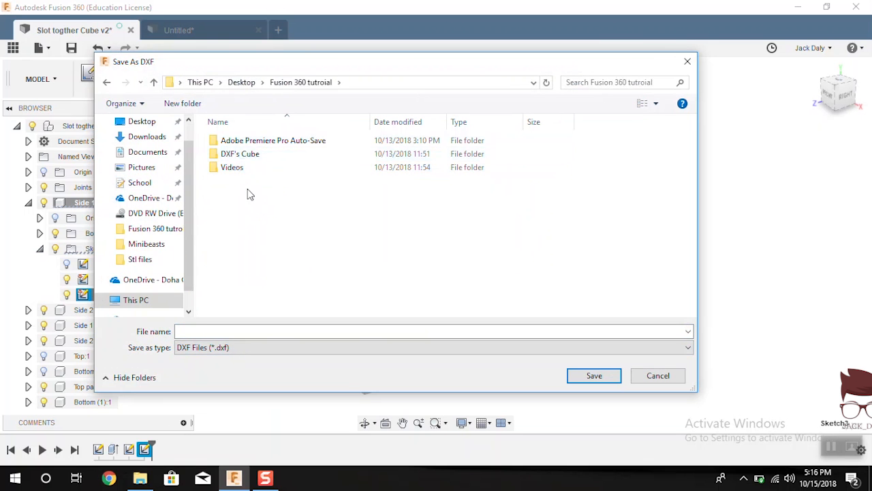
- Create a folder named "DXFs for cube" inside Fusion 360 tutroial and open it as the save location
left_click(182, 103)
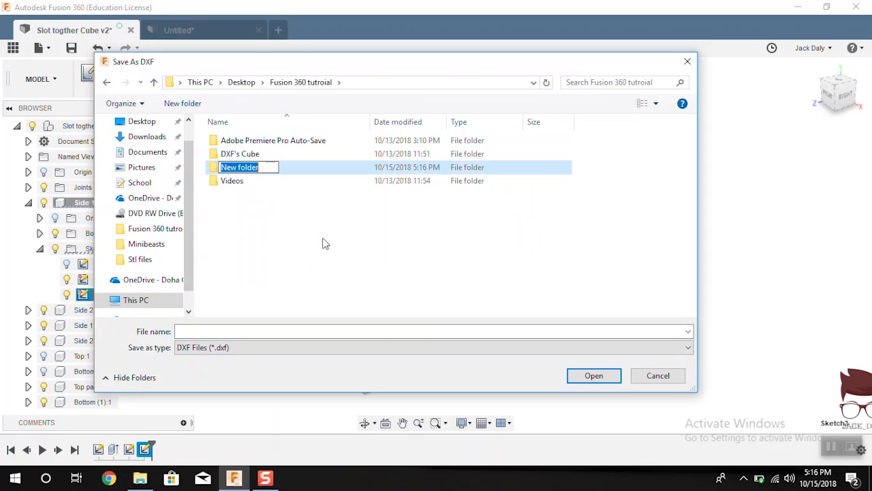
type("DXFs ")
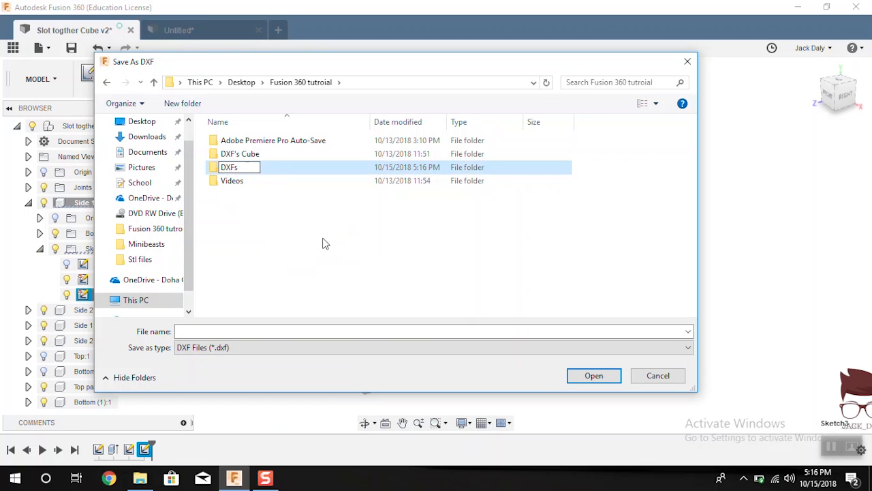
type("for sube")
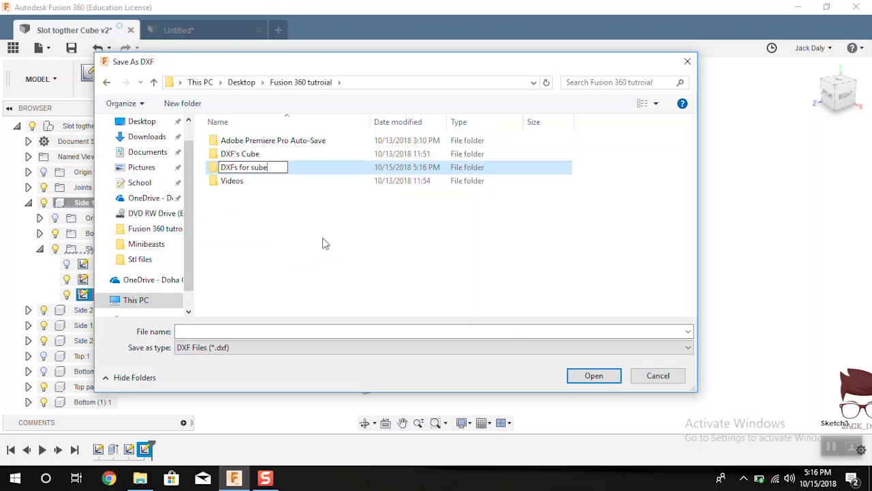
key("BackSpace")
key("BackSpace")
key("BackSpace")
key("BackSpace")
type("cube")
key("Return")
double_click(270, 169)
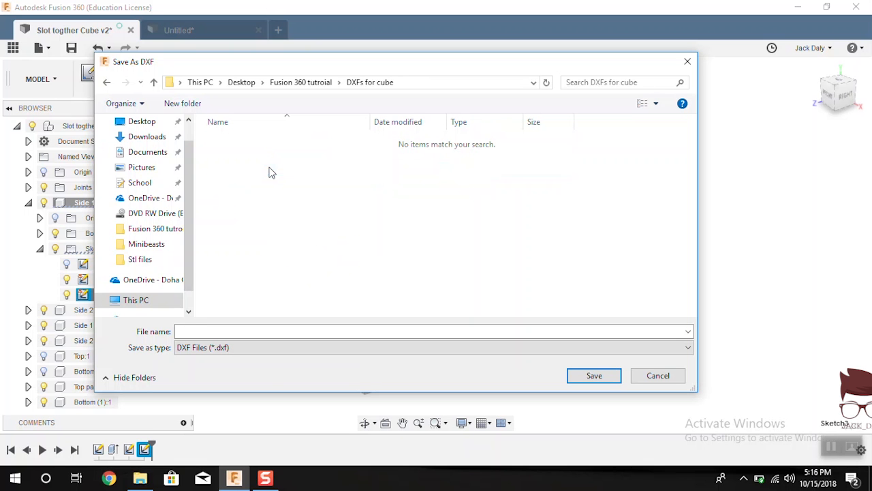
- Name the side panel's DXF file "Side 1 X 4" and save it in the DXFs for cube folder
left_click(241, 332)
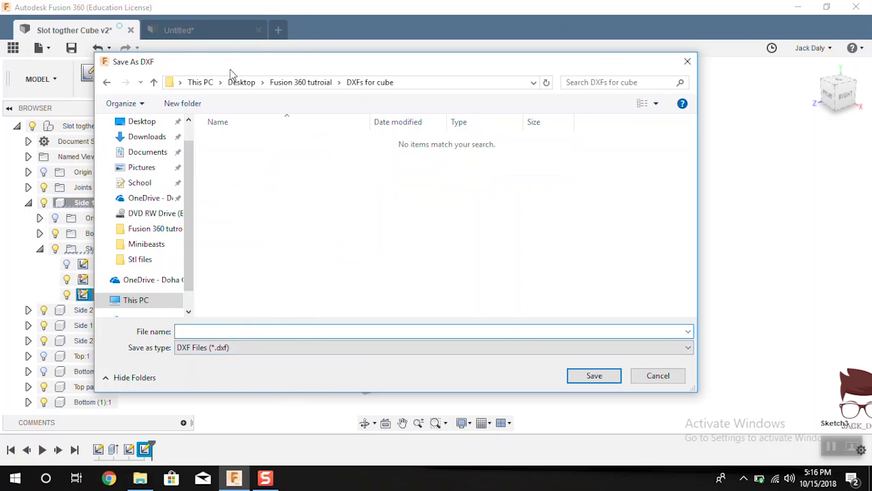
left_click_drag(230, 73, 344, 108)
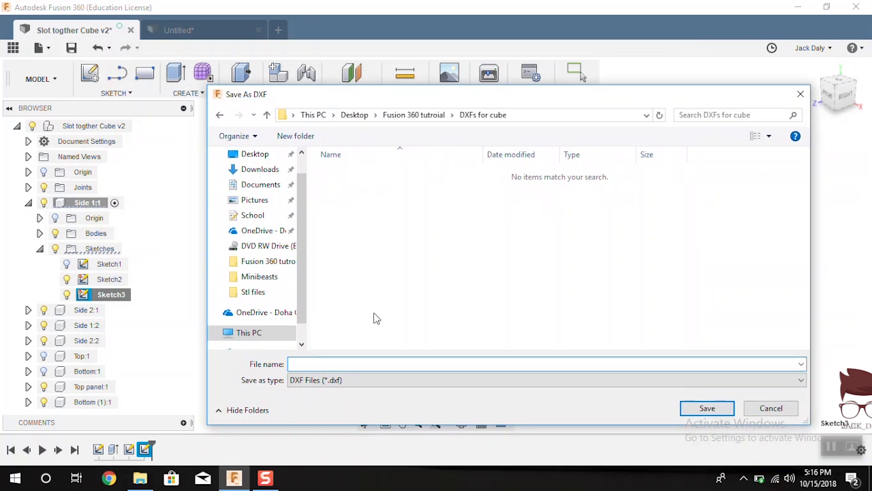
type("Side 1")
left_click_drag(499, 100, 491, 327)
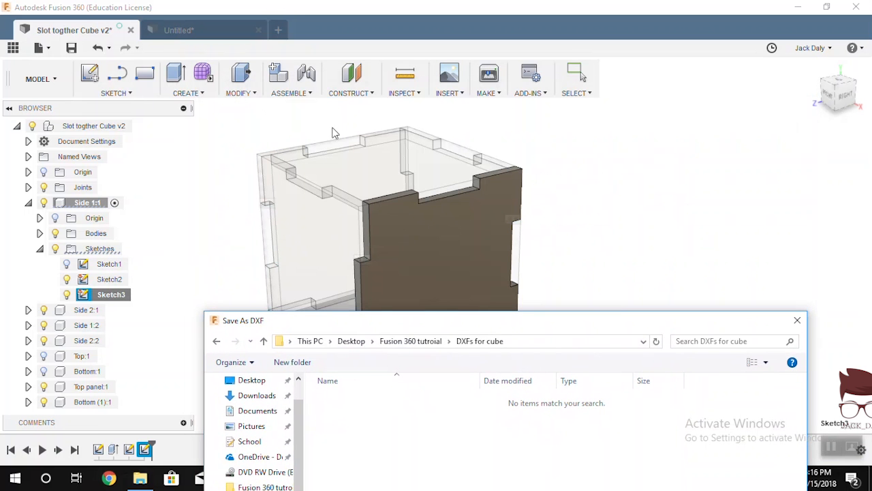
left_click_drag(368, 321, 368, 128)
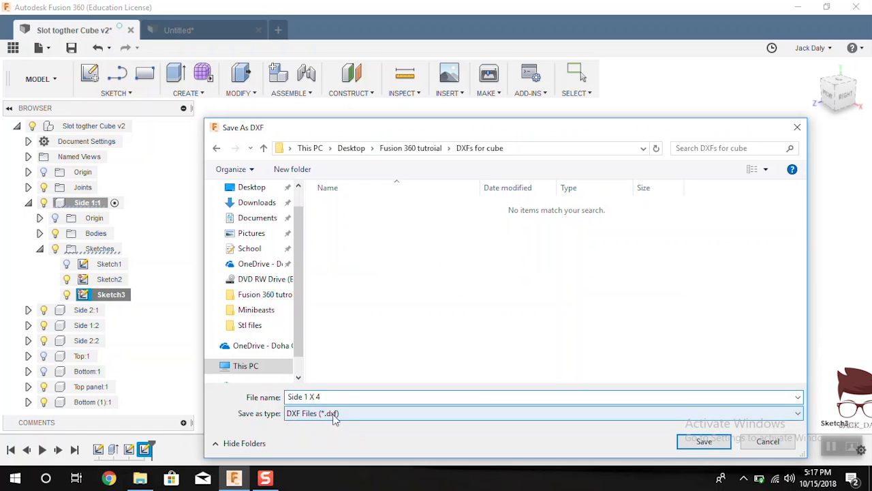
left_click(723, 441)
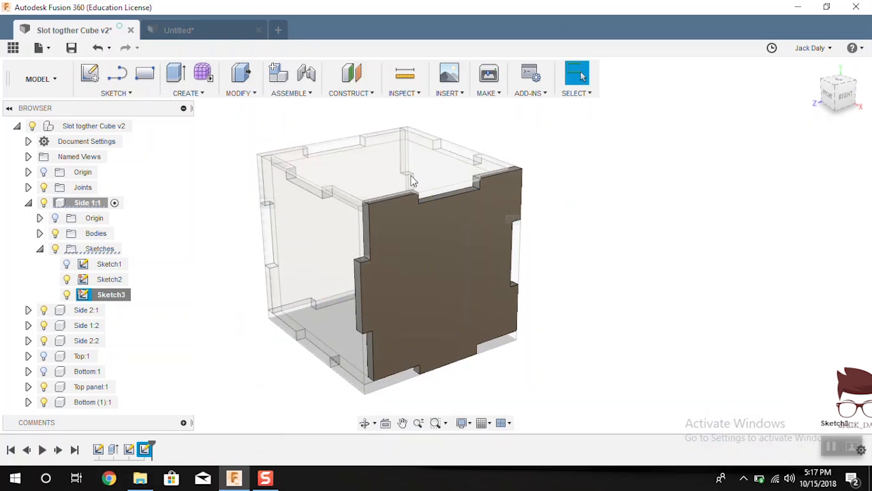
- Collapse the Side 1:1 component's contents and activate the top-level Slot togther Cube v2 assembly
middle_click_drag(393, 187, 375, 205, "shift")
left_click(28, 203)
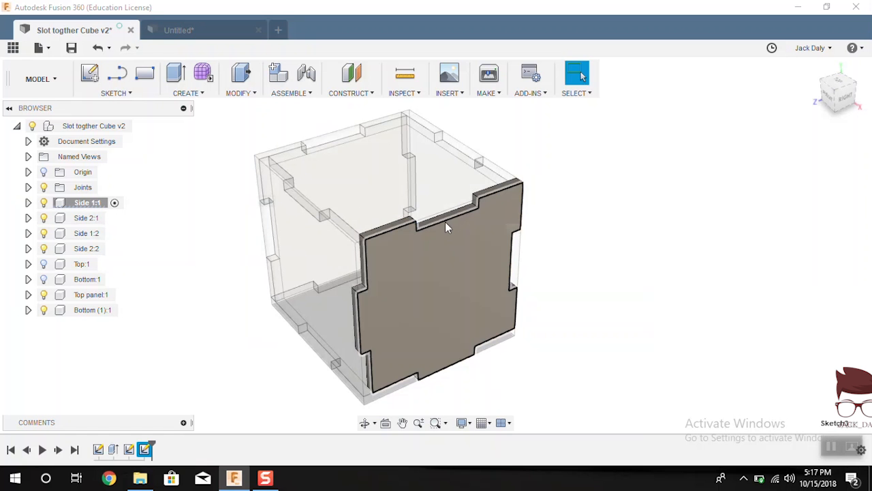
left_click(139, 128)
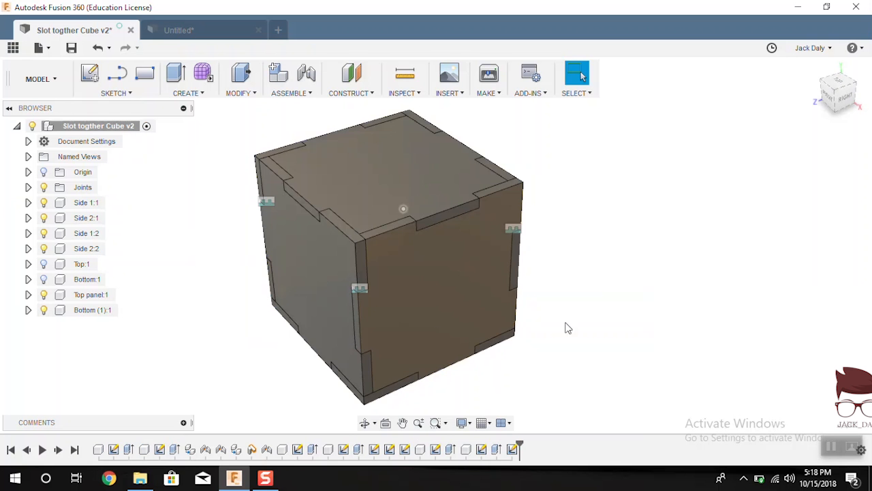
- Activate the Top panel:1 component and create a finished sketch on its upper face that captures the panel's outline
left_click(456, 263)
middle_click_drag(455, 262, 411, 230, "shift")
left_click(382, 229)
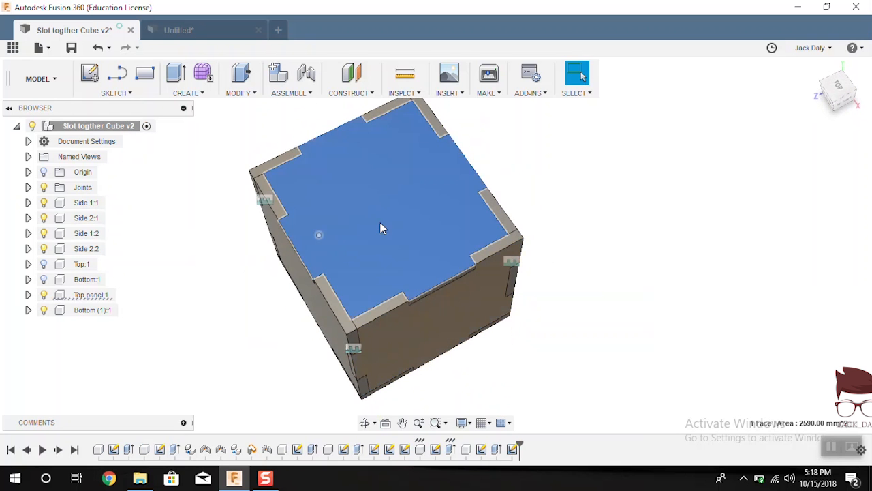
left_click(126, 295)
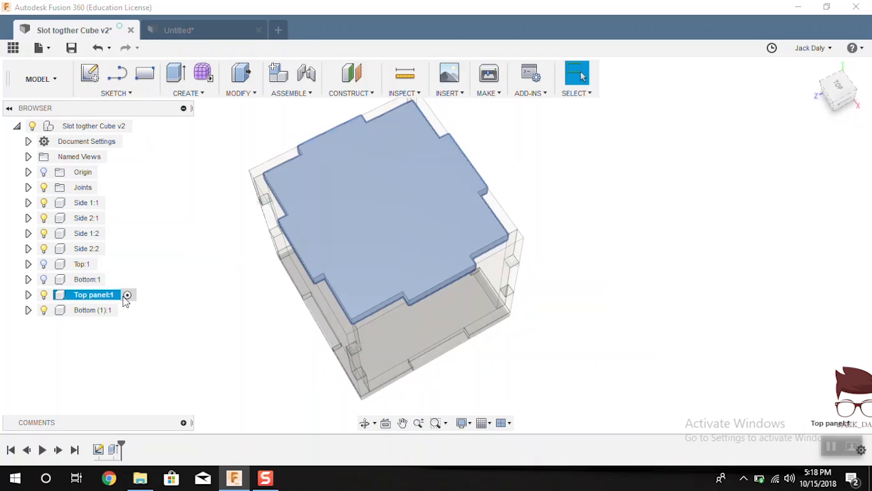
left_click(202, 259)
left_click(89, 73)
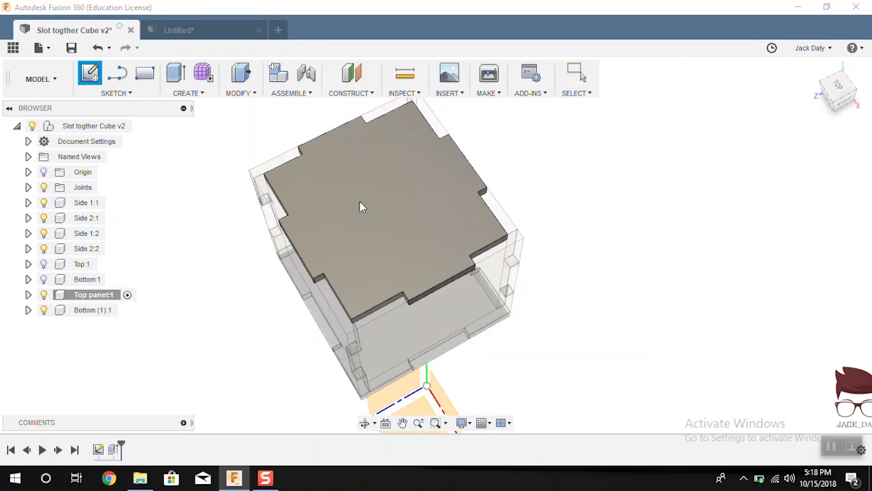
left_click(413, 217)
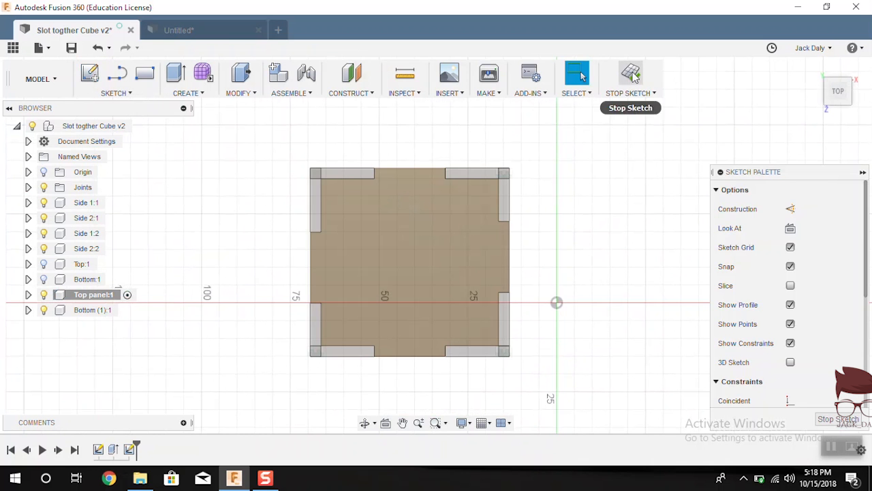
left_click(631, 73)
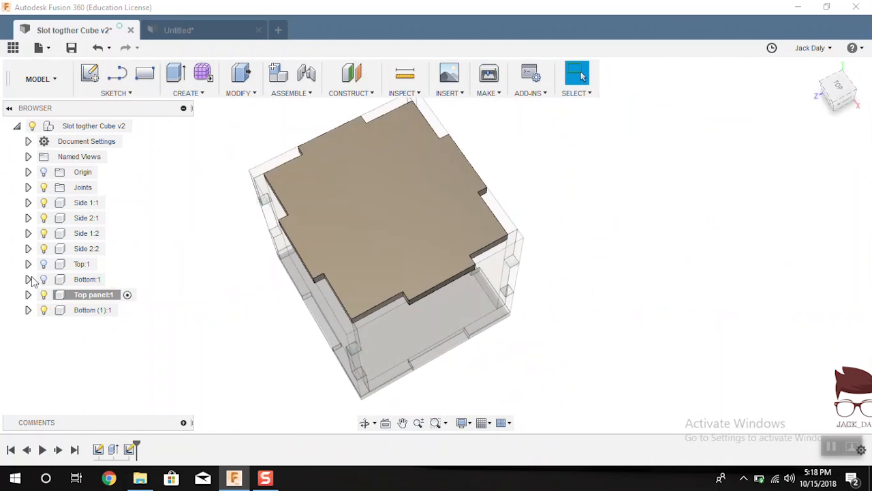
- Save Sketch2 of the Top panel:1 component as a DXF file named "Top panel" in the DXFs for cube folder
left_click(28, 294)
left_click(40, 340)
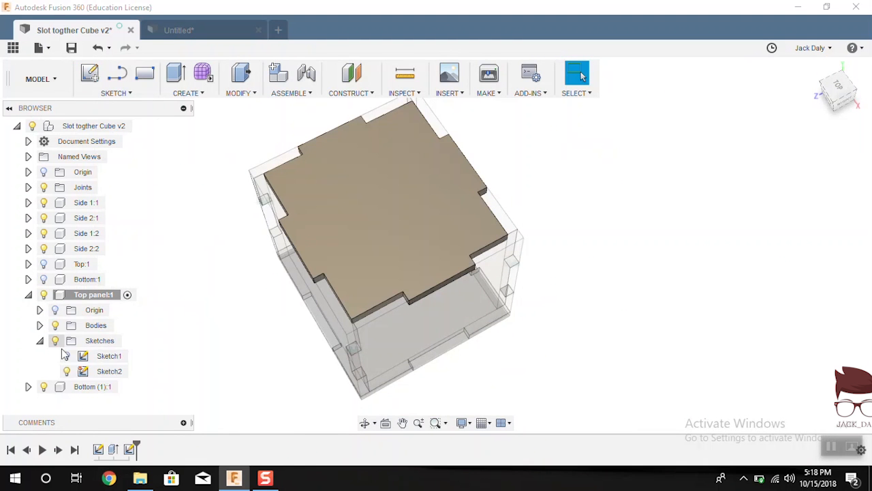
right_click(102, 372)
left_click(191, 261)
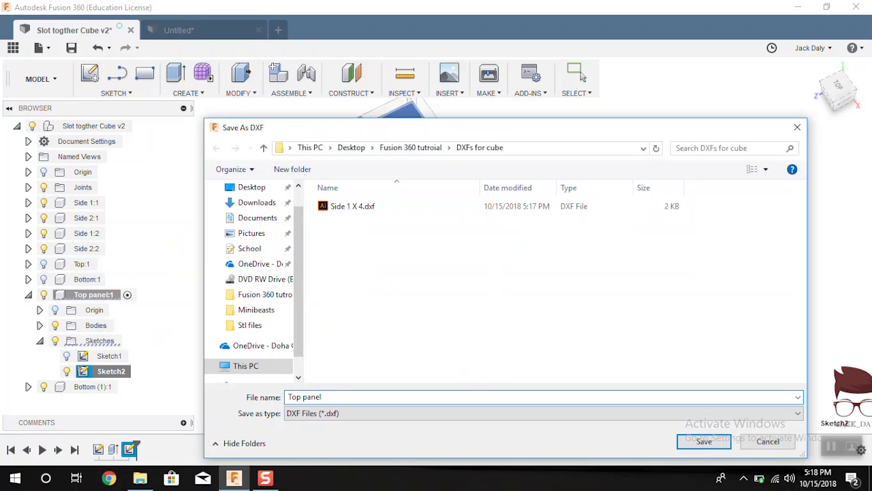
key("Return")
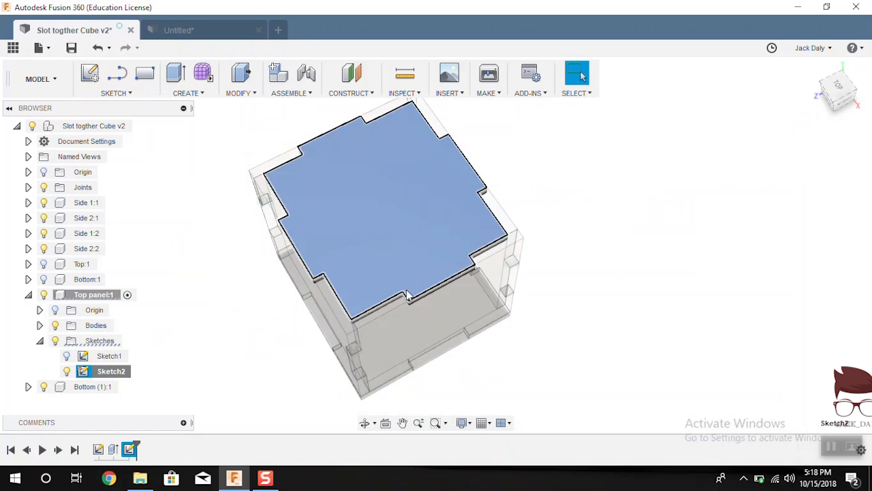
- Return to the top-level assembly, activate Bottom (1):1 and create a finished sketch on its outer face capturing the outline
left_click(140, 126)
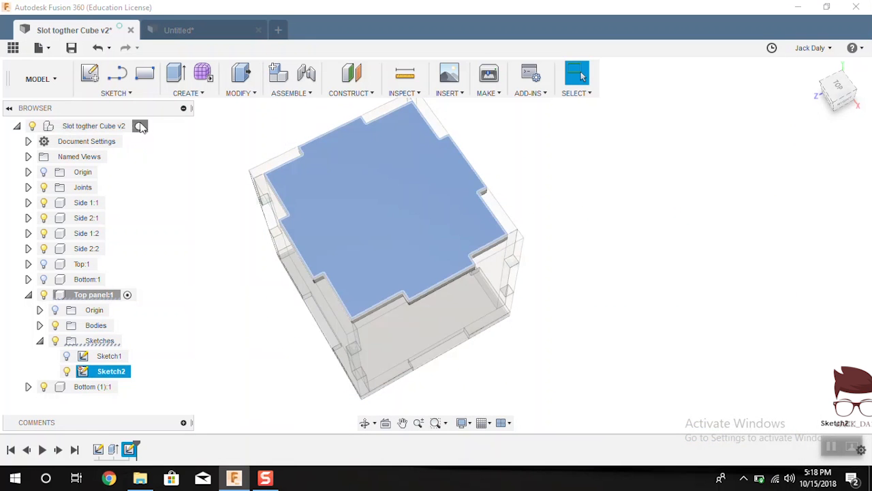
middle_click_drag(257, 308, 236, 205, "shift")
left_click(369, 284)
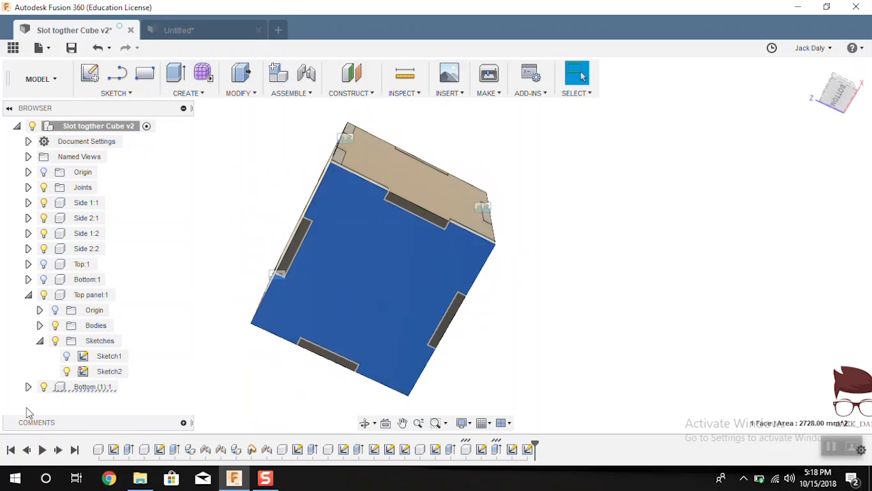
left_click(125, 387)
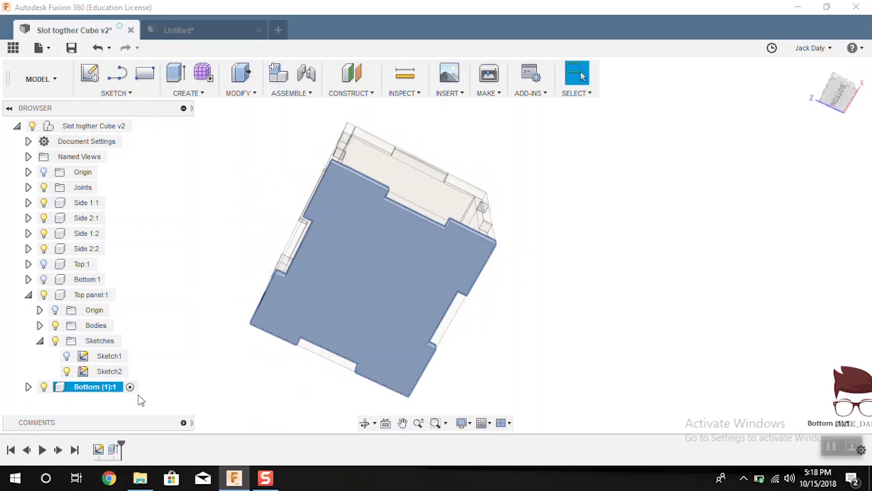
left_click(89, 73)
left_click(376, 246)
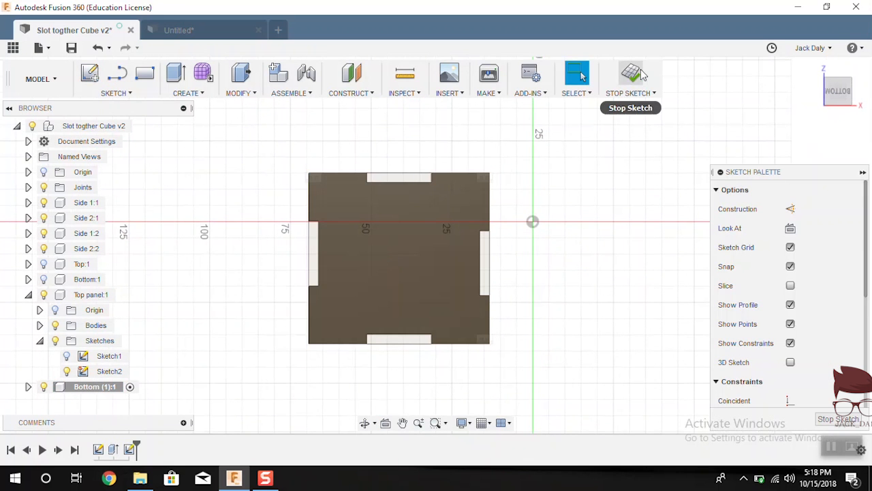
left_click(632, 74)
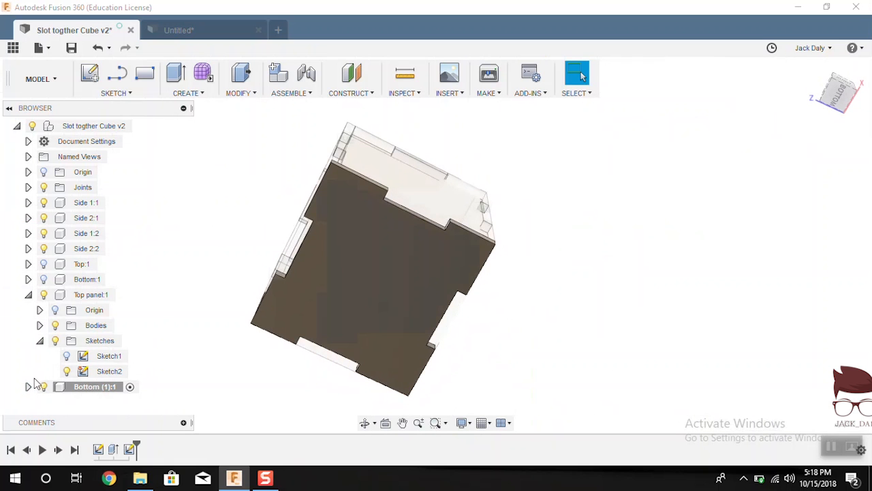
- Save Sketch2 of the Bottom (1):1 component as a DXF named "Bottom panel" in the DXFs for cube folder and reactivate the top-level assembly
left_click(28, 294)
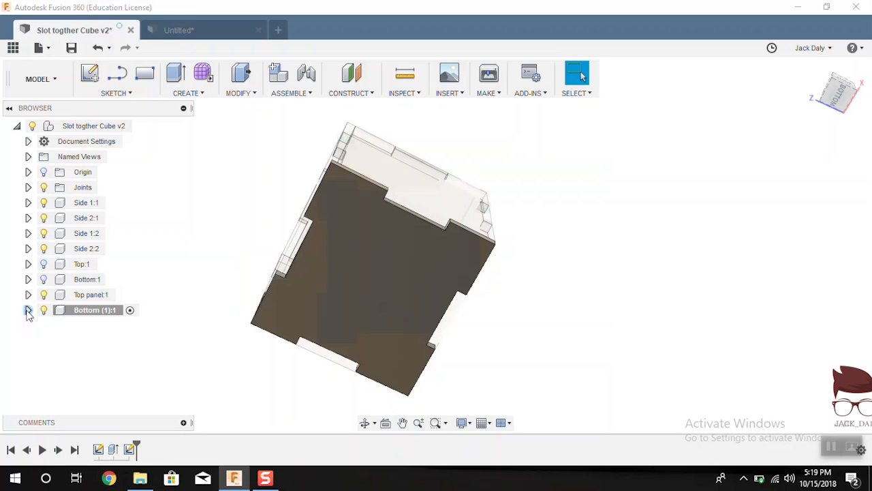
left_click(28, 311)
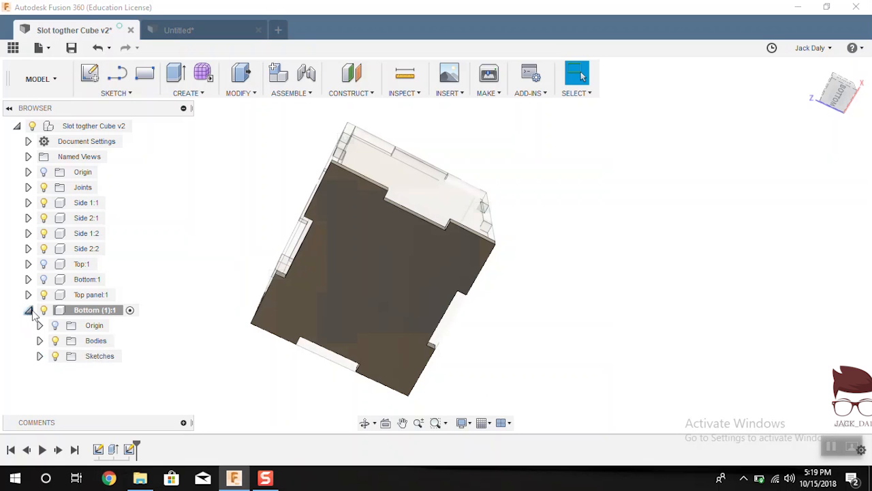
left_click(40, 356)
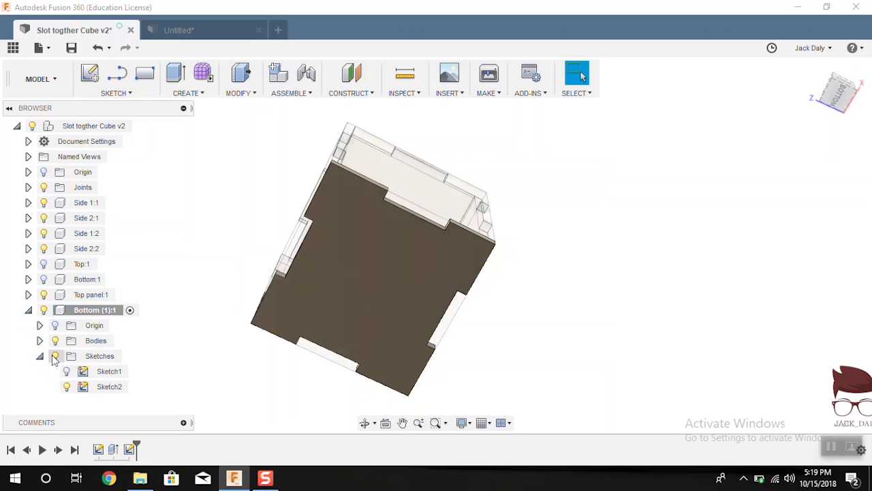
right_click(105, 387)
left_click(141, 270)
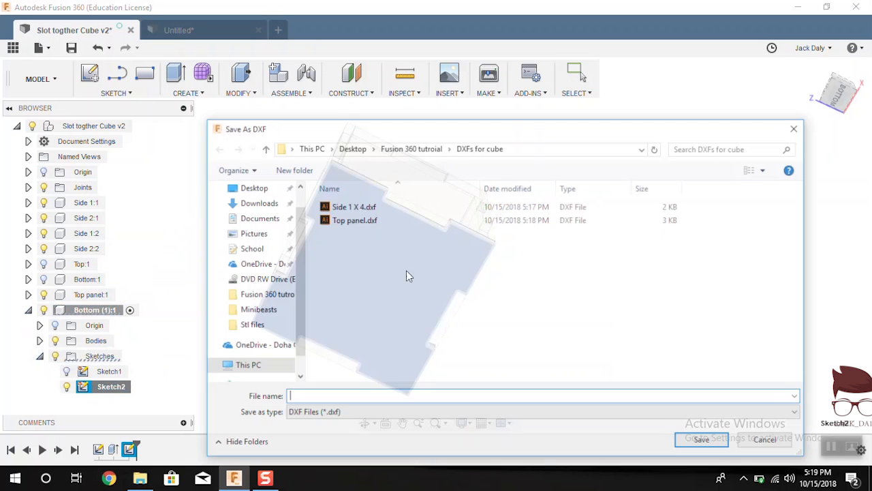
scroll(283, 214, "up", 1)
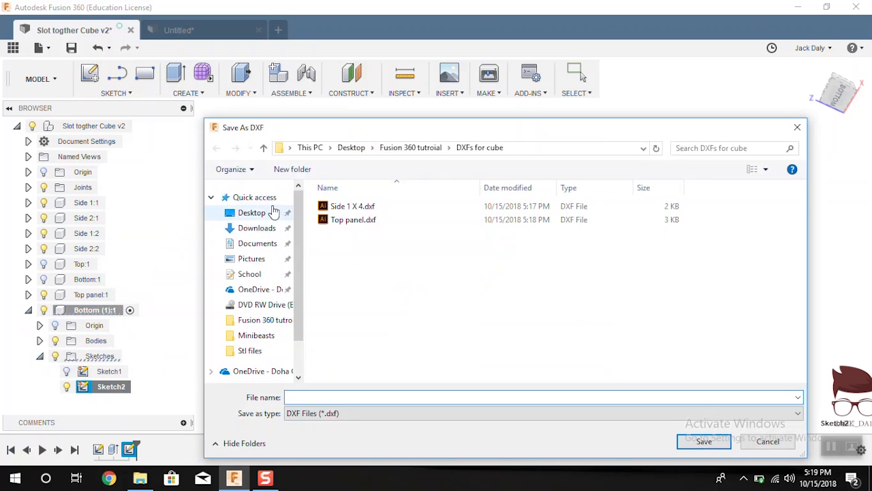
left_click(255, 213)
double_click(333, 242)
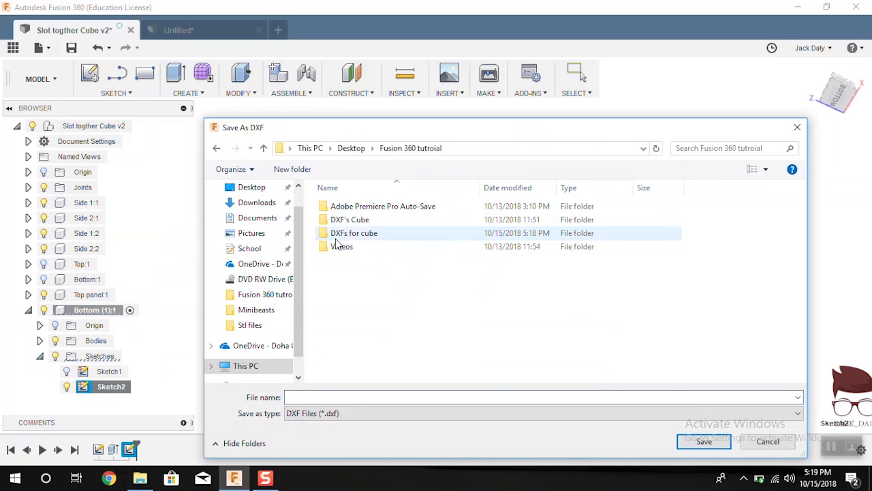
double_click(364, 235)
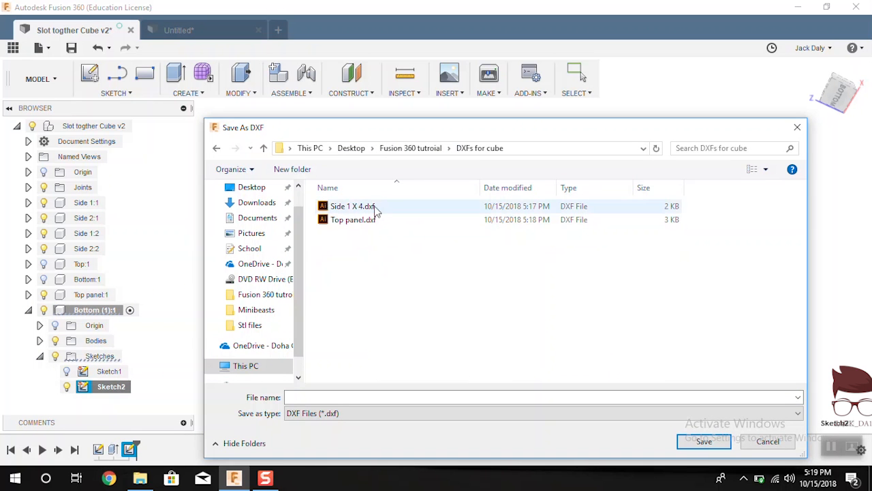
left_click(326, 398)
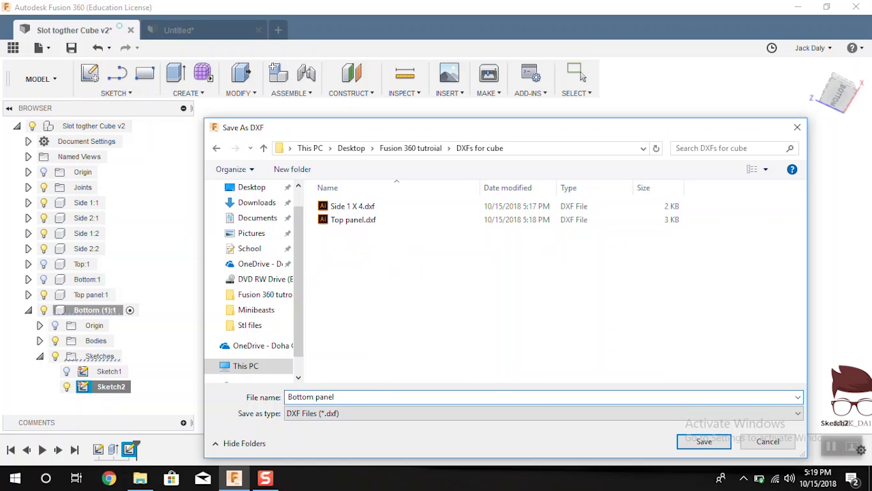
key("Return")
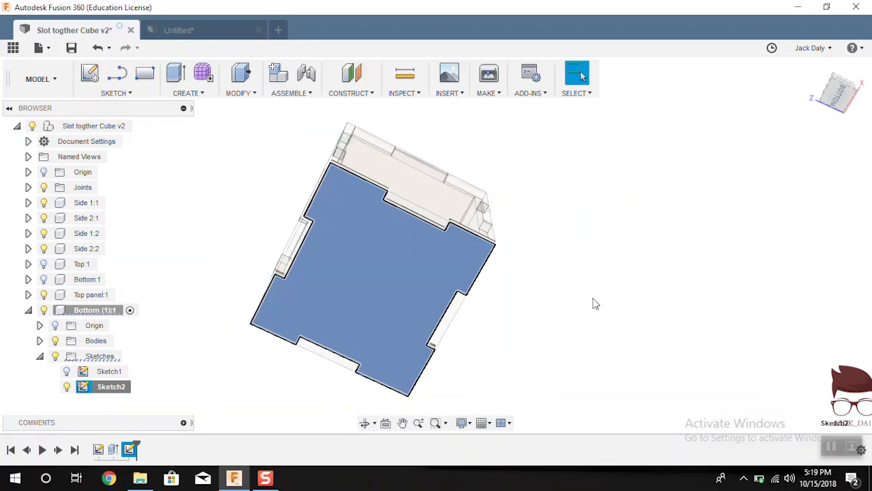
left_click(144, 127)
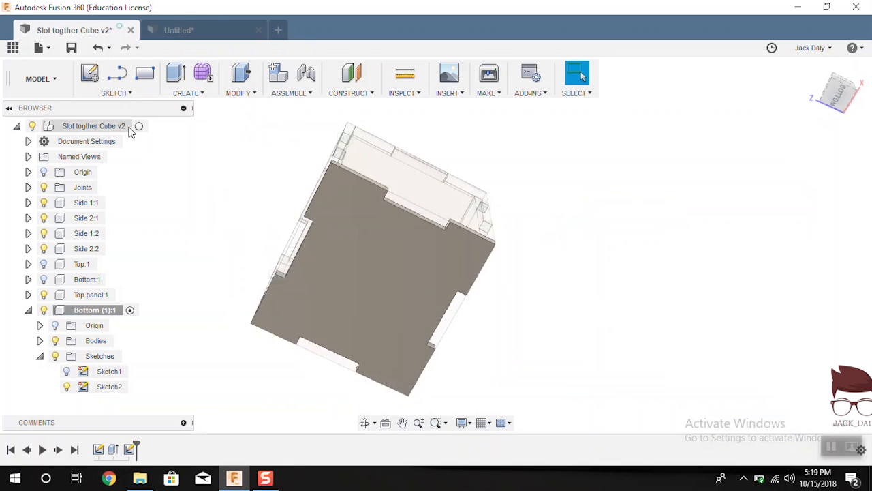
middle_click_drag(564, 171, 538, 264, "shift")
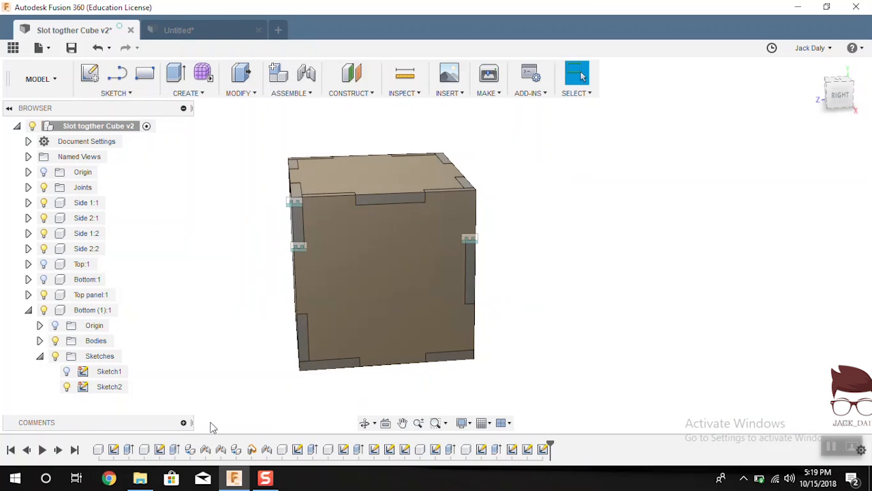
- Switch to File Explorer and open the DXFs for cube folder to check the exported panel files
mouse_move(140, 480)
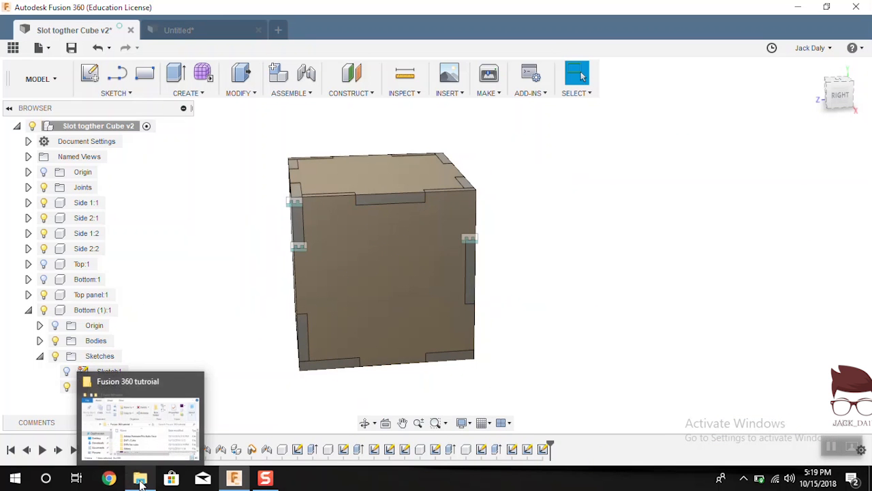
left_click(143, 436)
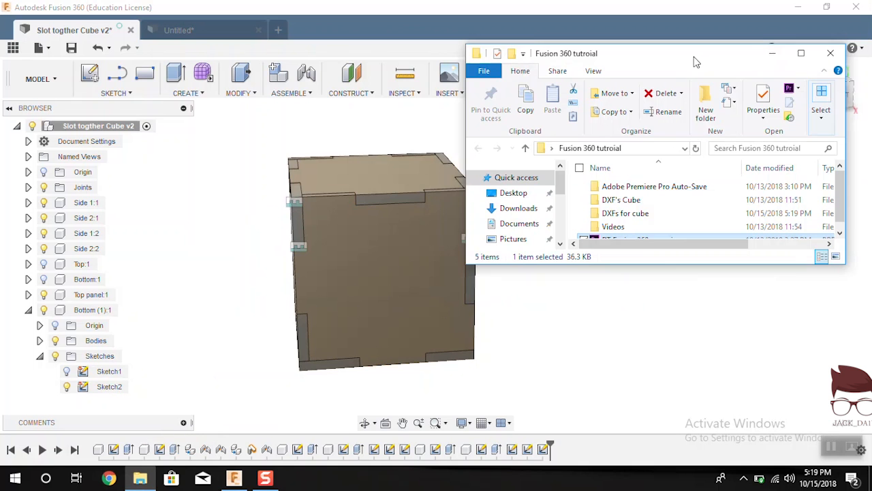
left_click_drag(695, 62, 308, 54)
left_click_drag(455, 258, 640, 394)
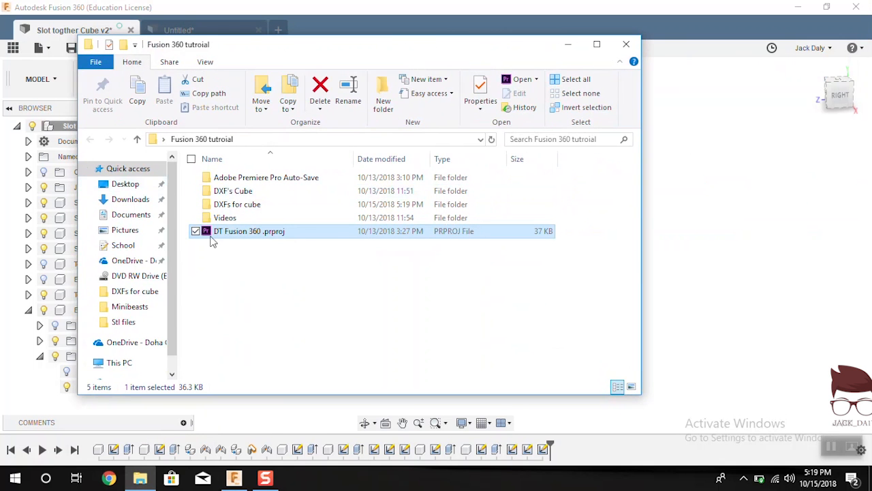
double_click(269, 205)
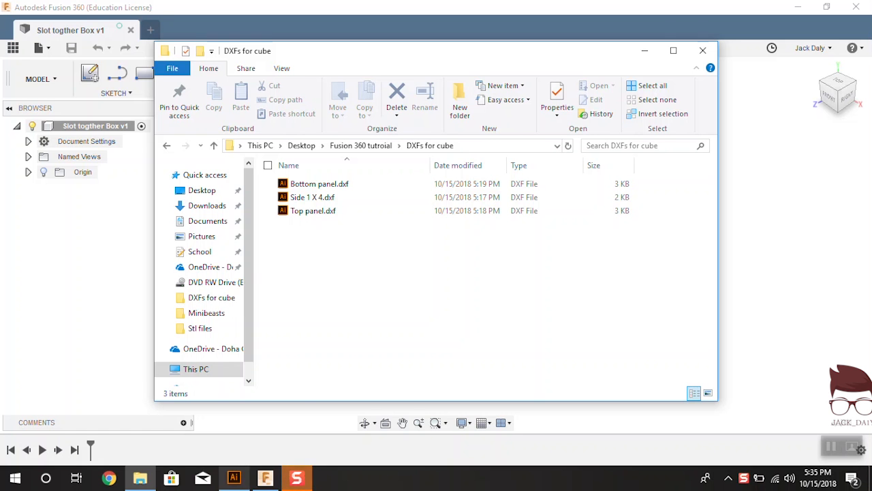
- Switch to Illustrator and open Top panel.dxf from the DXFs for cube folder inside Fusion 360 tutroial on the desktop
left_click(234, 477)
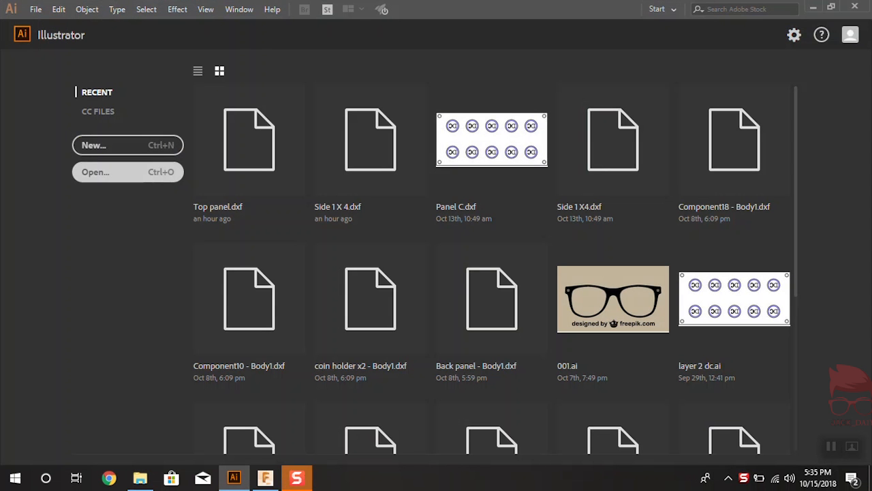
left_click(95, 171)
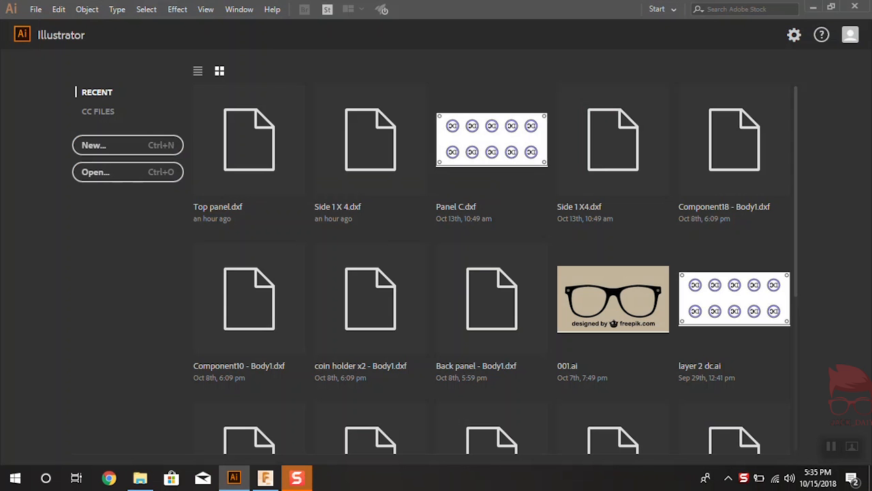
left_click(109, 172)
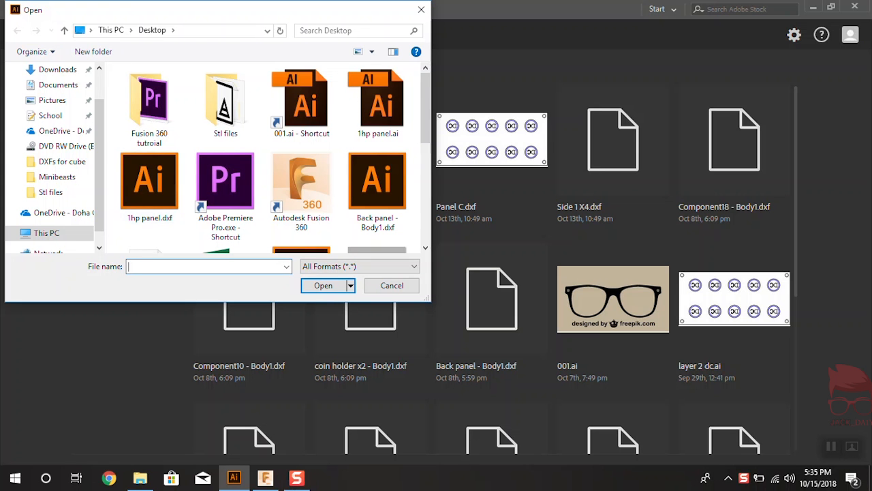
left_click_drag(91, 14, 261, 76)
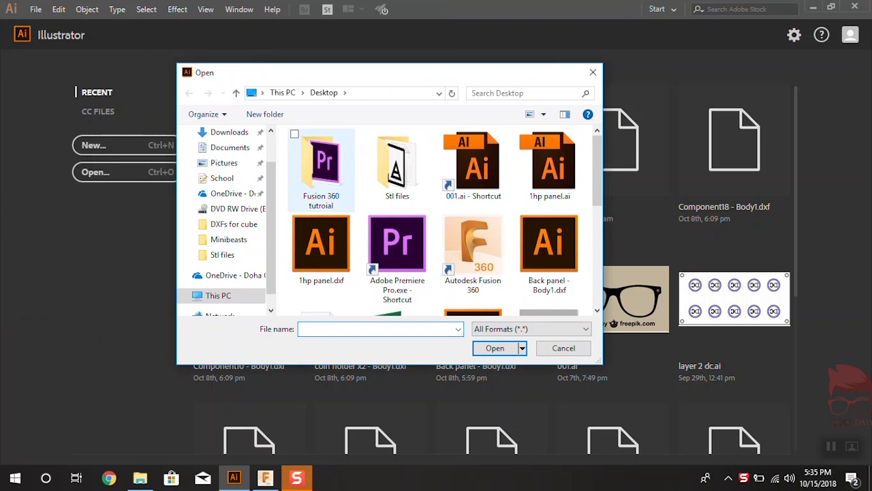
left_click(321, 169)
double_click(321, 169)
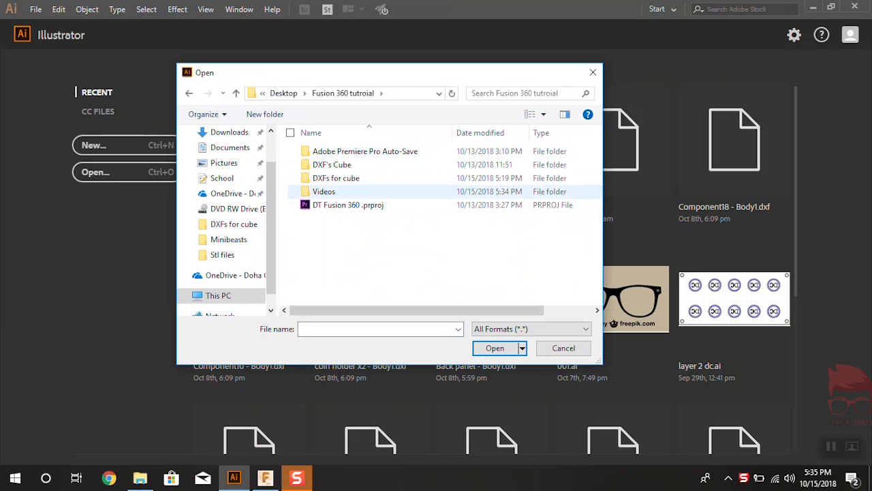
left_click(336, 179)
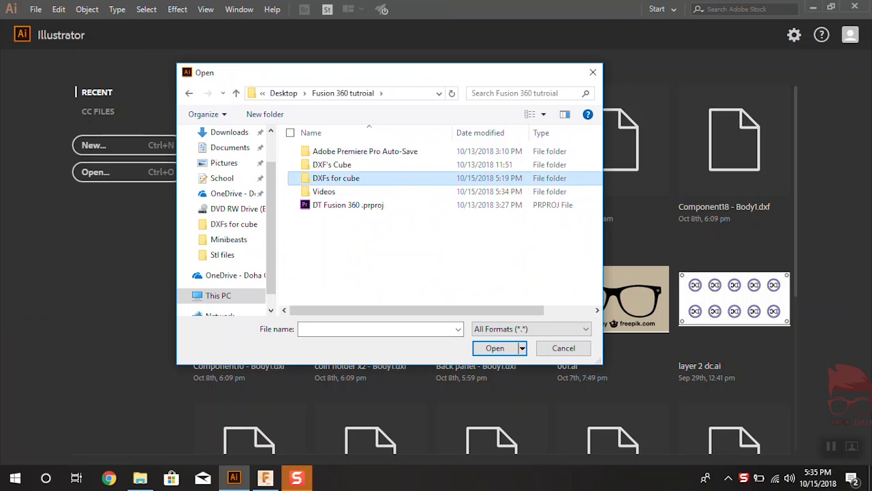
double_click(336, 178)
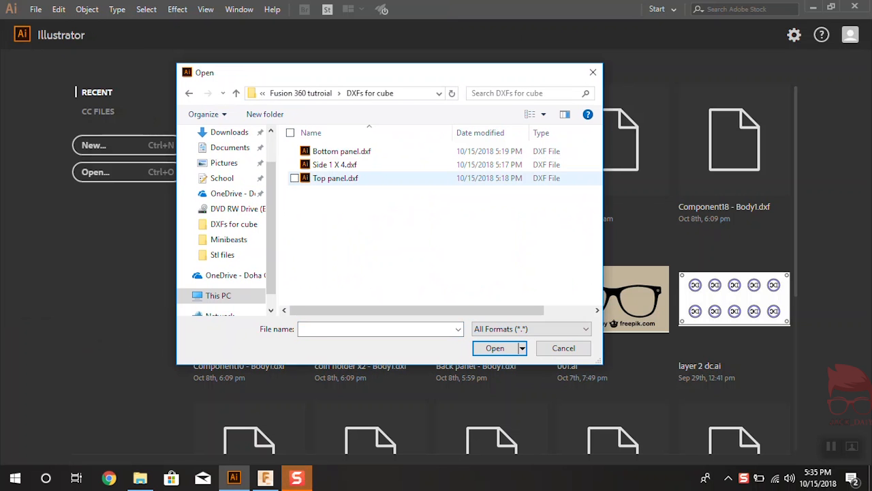
double_click(348, 179)
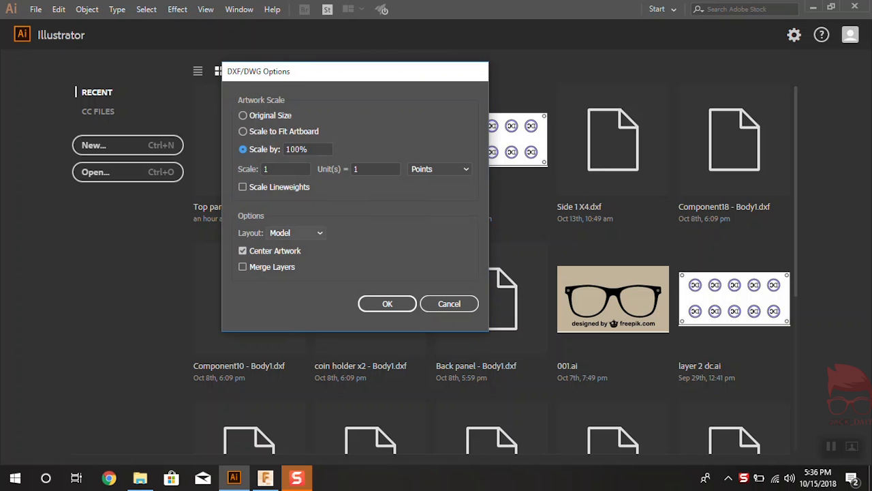
- Set the DXF import scale to 1 unit = 1 millimeter and import the Top panel artwork
left_click_drag(280, 78, 402, 114)
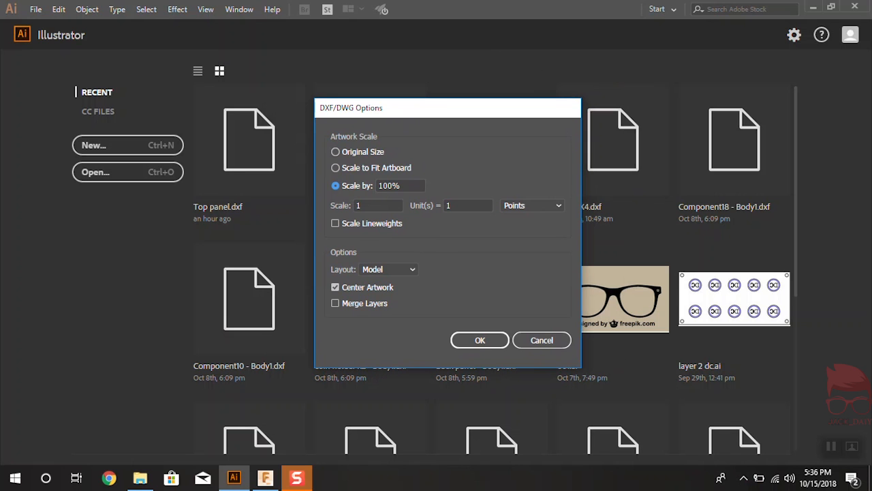
left_click(532, 205)
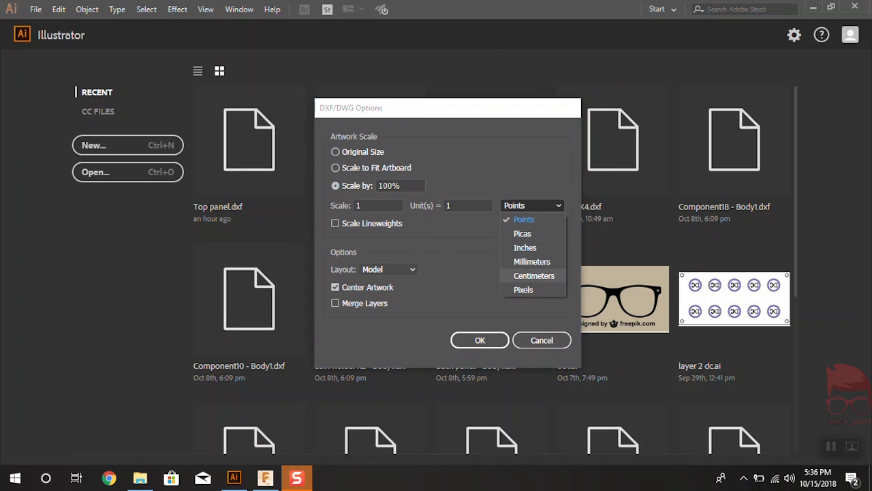
left_click(531, 261)
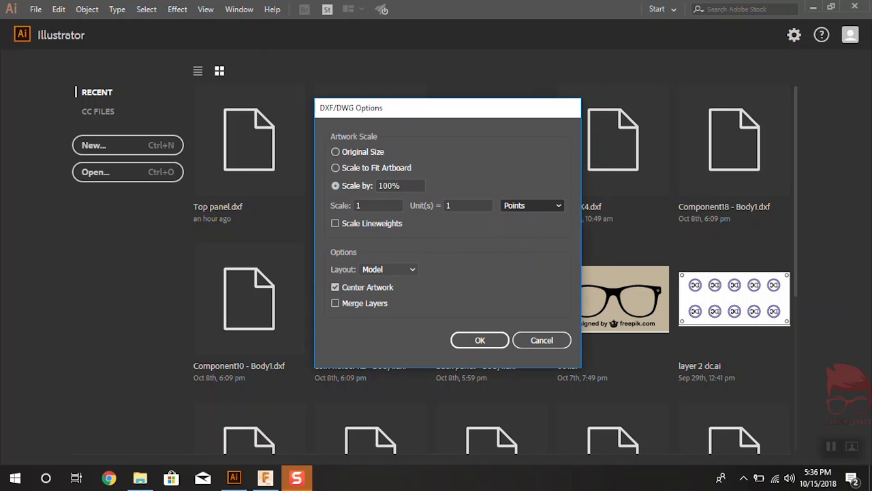
left_click(475, 205)
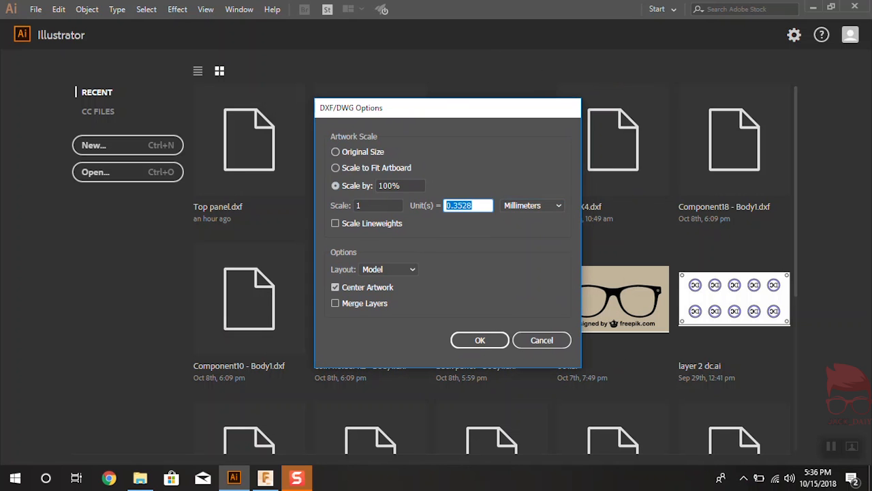
left_click(532, 205)
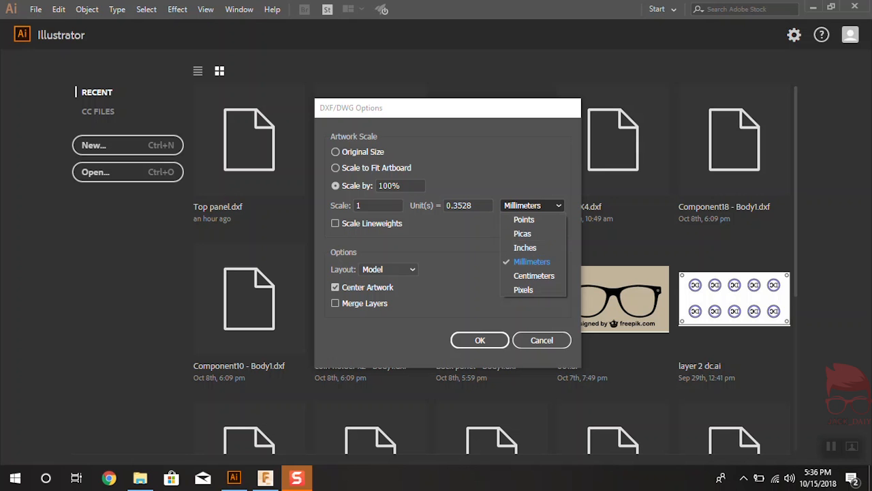
left_click(532, 206)
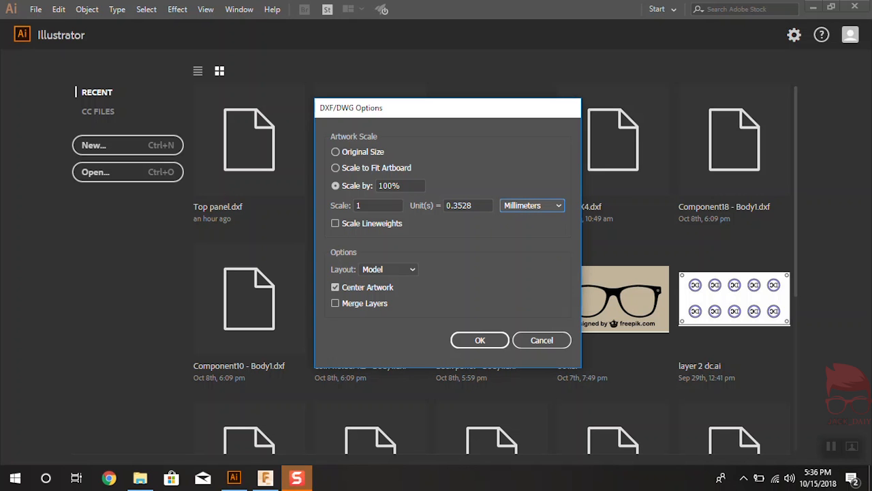
left_click(473, 206)
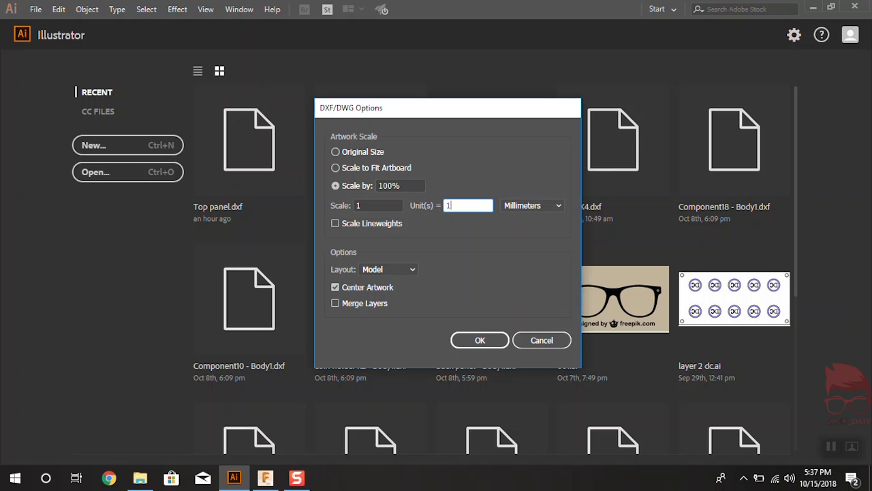
left_click(480, 340)
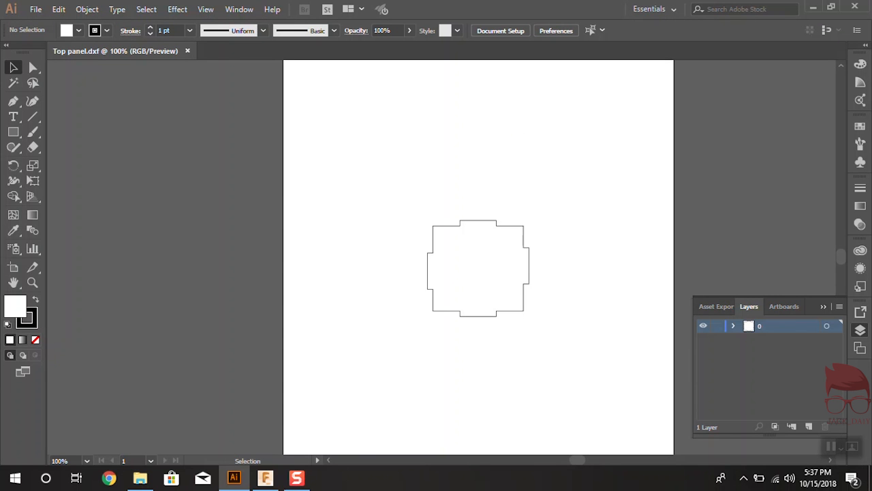
- Inspect the imported Top panel outline at 300% zoom, select the whole group to check it, deselect it and hide the layer list
key("ctrl+minus")
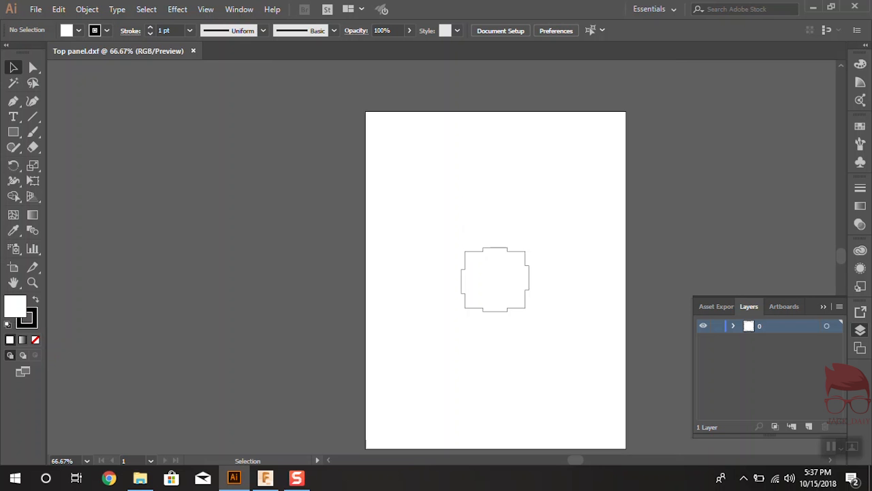
key("ctrl+plus")
key("ctrl+plus")
key("ctrl+plus")
key("ctrl+plus")
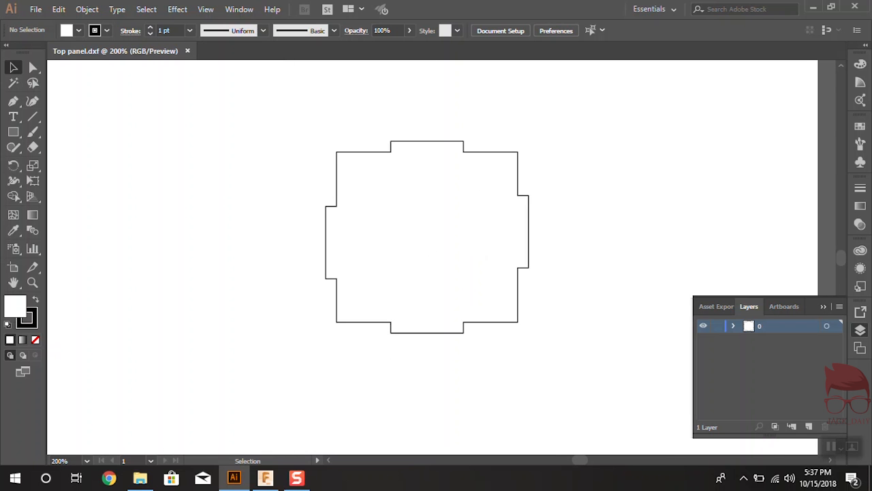
key("ctrl+plus")
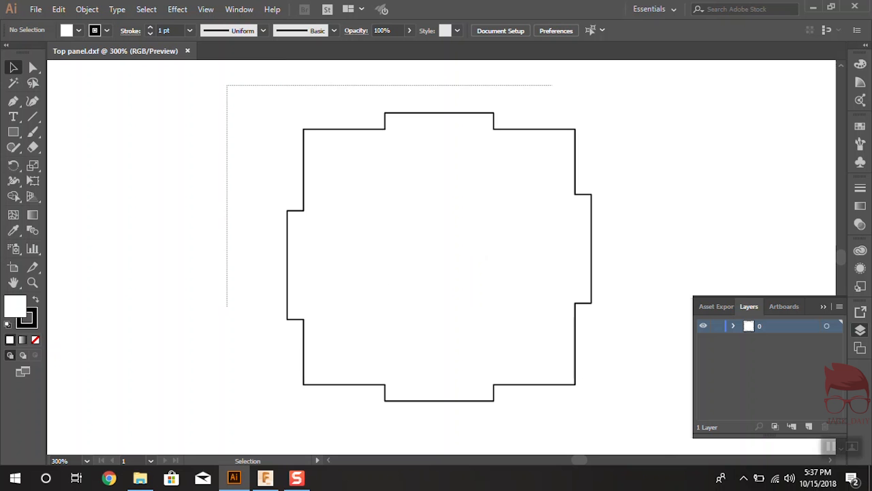
left_click_drag(552, 305, 637, 428)
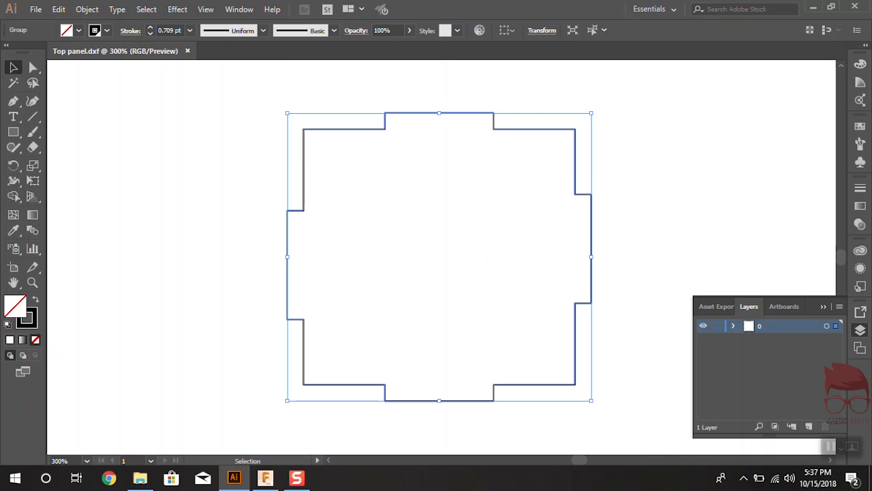
key("ctrl+shift+a")
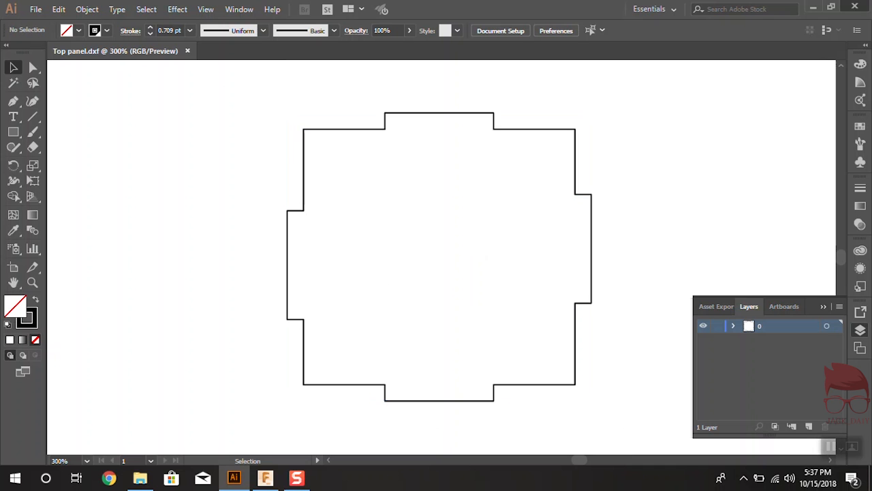
left_click_drag(770, 434, 770, 190)
left_click(860, 330)
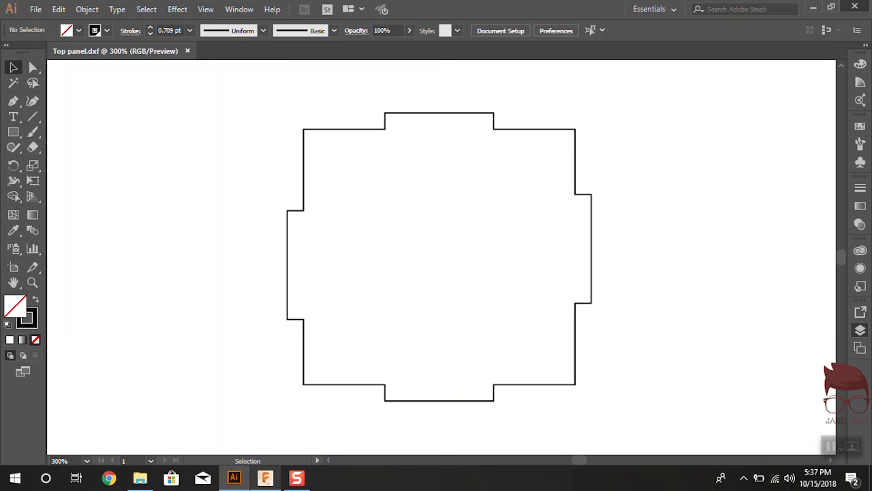
- Switch to Fusion 360 and open the Slot togther Cube design from the project's data
left_click(265, 478)
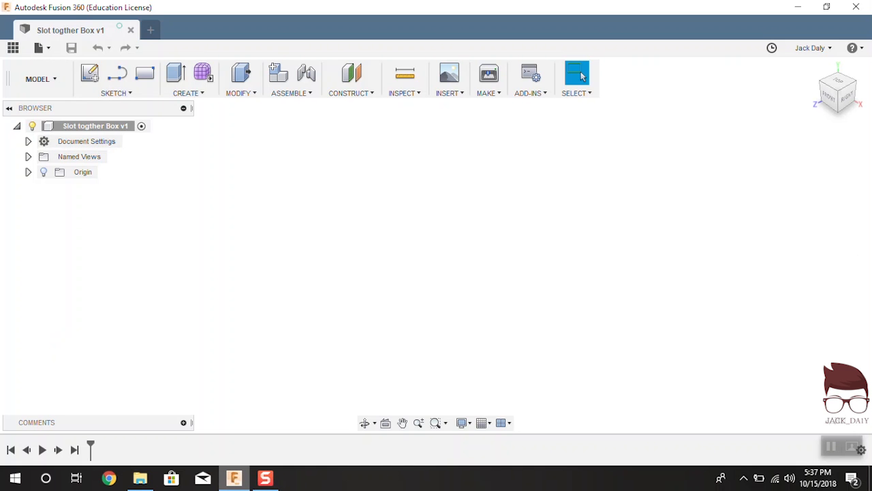
left_click(13, 48)
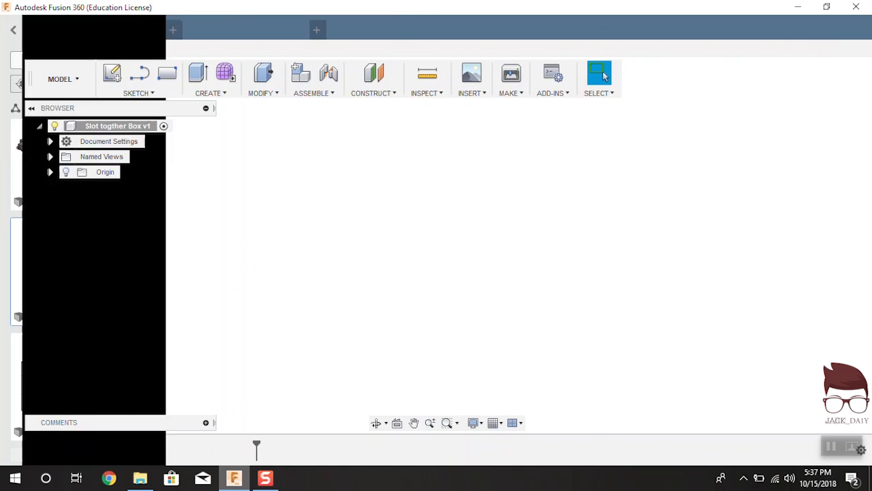
scroll(64, 286, "down", 3)
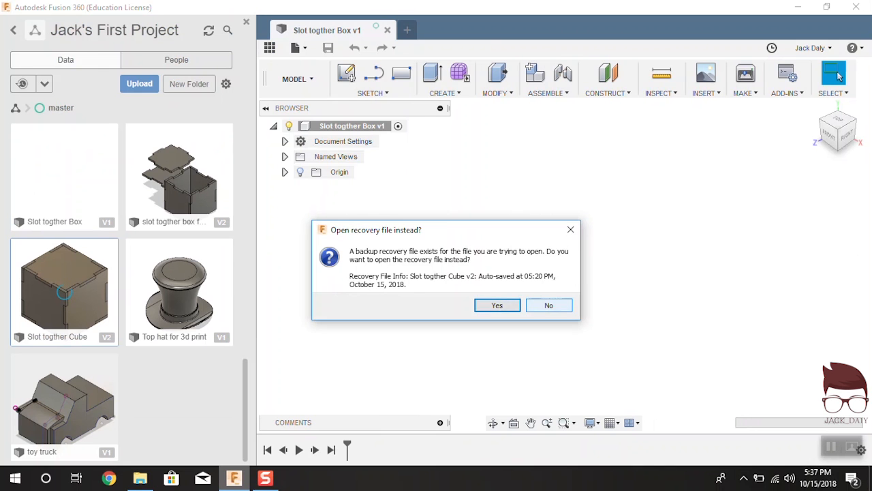
key("Return")
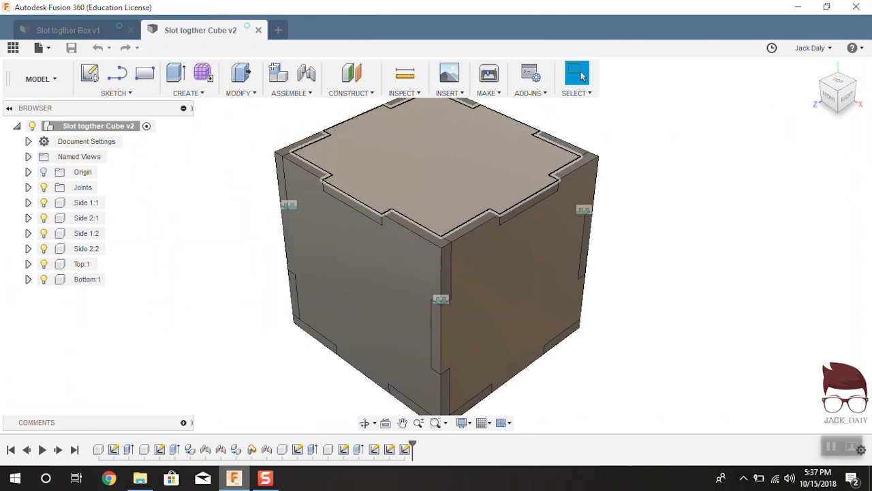
- Examine the assembled slot-together cube from the top, sides and underside, and highlight the second-to-last sketch in the design history
mouse_move(441, 272)
middle_mouse_down("shift")
mouse_move(481, 235)
mouse_move(522, 147)
mouse_move(494, 113)
mouse_move(382, 109)
mouse_move(358, 140)
mouse_move(334, 205)
mouse_move(358, 262)
mouse_move(419, 286)
mouse_move(479, 256)
mouse_move(496, 217)
middle_mouse_up("shift")
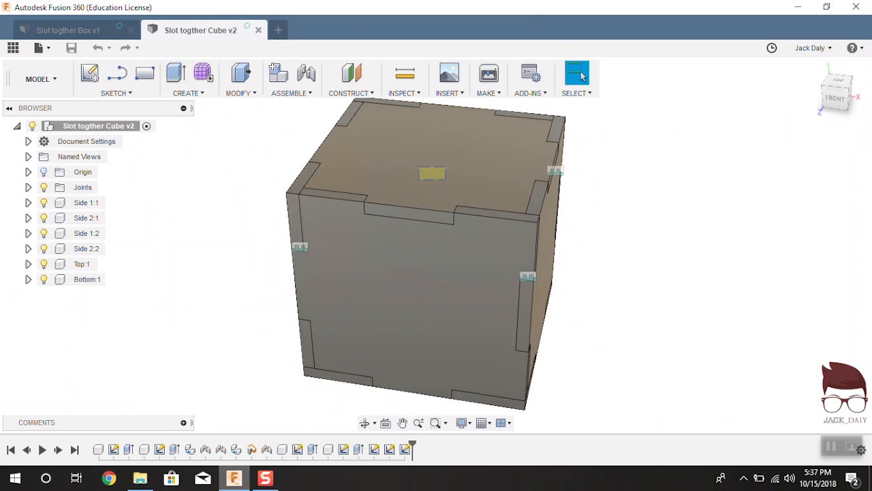
left_click(389, 449)
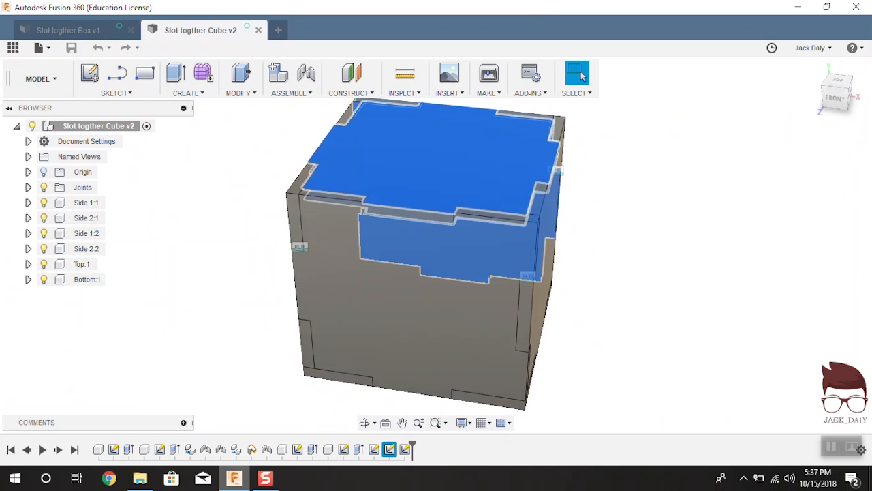
left_click(607, 194)
middle_click_drag(607, 194, 470, 297, "shift")
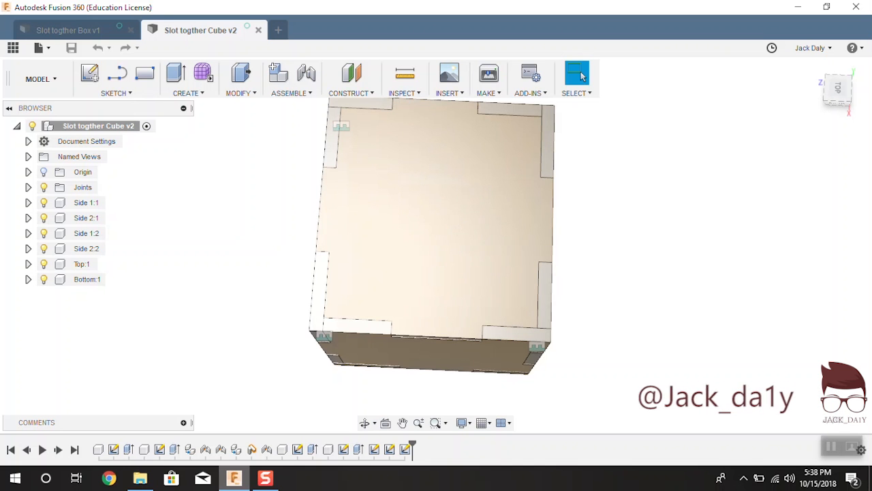
middle_click_drag(436, 245, 358, 157, "shift")
left_click(580, 75)
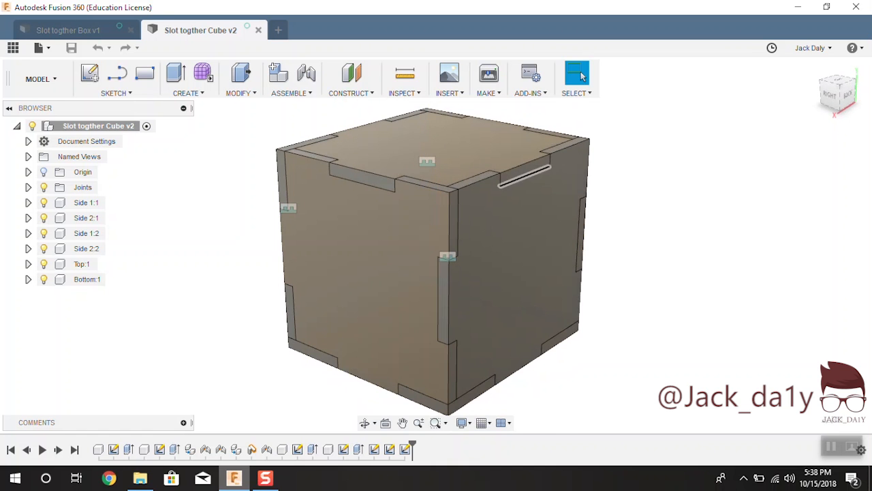
middle_click_drag(500, 303, 463, 139, "shift")
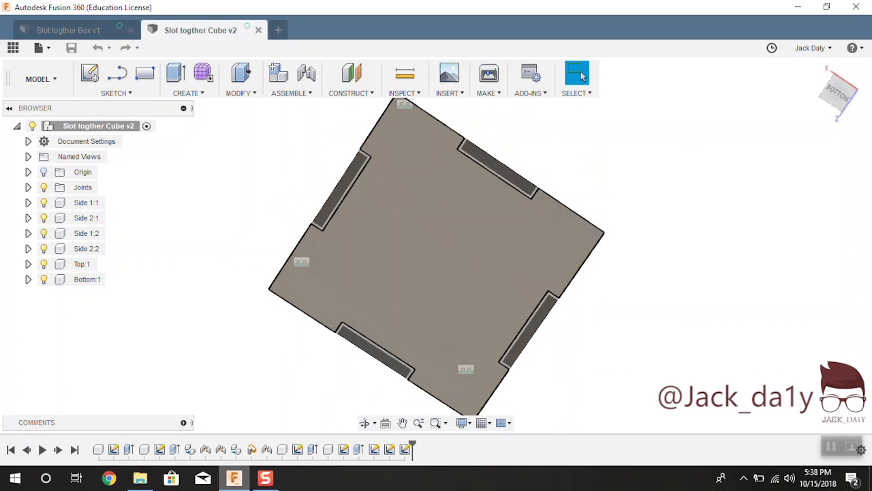
middle_click_drag(519, 300, 509, 450, "shift")
middle_click_drag(335, 165, 403, 267, "shift")
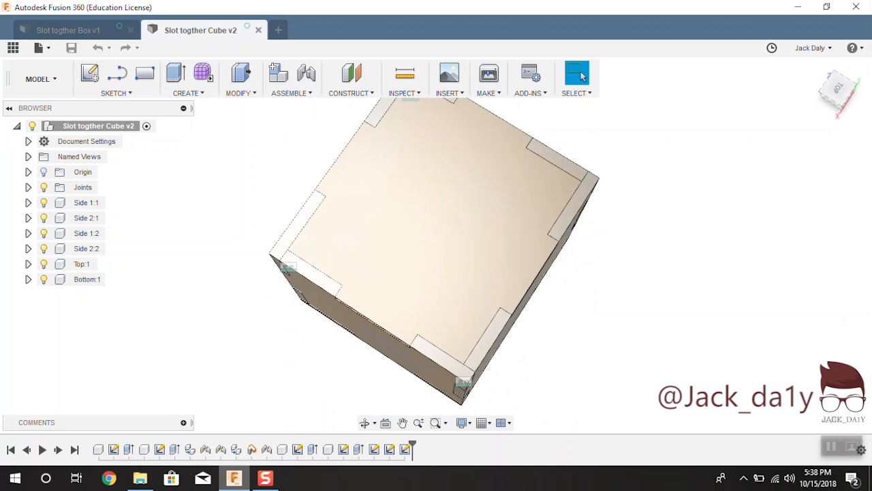
middle_click_drag(507, 276, 470, 226, "shift")
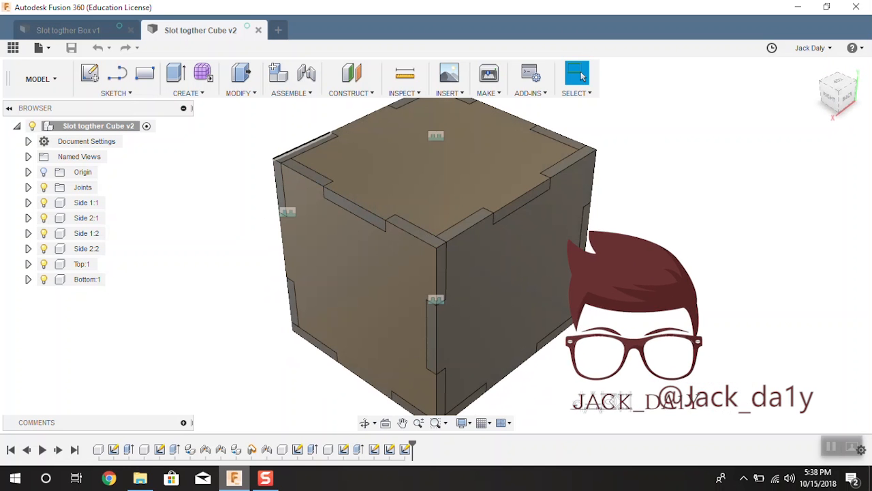